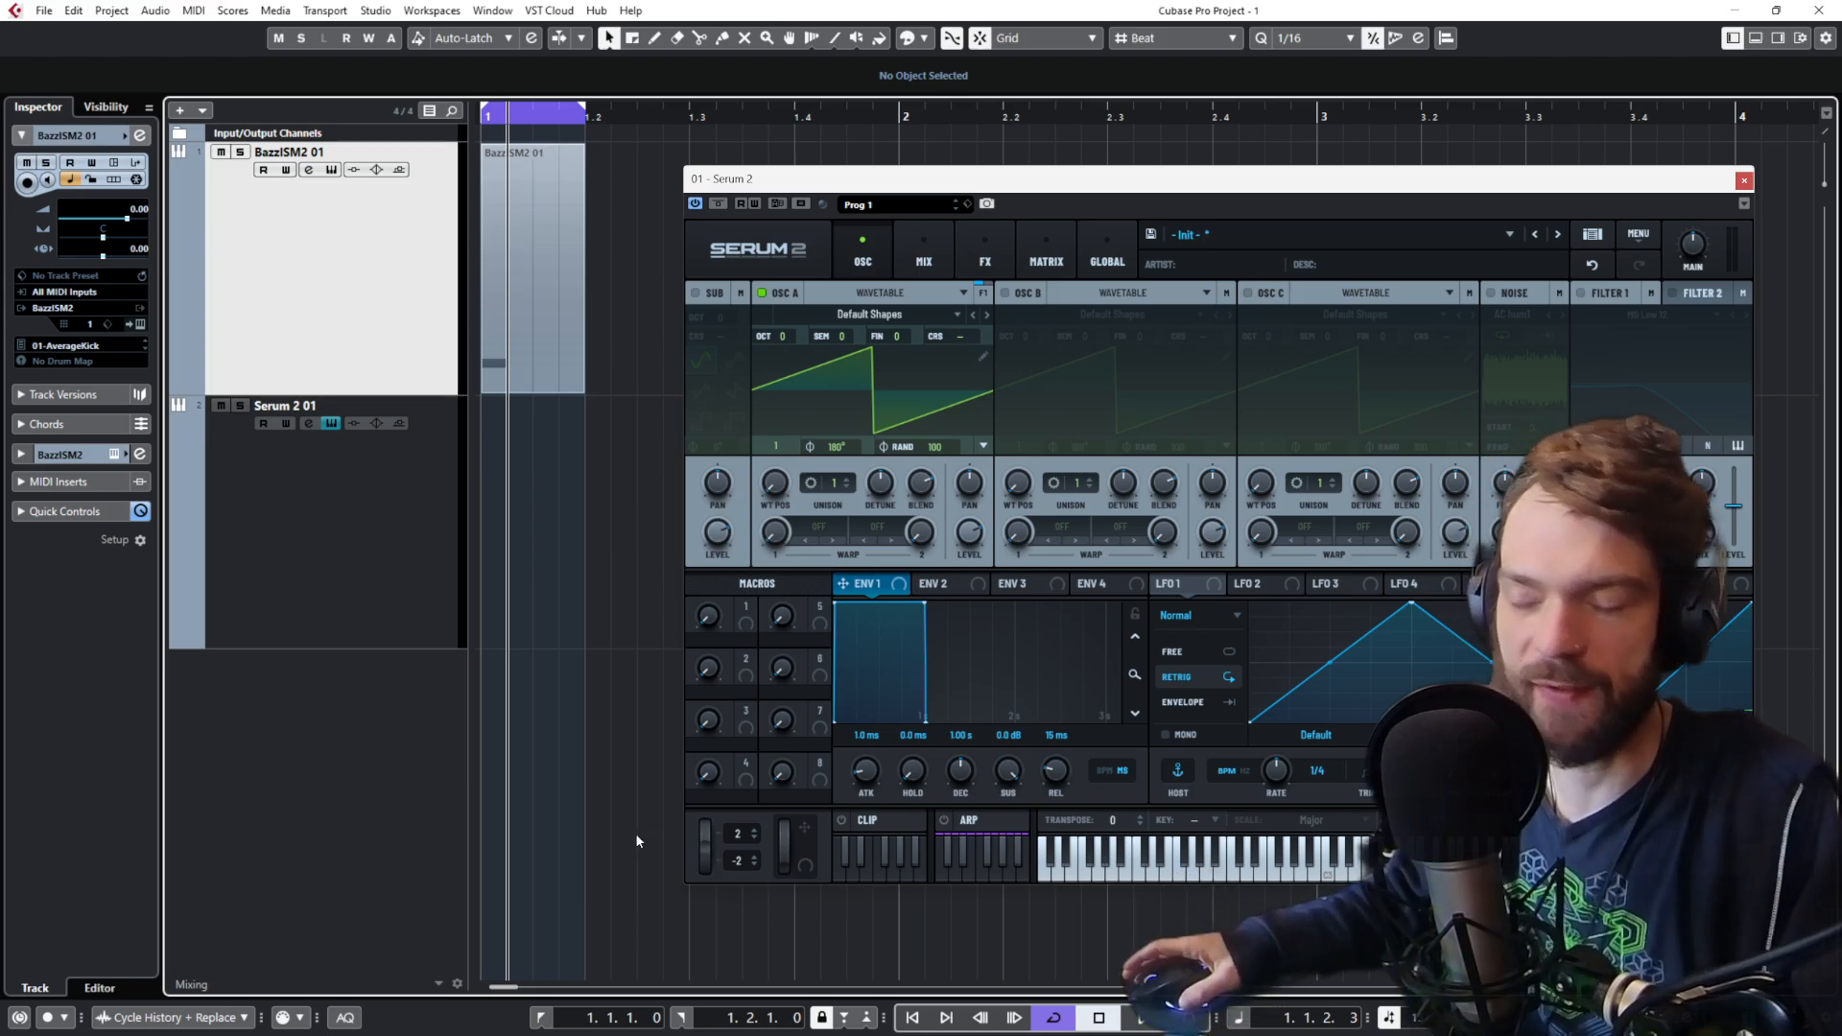
Step: Inspect the BazzISM2 kick instrument's settings, close it, and play the kick loop
{"action": "left_click", "coordinate": [555, 264]}
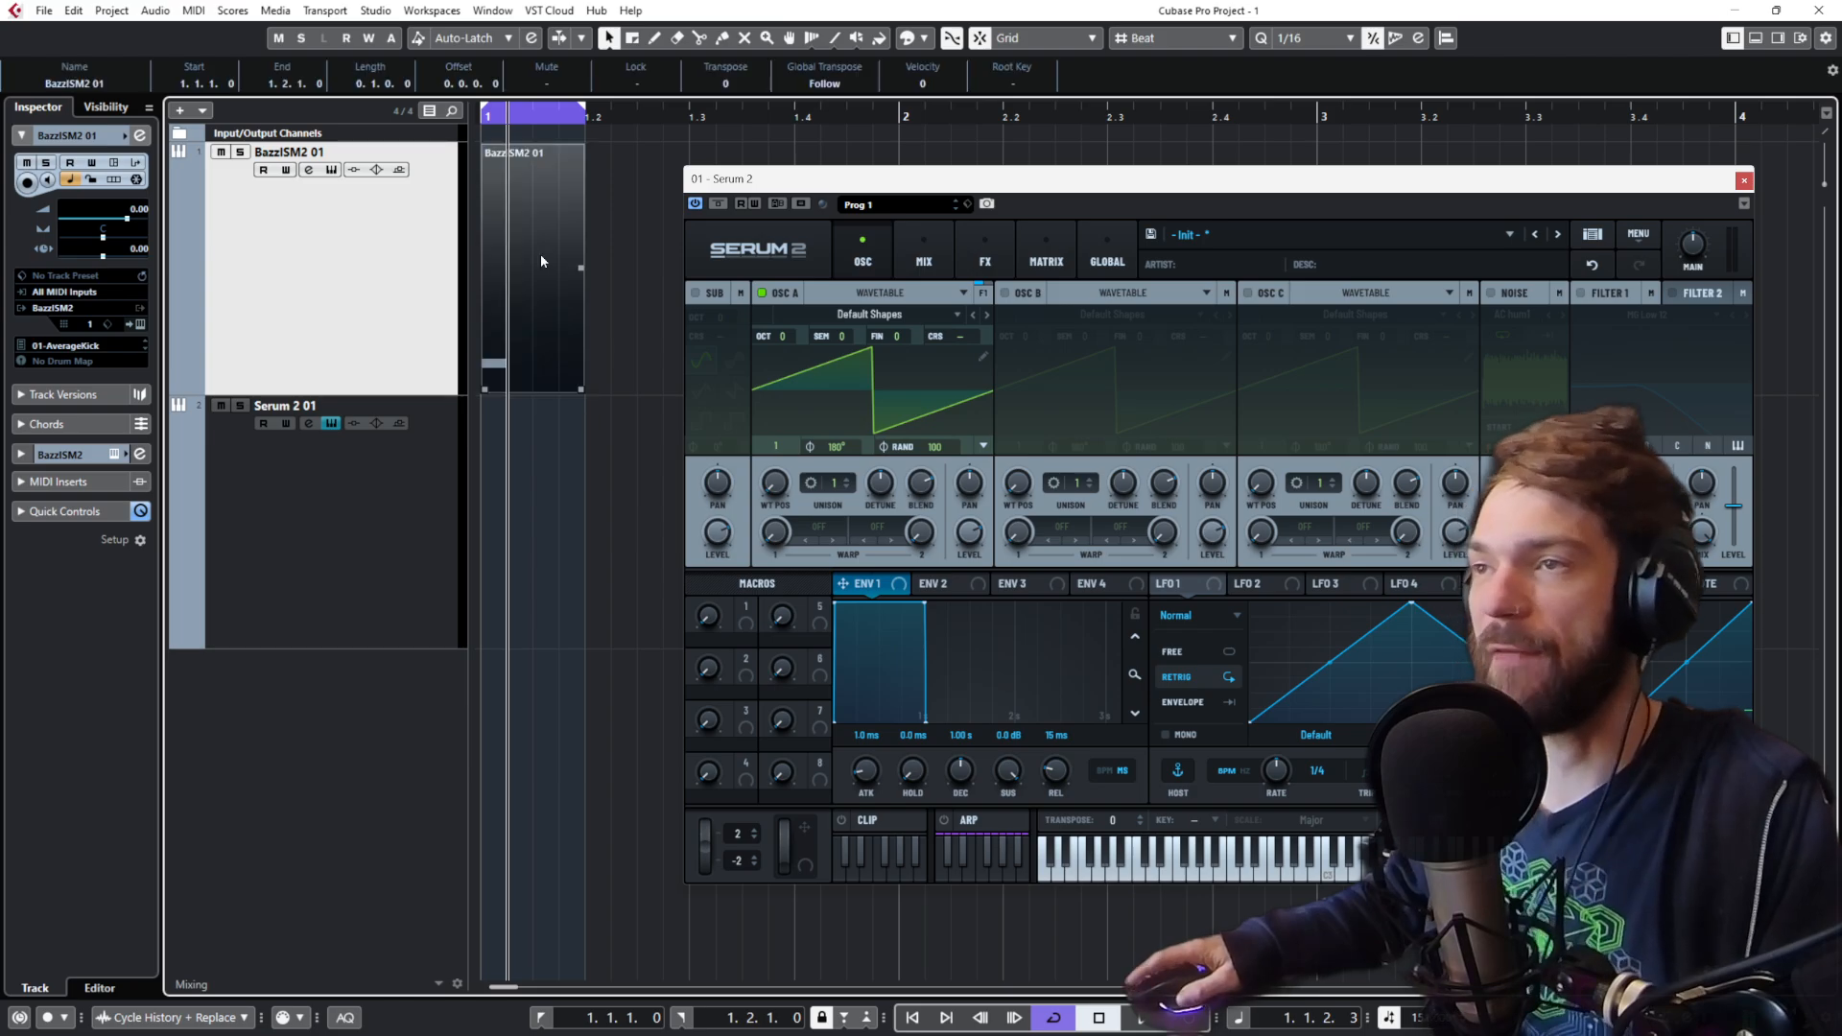
{"action": "left_click", "coordinate": [139, 324]}
{"action": "left_click_drag", "start_coordinate": [1073, 449], "coordinate": [772, 278]}
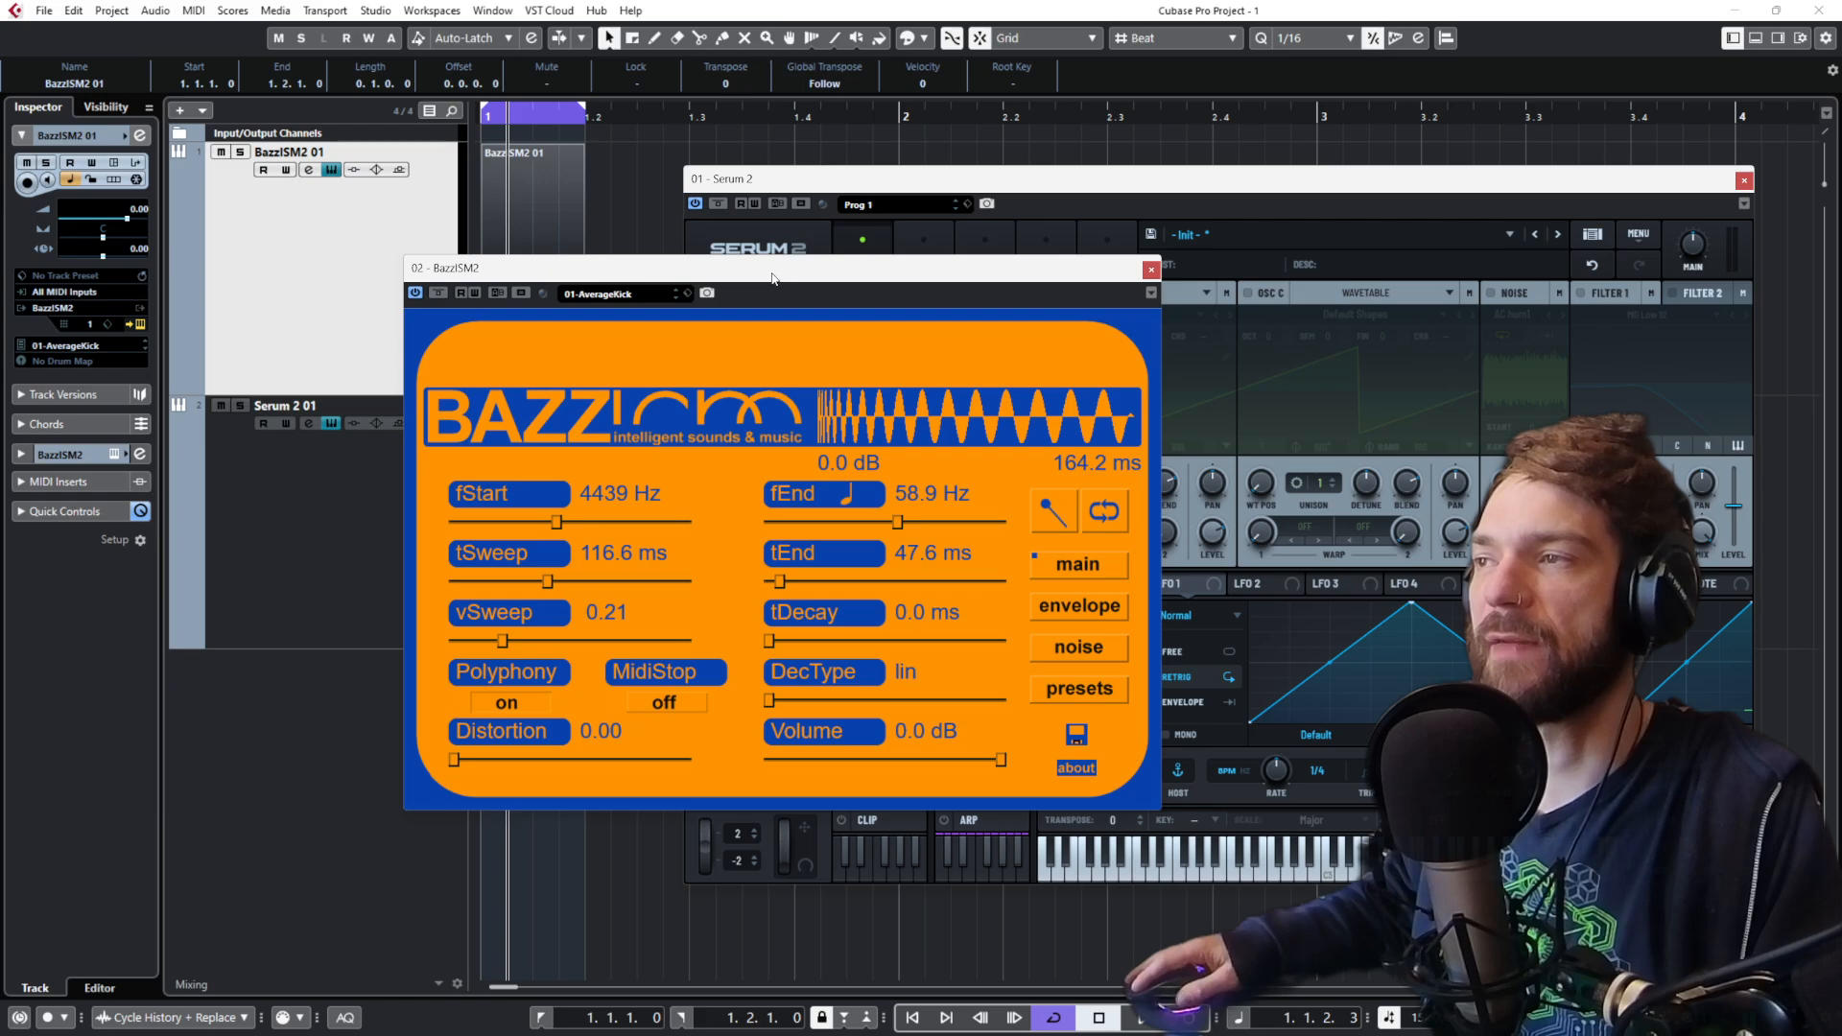
{"action": "left_click", "coordinate": [1150, 269]}
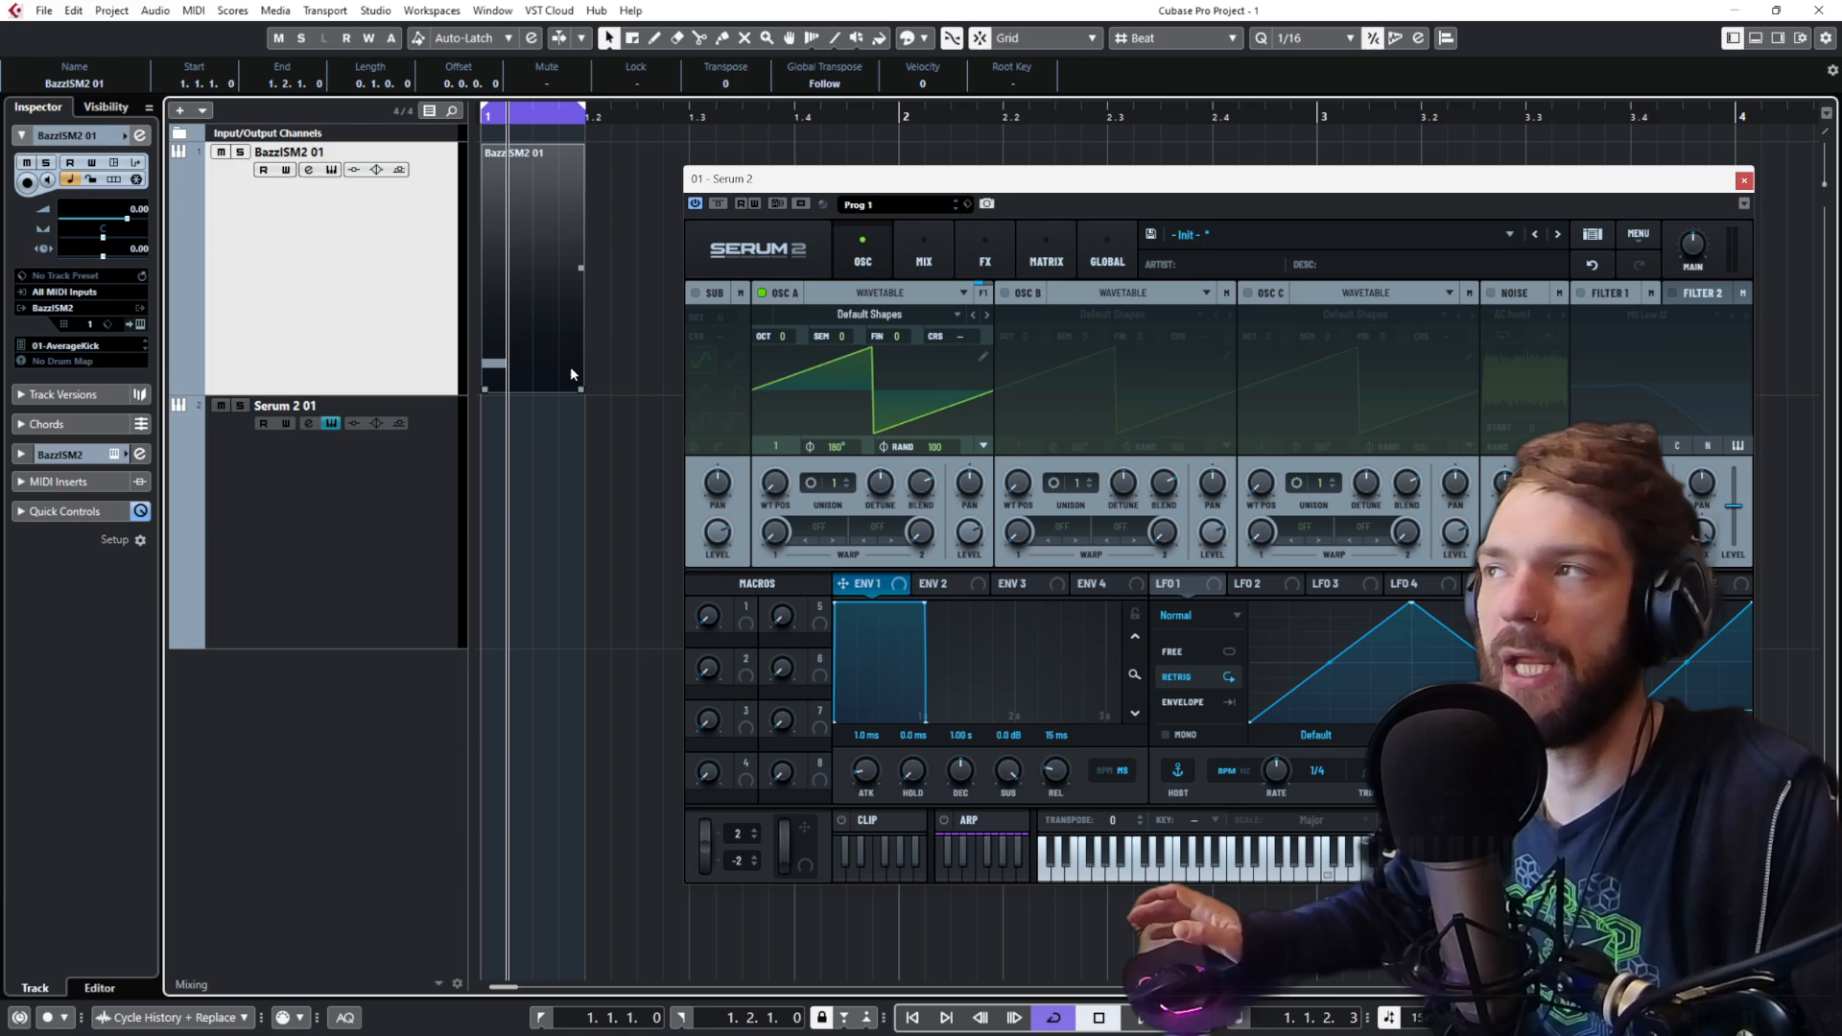
{"action": "key", "text": "space"}
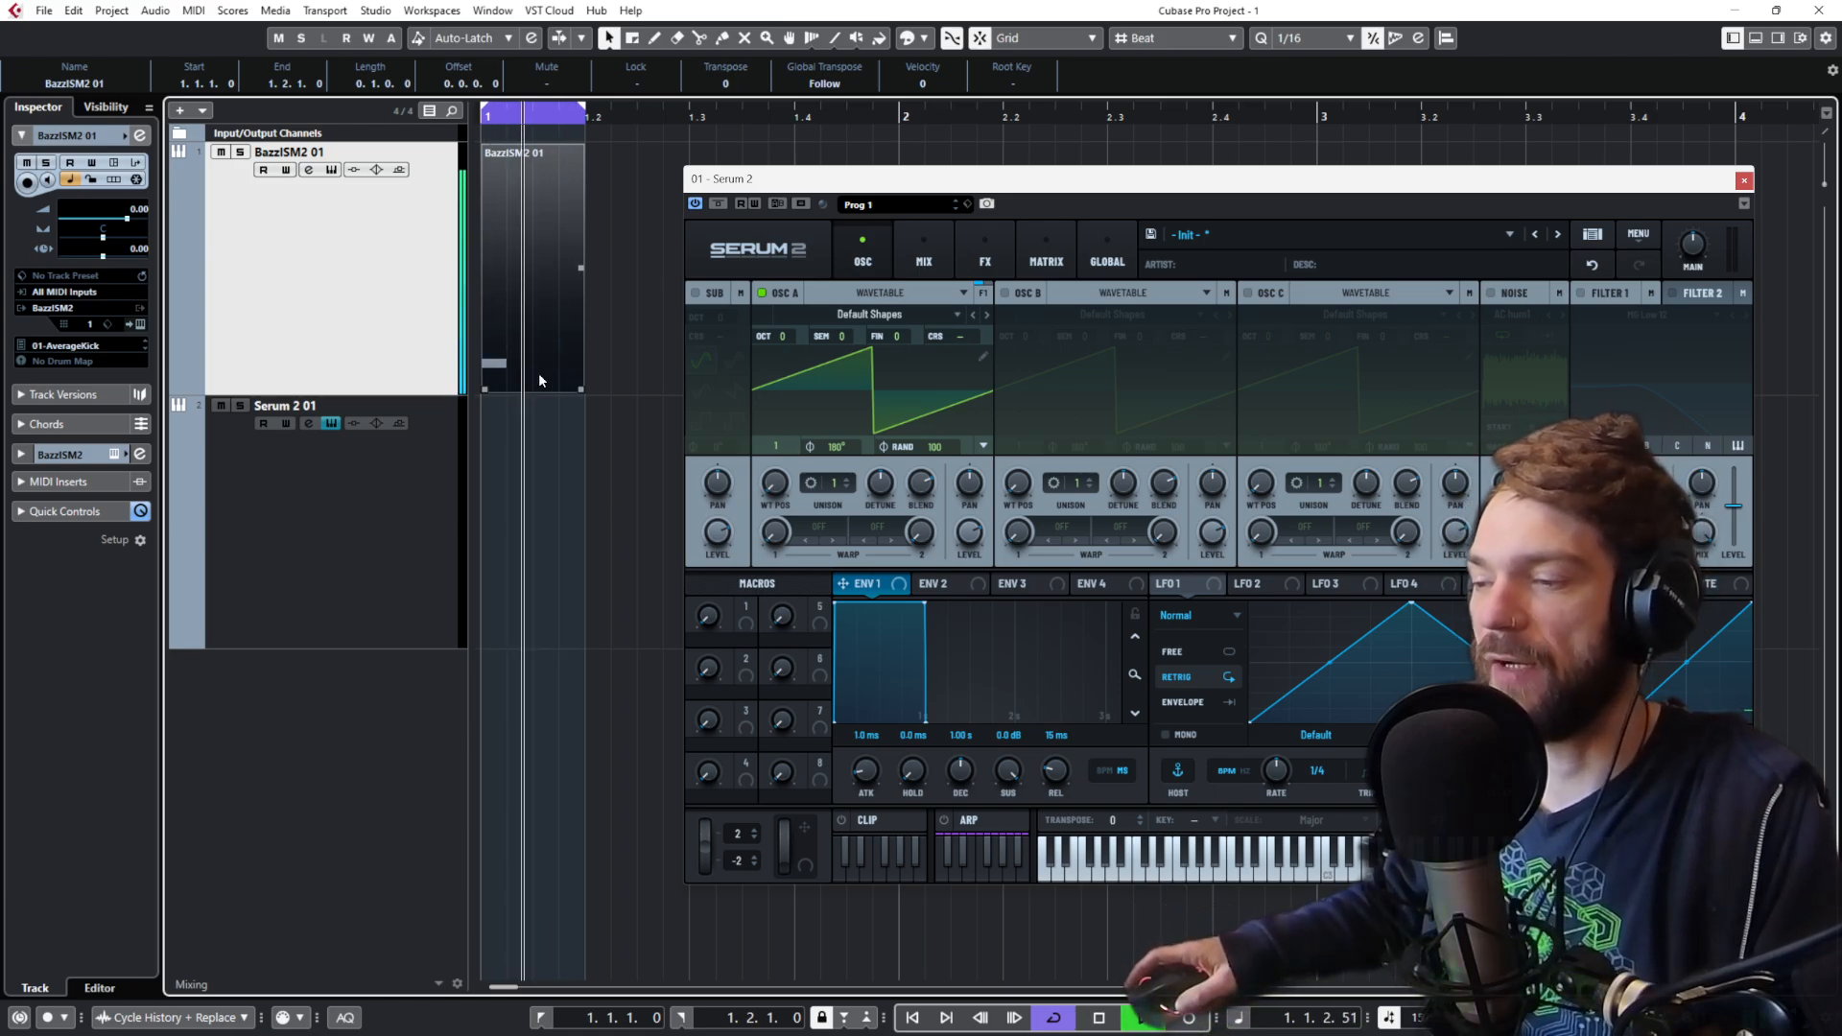
Step: Create a one-beat MIDI part on the Serum 2 track and enter an E0 note at its start
{"action": "double_click", "coordinate": [581, 518]}
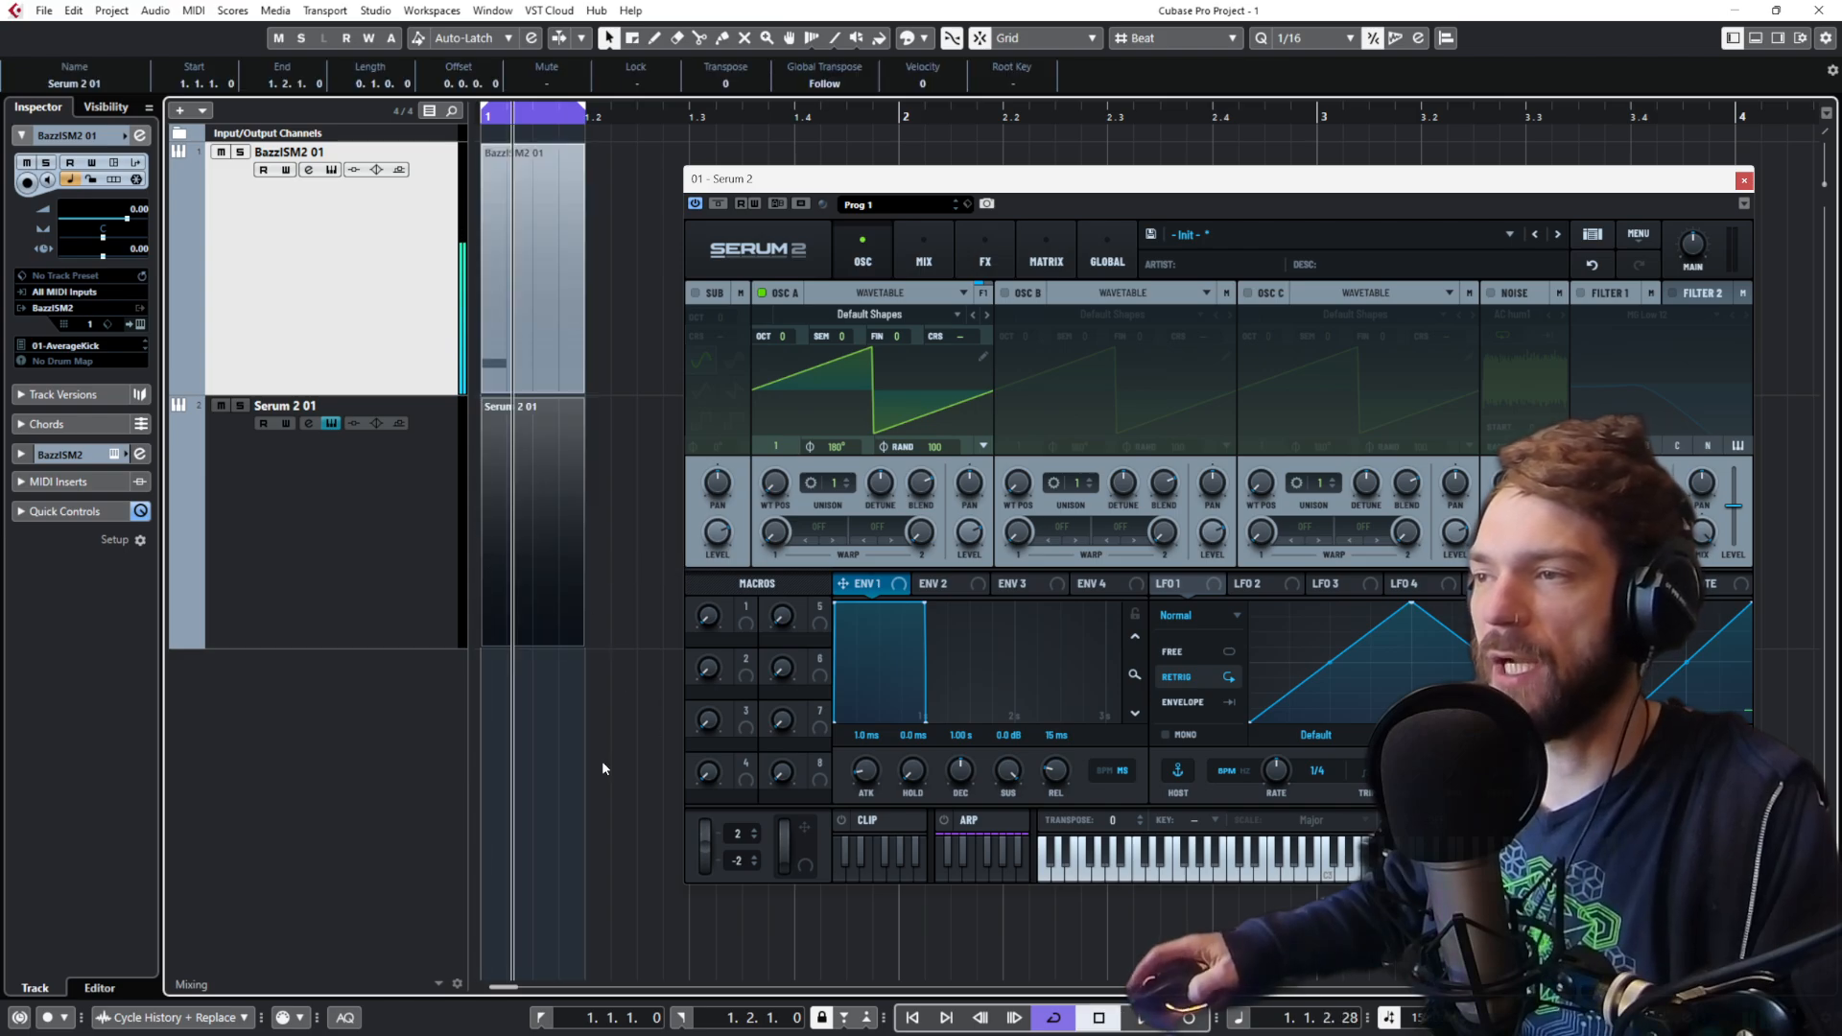
{"action": "double_click", "coordinate": [534, 578]}
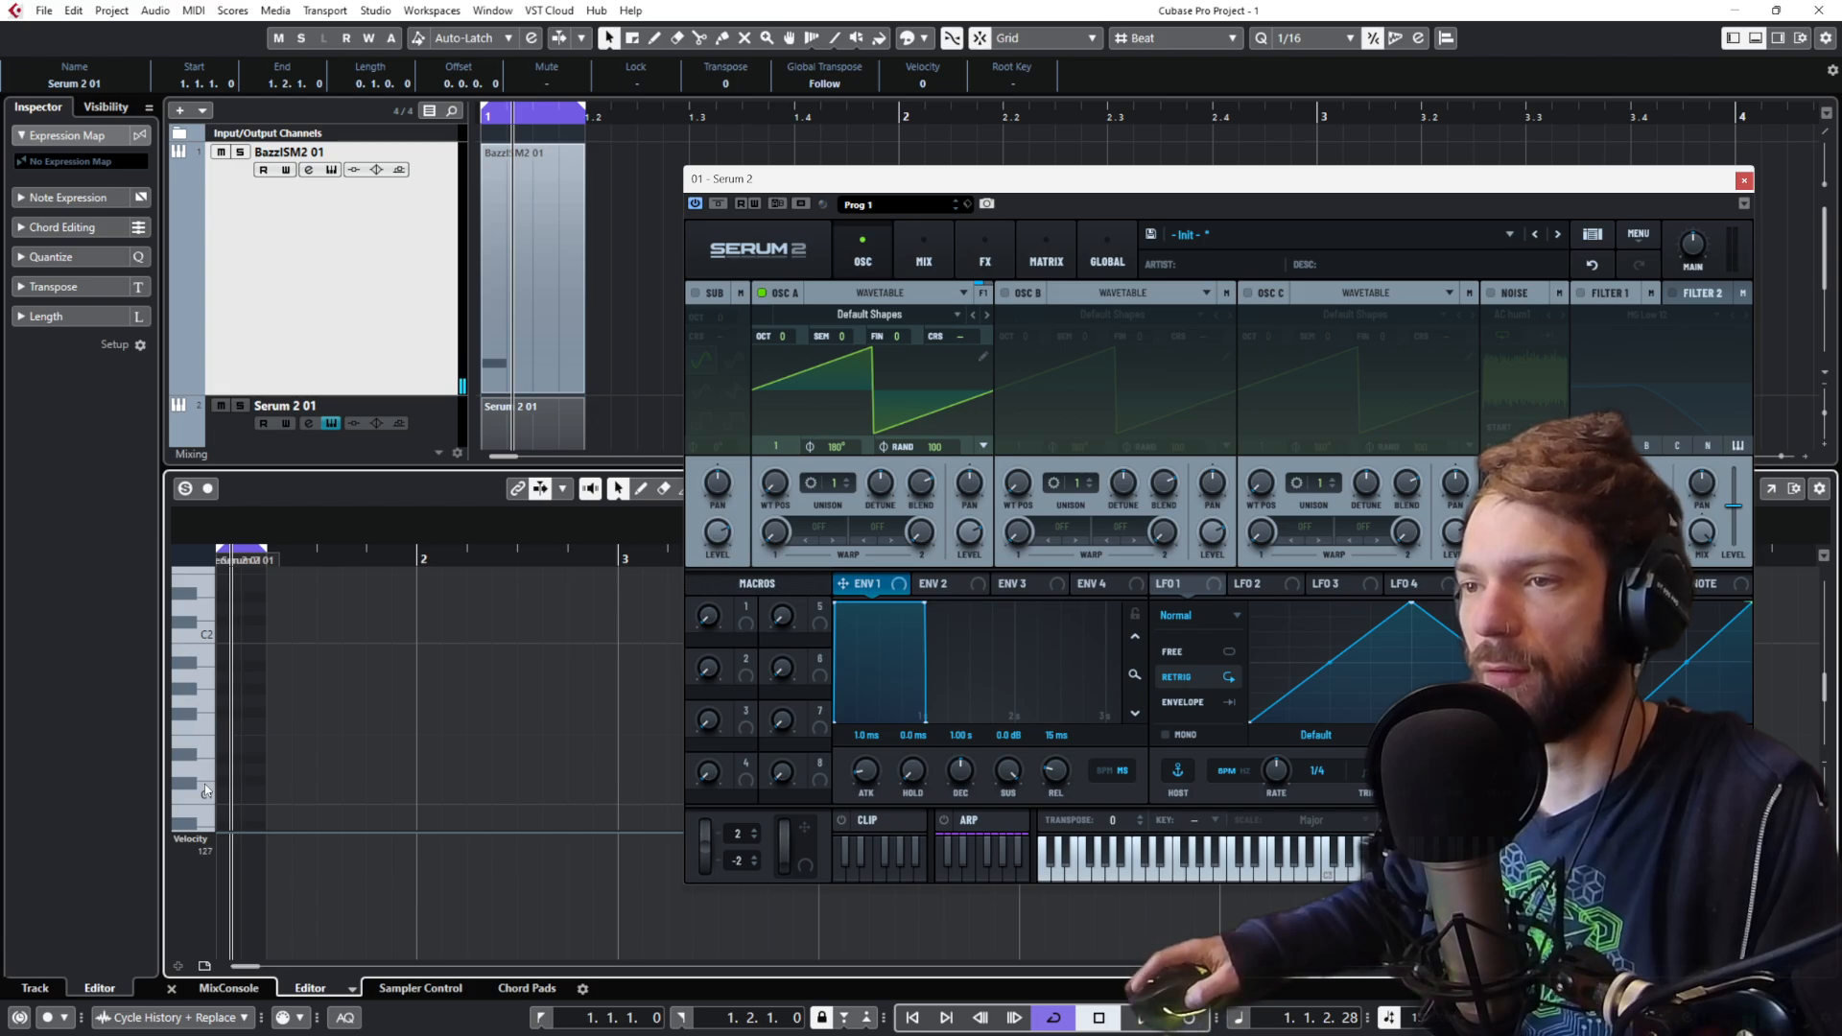
{"action": "scroll", "coordinate": [209, 792], "scroll_direction": "down", "scroll_amount": 2}
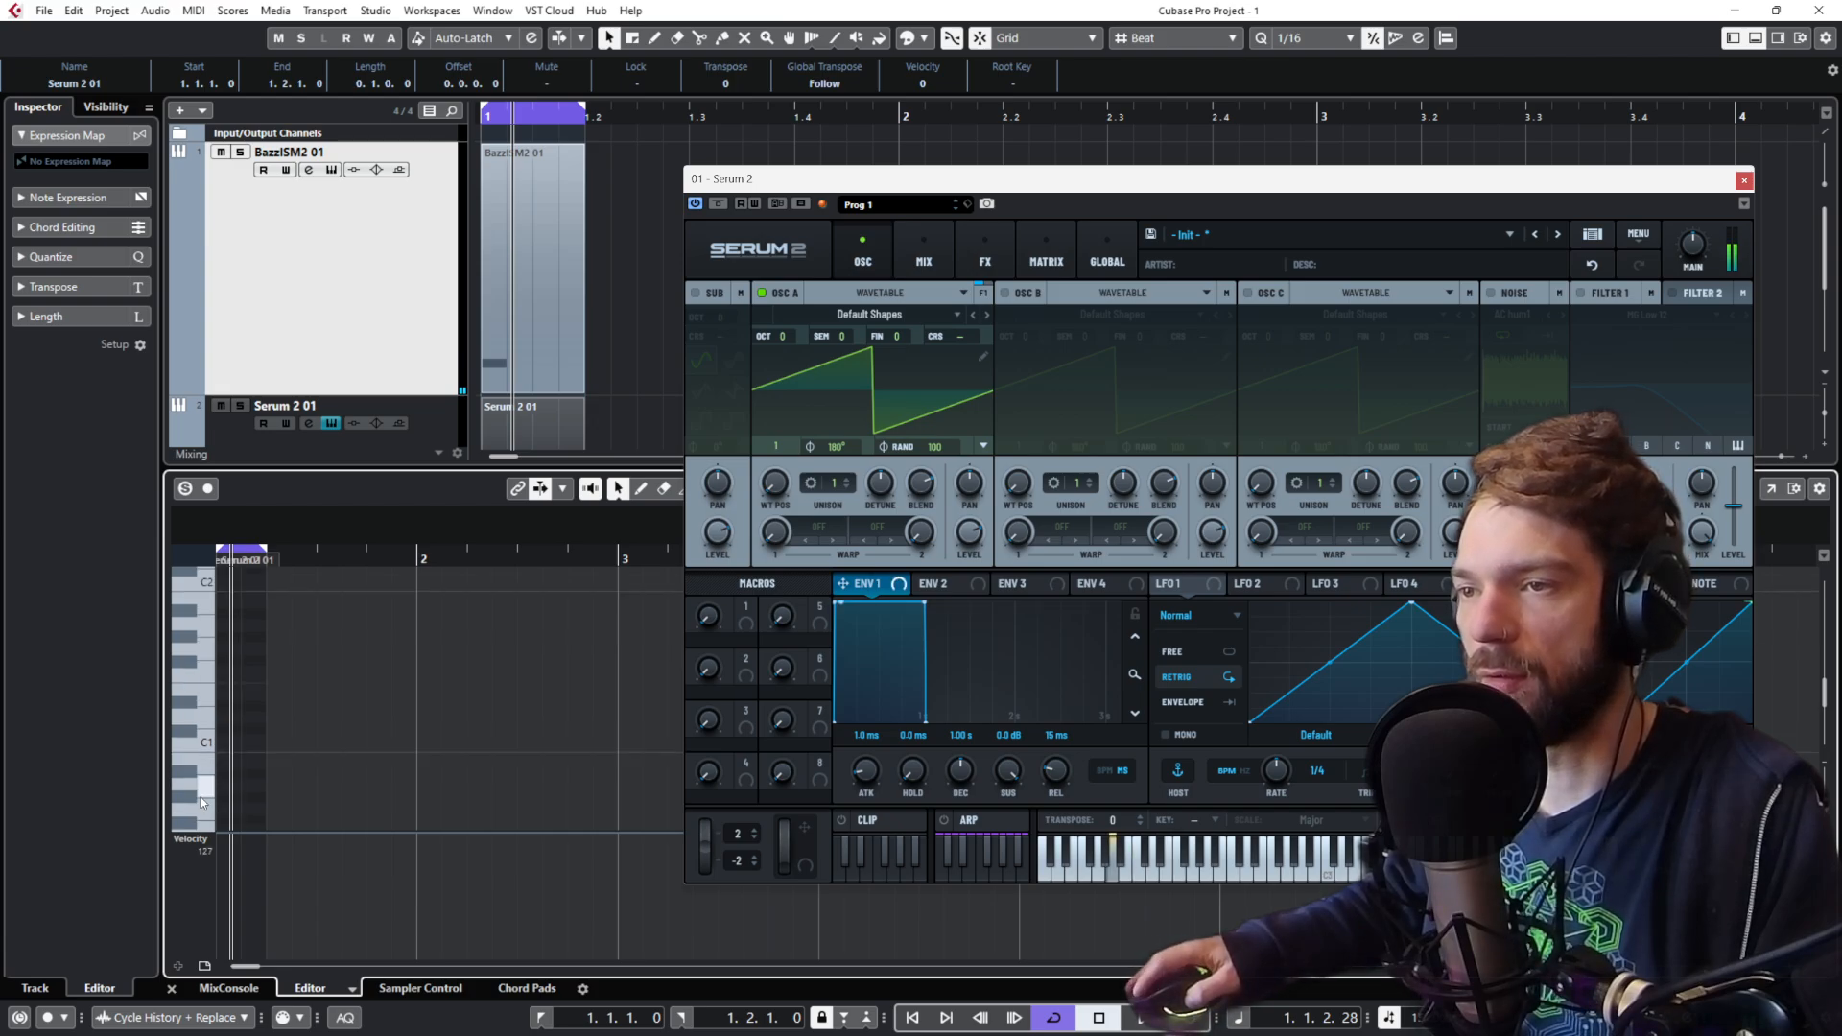
{"action": "scroll", "coordinate": [201, 802], "scroll_direction": "down", "scroll_amount": 4}
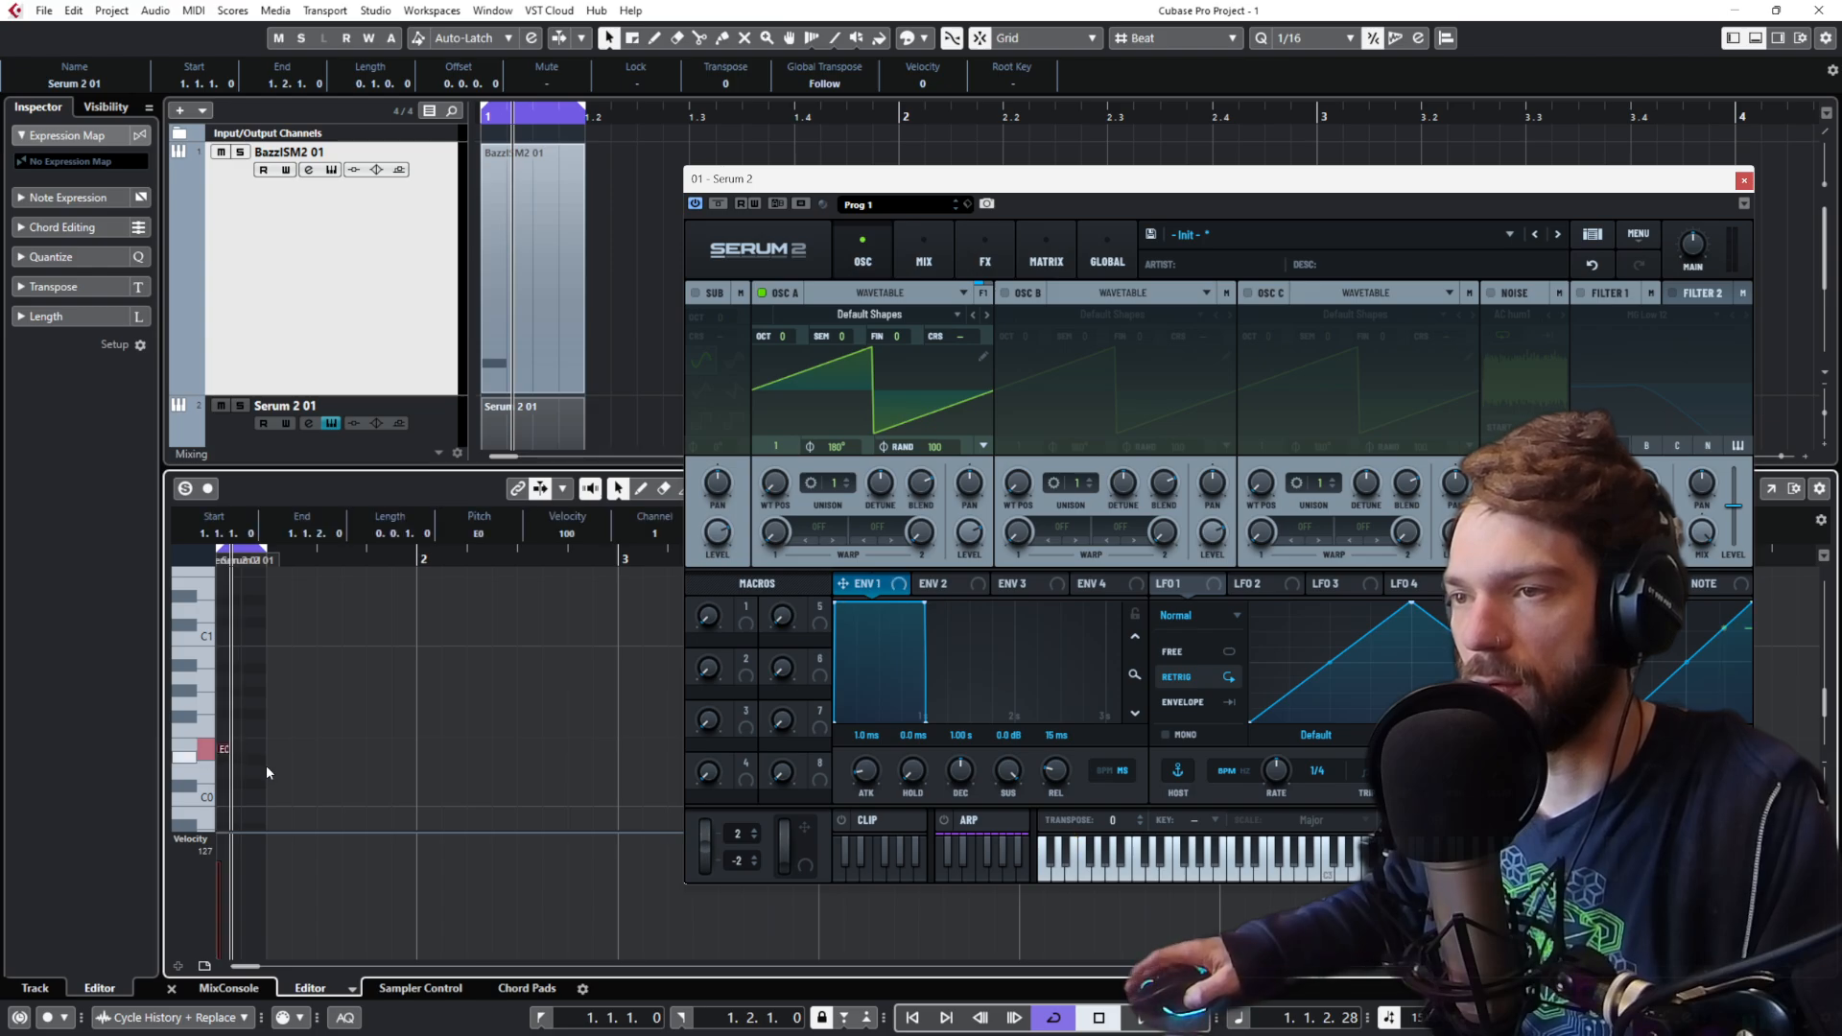
{"action": "scroll", "coordinate": [265, 771], "scroll_direction": "up", "scroll_amount": 2}
Step: Repeat the E0 note on the following sixteenths, delete the one on the kick, and play the three-note loop
{"action": "left_click_drag", "start_coordinate": [263, 770], "coordinate": [547, 775]}
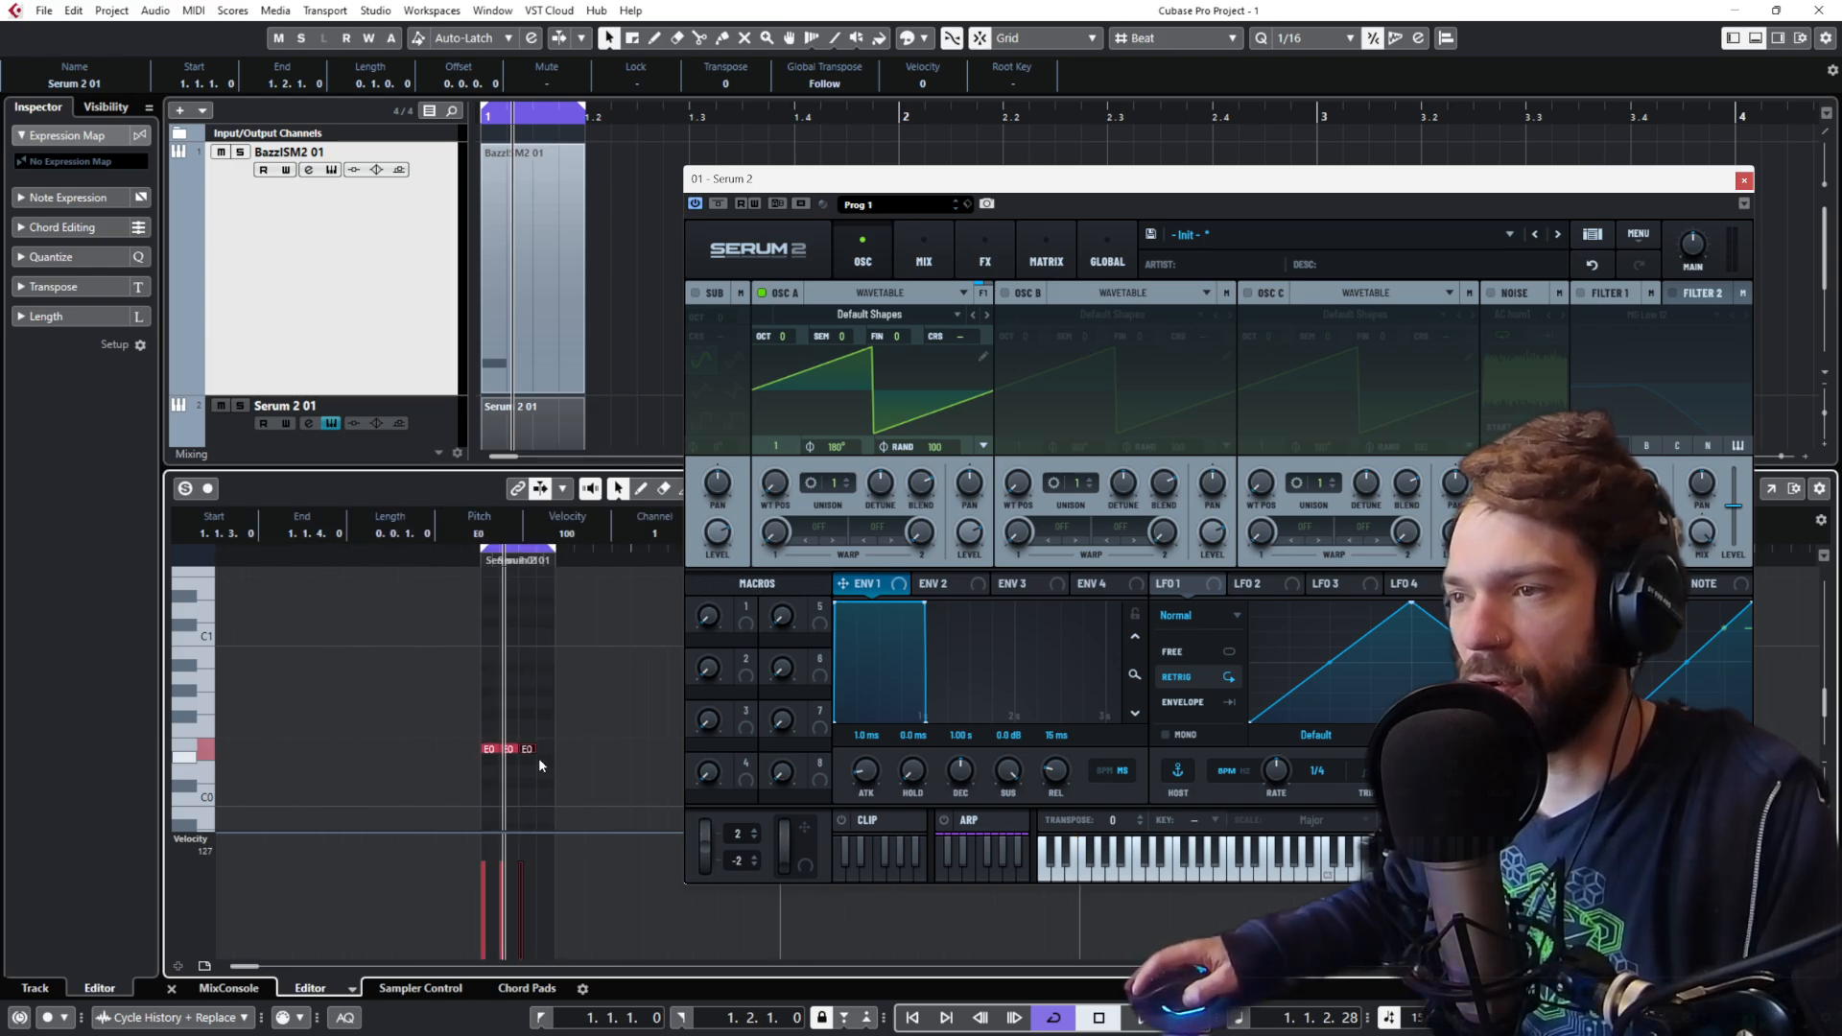
{"action": "key", "text": "ctrl+d"}
{"action": "left_click_drag", "start_coordinate": [474, 726], "coordinate": [551, 751]}
{"action": "key", "text": "Delete"}
{"action": "scroll", "coordinate": [545, 751], "scroll_direction": "up", "scroll_amount": 2}
{"action": "key", "text": "space"}
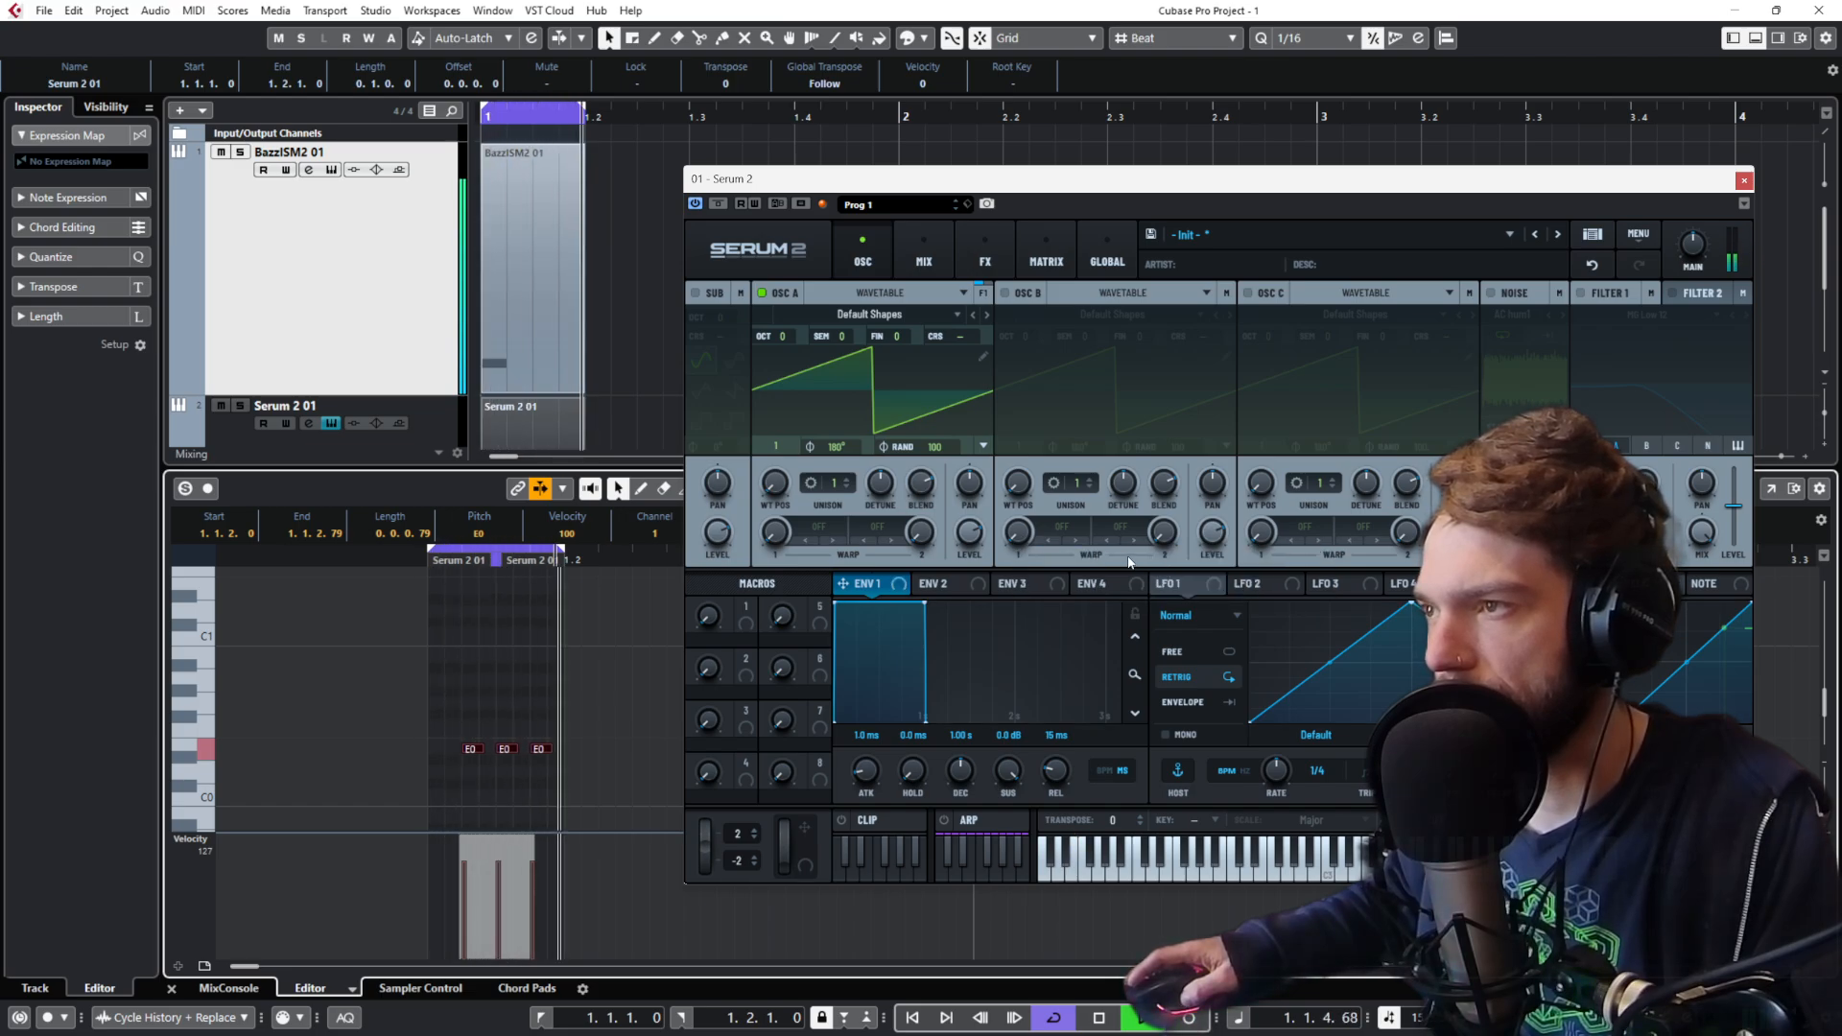
Step: Set oscillator A's random phase to 0 after comparing it with 100 during playback, leaving Filter 1 off
{"action": "left_click", "coordinate": [1591, 294]}
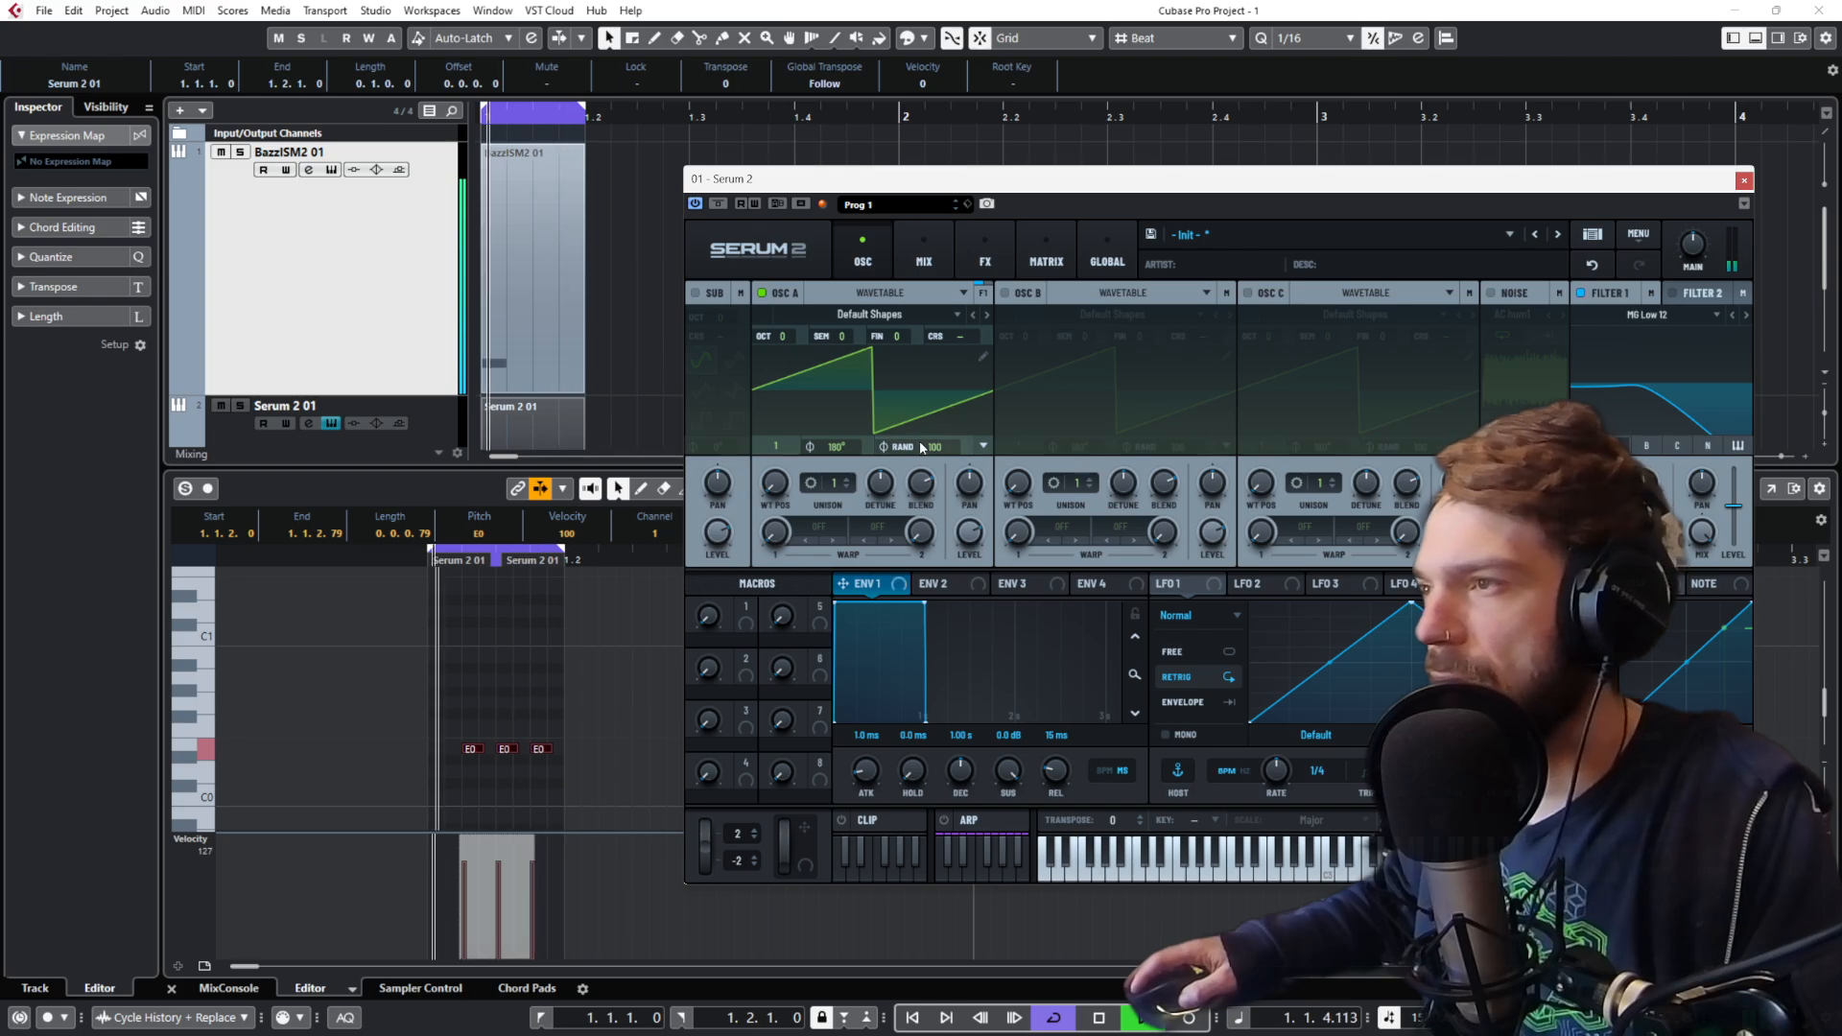
{"action": "left_click_drag", "start_coordinate": [935, 448], "coordinate": [969, 755]}
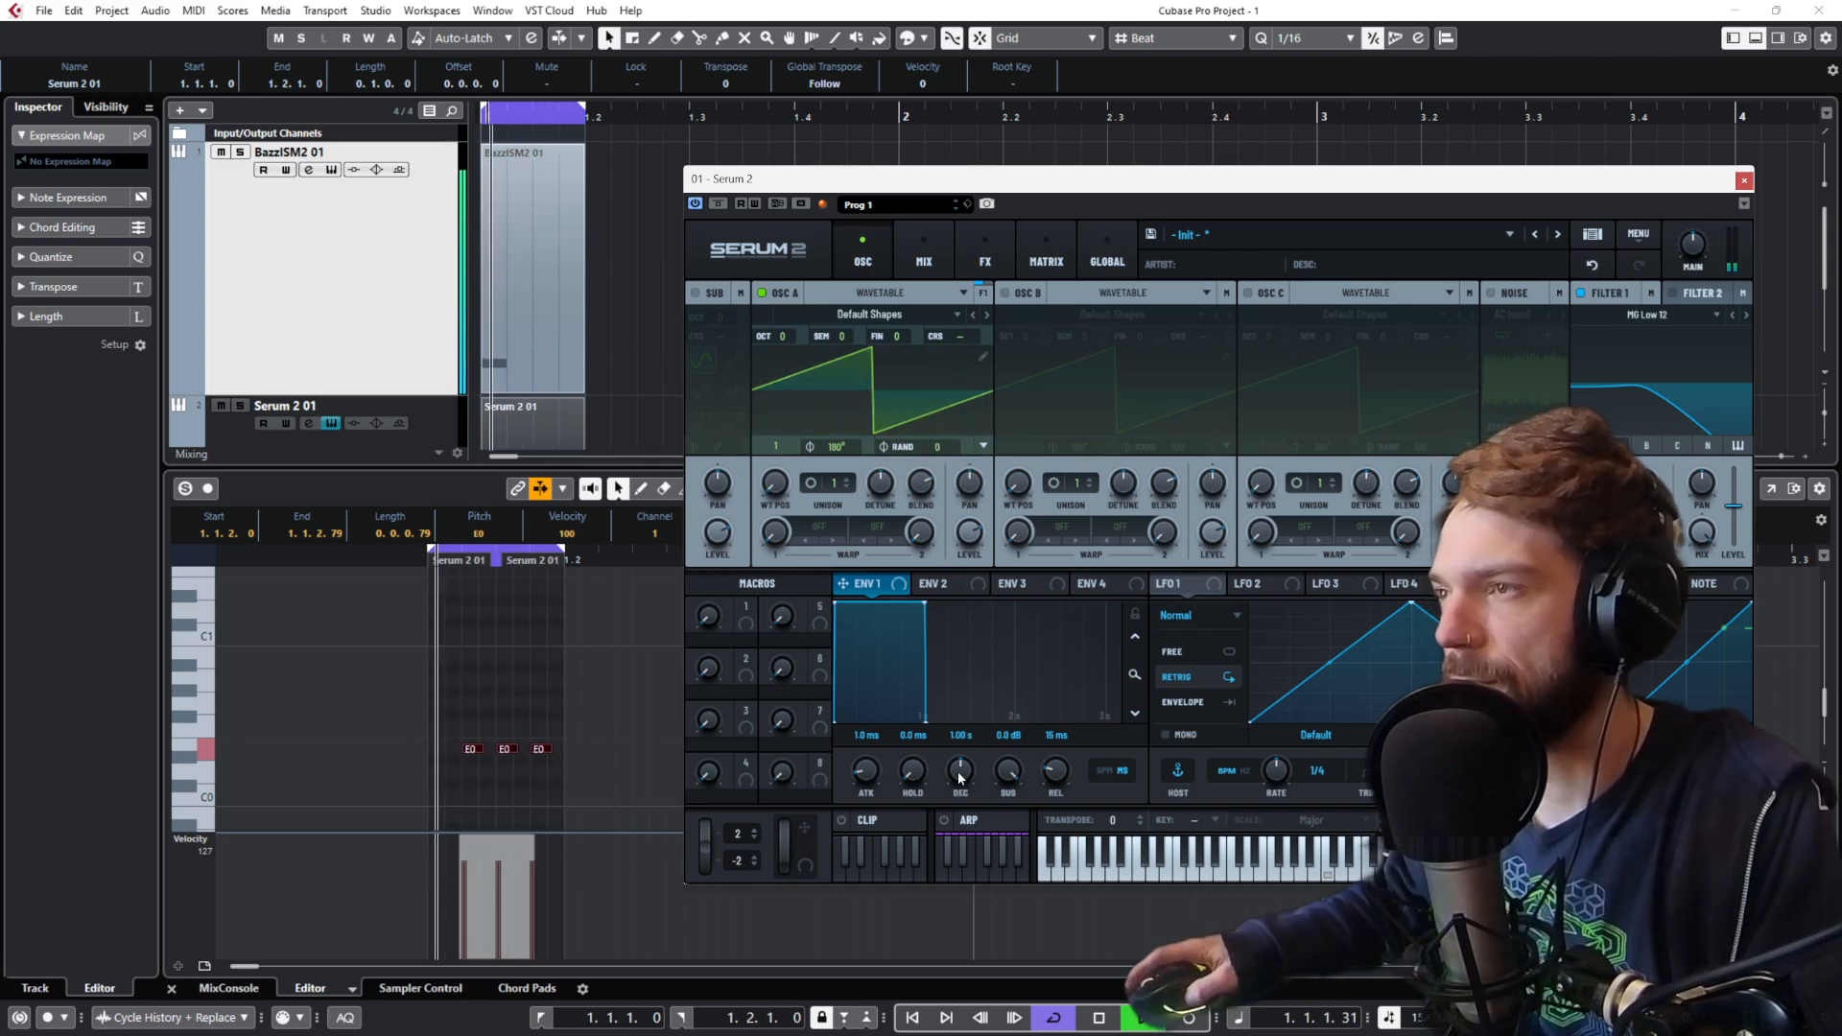
{"action": "left_click", "coordinate": [1581, 293]}
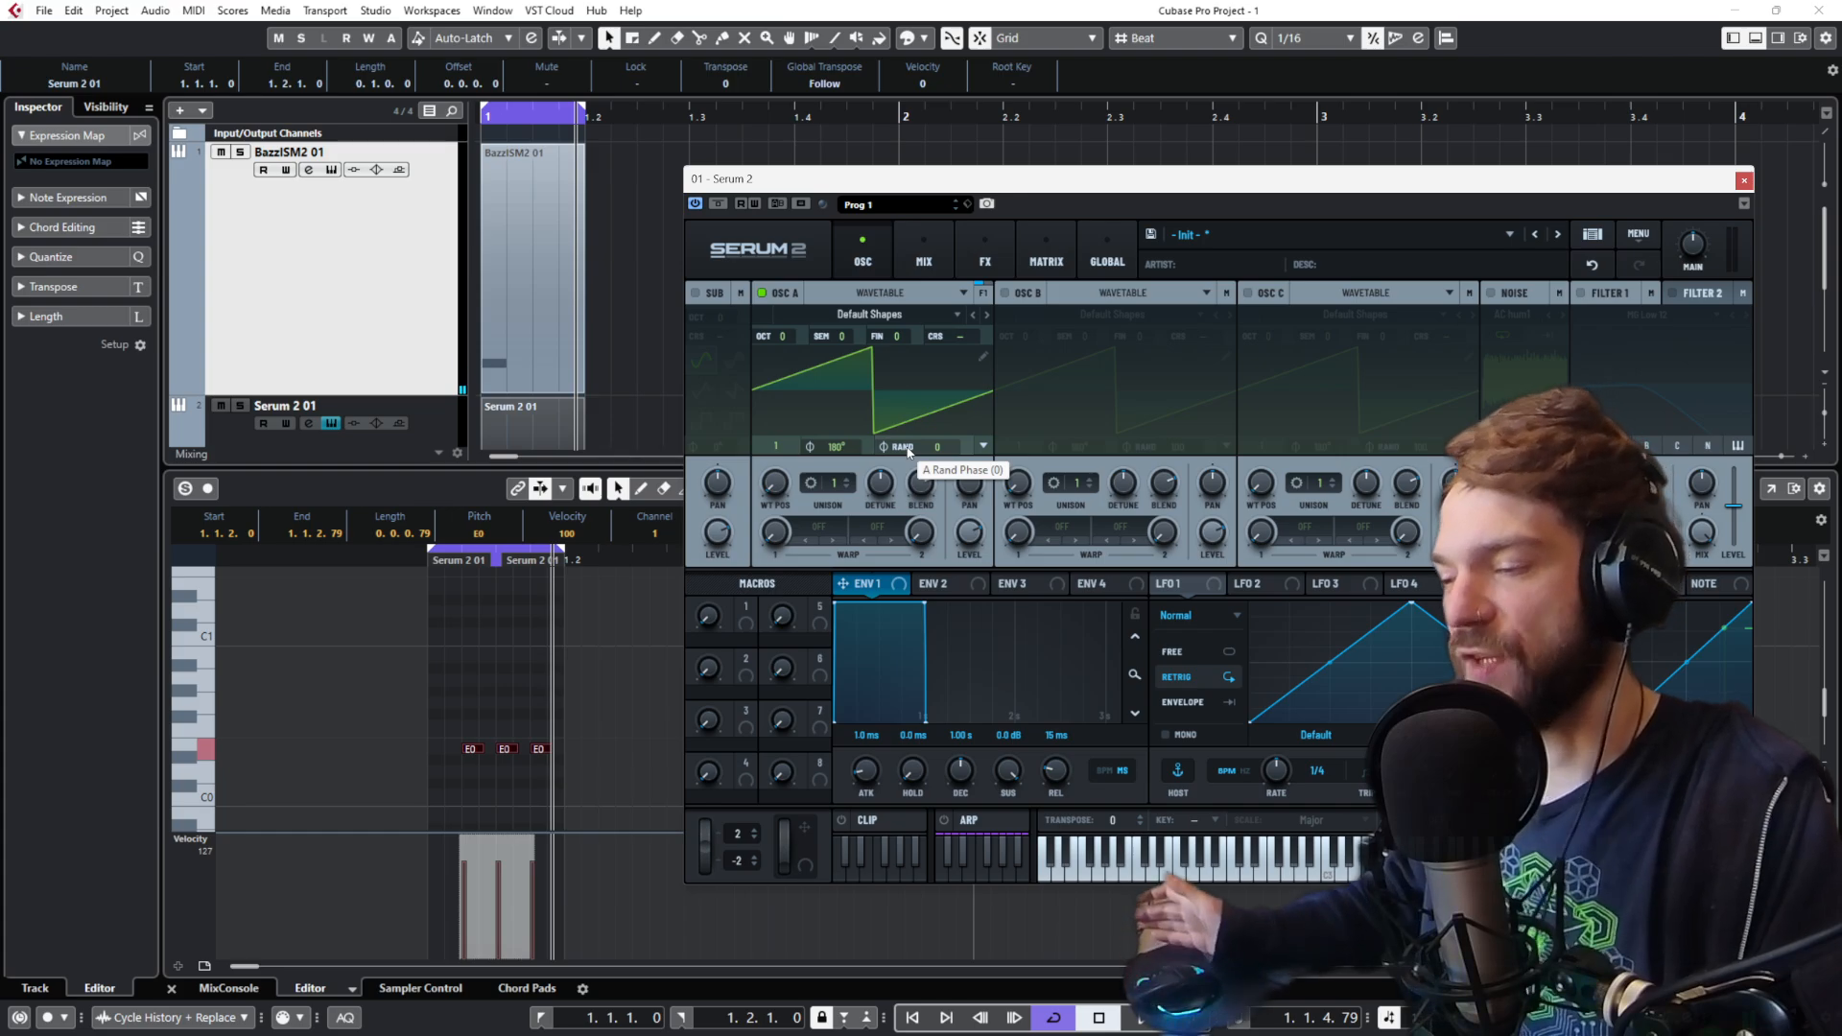
{"action": "left_click_drag", "start_coordinate": [907, 452], "coordinate": [1060, 67]}
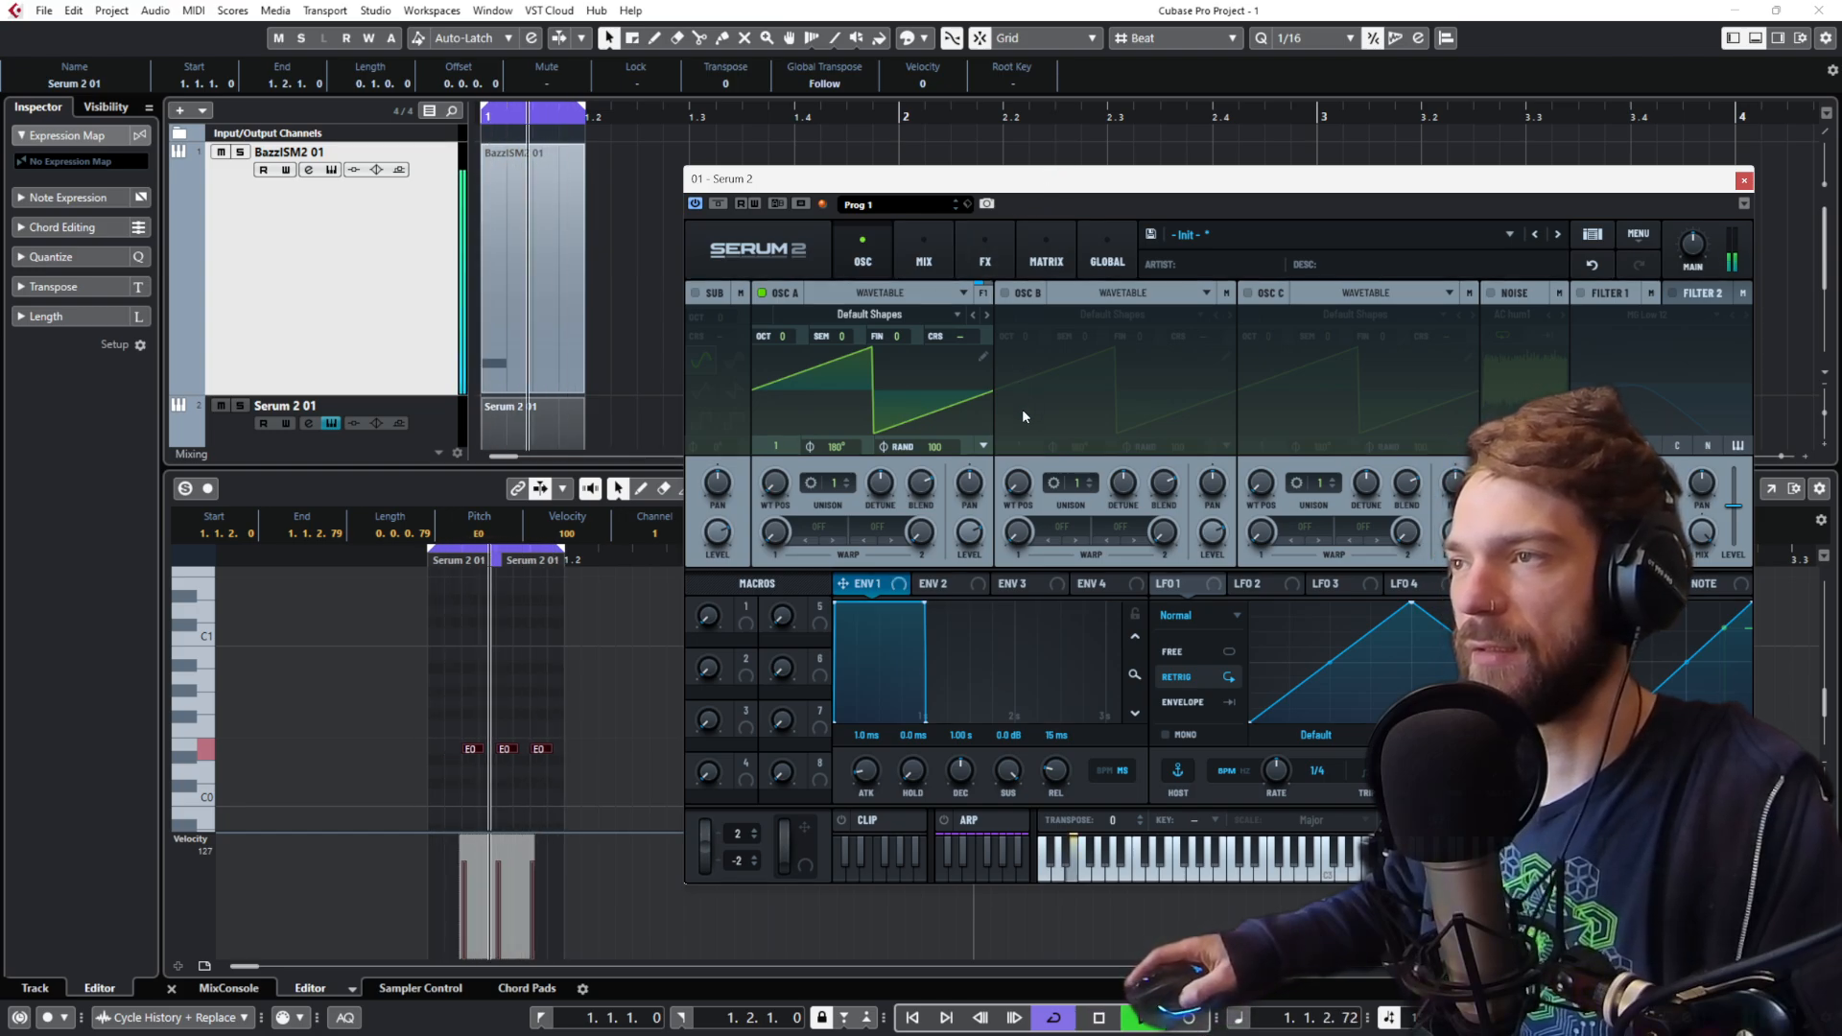
{"action": "double_click", "coordinate": [937, 447]}
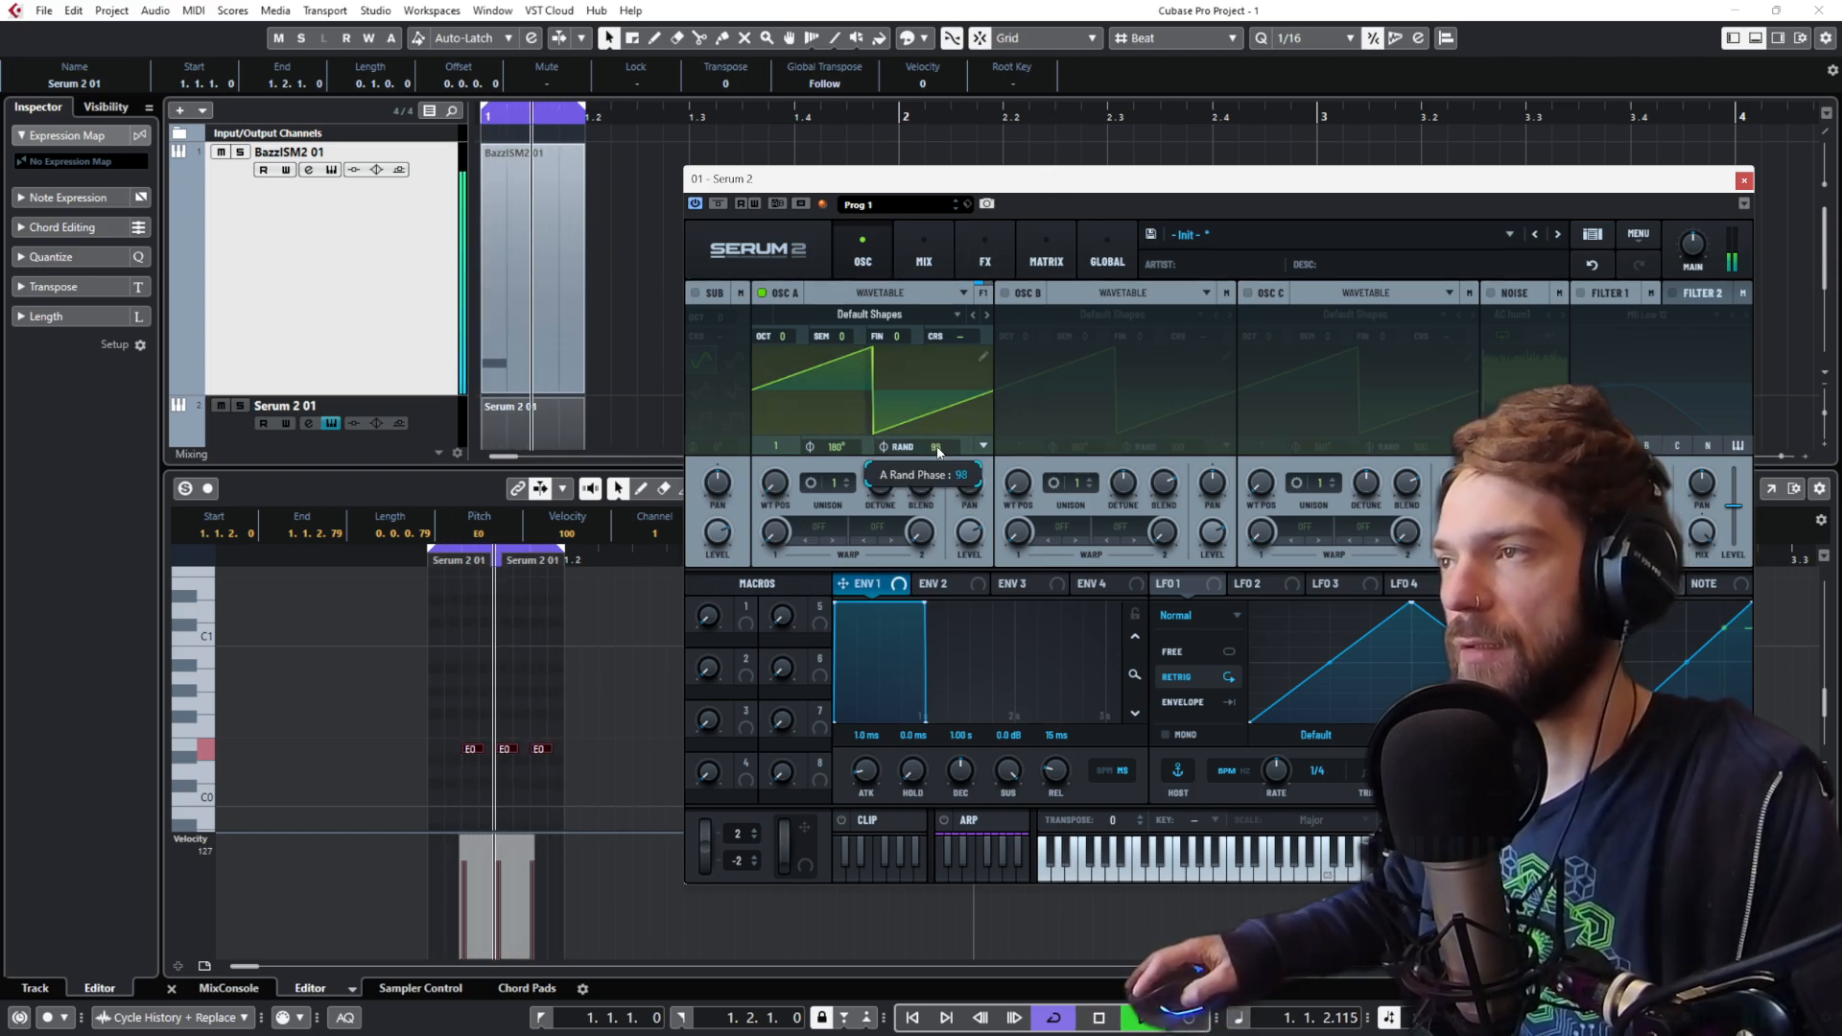
{"action": "key", "text": "space"}
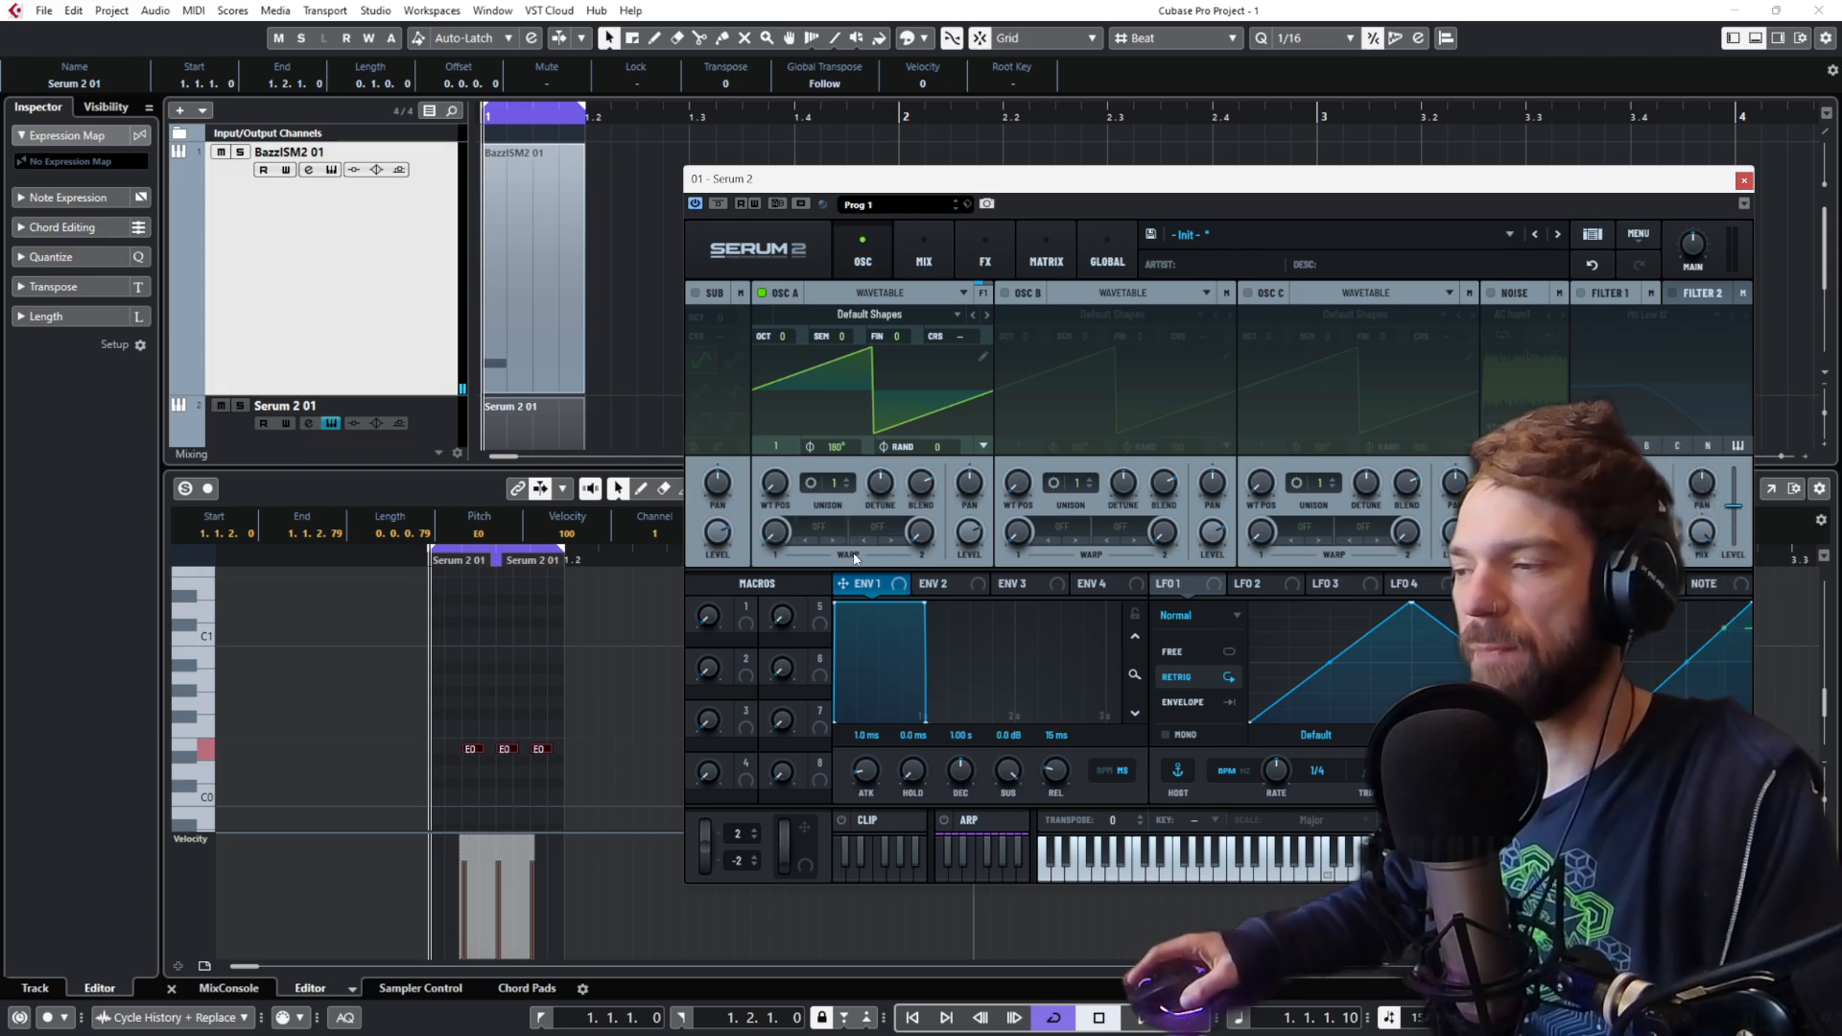
Step: Examine the placement of the Serum bass notes relative to the kick note in the arrangement
{"action": "scroll", "coordinate": [531, 386], "scroll_direction": "up", "scroll_amount": 4}
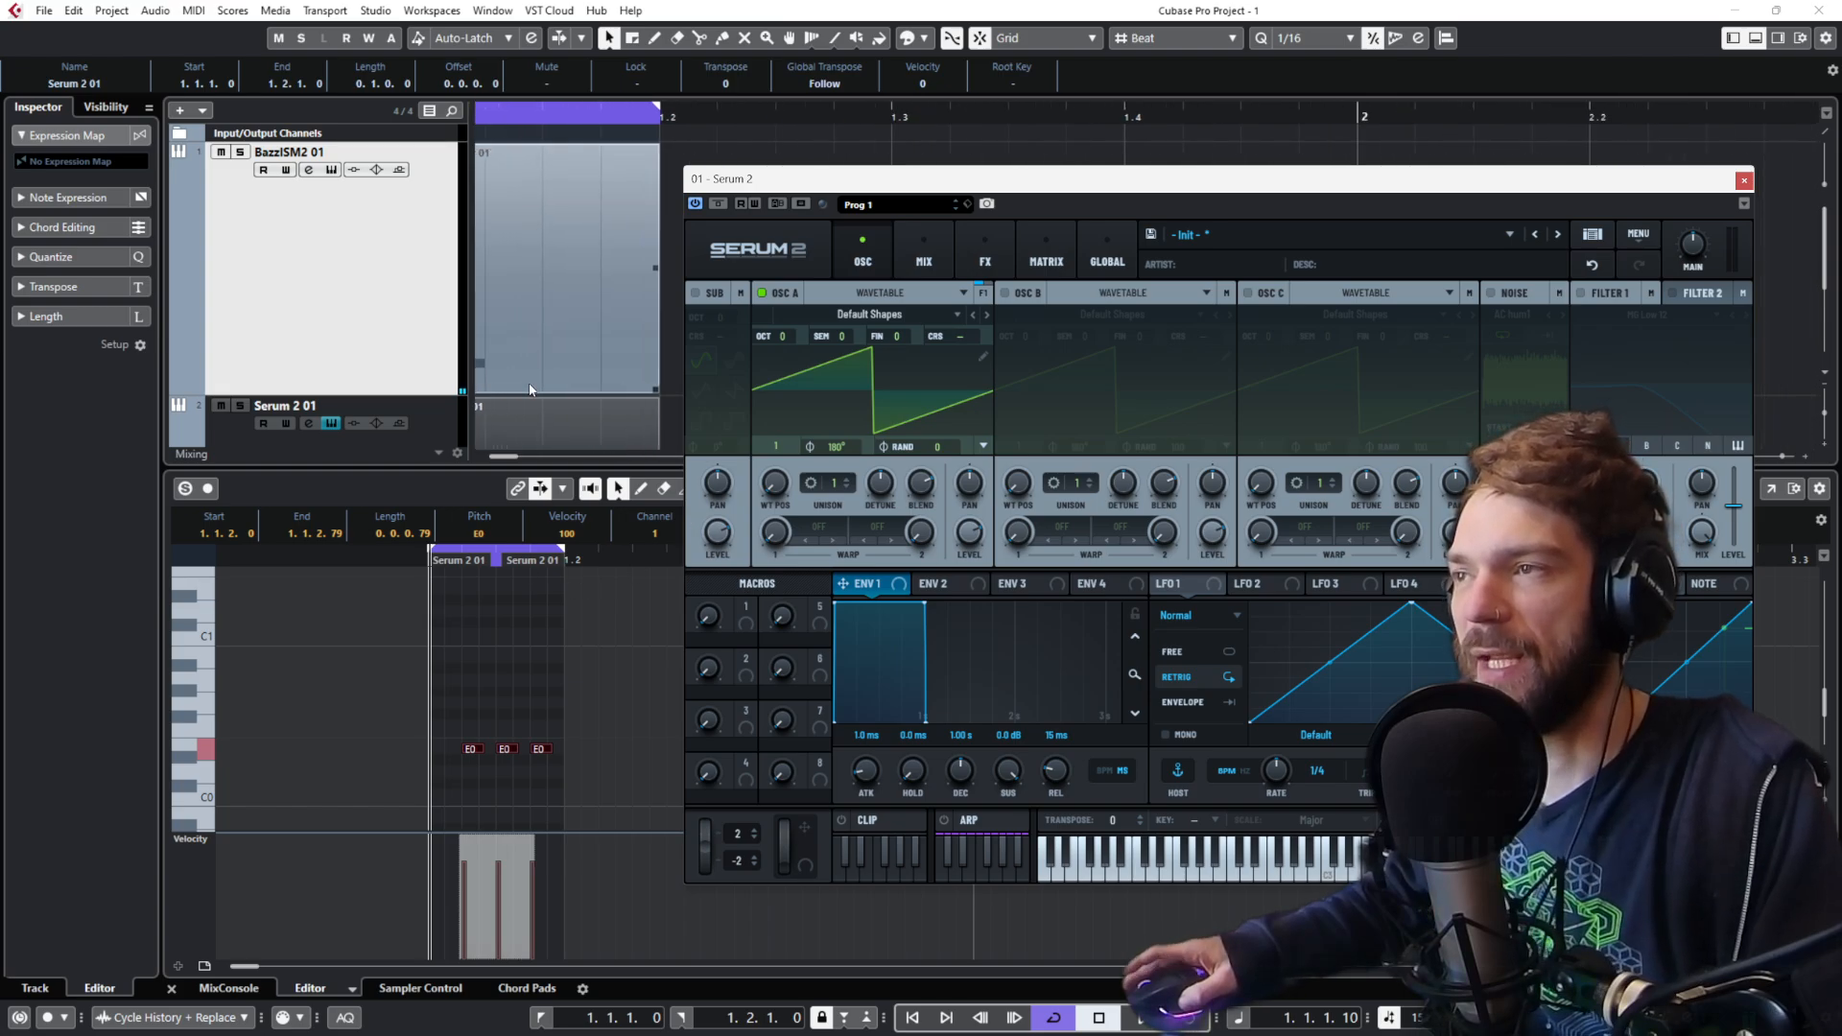
{"action": "scroll", "coordinate": [531, 392], "scroll_direction": "left", "scroll_amount": 2}
{"action": "scroll", "coordinate": [534, 403], "scroll_direction": "down", "scroll_amount": 1}
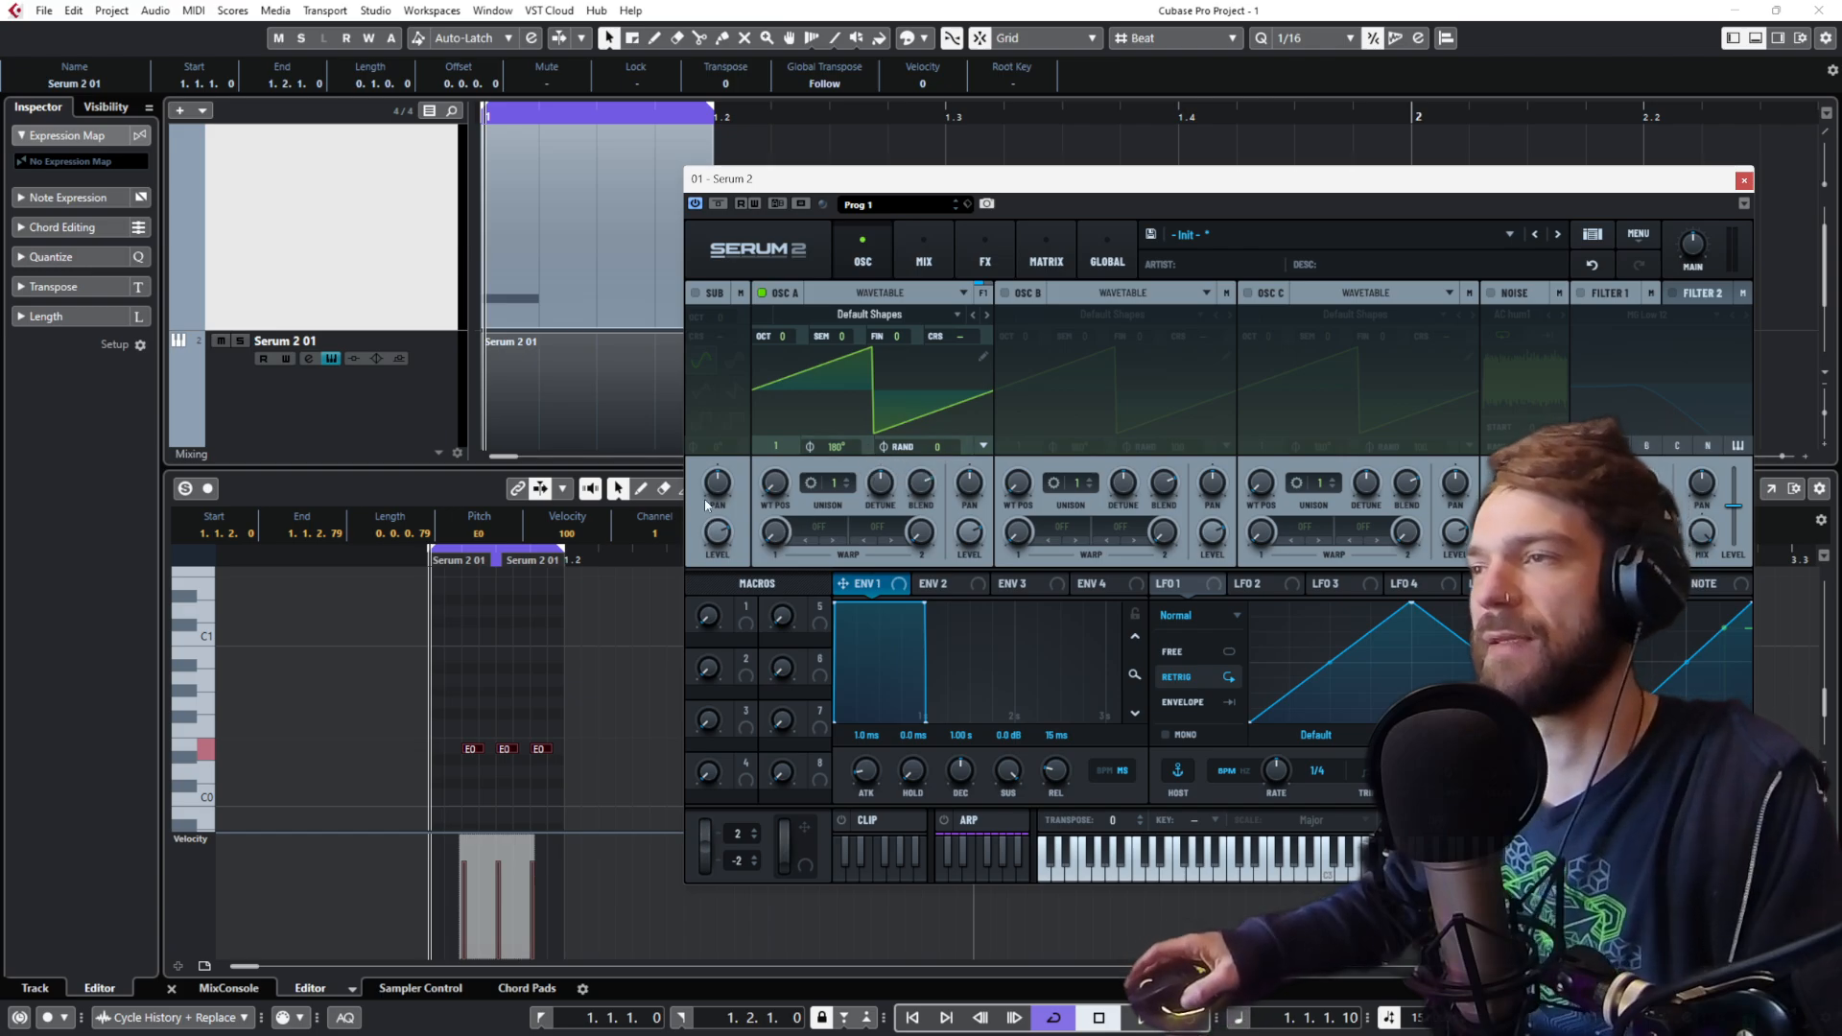
{"action": "left_click", "coordinate": [628, 394]}
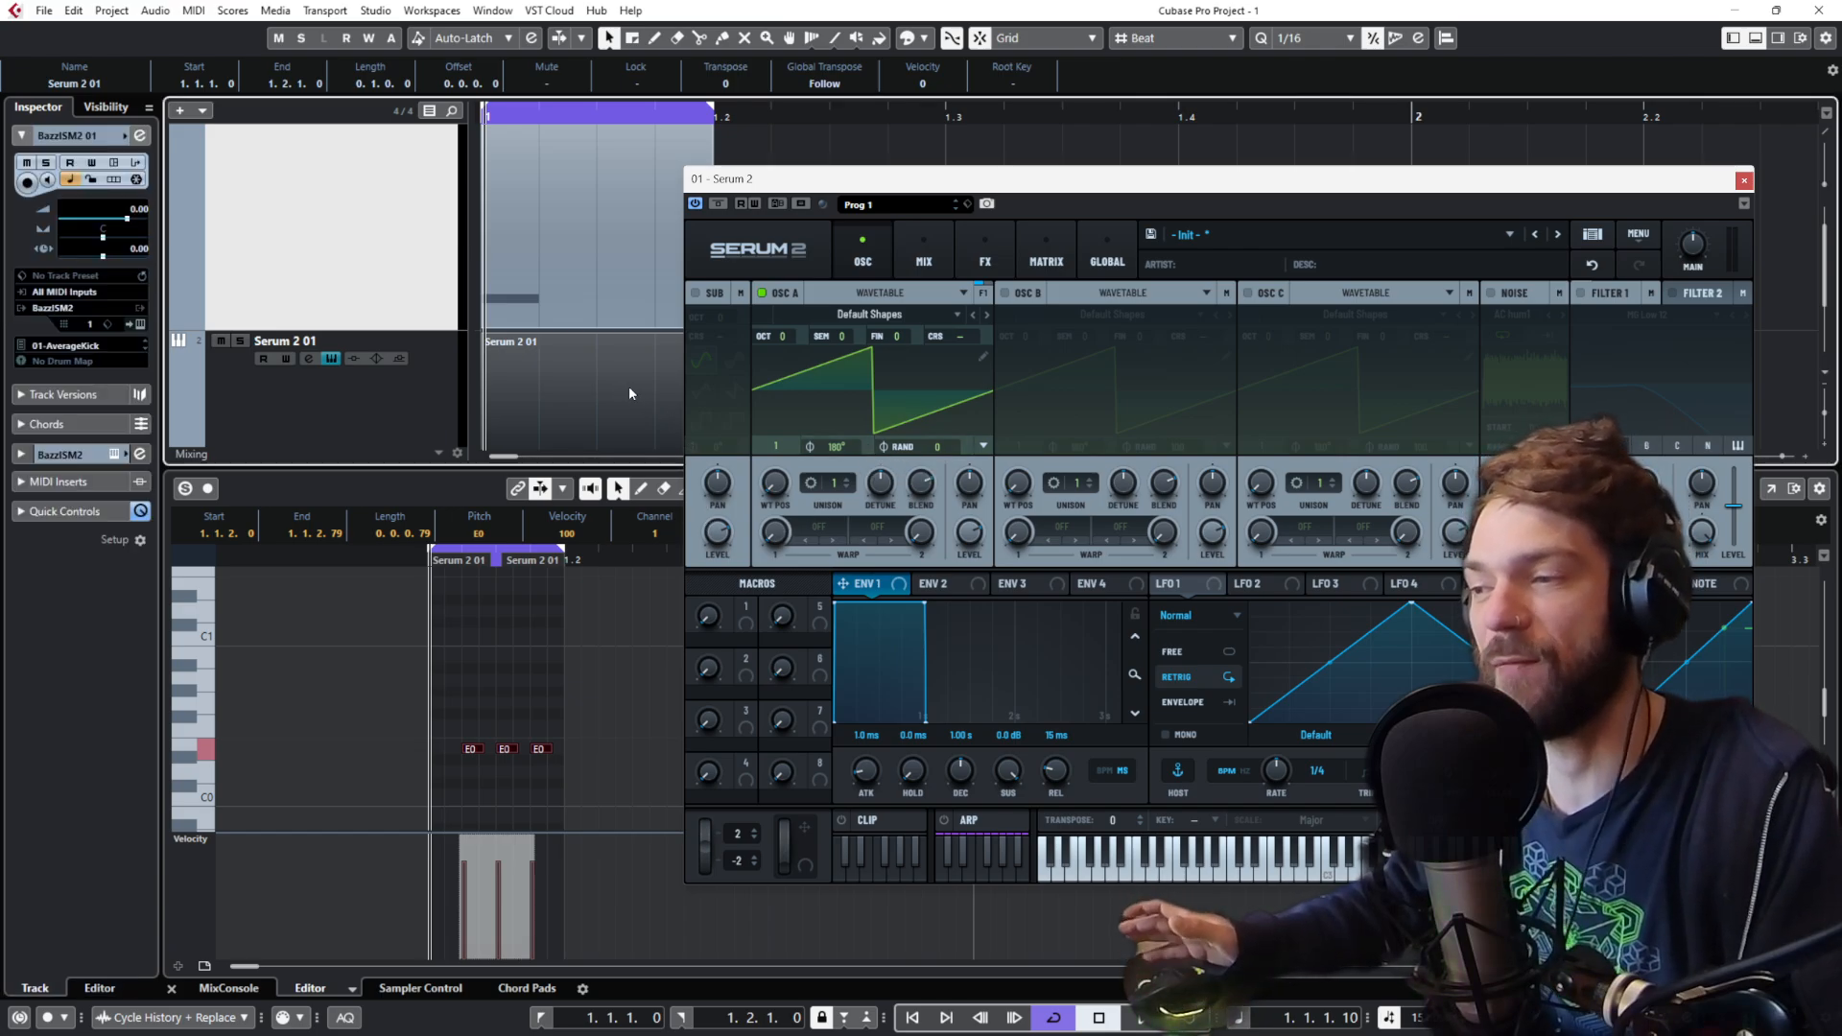
{"action": "scroll", "coordinate": [614, 383], "scroll_direction": "down", "scroll_amount": 3}
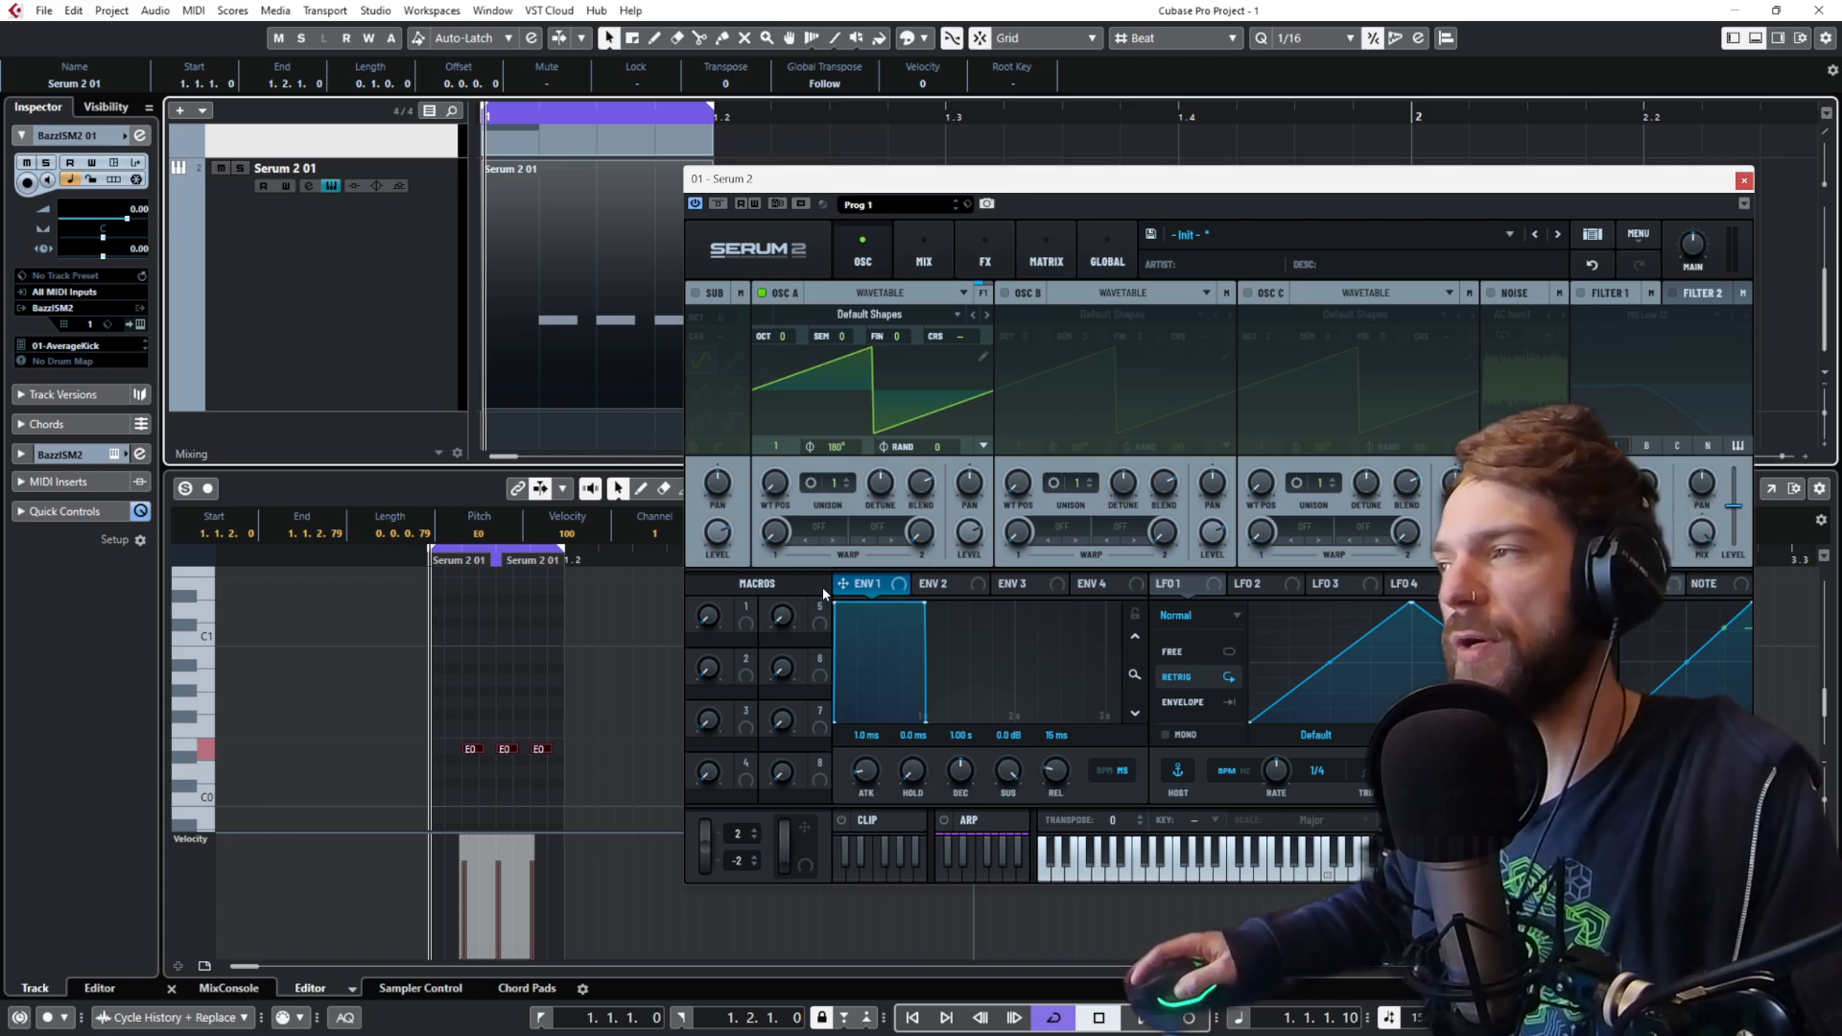
Step: Enable Filter 1 with MG Low 12, start playback, and assign Envelope 2 to modulate its cutoff
{"action": "left_click", "coordinate": [1593, 296]}
{"action": "key", "text": "space"}
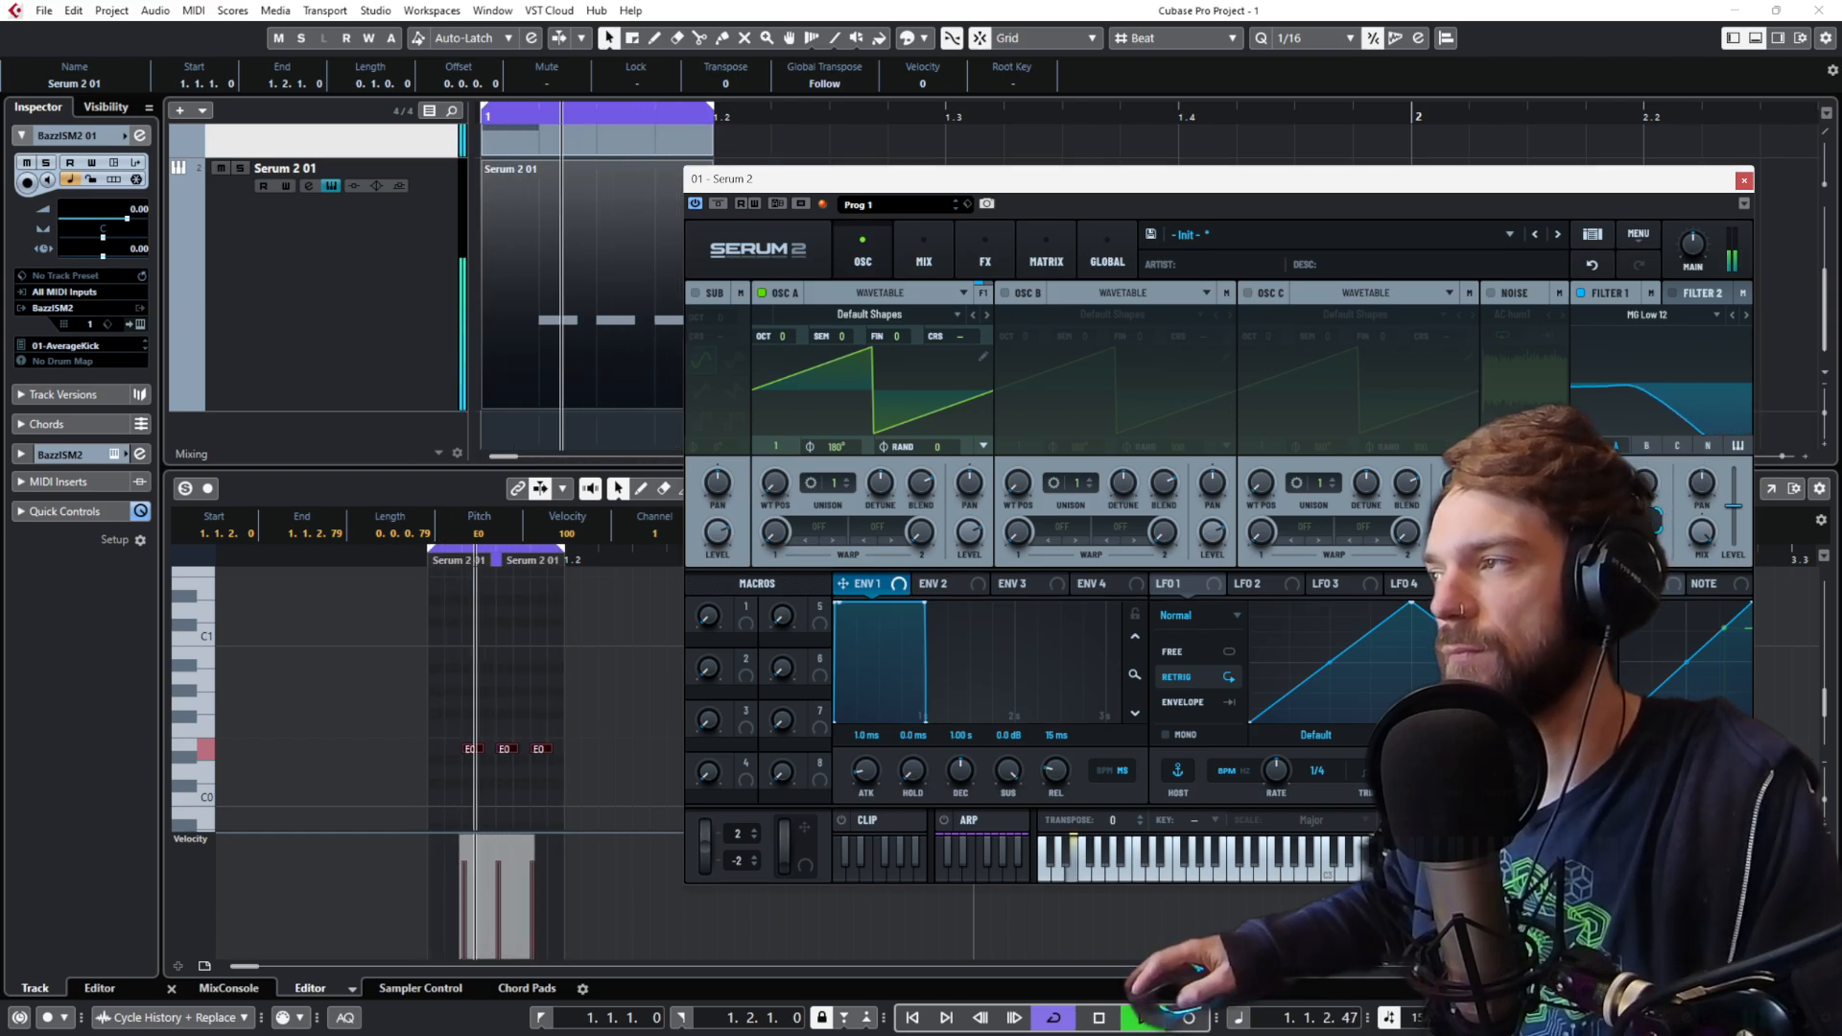
{"action": "left_click", "coordinate": [958, 590]}
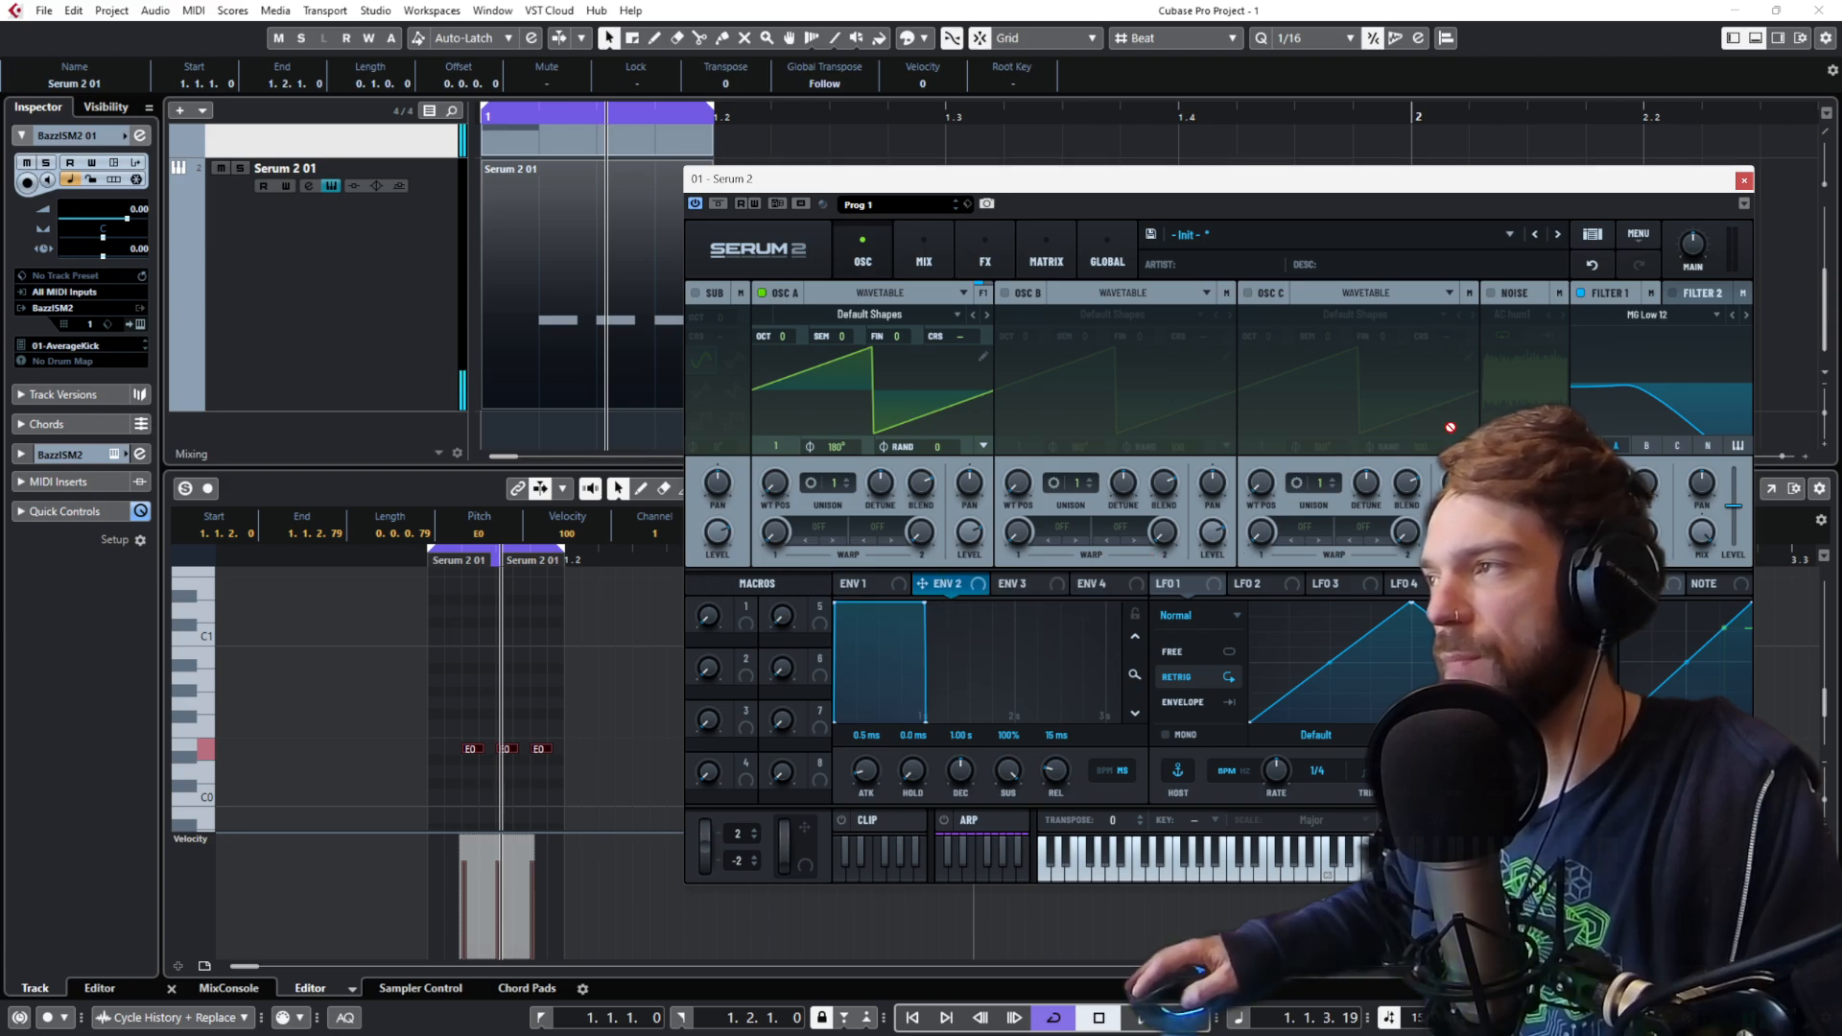
{"action": "left_click_drag", "start_coordinate": [1451, 427], "coordinate": [1588, 353]}
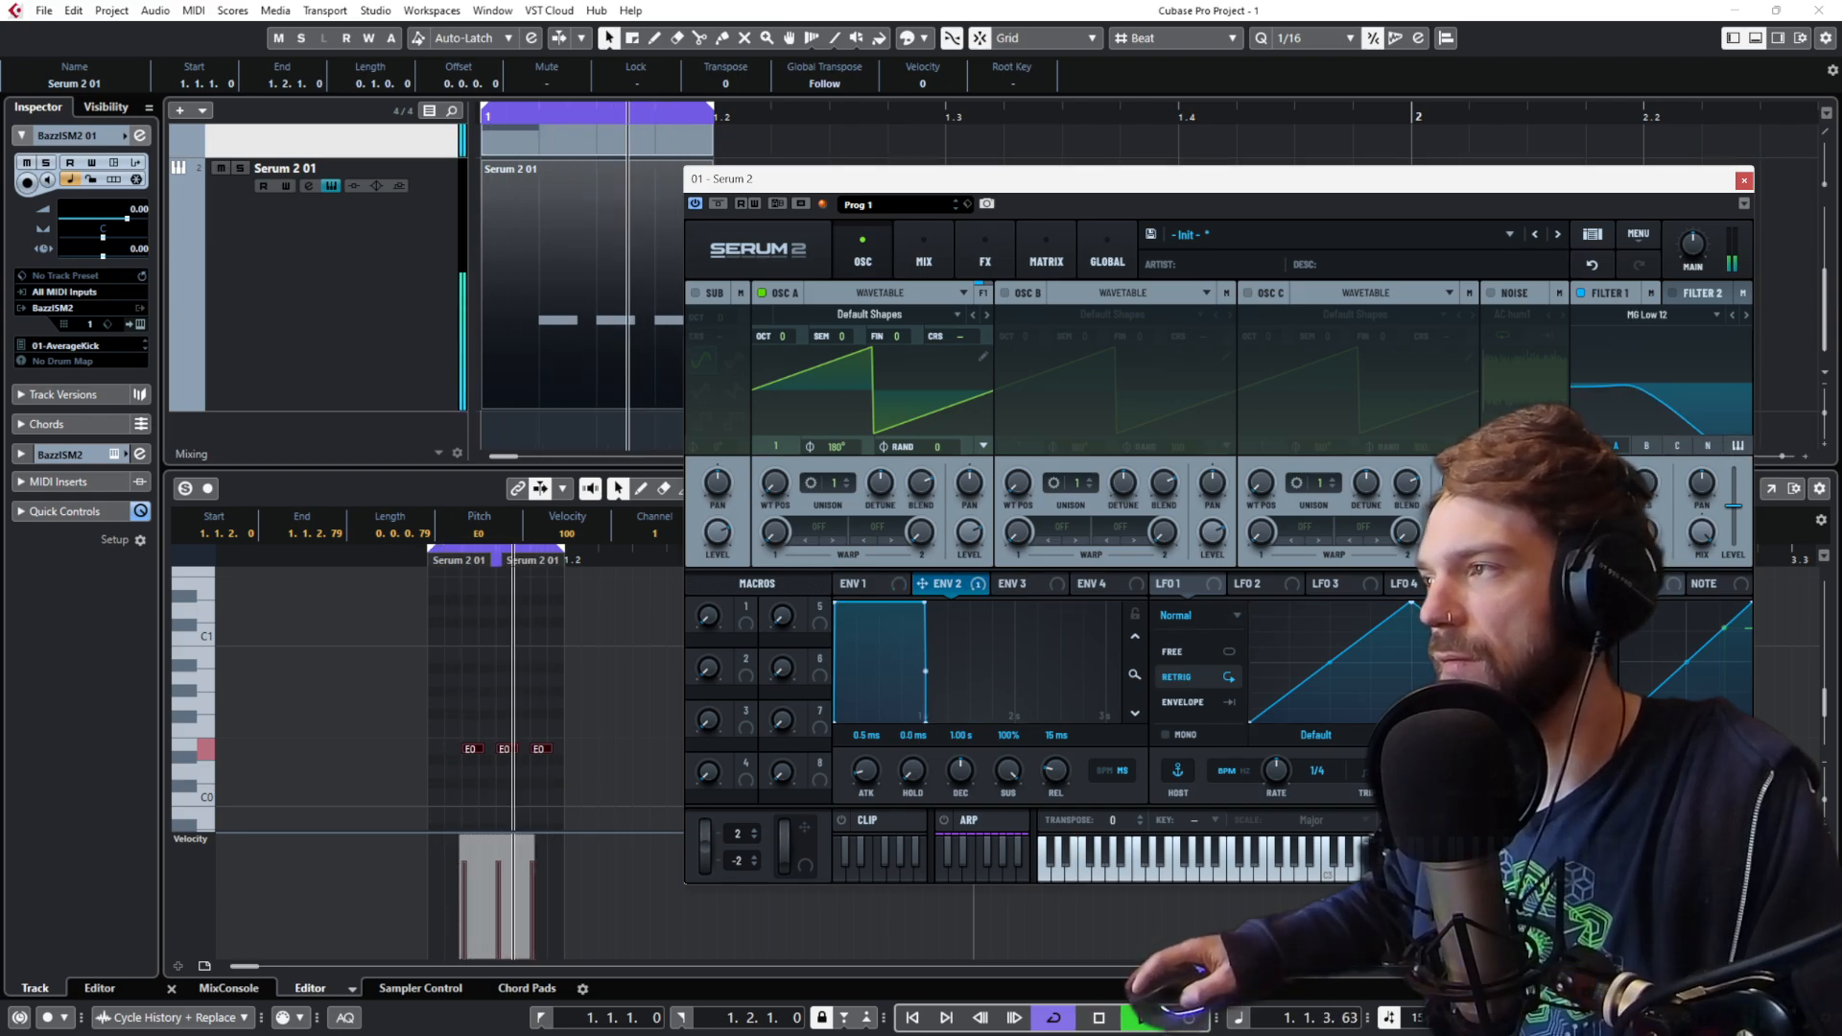
{"action": "left_click_drag", "start_coordinate": [1616, 470], "coordinate": [1617, 441]}
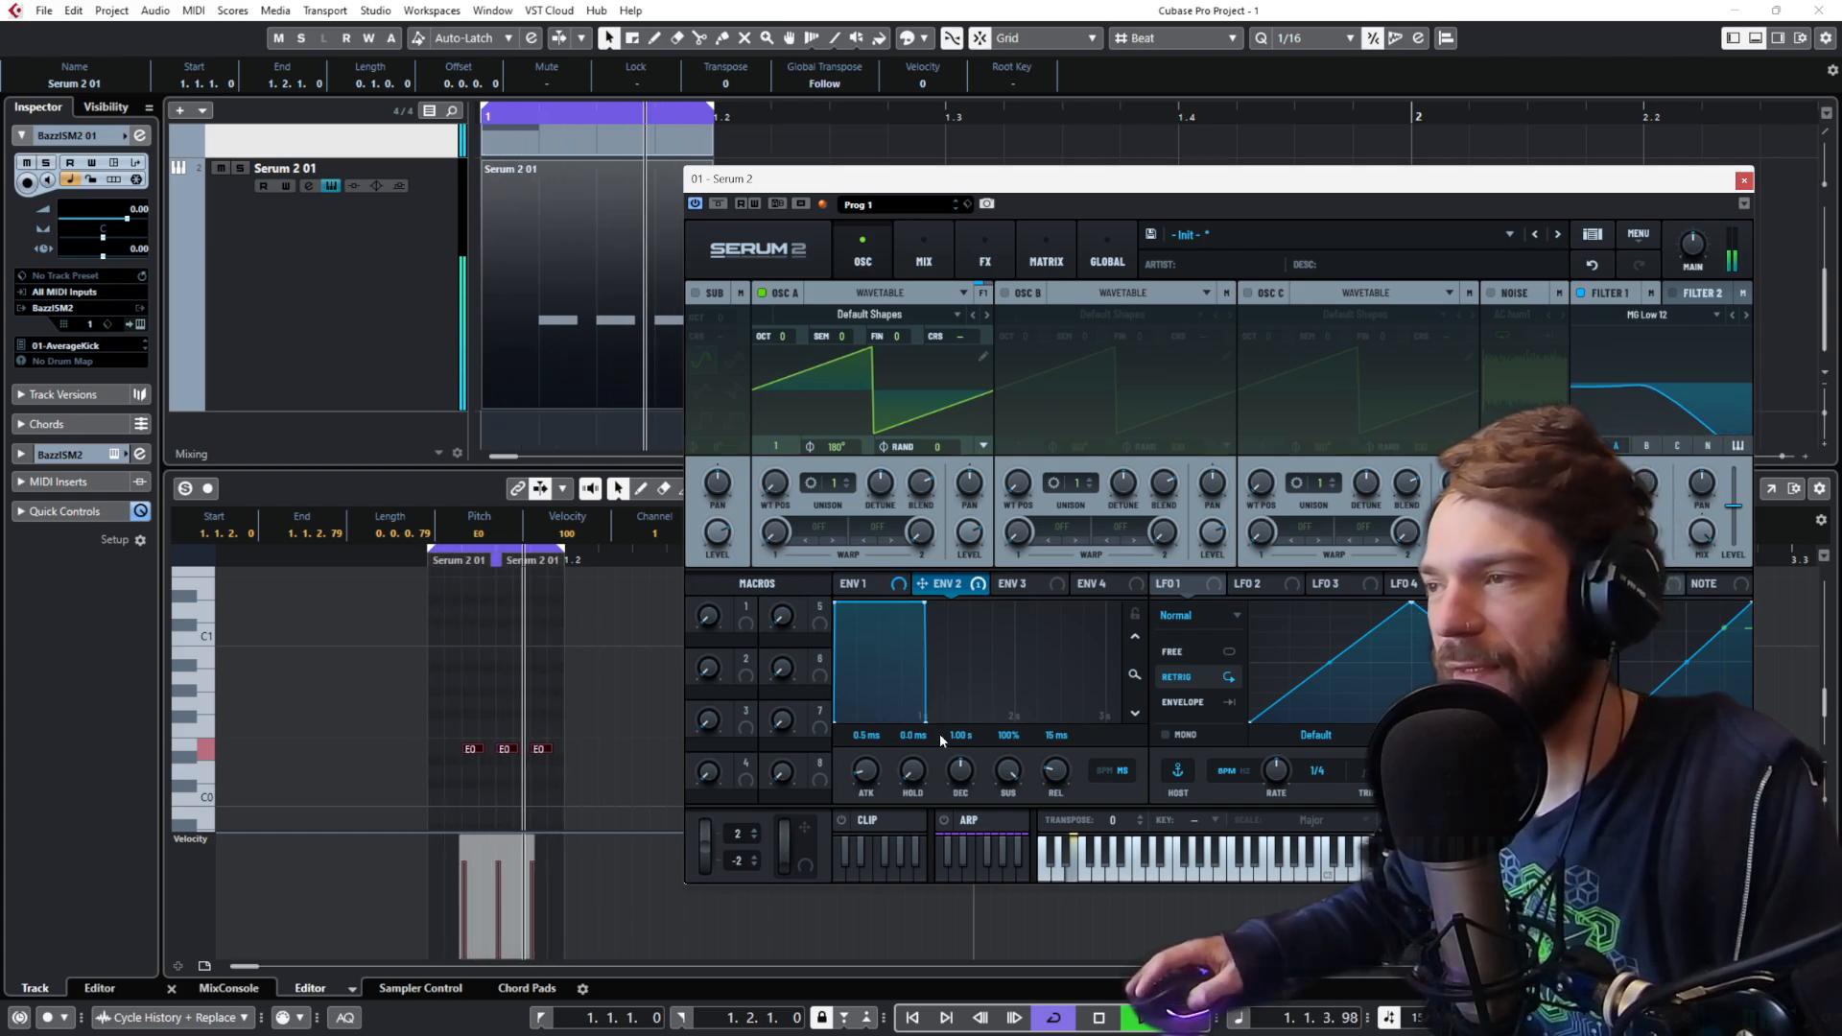
Step: Shape Envelope 2 into a short pluck with 0.0 ms attack, 343 ms decay, and sustain fully down
{"action": "left_click_drag", "start_coordinate": [960, 773], "coordinate": [956, 782]}
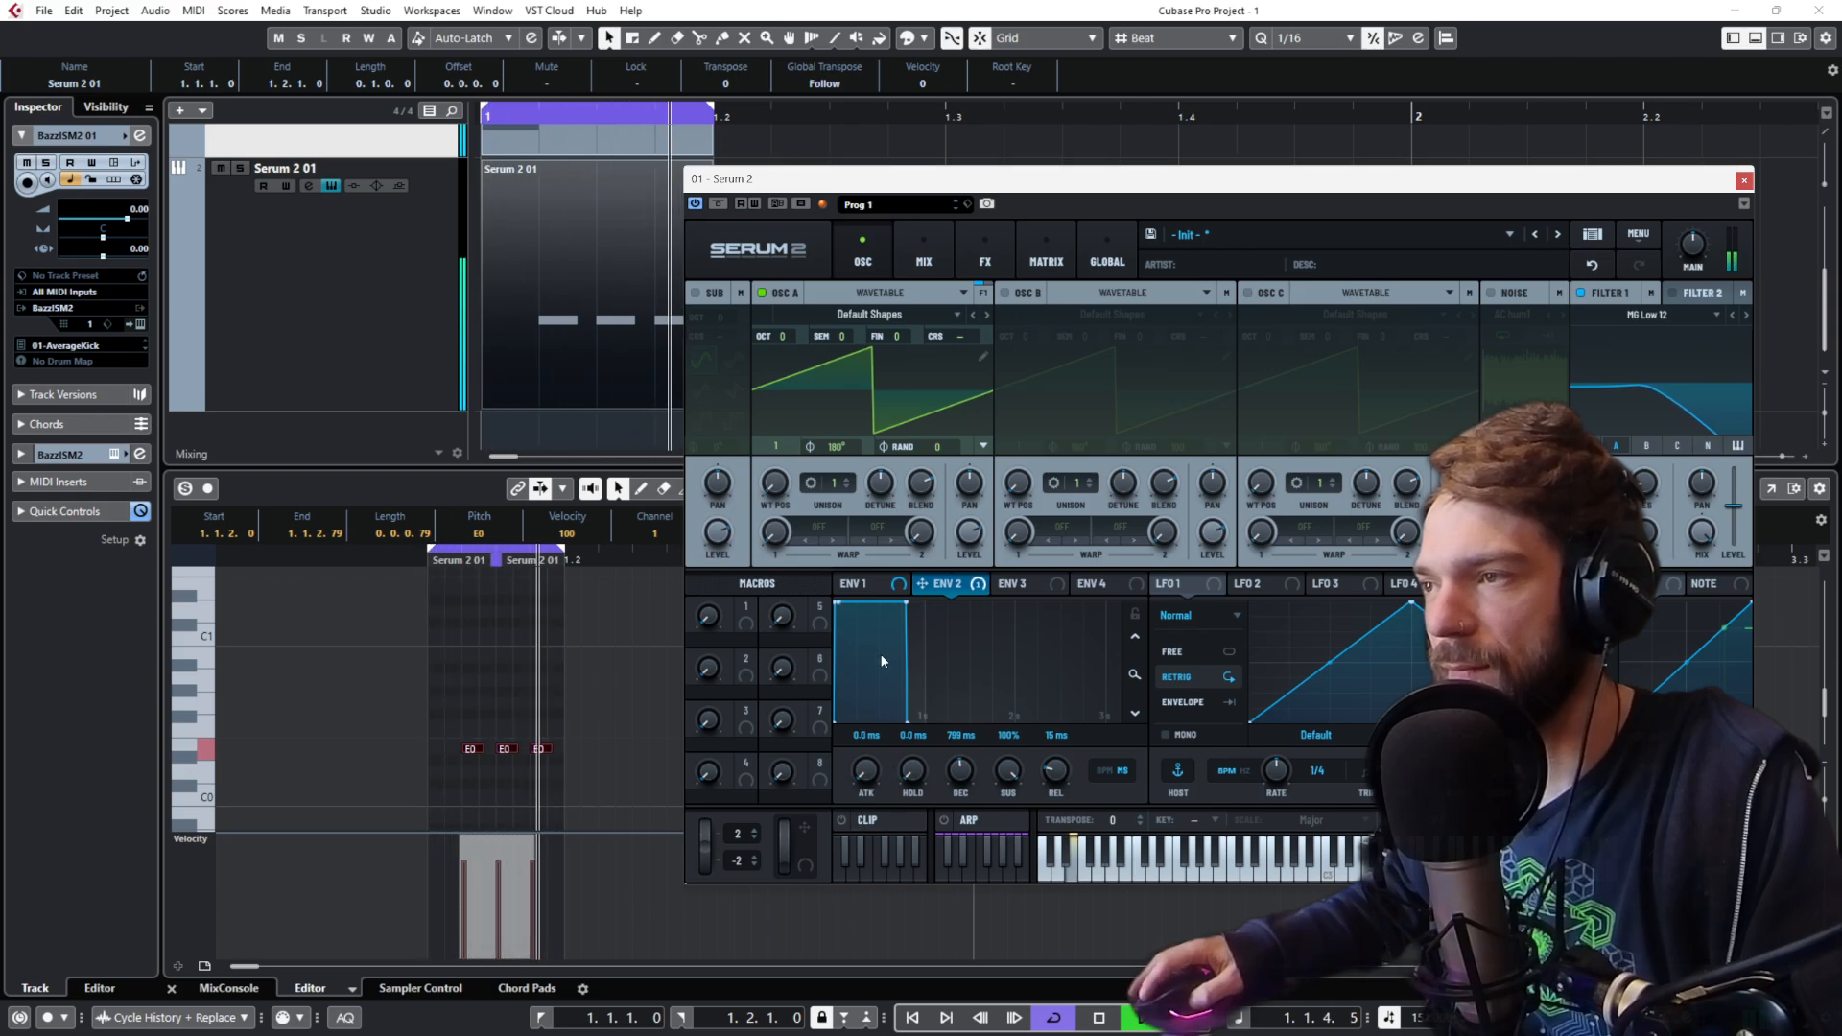
{"action": "left_click_drag", "start_coordinate": [959, 777], "coordinate": [960, 783]}
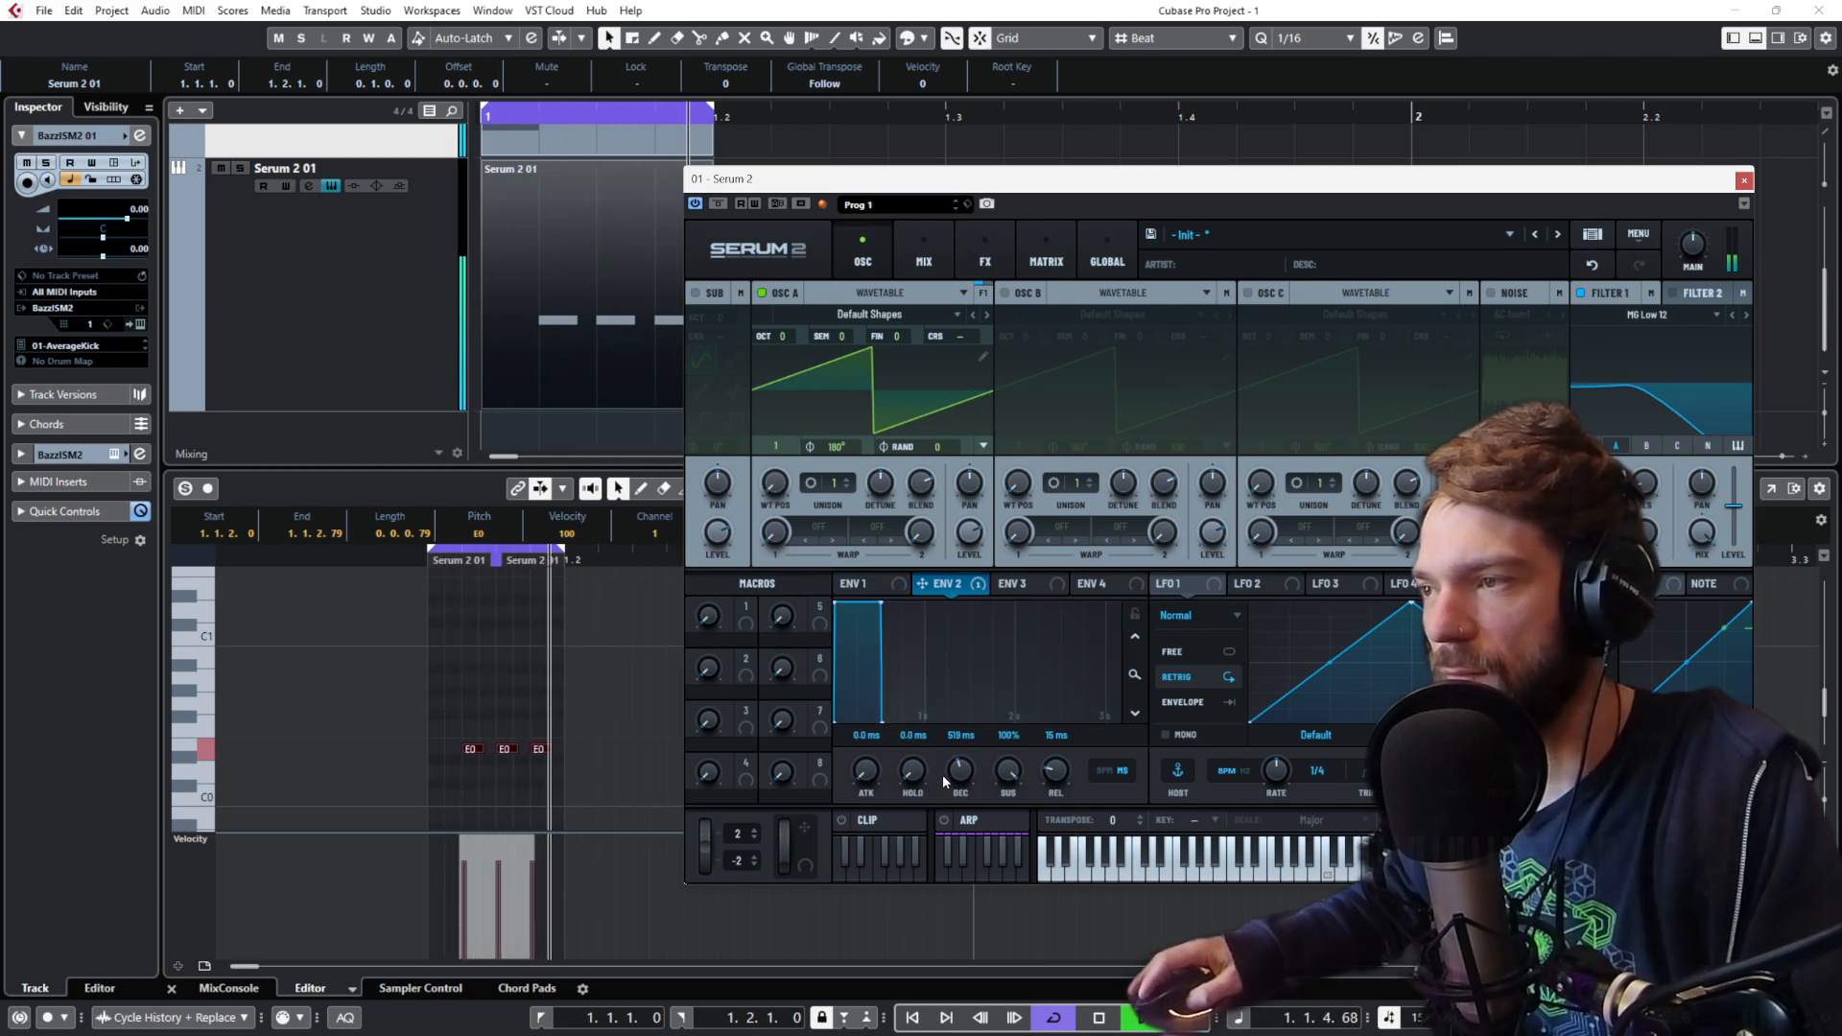
{"action": "left_click_drag", "start_coordinate": [879, 605], "coordinate": [856, 710]}
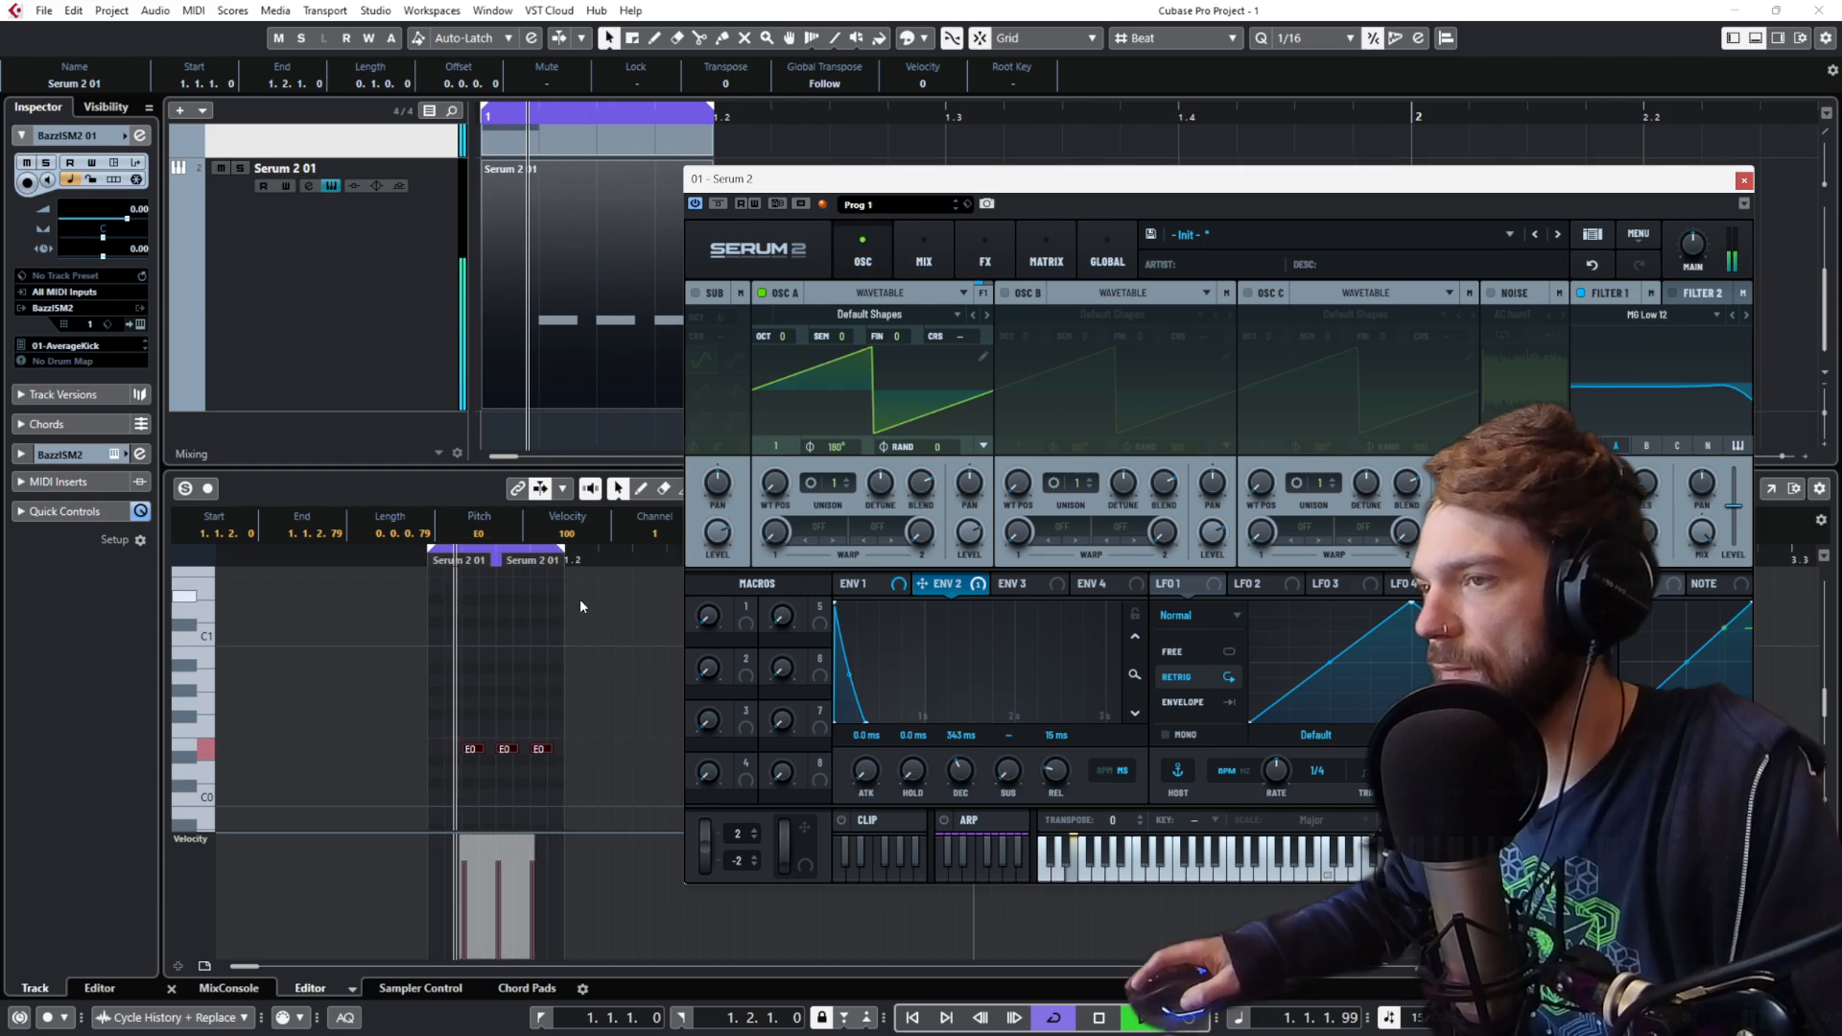
Step: Try the three bass notes at F0 and D#0 during playback, and transpose them to F#0
{"action": "left_click", "coordinate": [549, 776]}
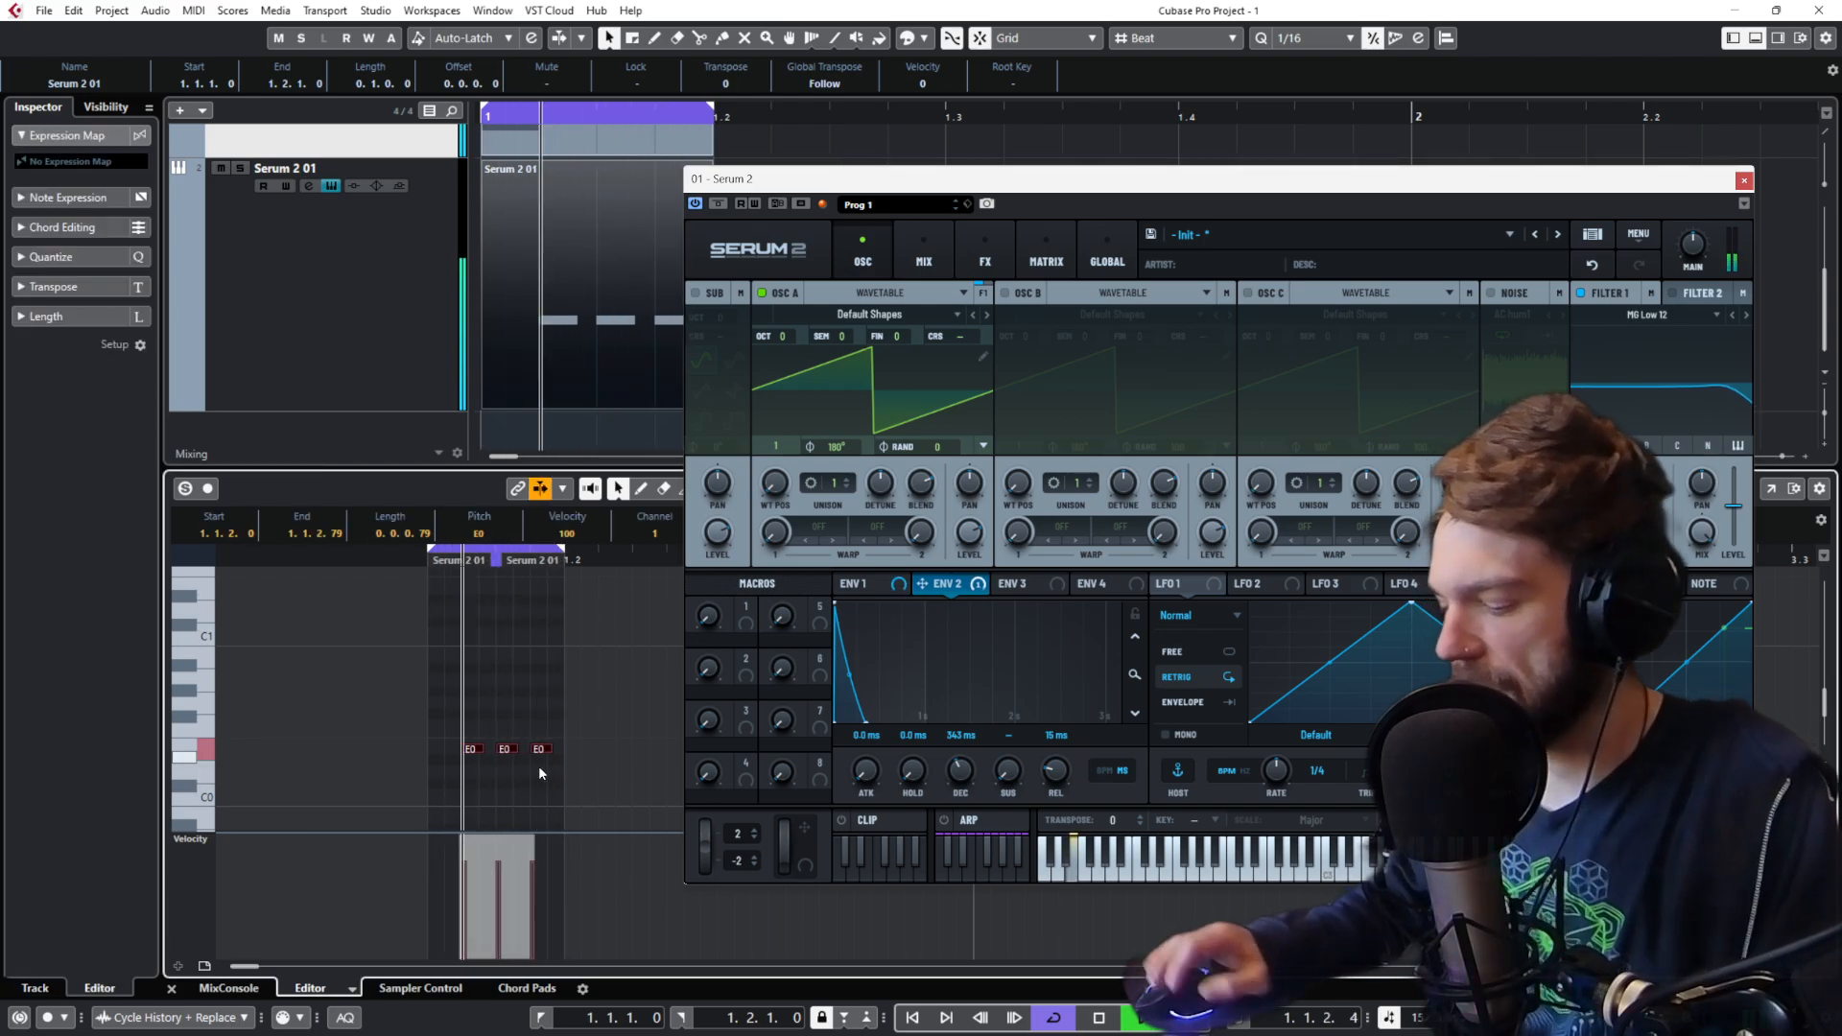
{"action": "key", "text": "Up"}
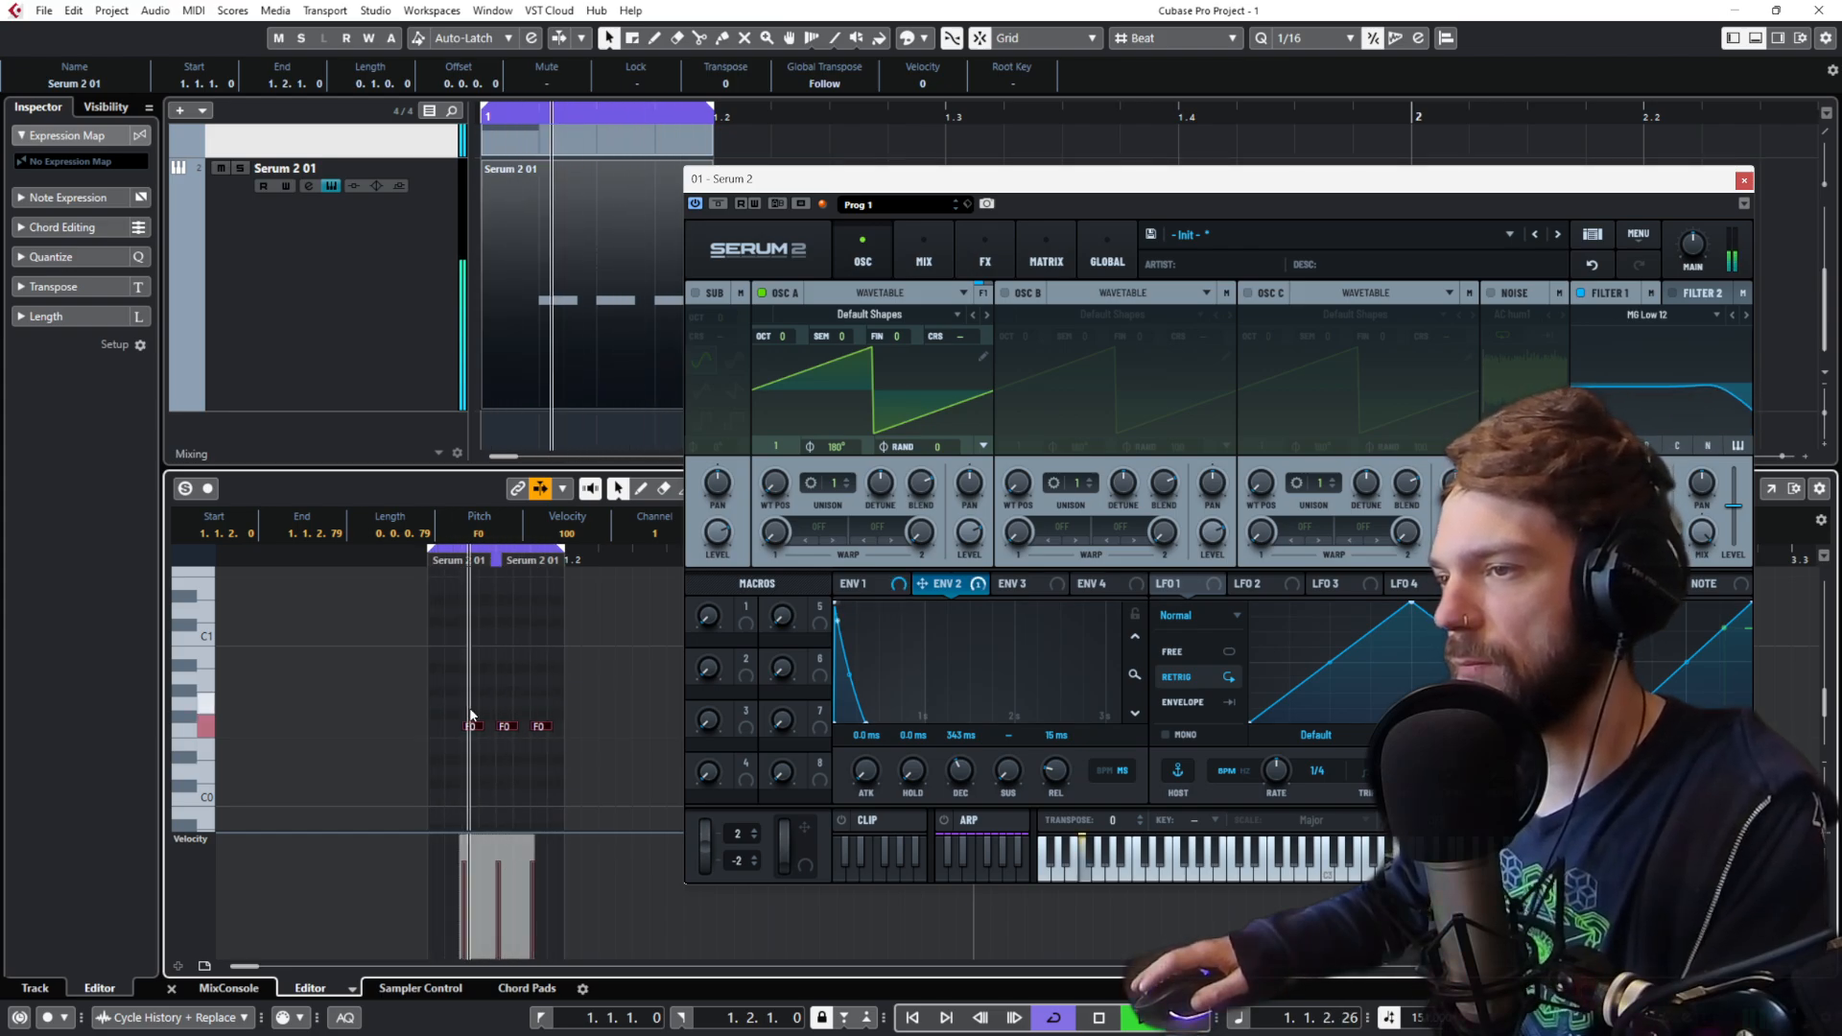
{"action": "key", "text": "Down"}
{"action": "key", "text": "Down"}
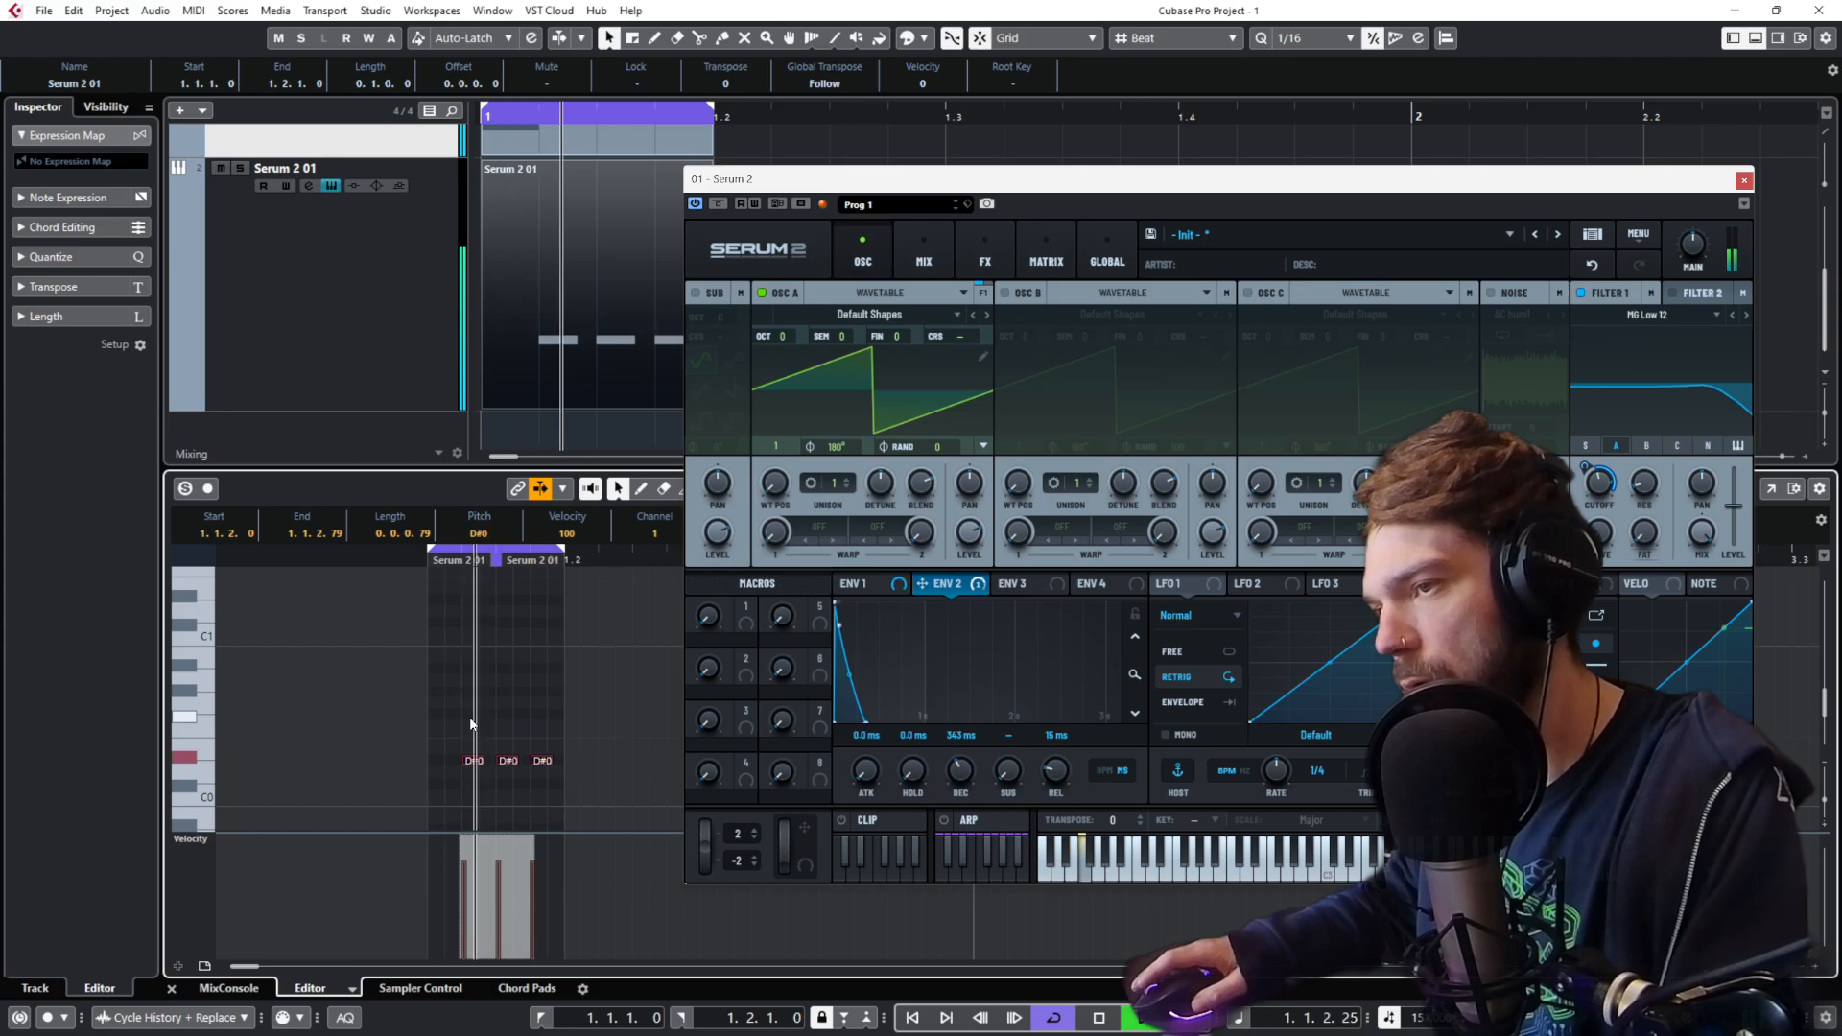
{"action": "key", "text": "Up"}
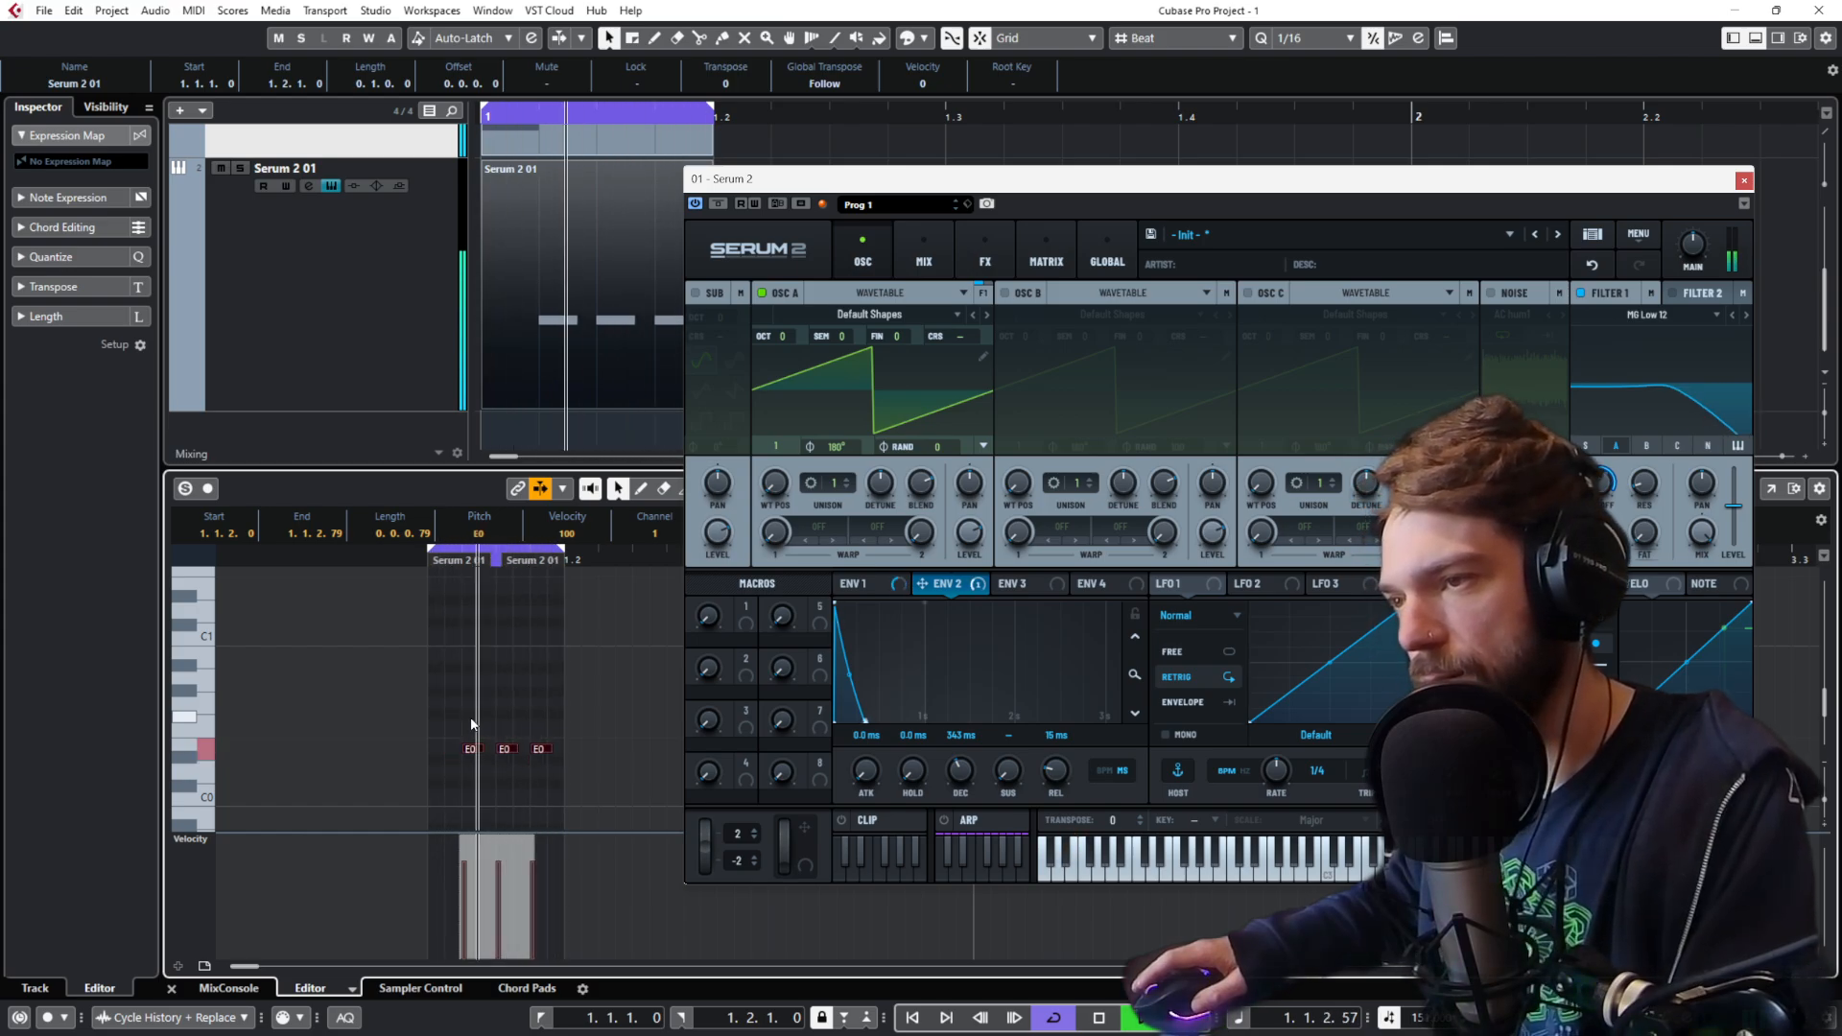
{"action": "key", "text": "Up"}
{"action": "key", "text": "Up"}
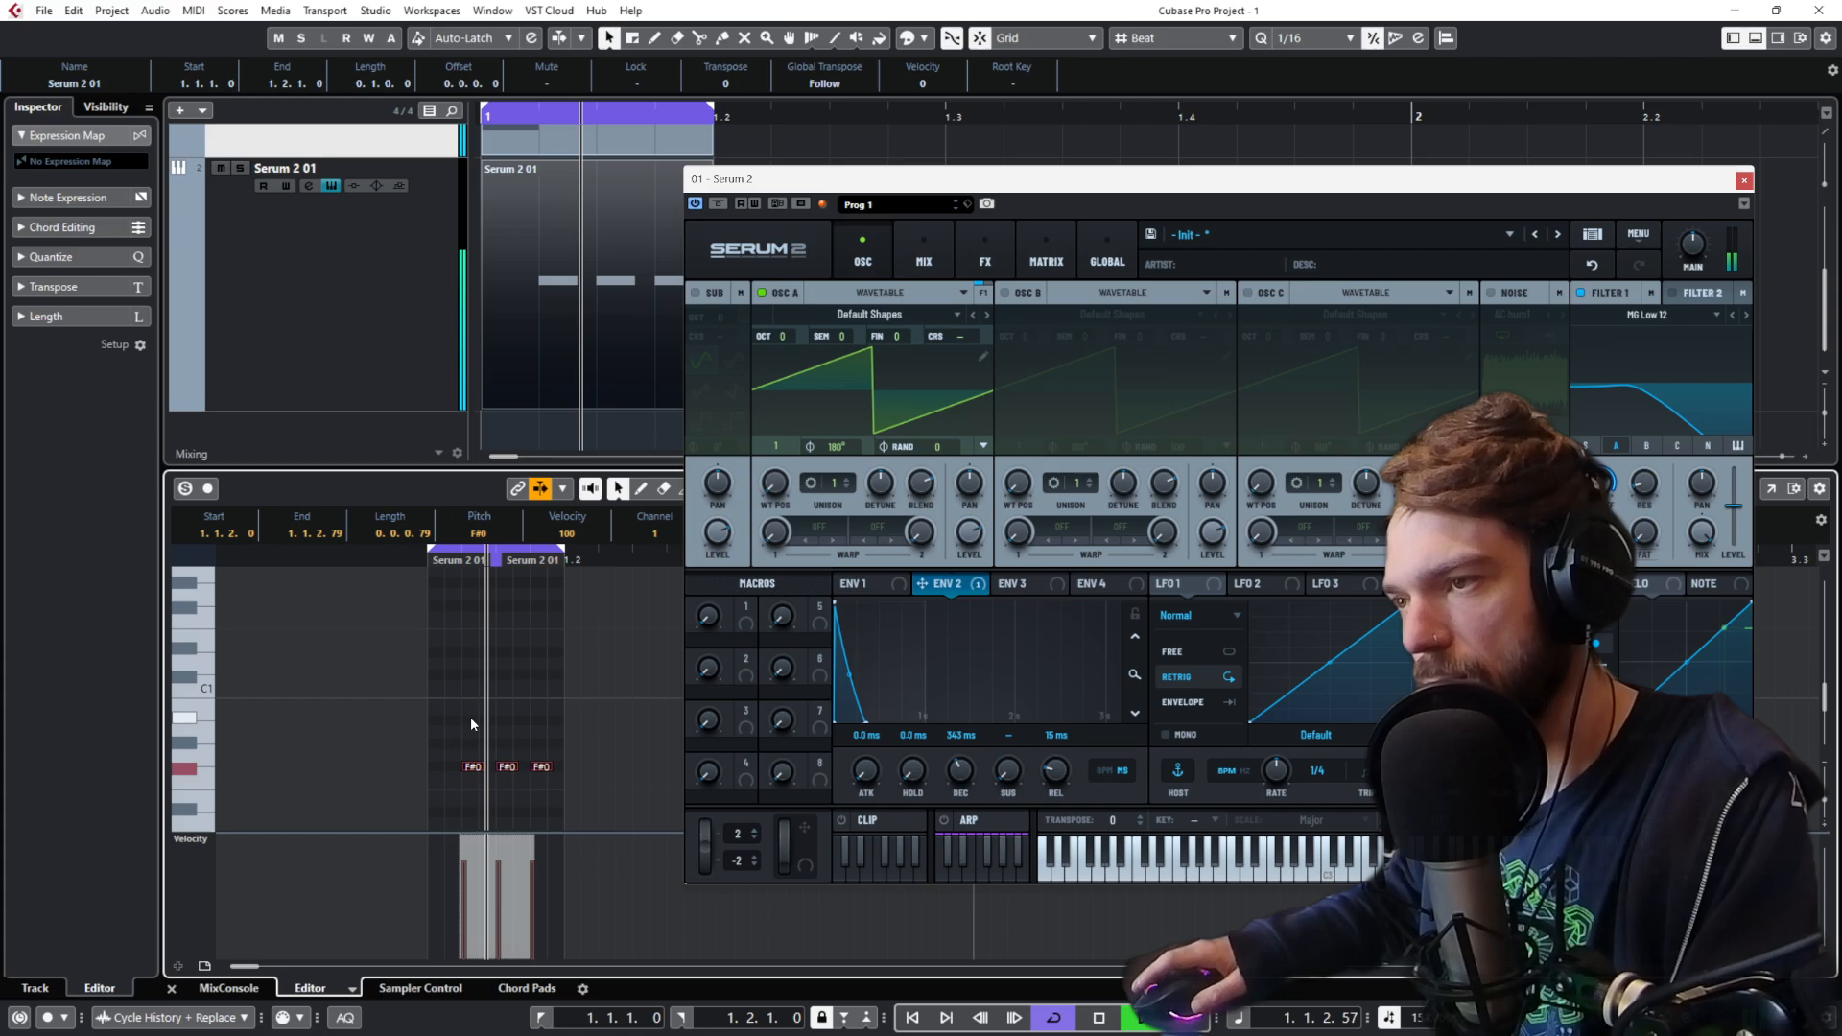
{"action": "scroll", "coordinate": [471, 718], "scroll_direction": "up", "scroll_amount": 2}
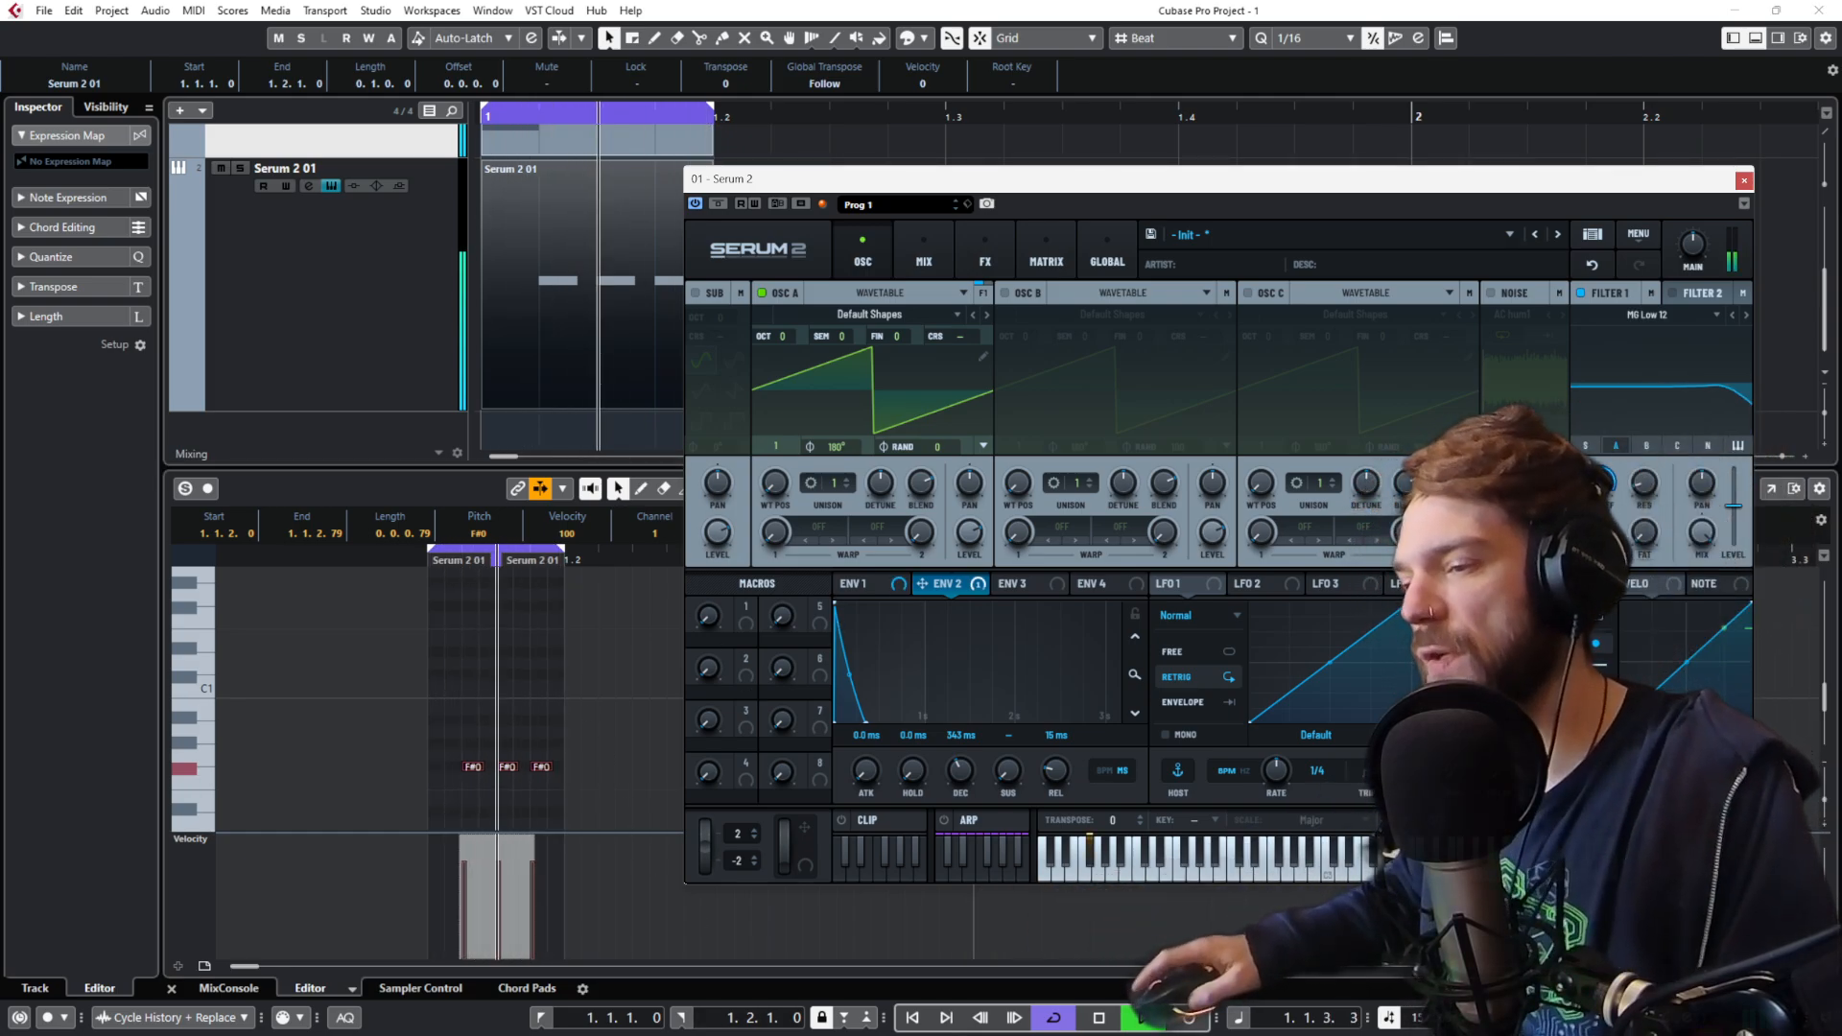
Step: Open the mixer and lower the BazzISM2 kick channel to -8.97 dB
{"action": "key", "text": "F3"}
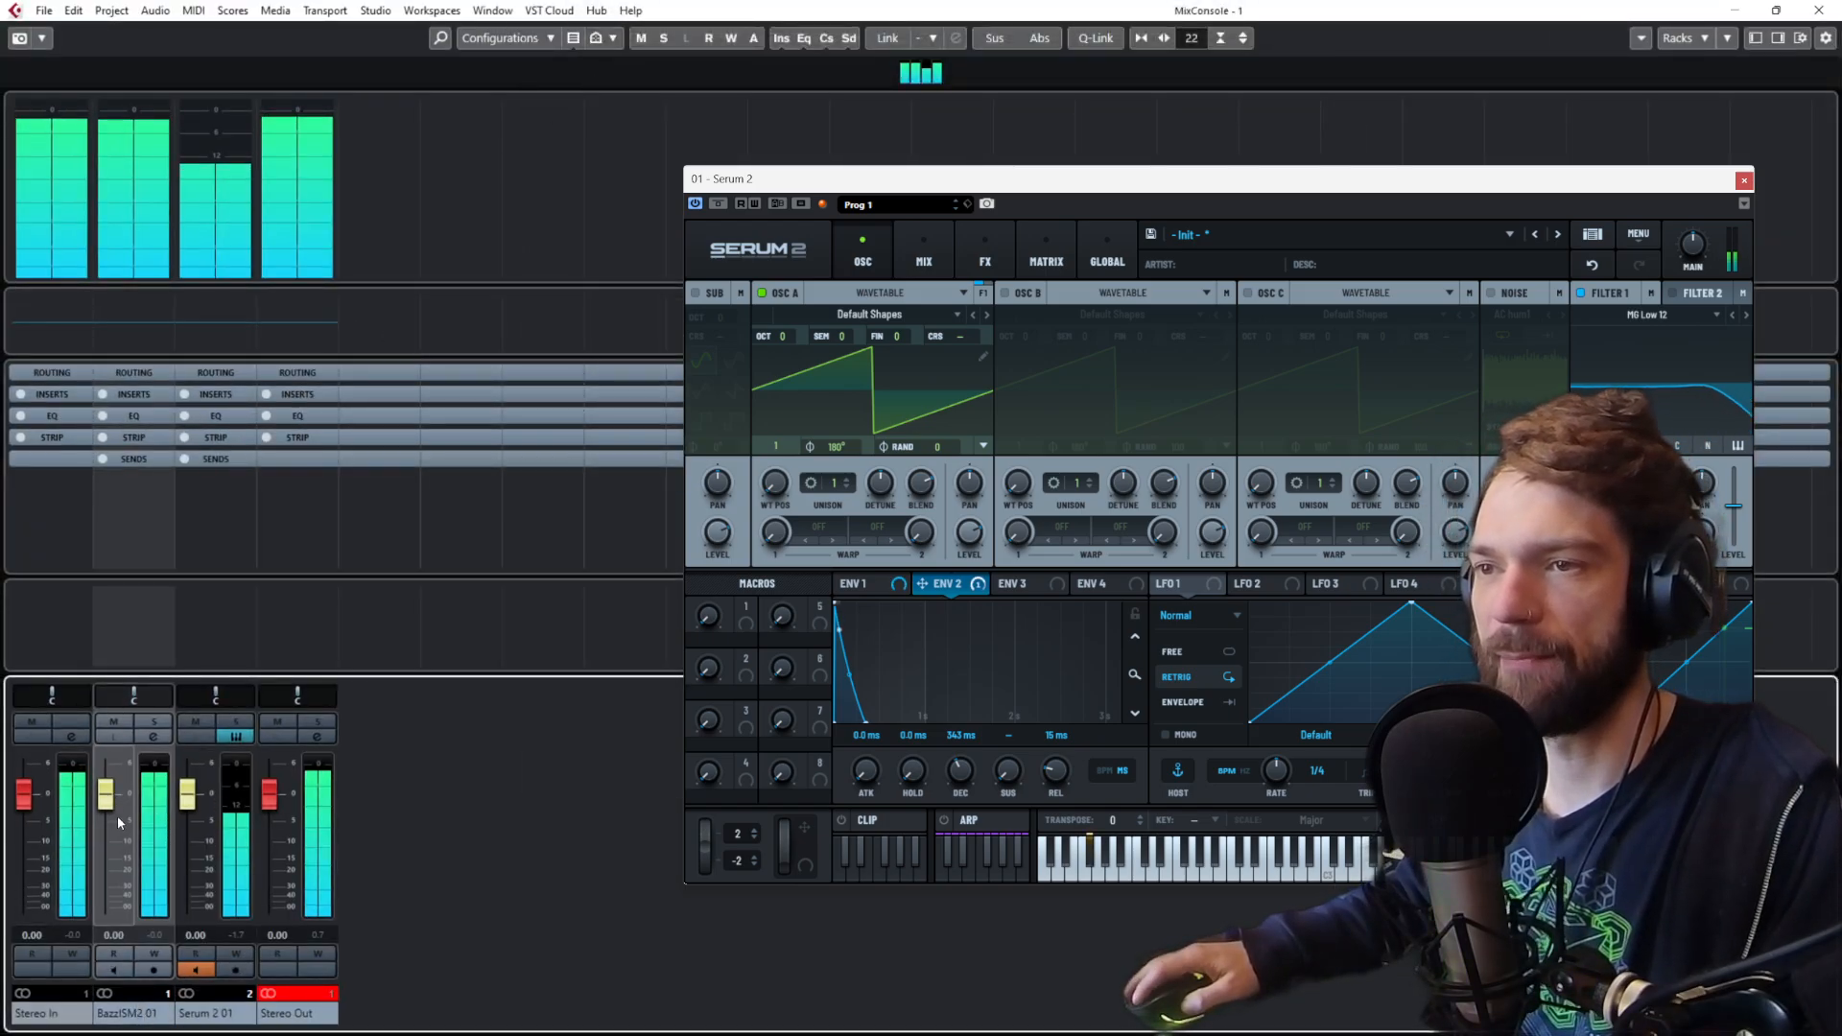
{"action": "left_click_drag", "start_coordinate": [117, 822], "coordinate": [121, 862]}
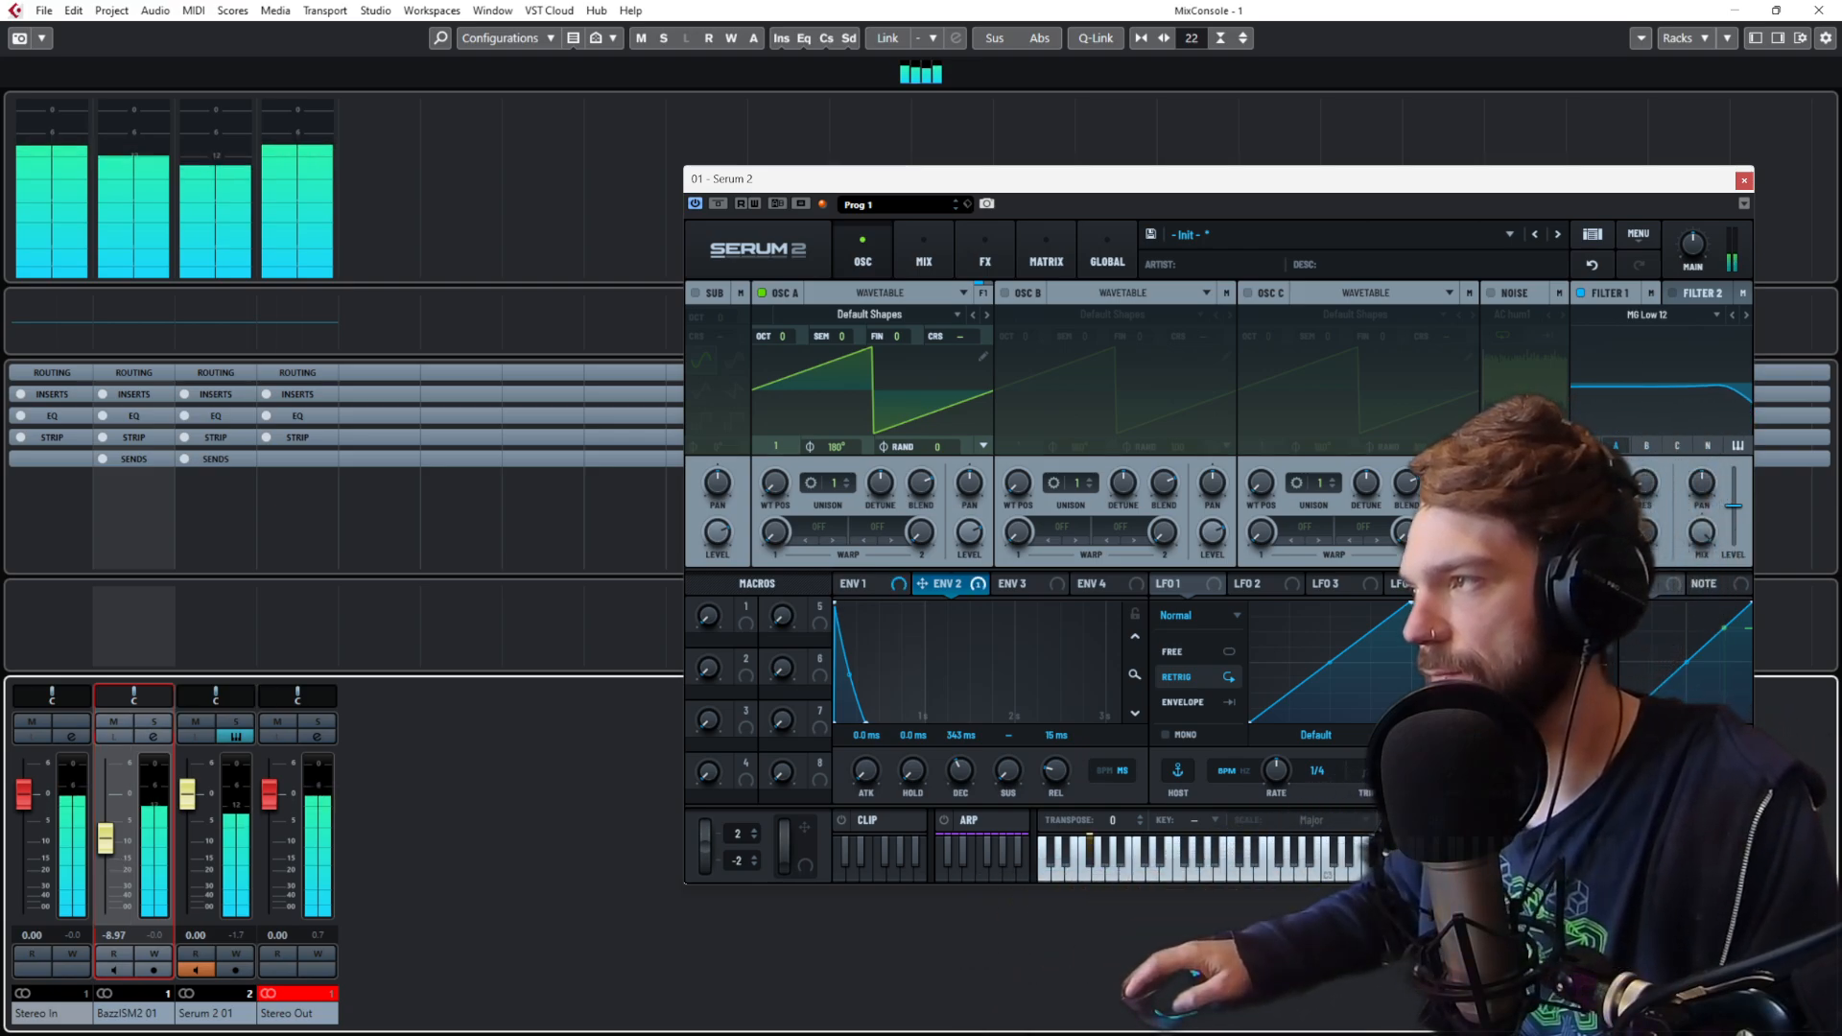
Step: Raise Filter 1's cutoff slightly and audition the Acid Ladder and EMS Ladder filter types during playback
{"action": "left_click_drag", "start_coordinate": [1599, 482], "coordinate": [1599, 476]}
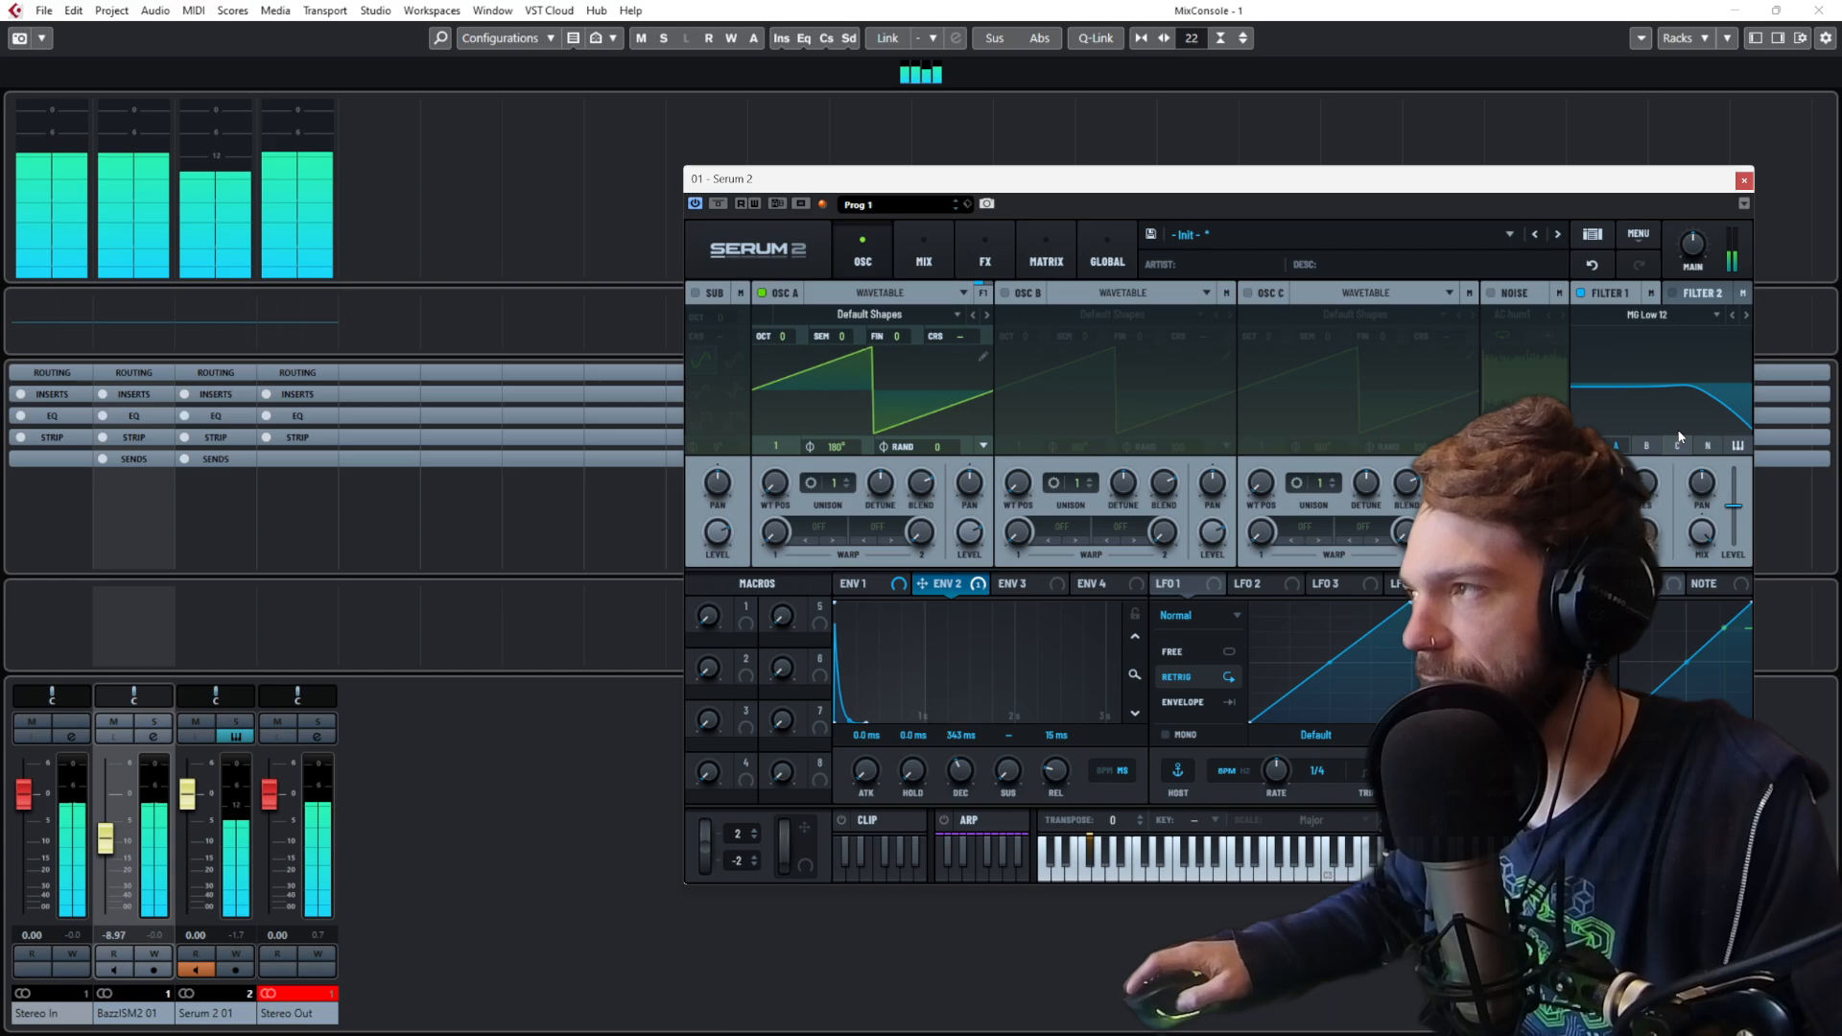
{"action": "left_click", "coordinate": [1612, 317]}
{"action": "mouse_move", "coordinate": [1626, 341]}
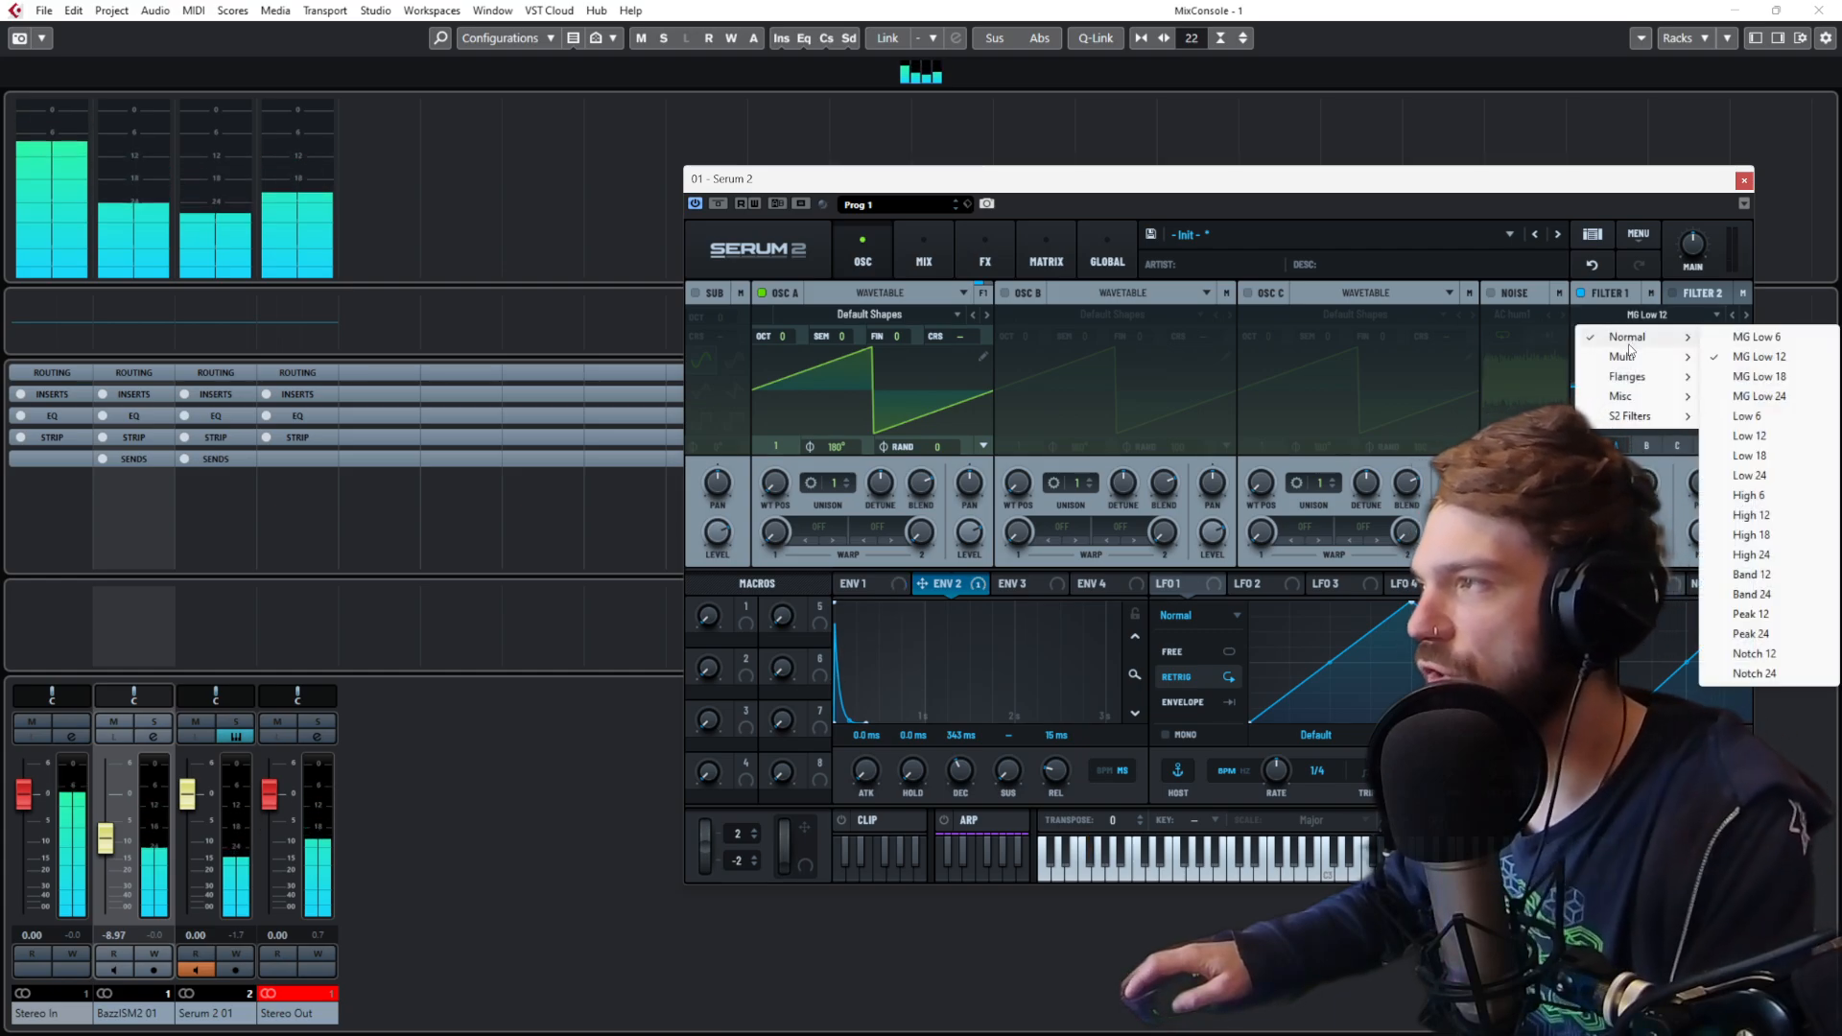
{"action": "mouse_move", "coordinate": [1644, 419]}
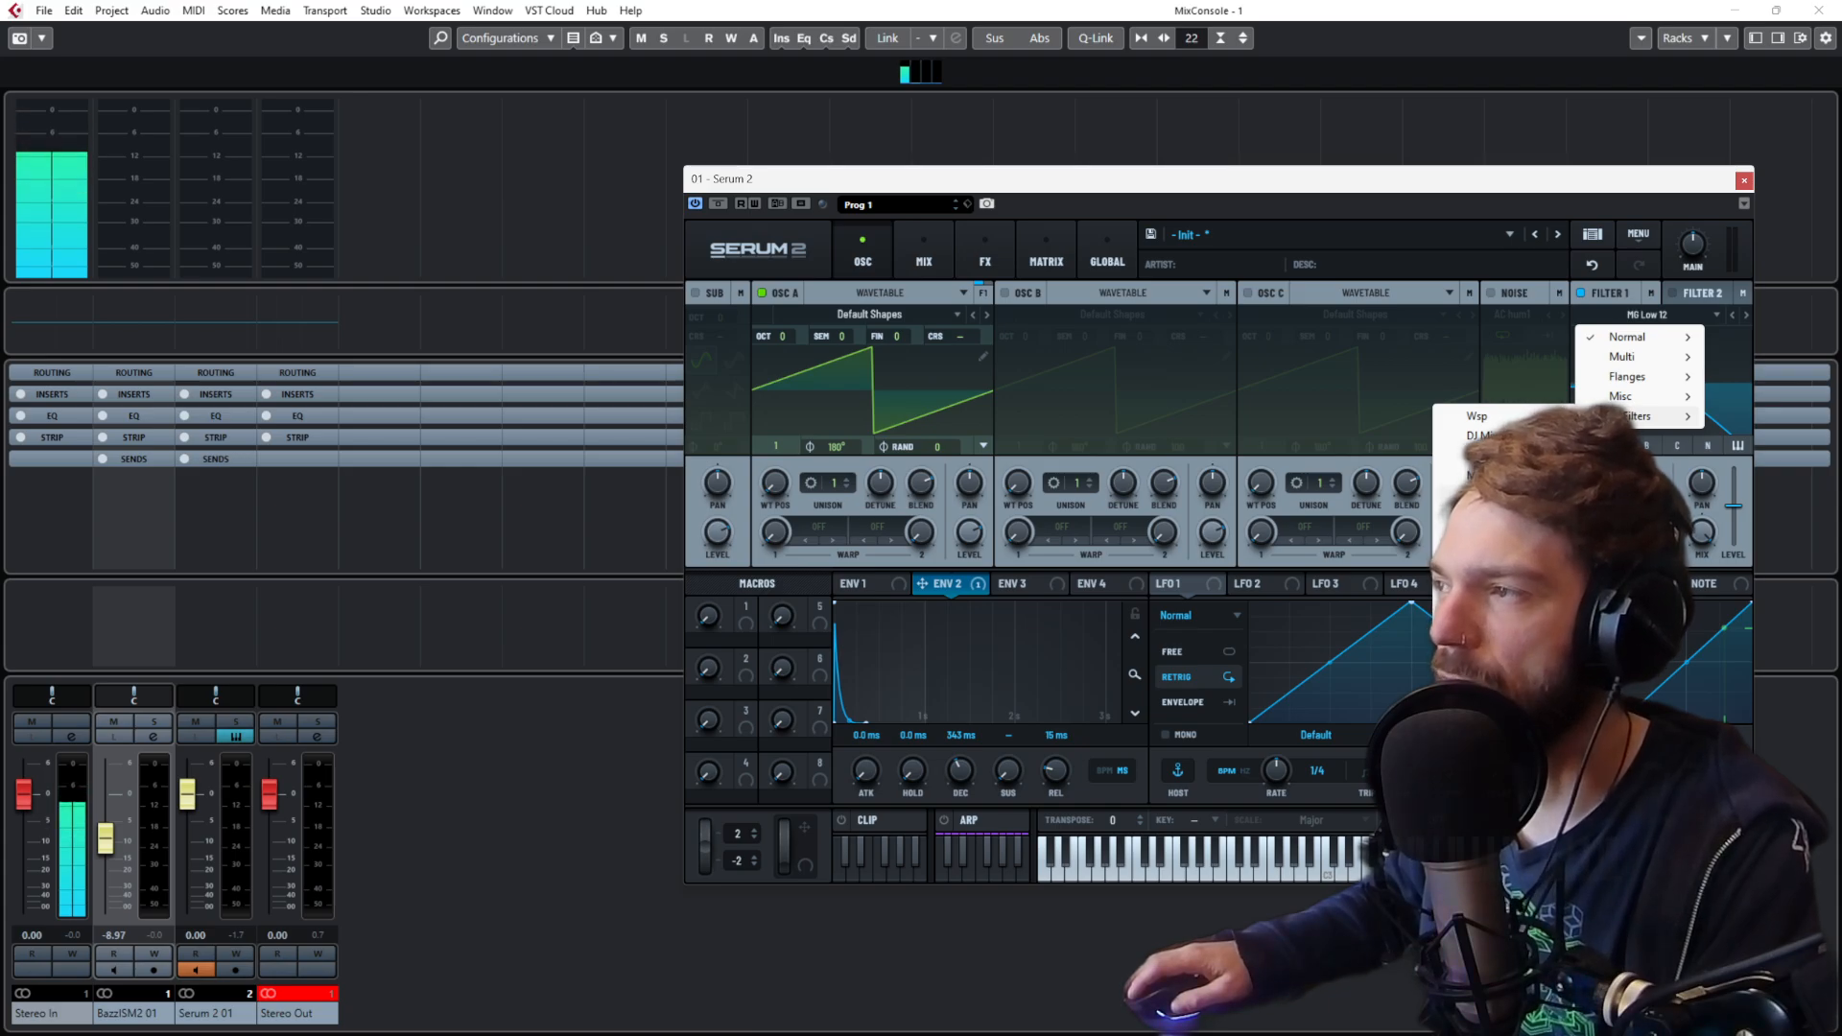
{"action": "left_click", "coordinate": [1497, 495]}
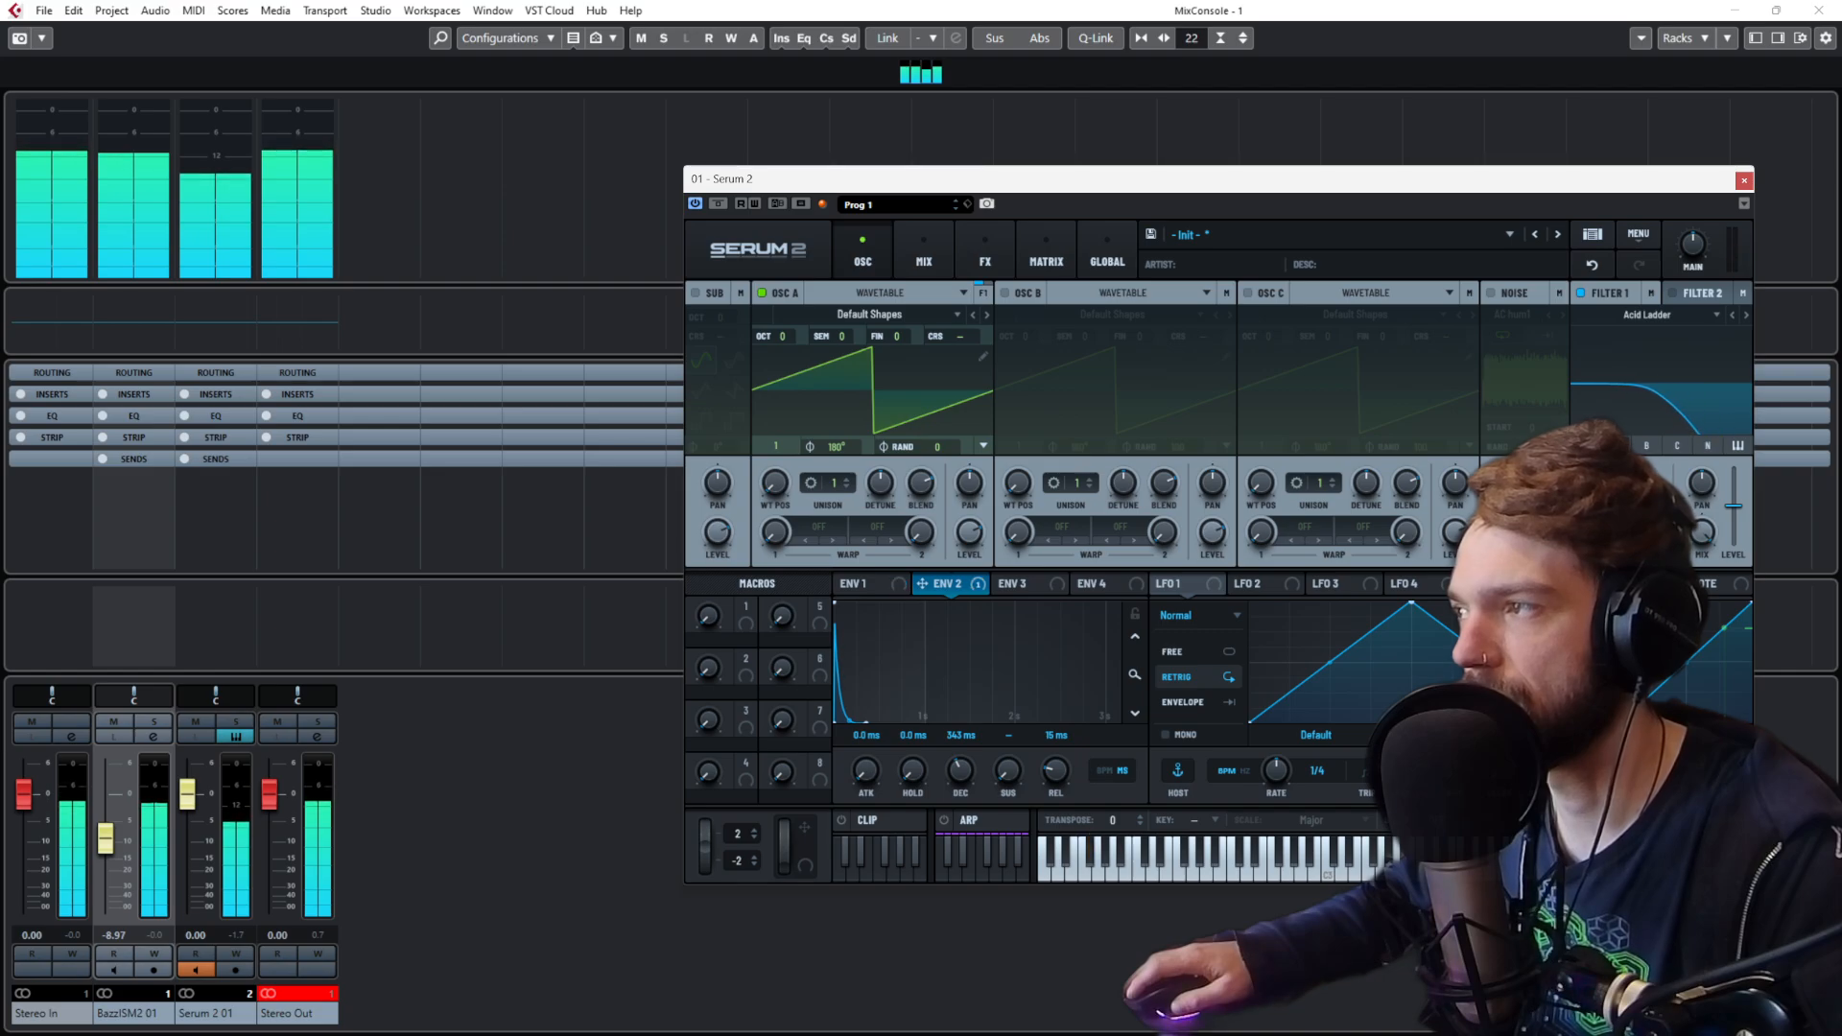
{"action": "left_click", "coordinate": [1637, 319]}
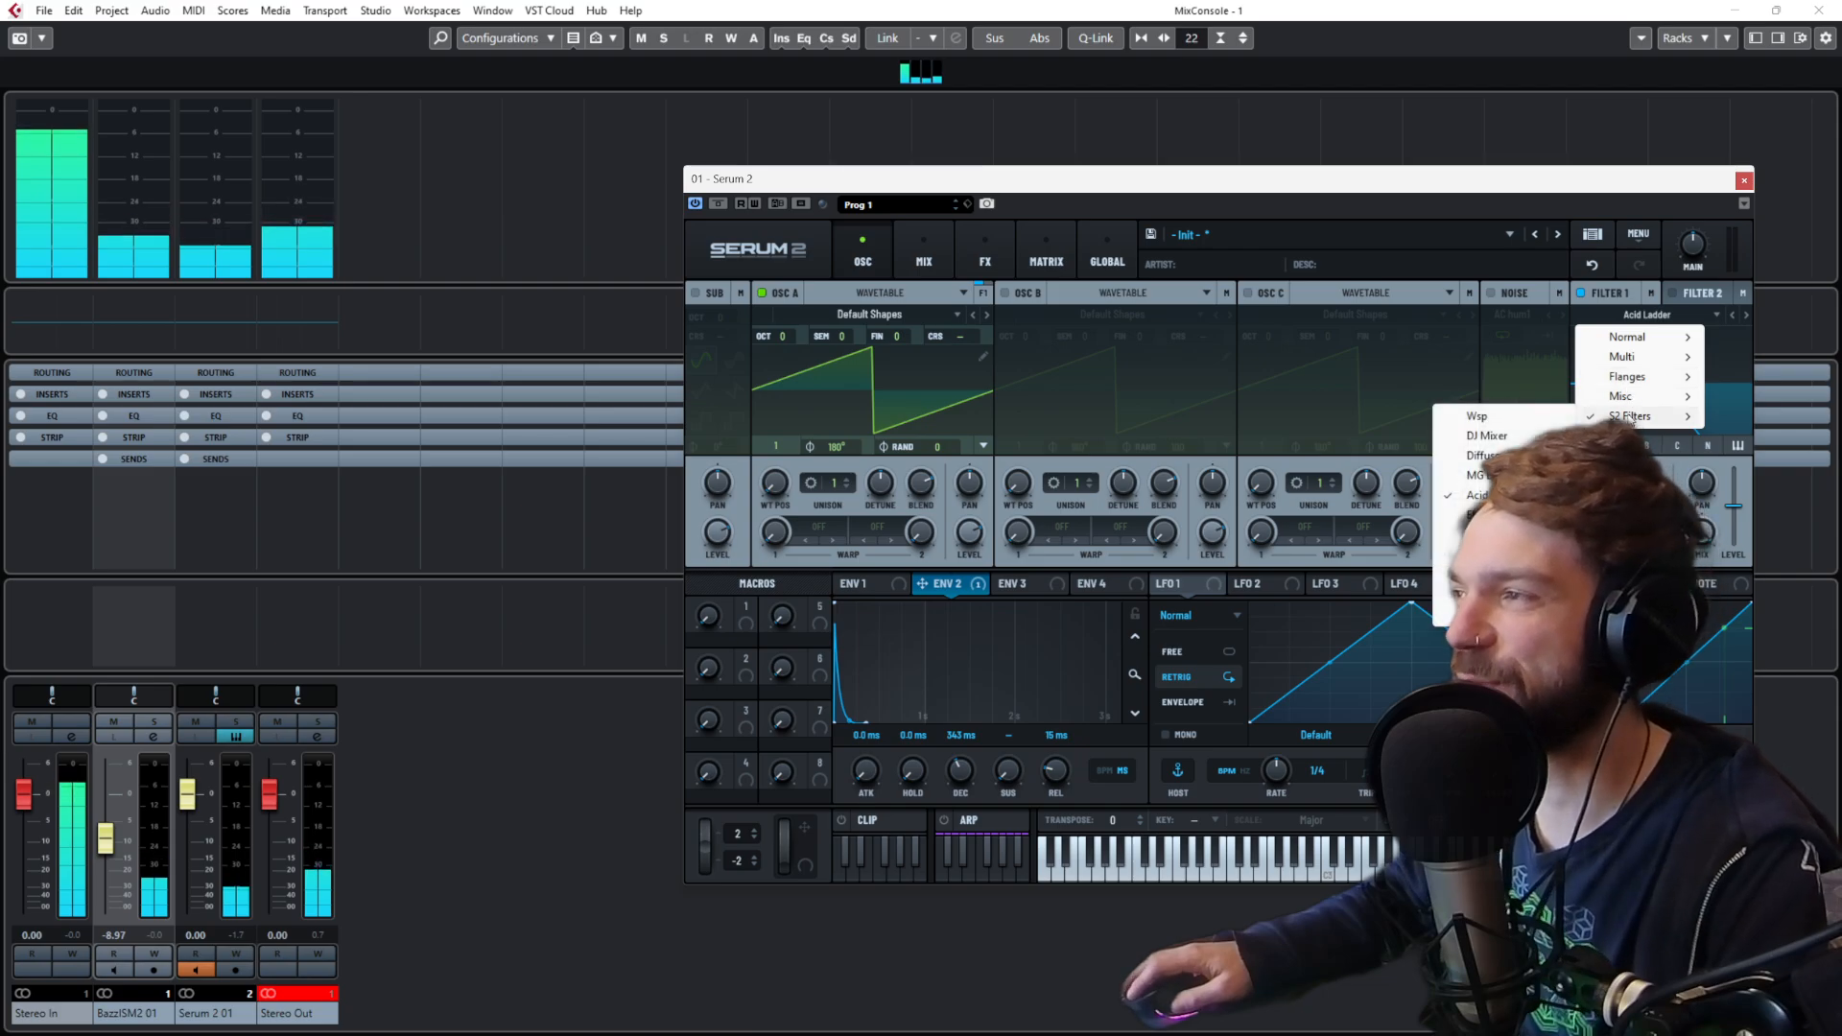
{"action": "left_click", "coordinate": [1497, 515]}
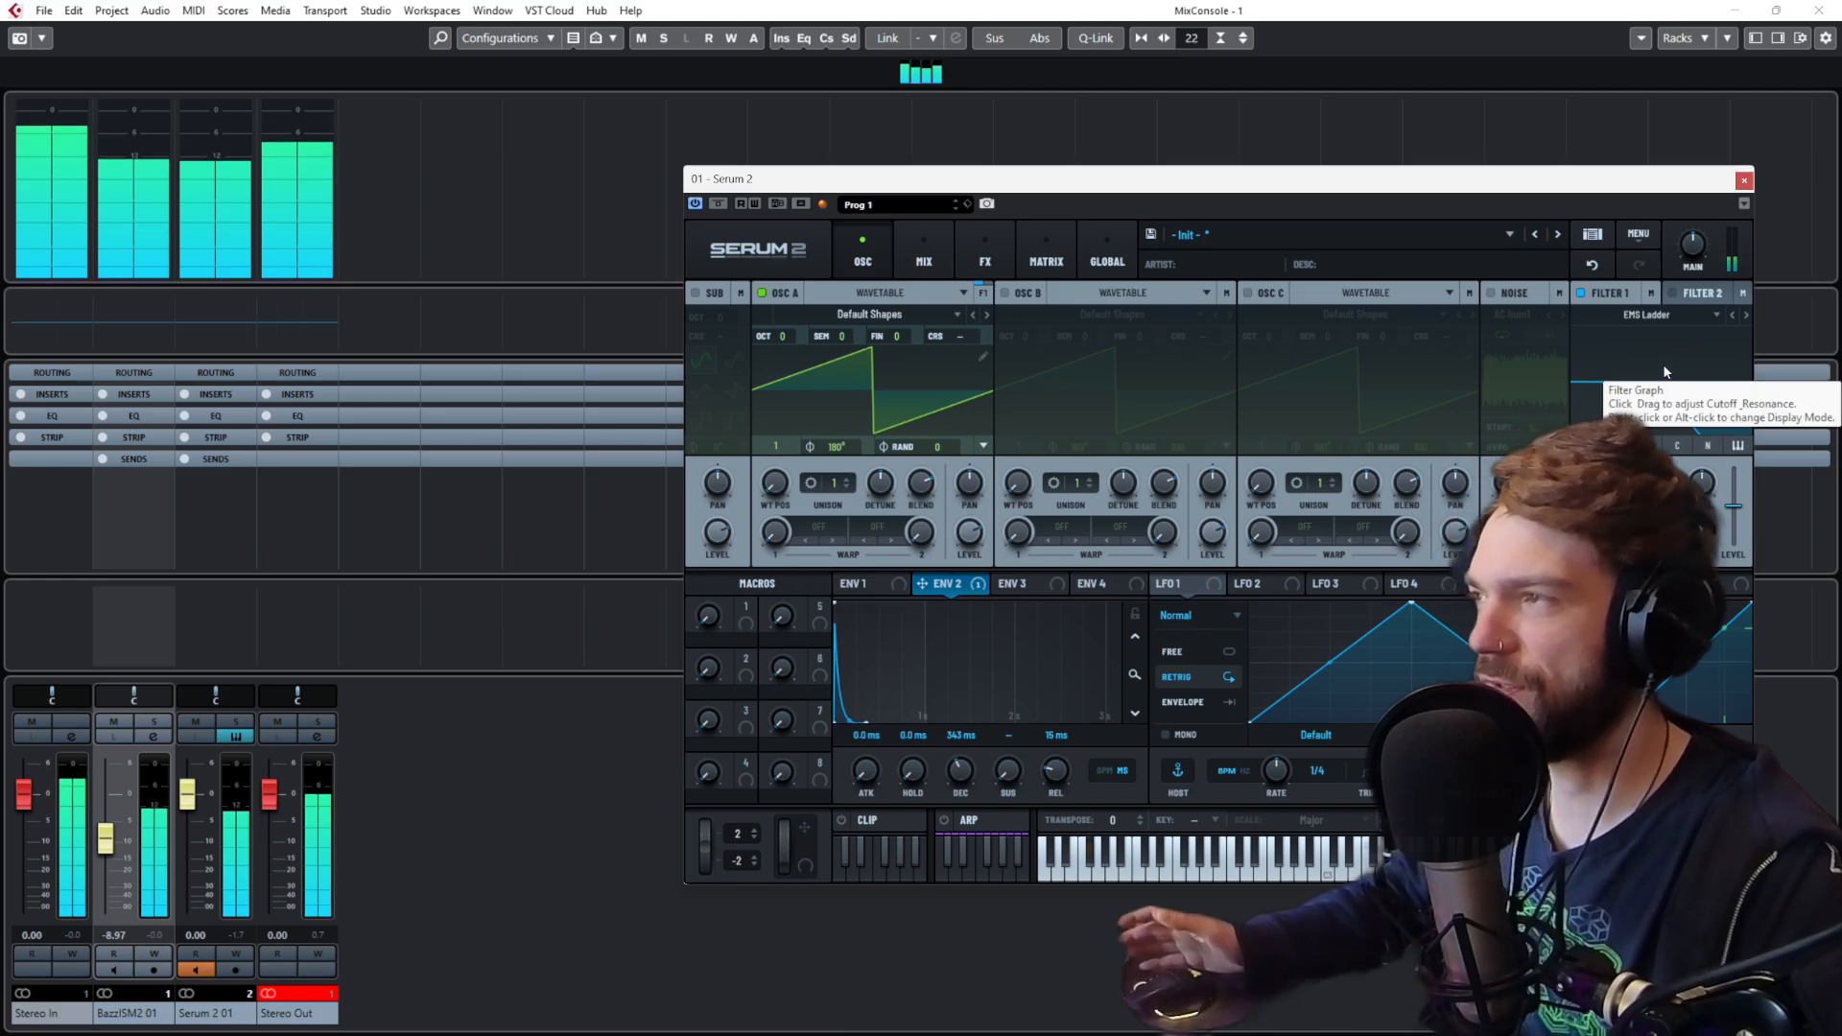
Step: Try the Wsp type from the S2 Filters group on Filter 1 during playback
{"action": "left_click", "coordinate": [1661, 315]}
{"action": "mouse_move", "coordinate": [1629, 418]}
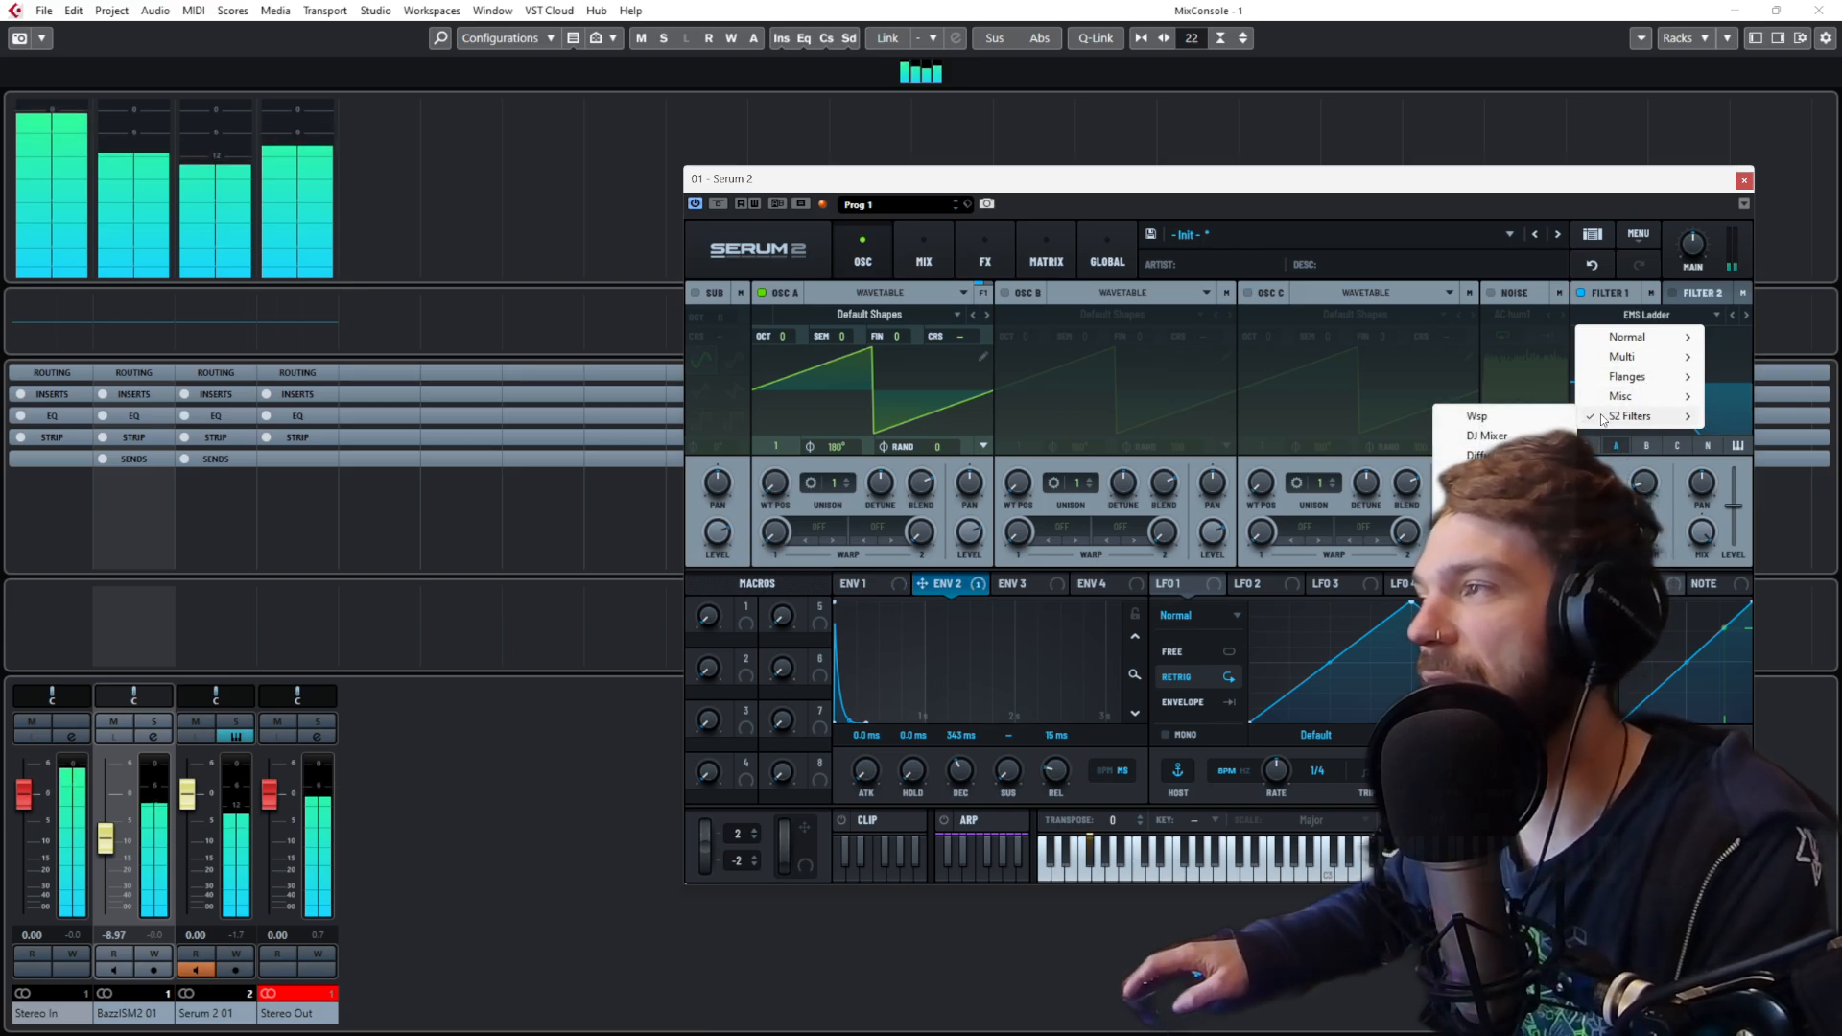
{"action": "left_click", "coordinate": [1519, 418]}
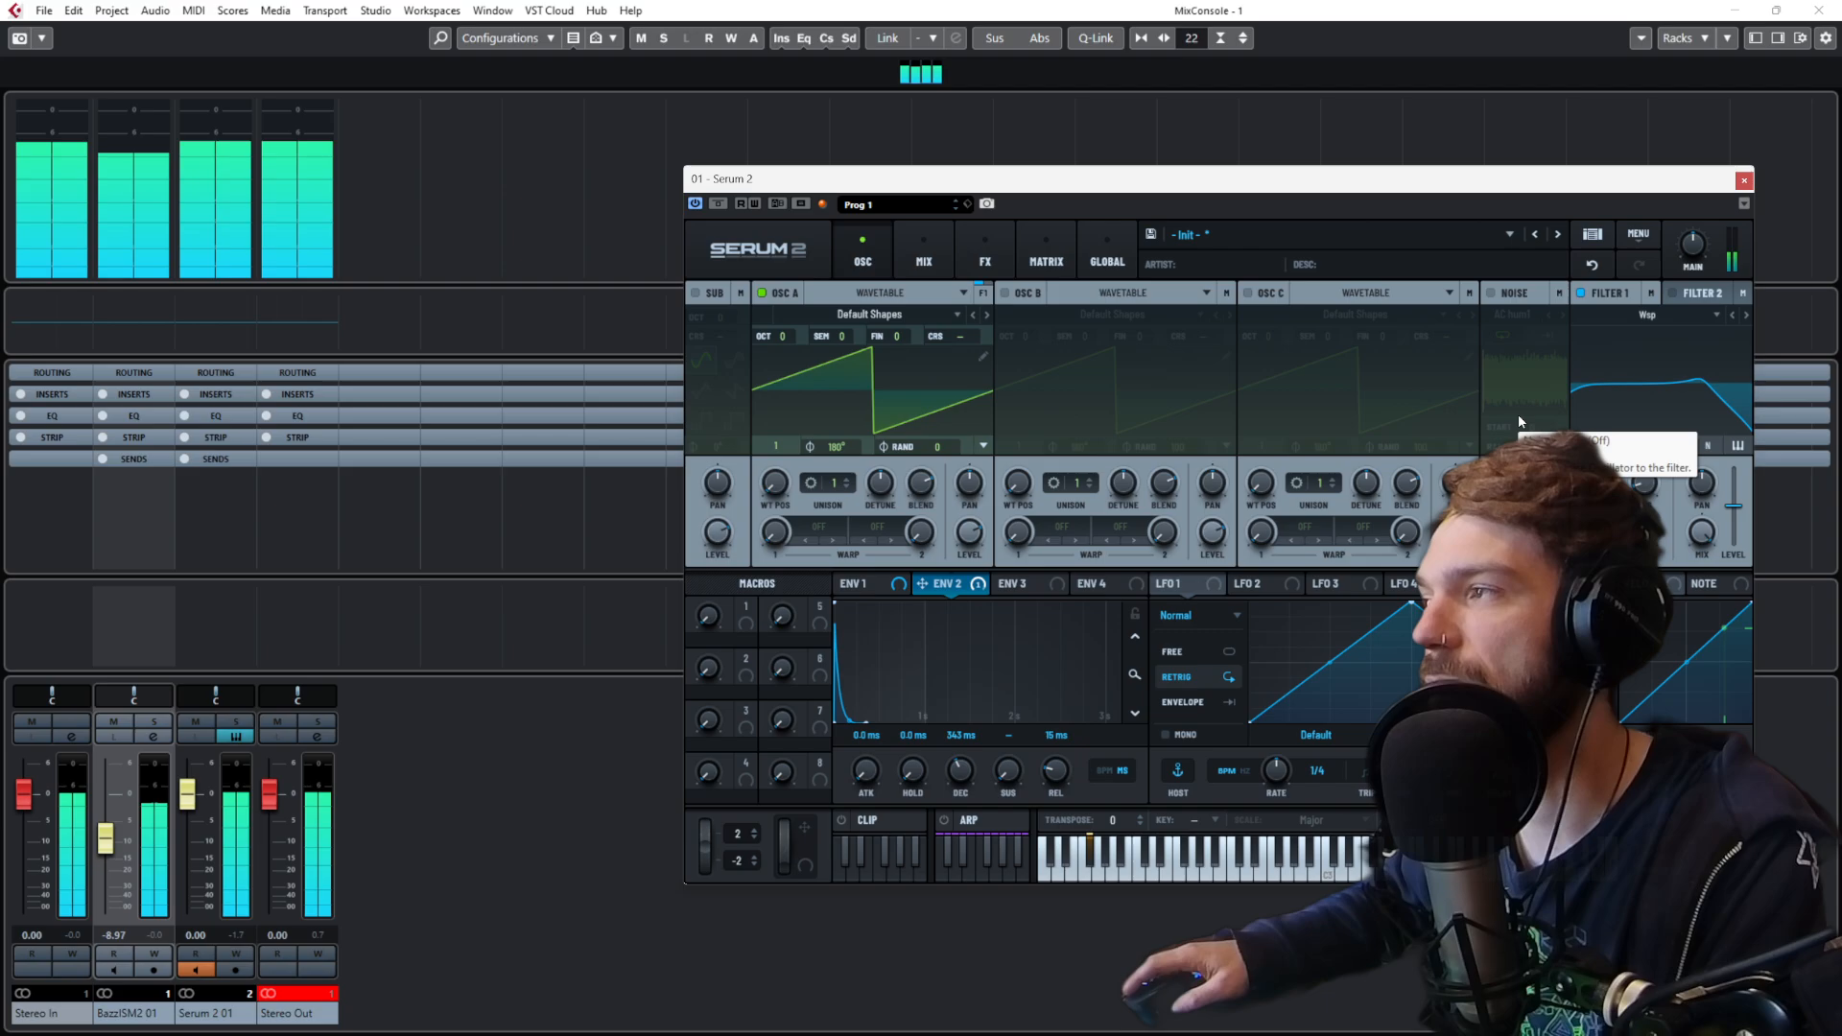
{"action": "right_click", "coordinate": [1687, 309]}
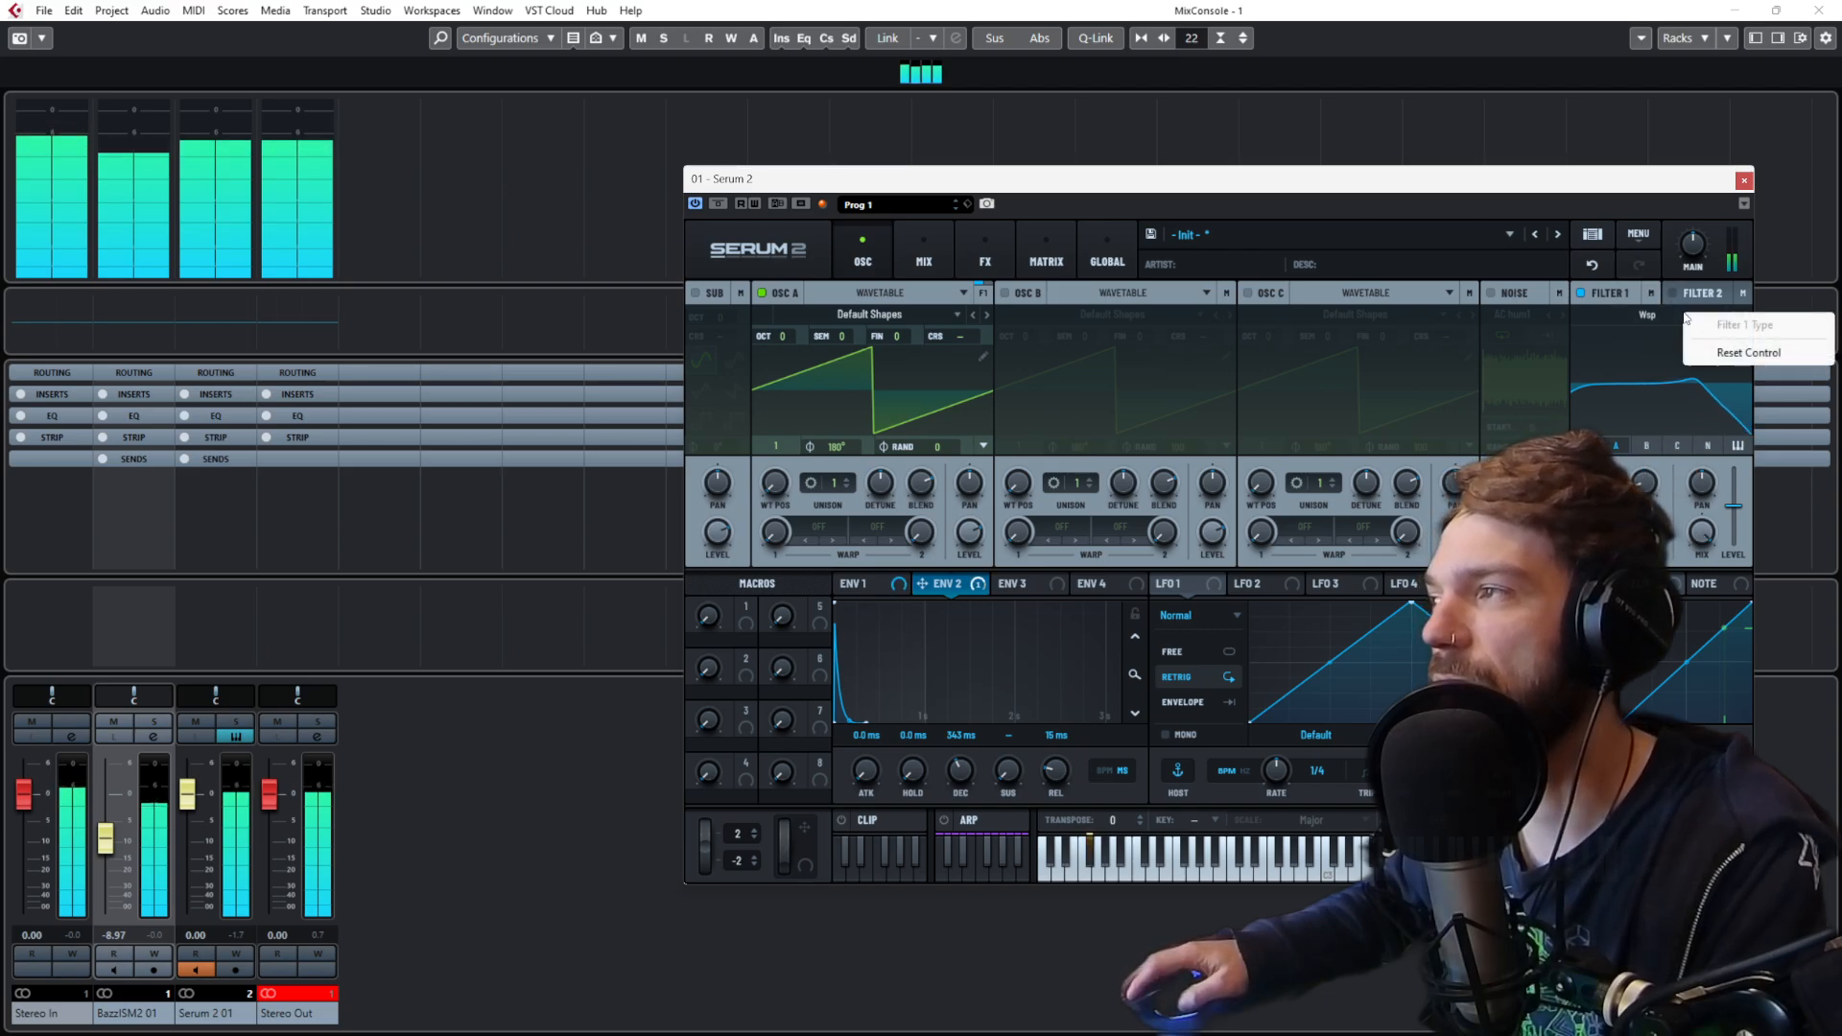
{"action": "left_click", "coordinate": [1650, 316]}
{"action": "left_click", "coordinate": [1650, 315]}
{"action": "left_click", "coordinate": [1652, 316]}
{"action": "left_click", "coordinate": [1652, 316]}
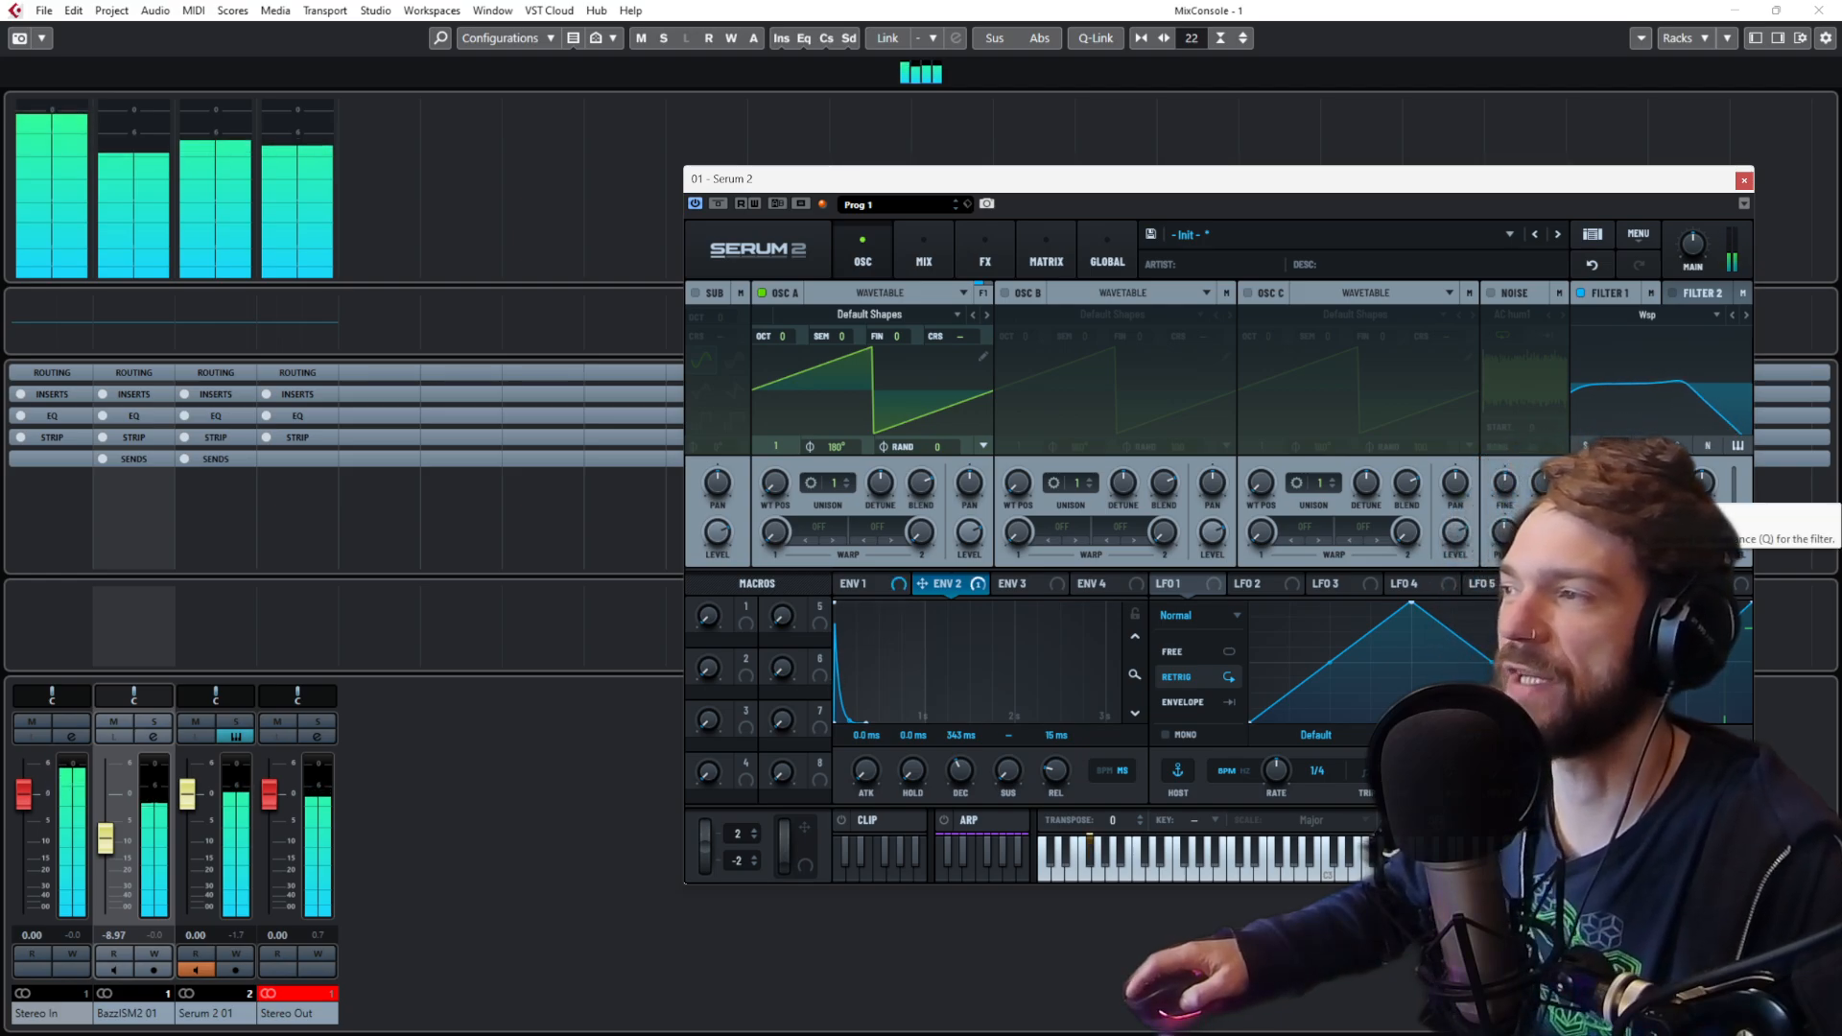
{"action": "left_click", "coordinate": [1593, 264]}
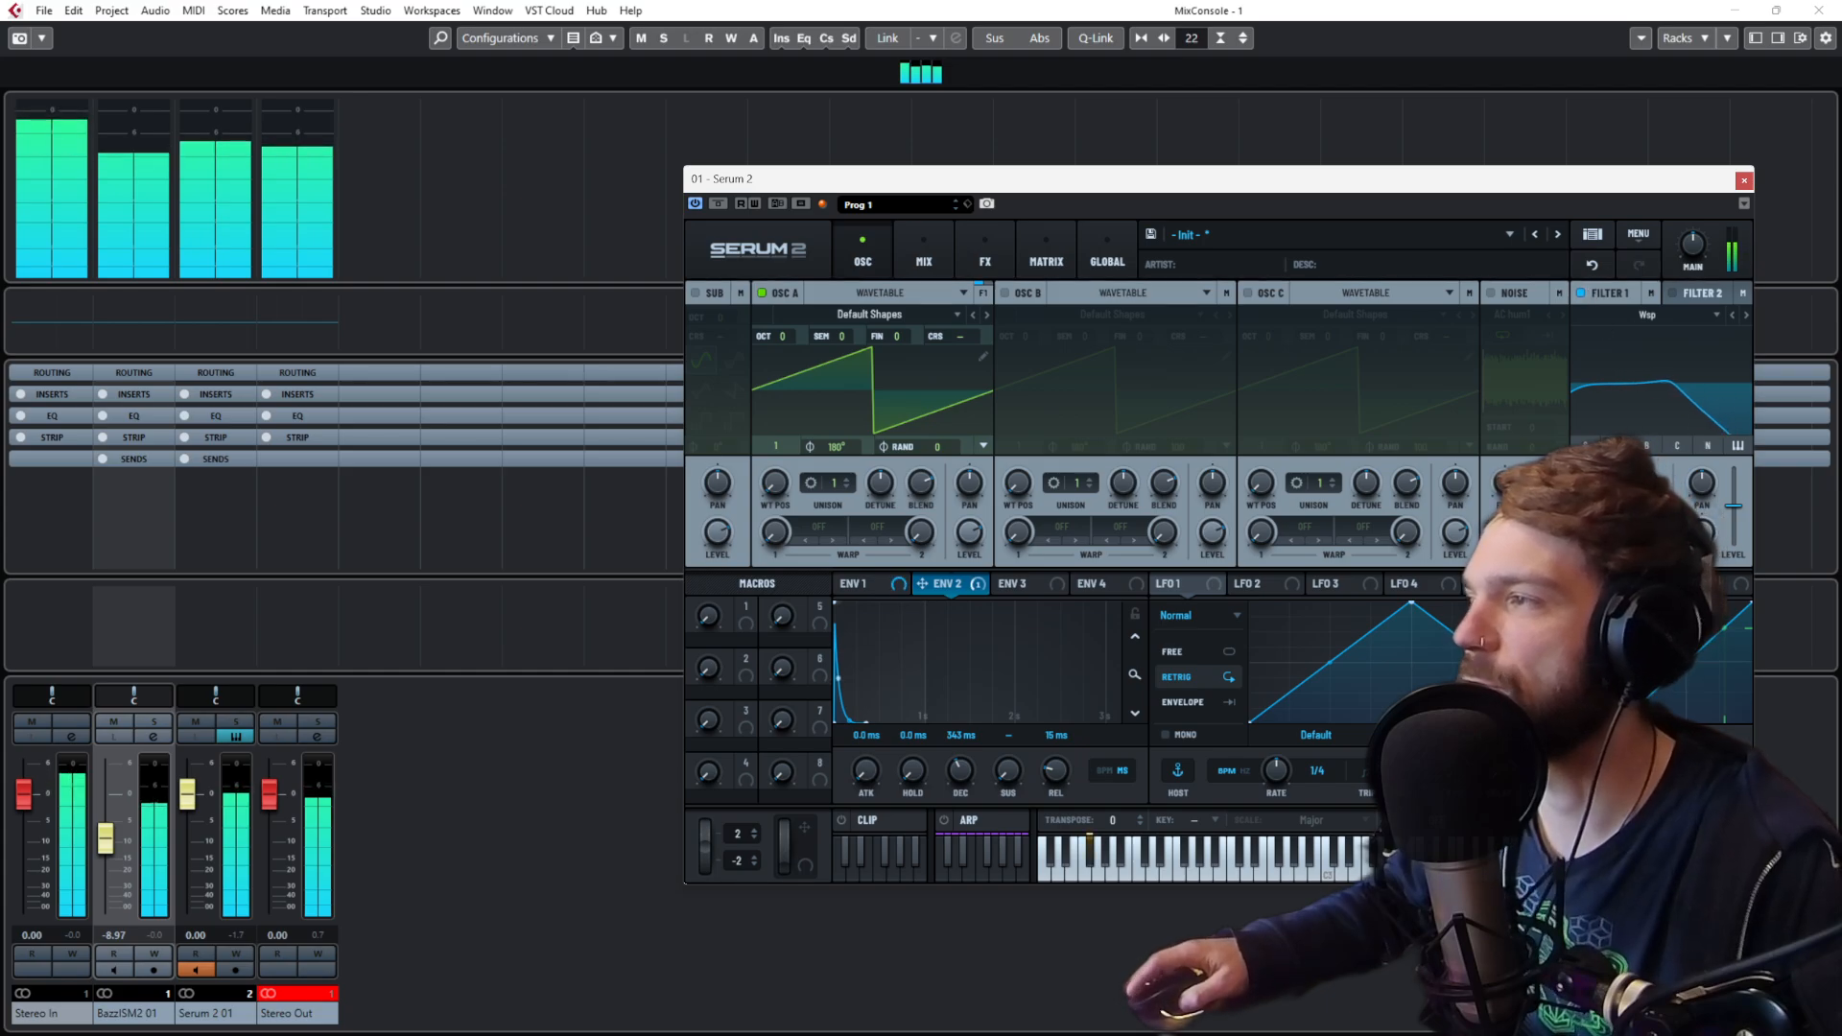
{"action": "left_click", "coordinate": [1639, 265]}
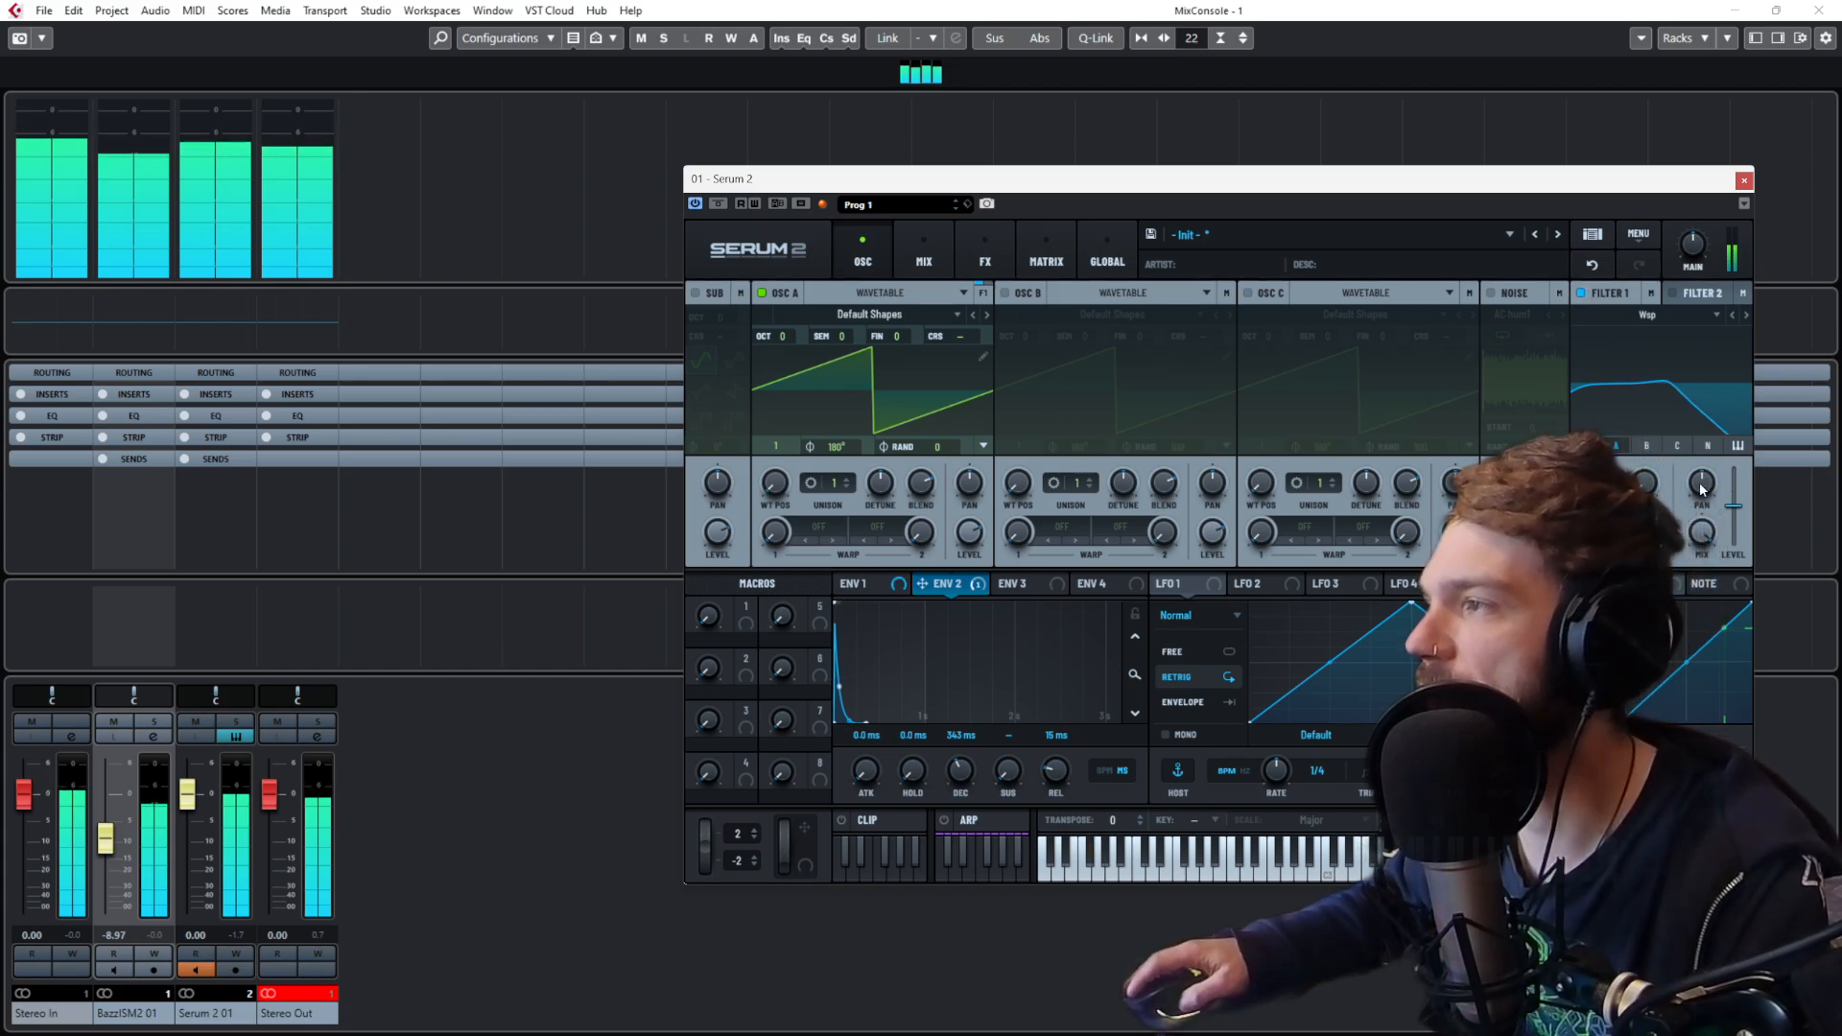
Step: Set Filter 1 to MG Ladder after comparing it with Acid Ladder, and reset the Stereo Out channel's clip indicator
{"action": "left_click", "coordinate": [1747, 315]}
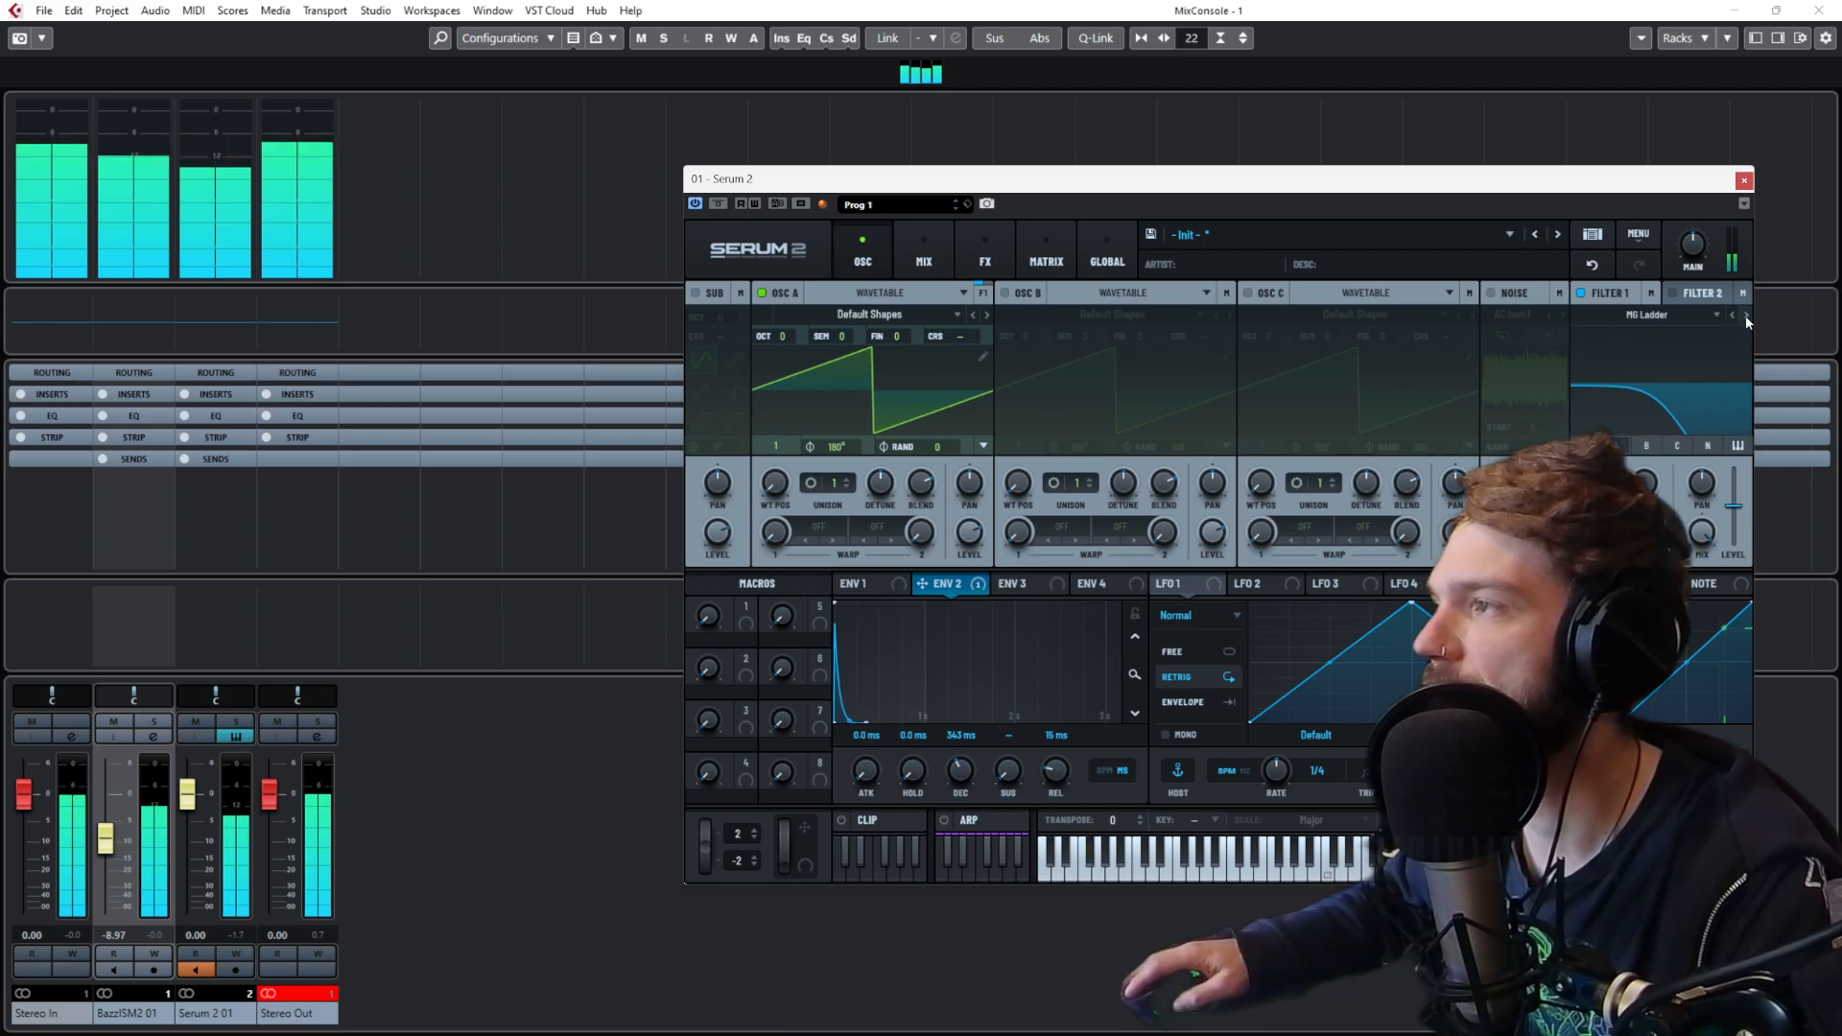
{"action": "left_click", "coordinate": [1747, 315]}
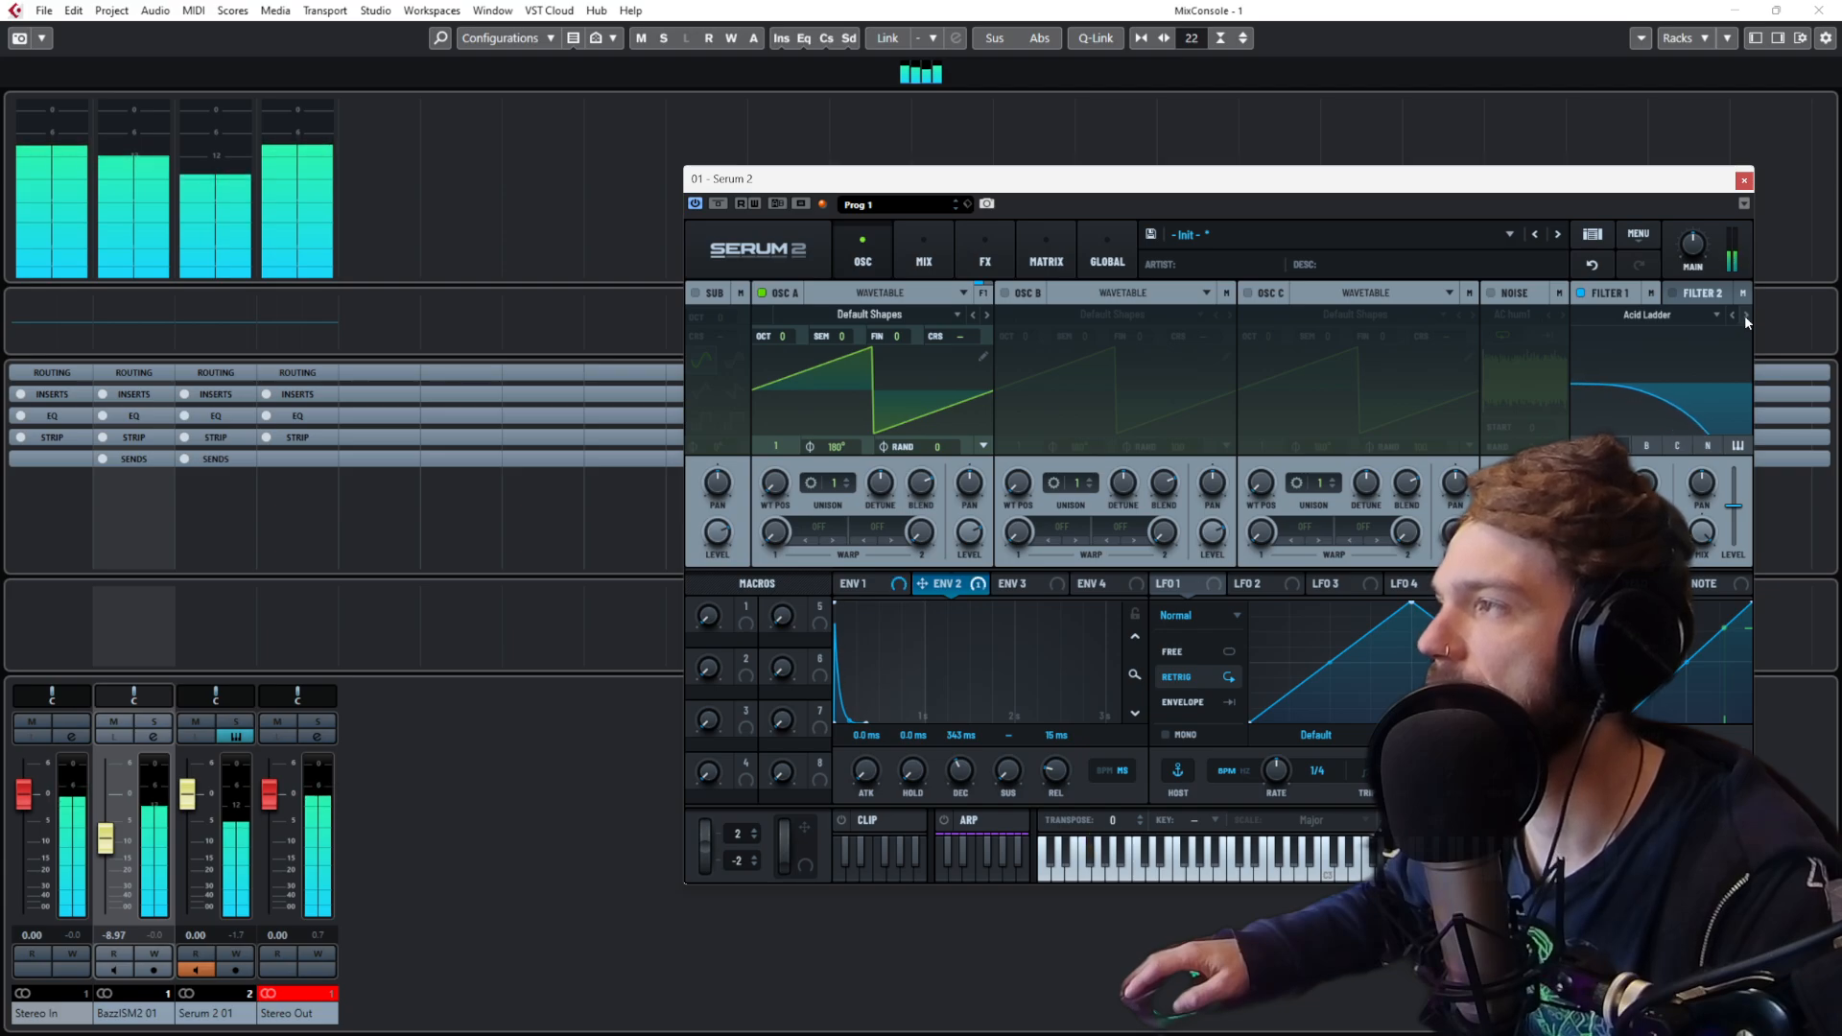
{"action": "left_click", "coordinate": [1732, 316]}
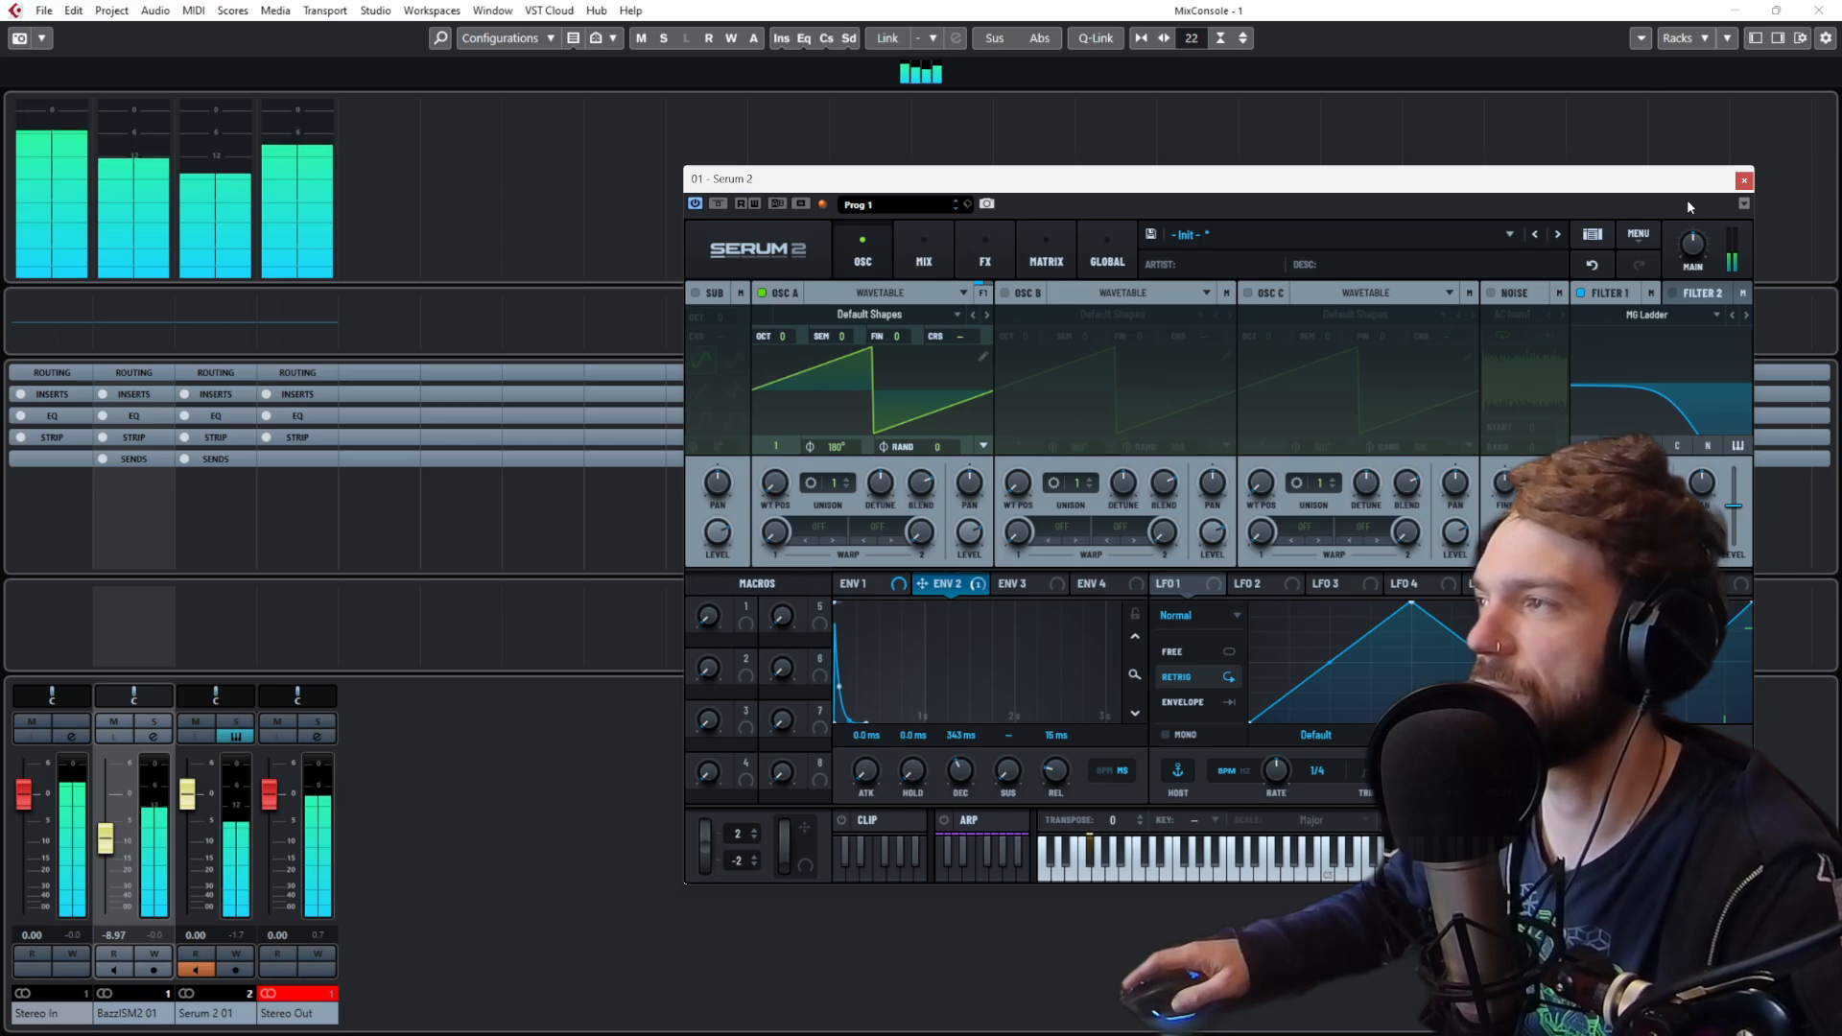
{"action": "left_click", "coordinate": [295, 995]}
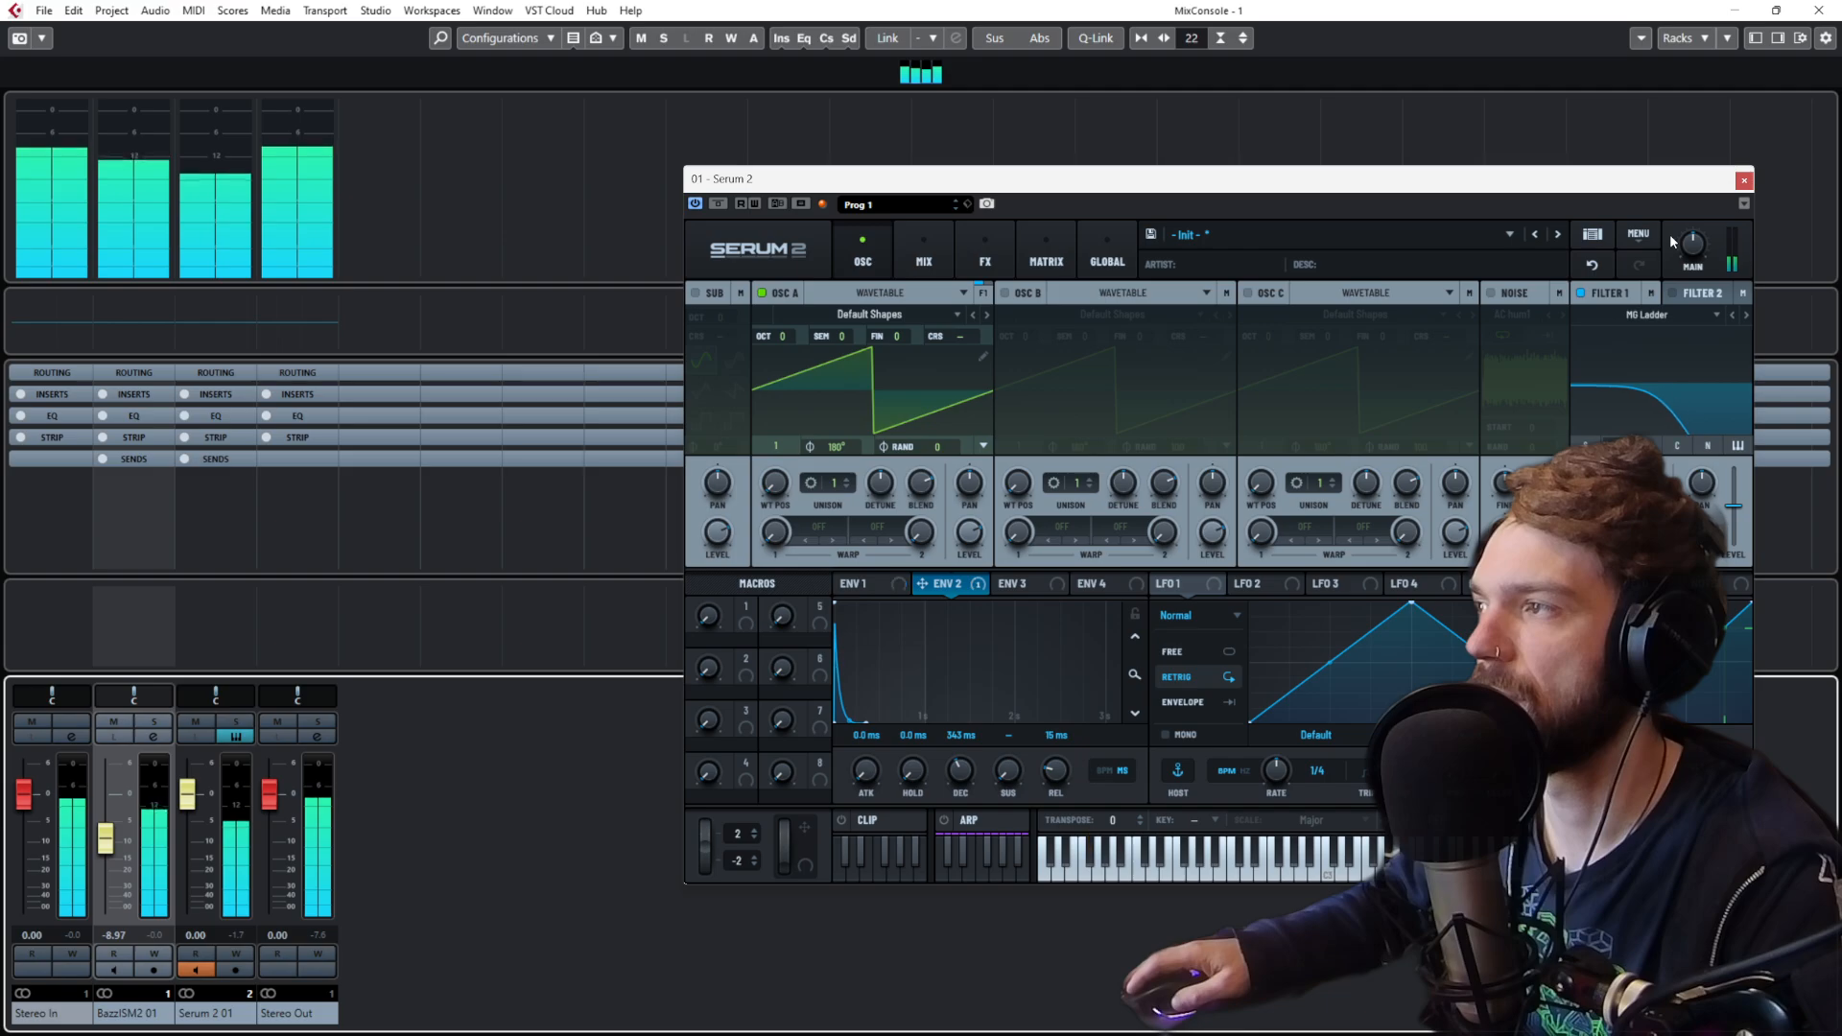
Step: Close Serum 2 and the mixer, and open the BazzISM2 instrument from the kick track
{"action": "left_click", "coordinate": [1744, 180]}
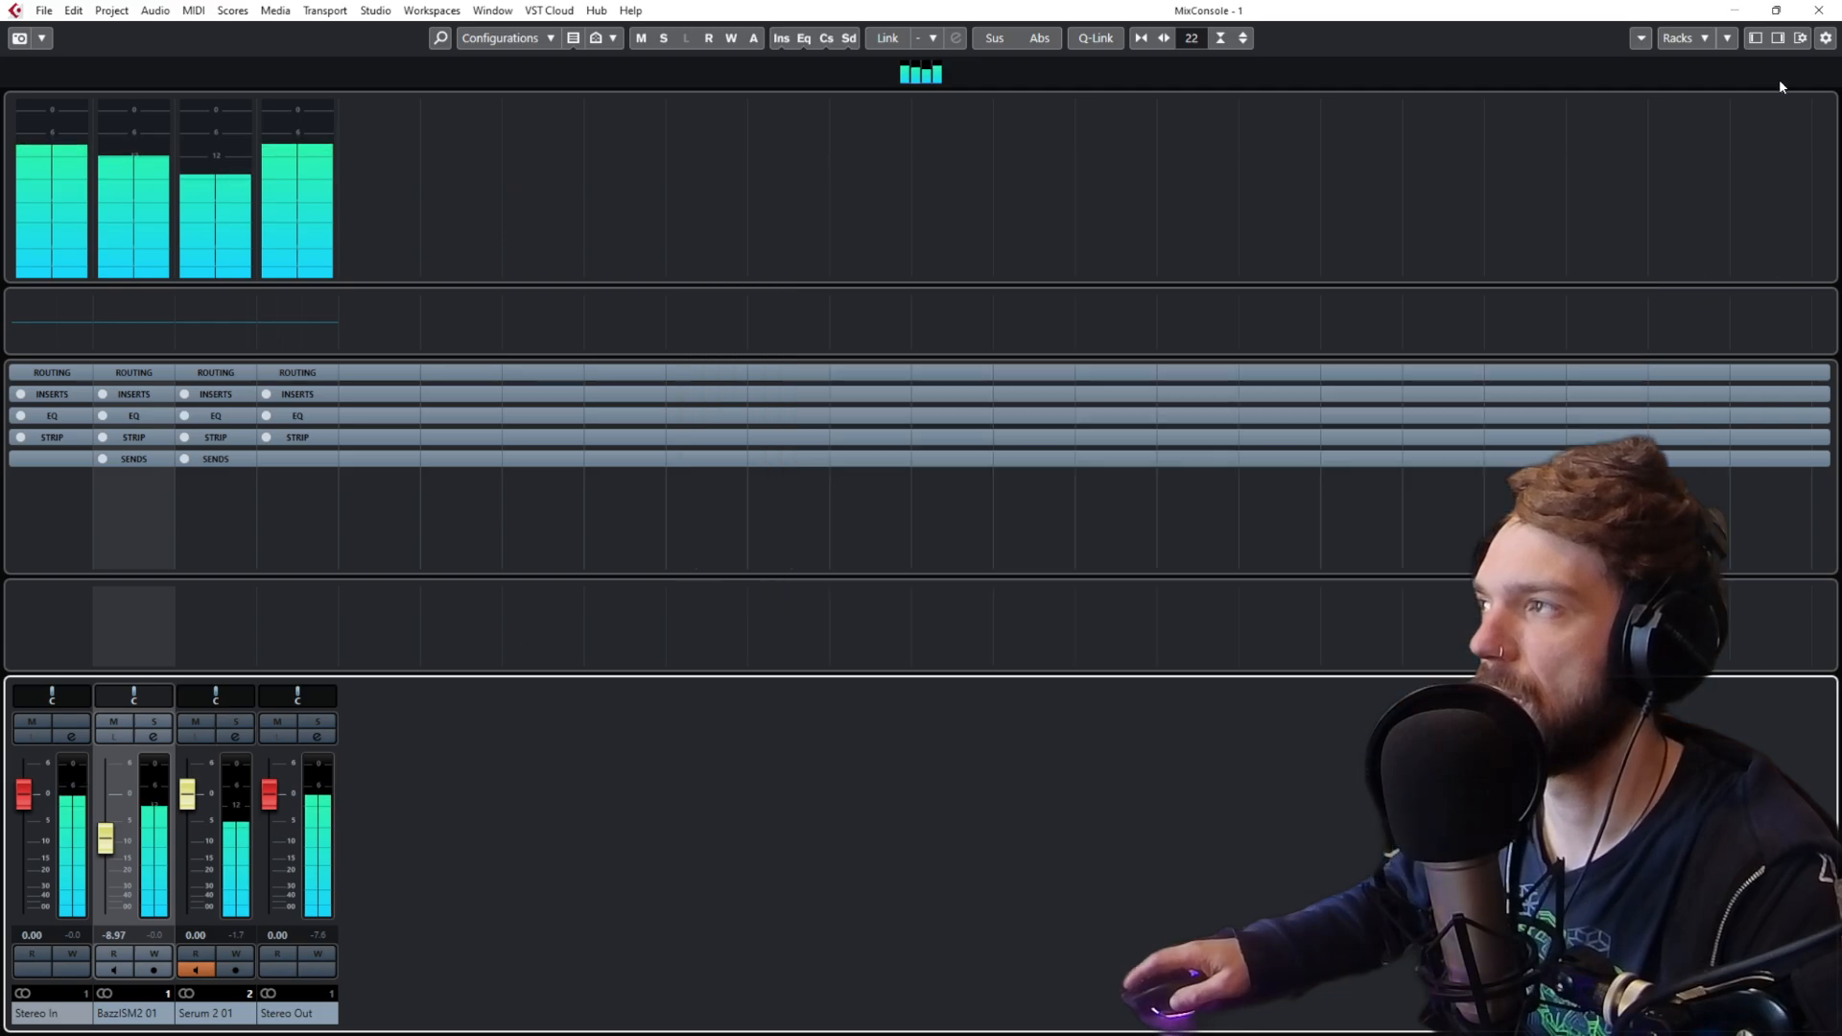
{"action": "left_click", "coordinate": [1818, 10]}
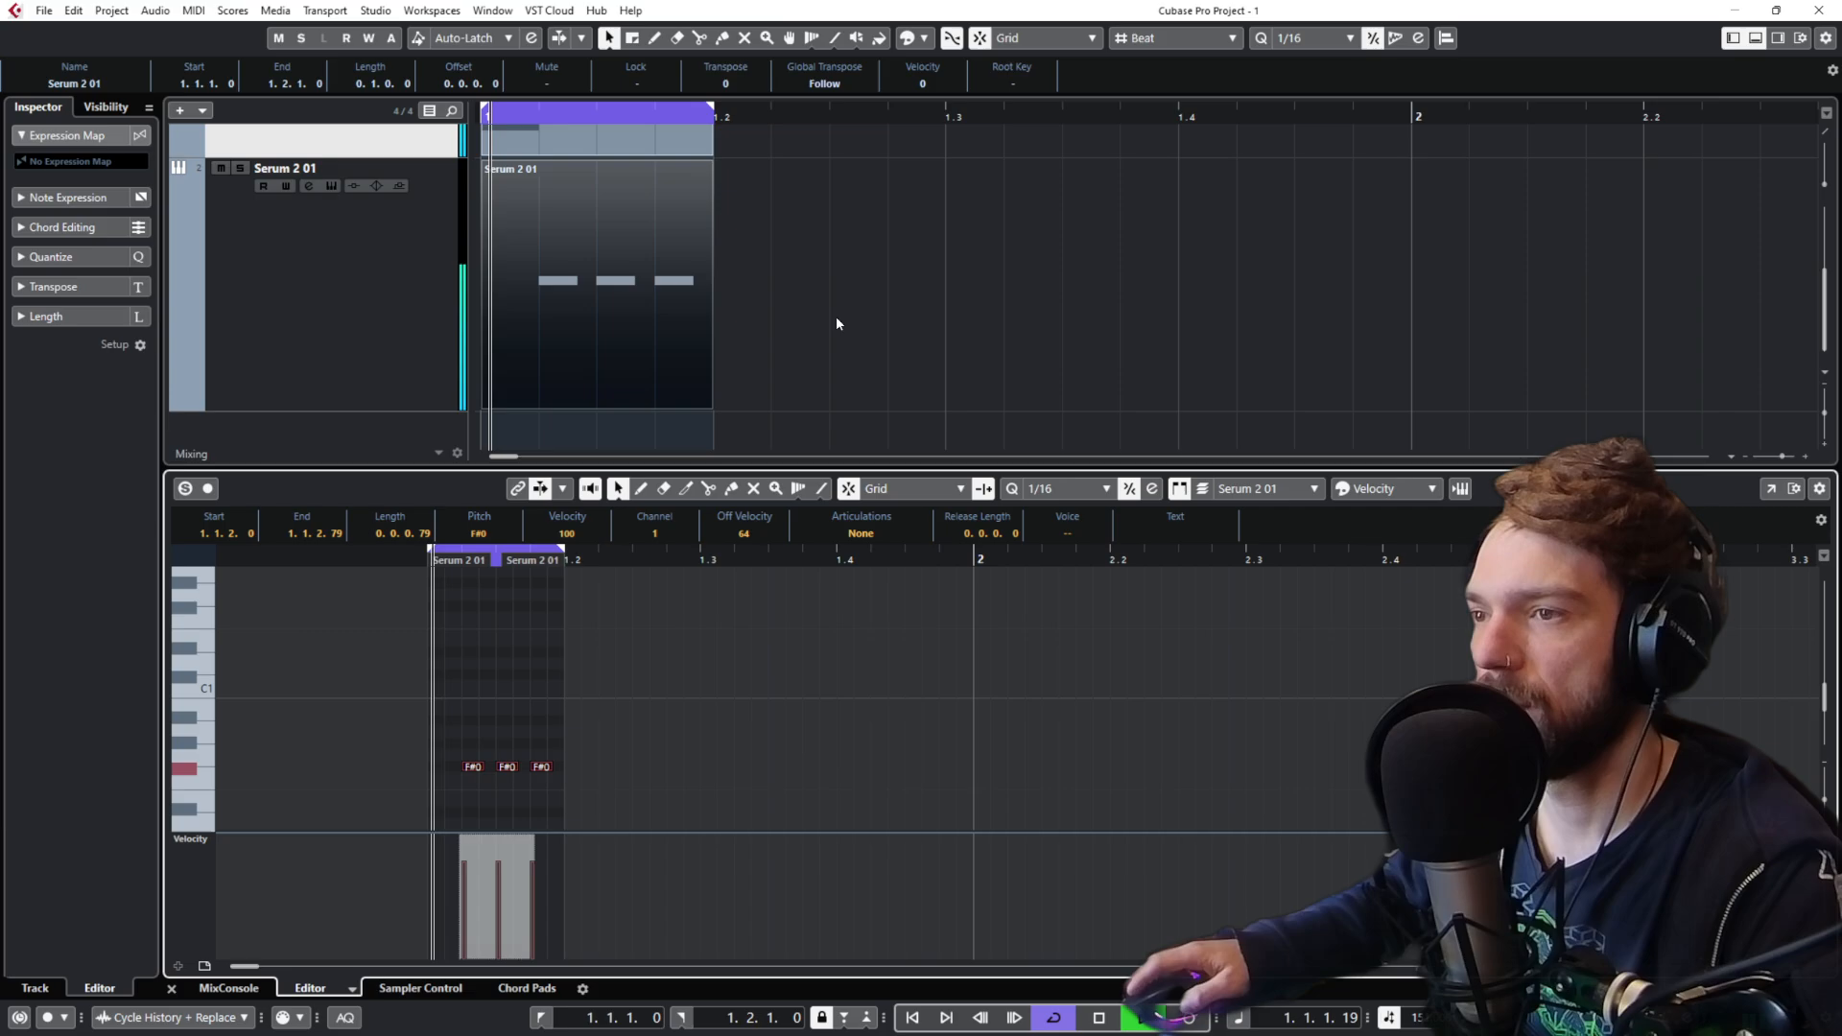
{"action": "left_click", "coordinate": [756, 284]}
{"action": "scroll", "coordinate": [682, 327], "scroll_direction": "up", "scroll_amount": 3}
{"action": "left_click", "coordinate": [605, 292]}
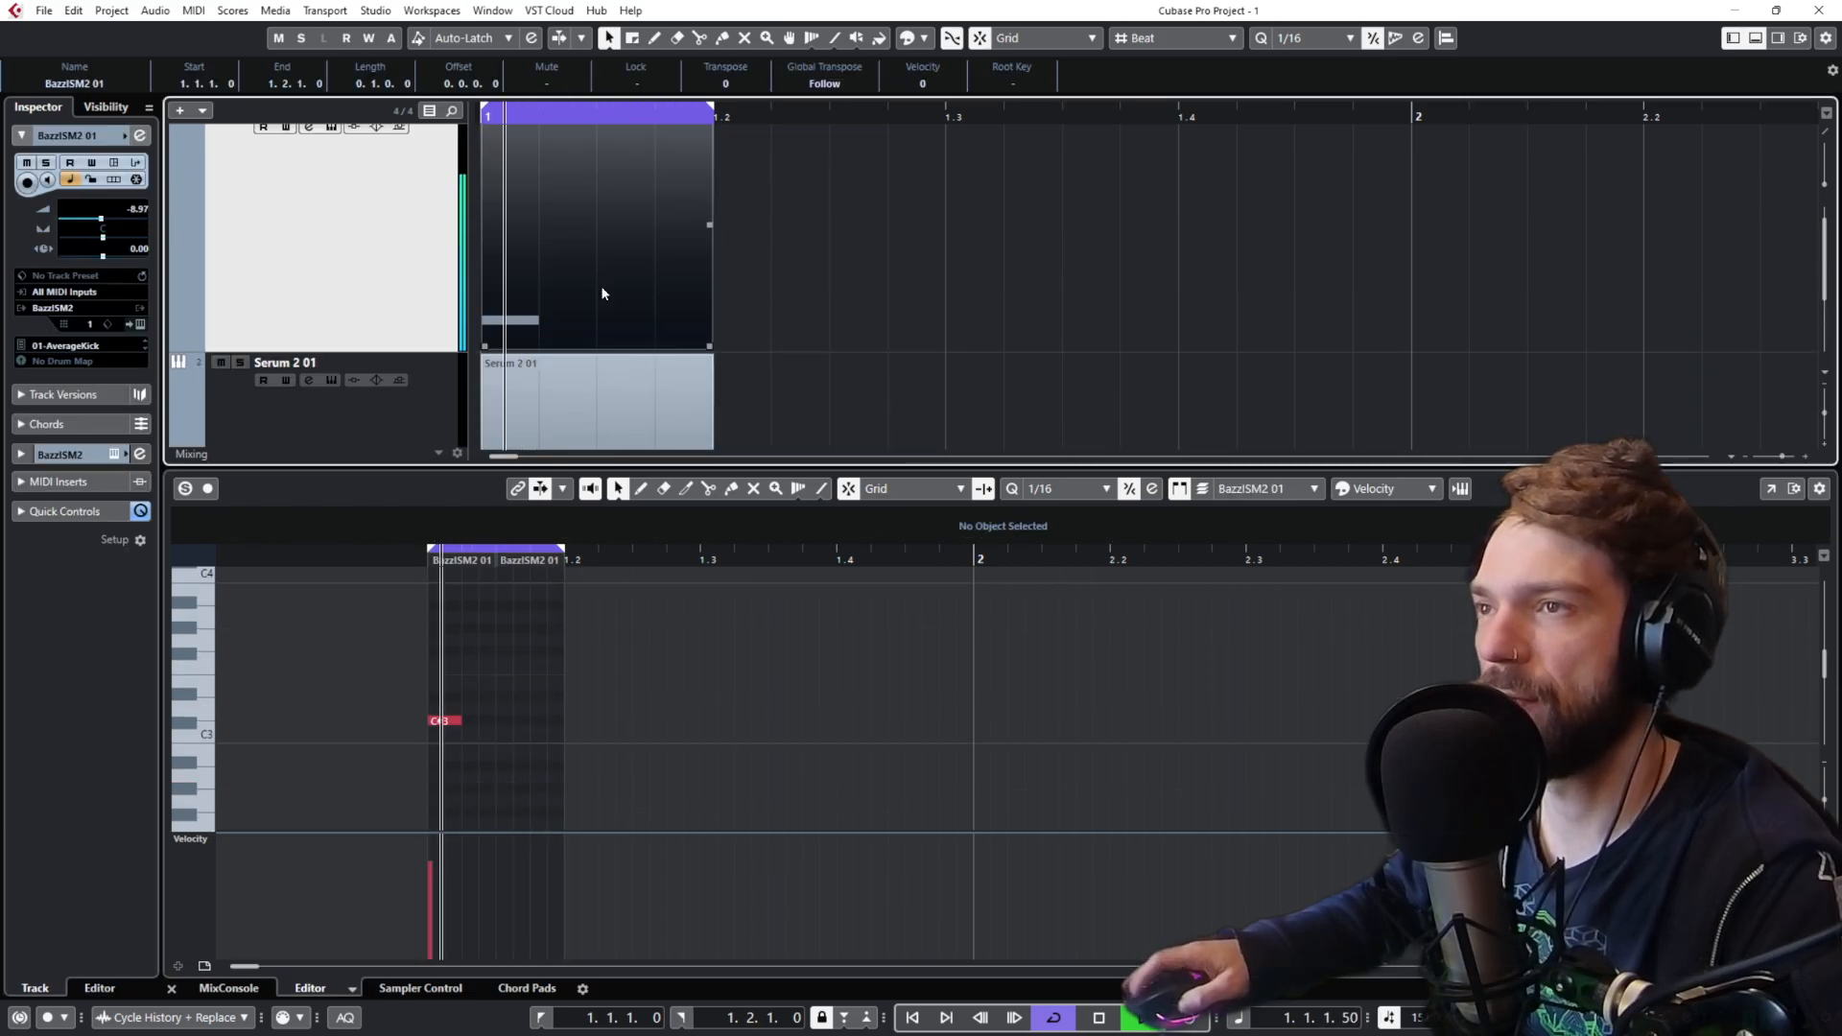
{"action": "left_click", "coordinate": [137, 325]}
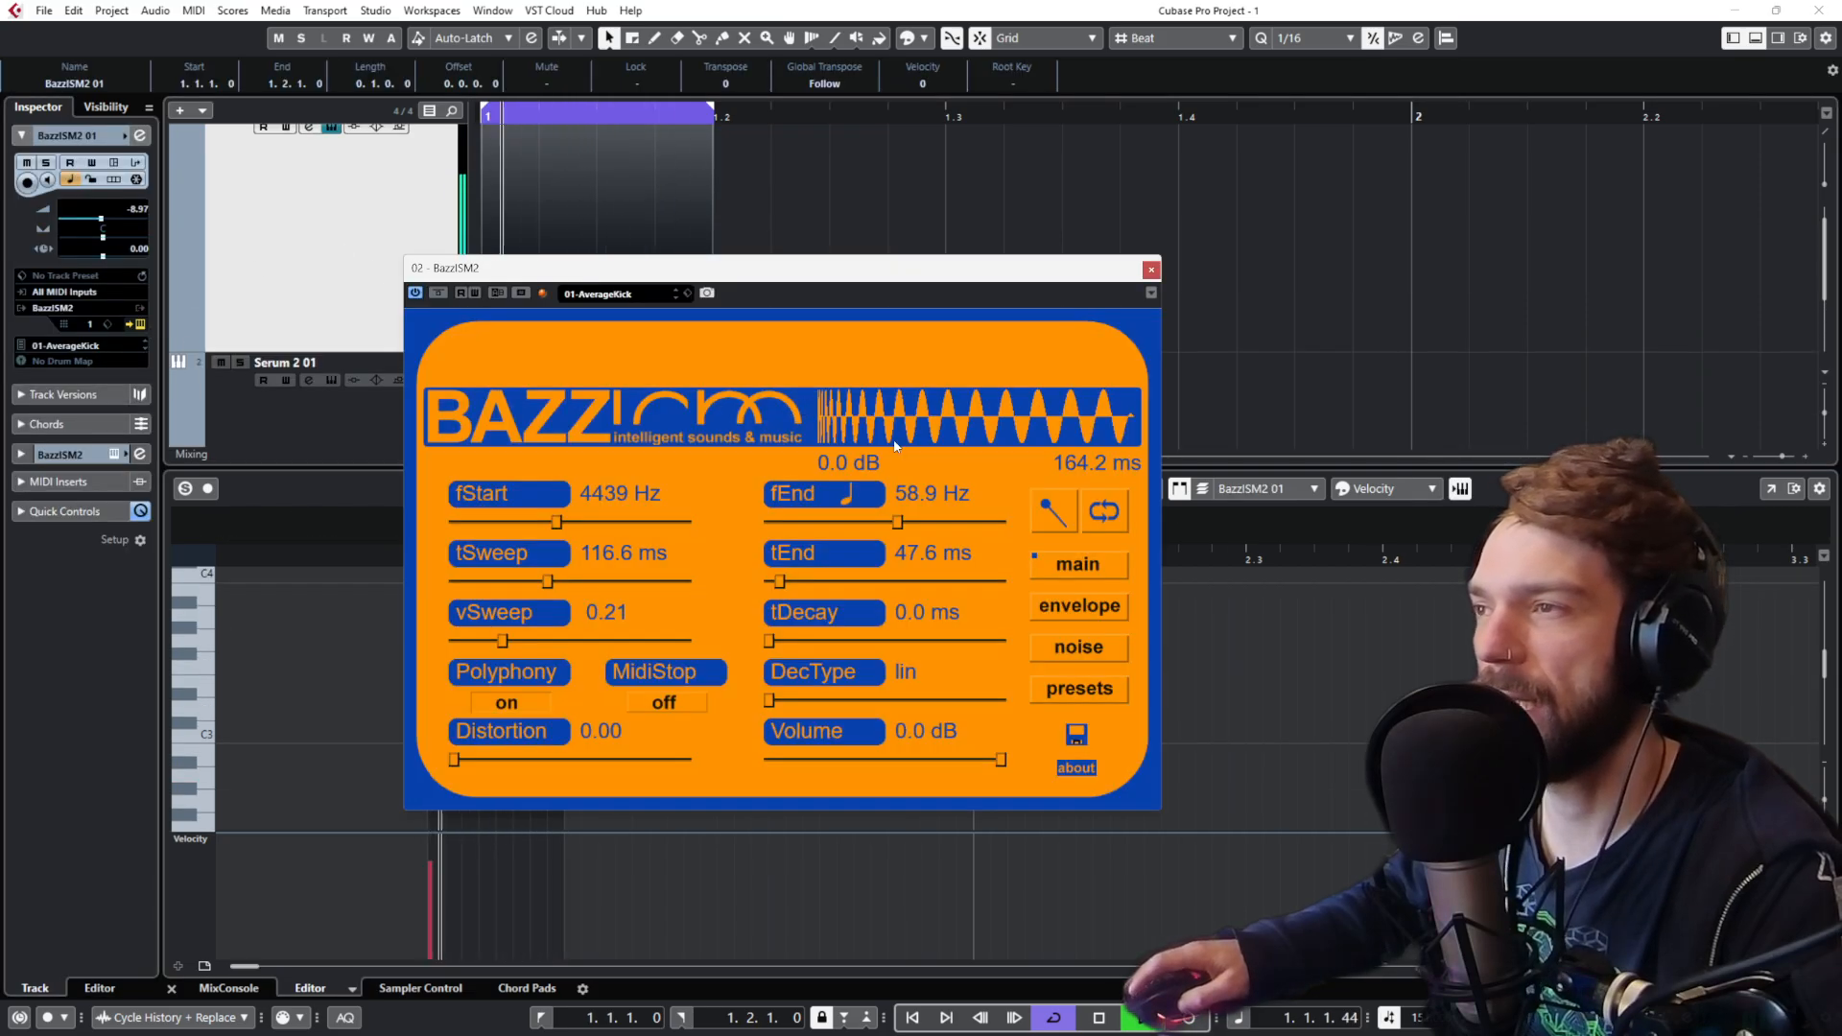
Step: Tune the BazzISM2 kick's fEnd to F0 at 43.7 Hz, lower fStart to 3780 Hz, and close the plug-in
{"action": "left_click", "coordinate": [861, 496]}
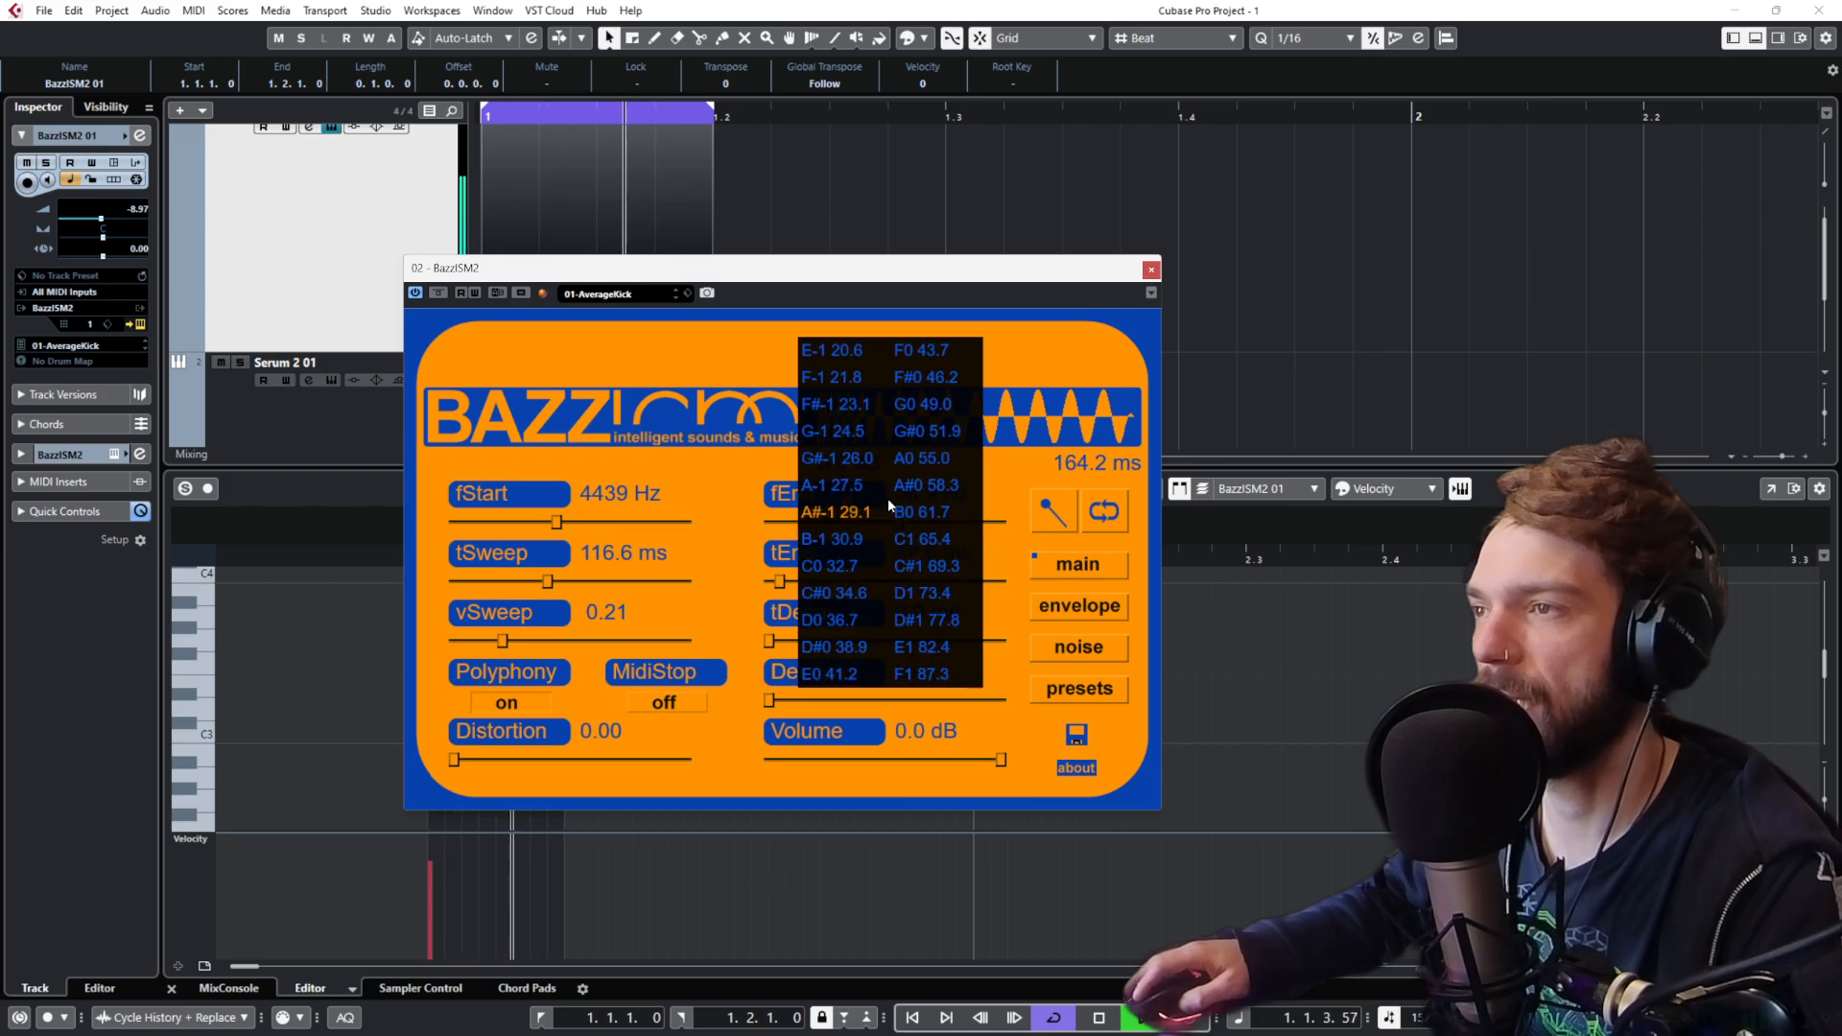
{"action": "left_click", "coordinate": [932, 360]}
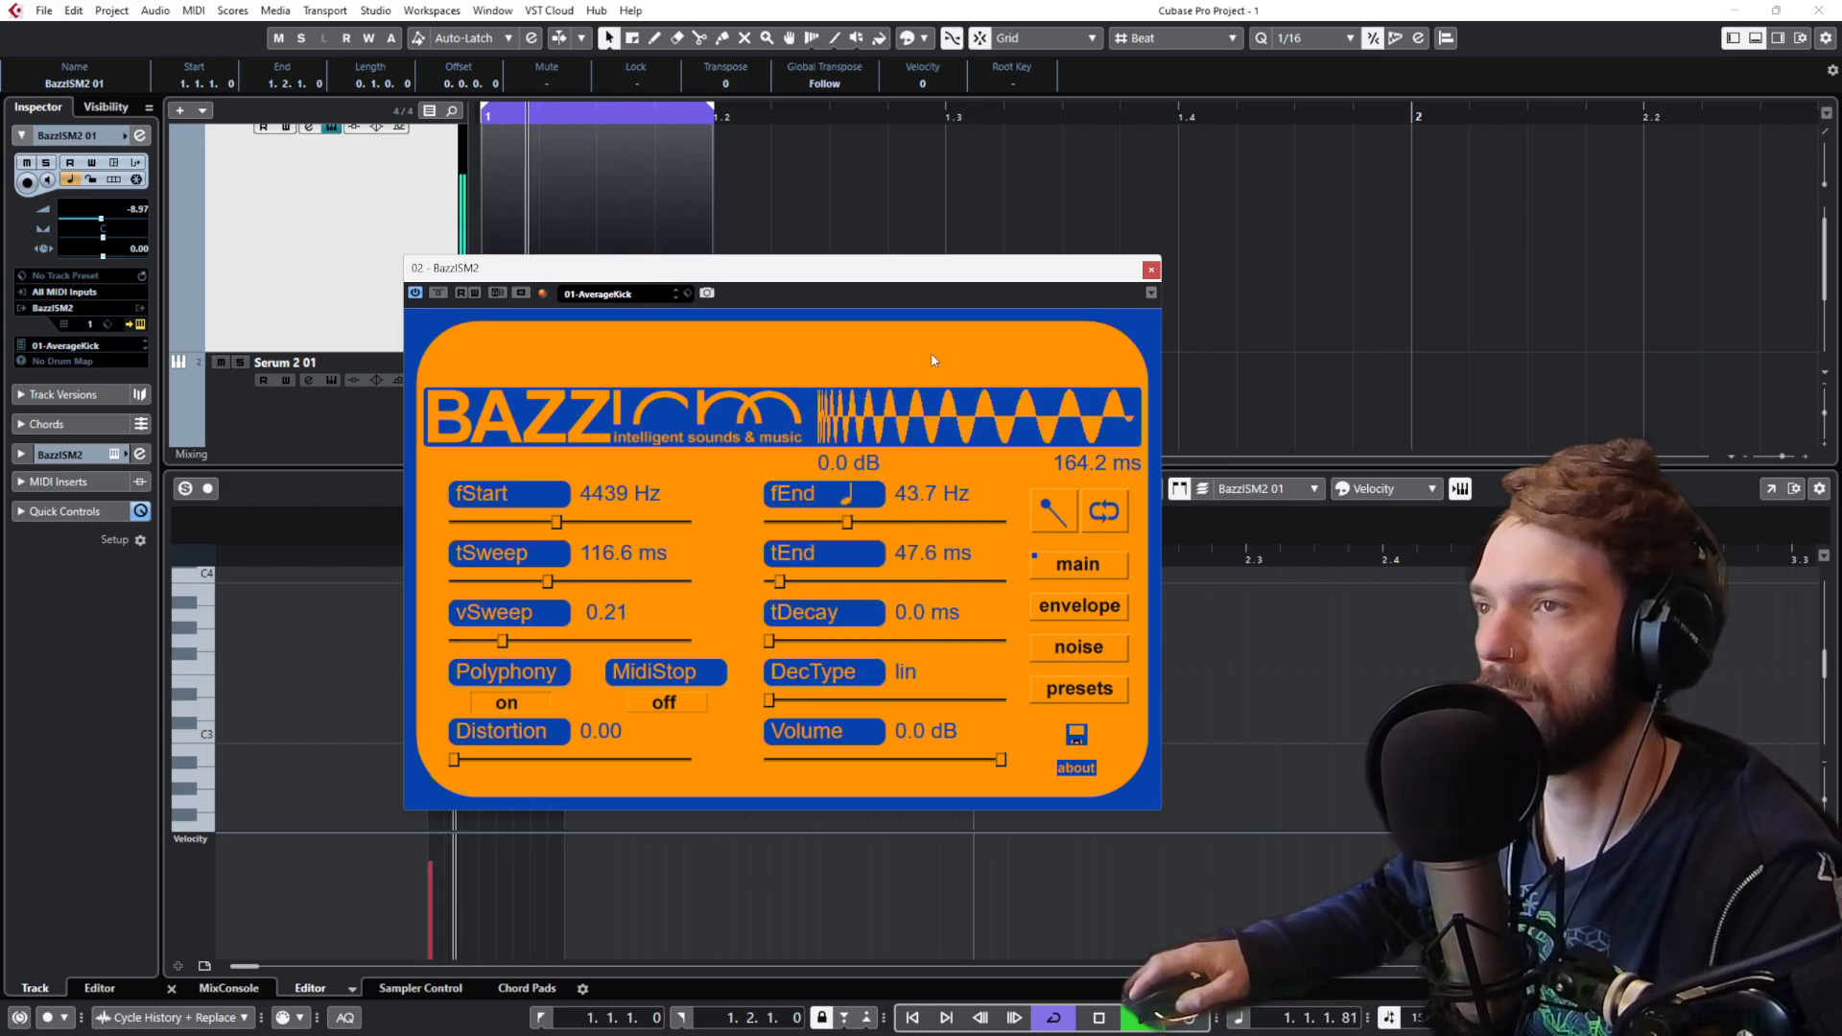
{"action": "left_click_drag", "start_coordinate": [962, 268], "coordinate": [1299, 281]}
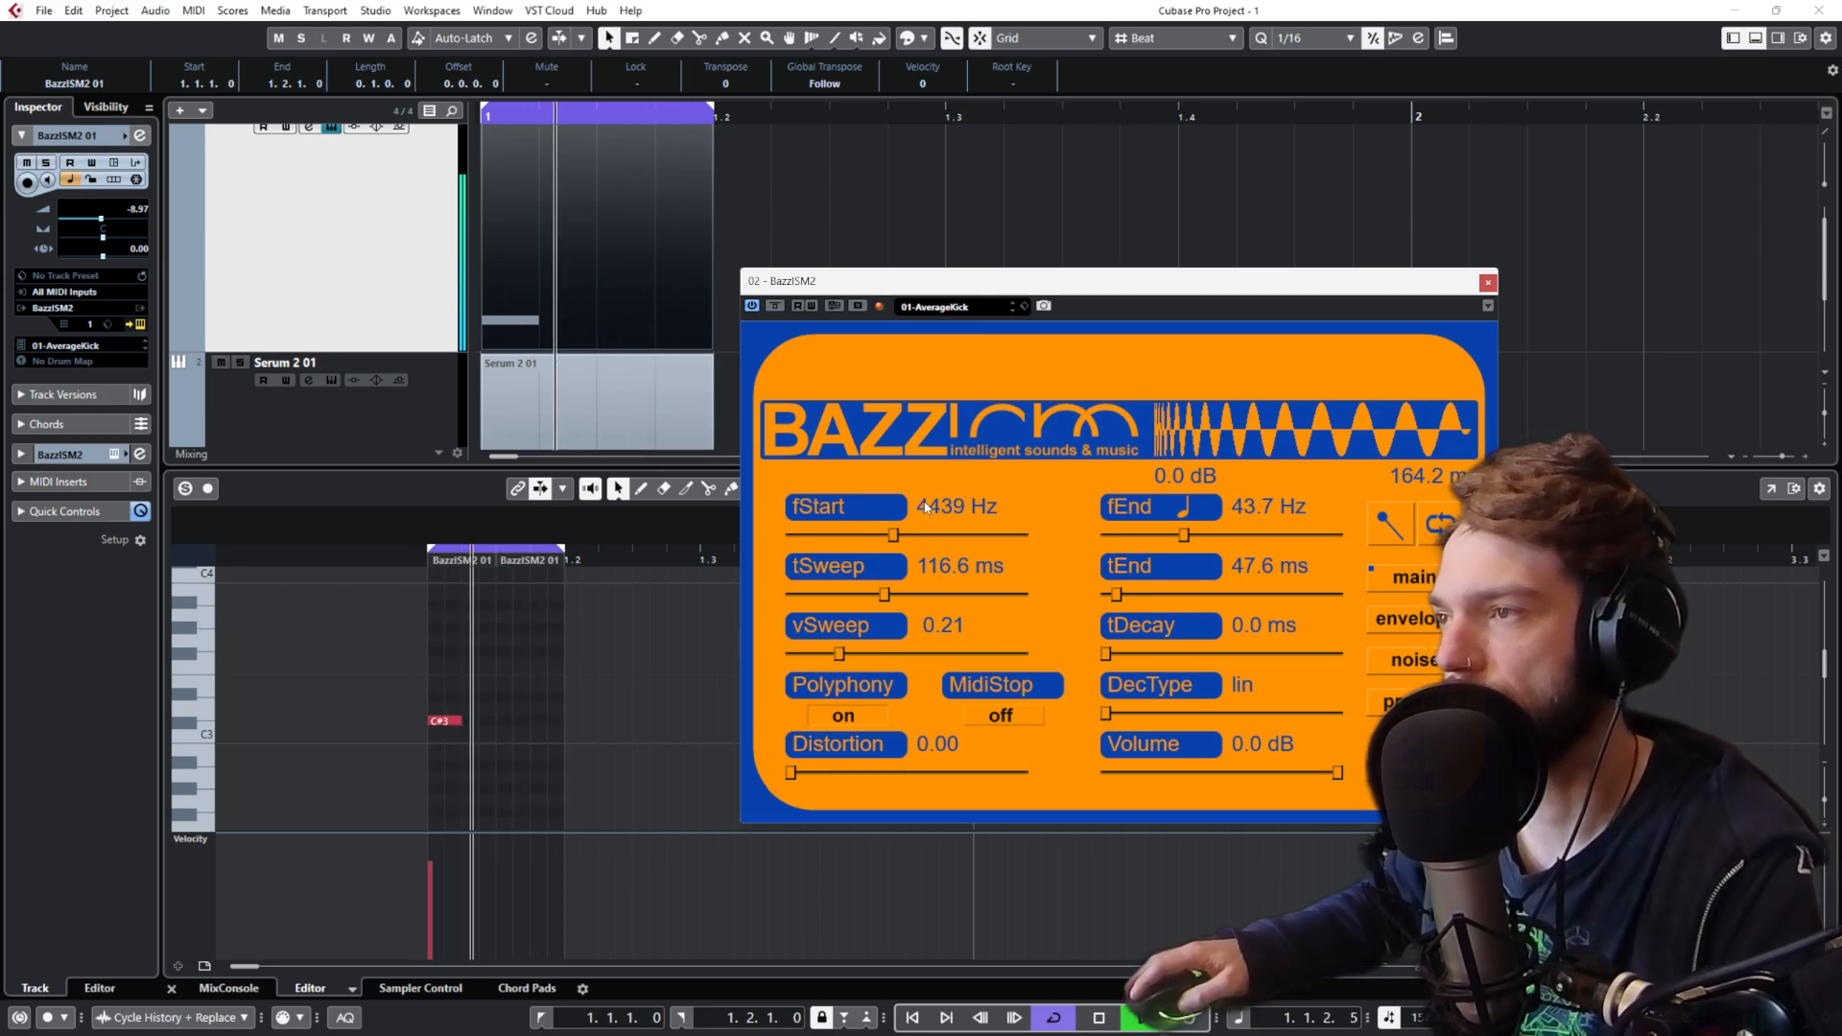
{"action": "left_click_drag", "start_coordinate": [907, 538], "coordinate": [880, 557]}
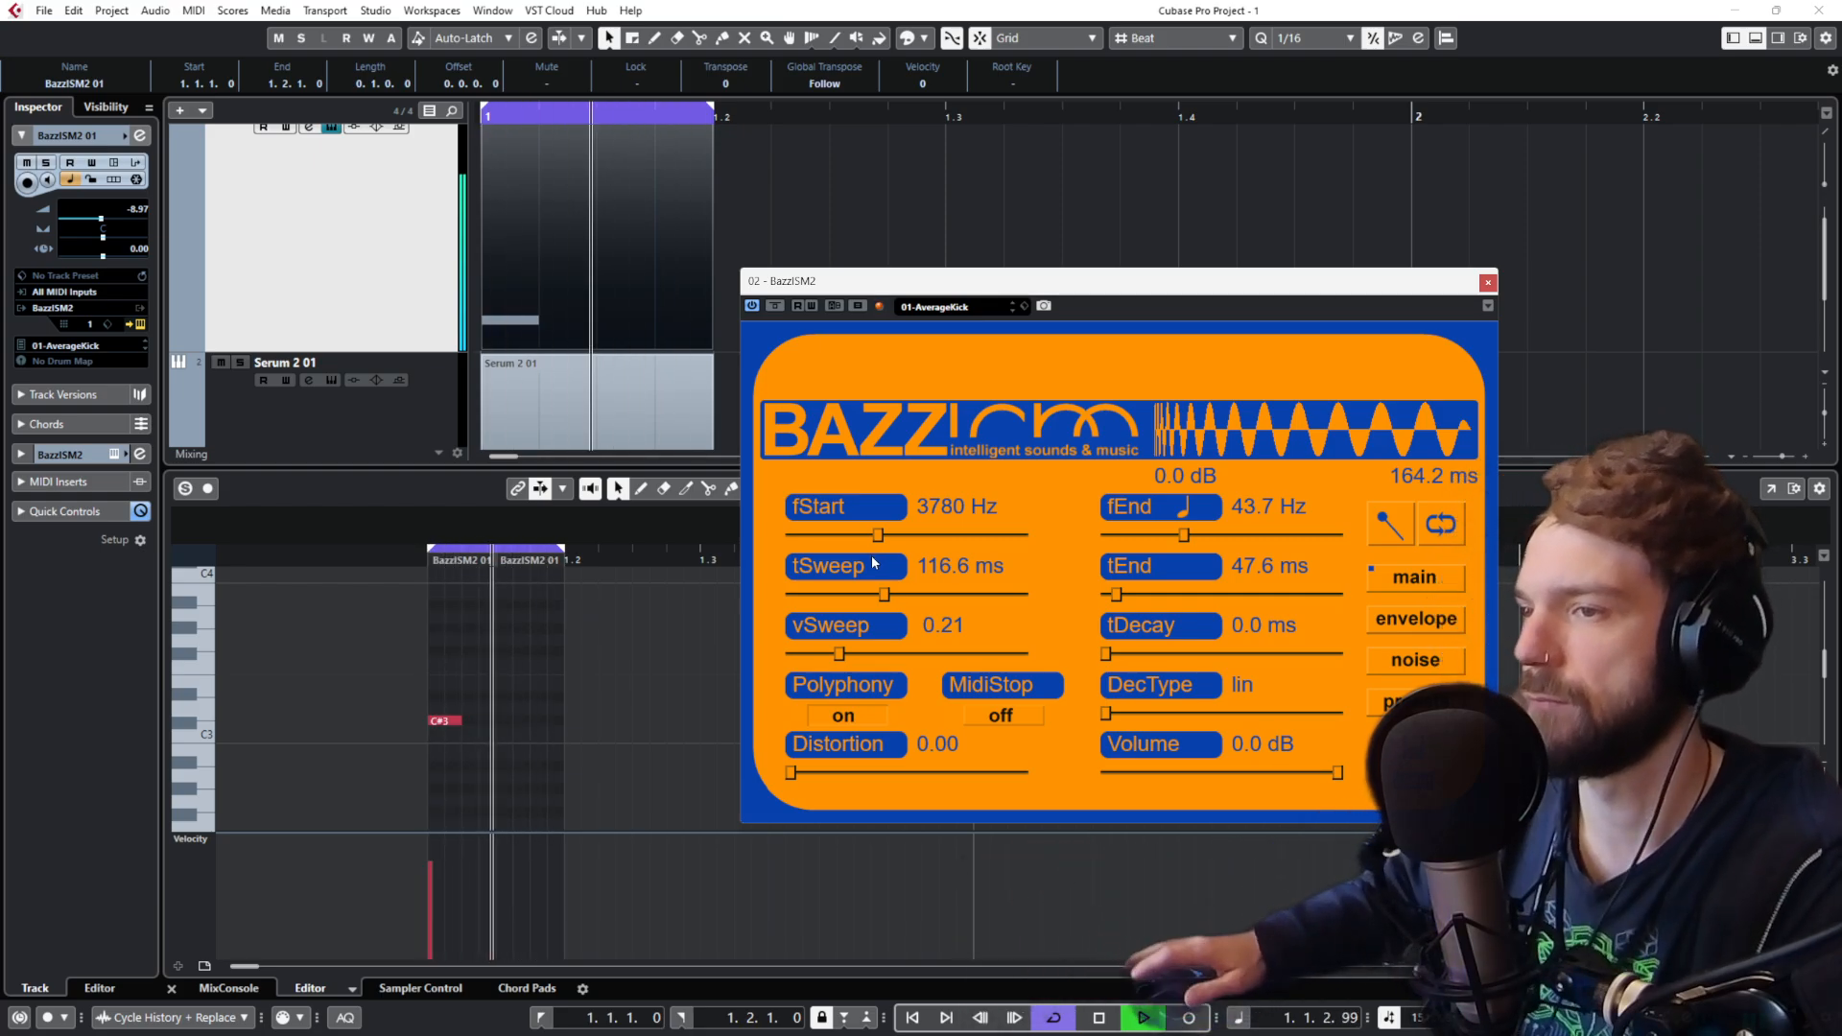
{"action": "left_click", "coordinate": [1488, 282]}
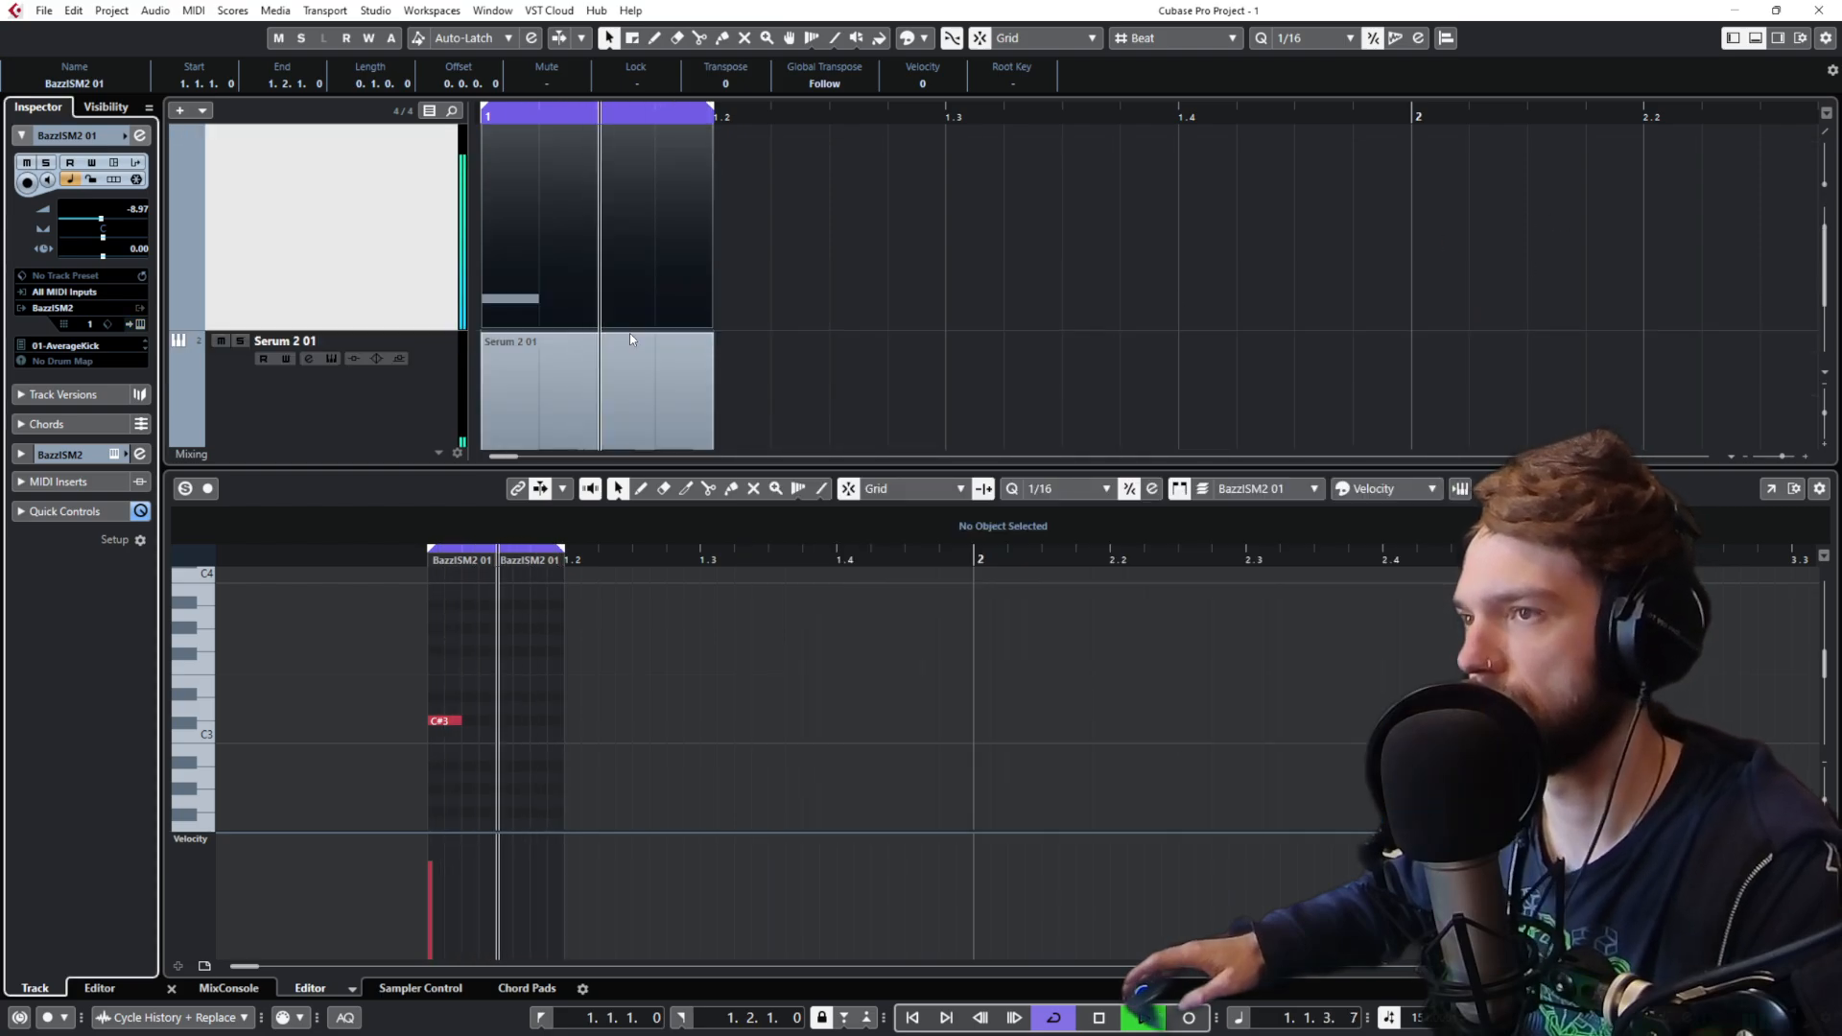
Step: Select the Serum 2 01 track and shrink the track rows to a compact height
{"action": "scroll", "coordinate": [630, 332], "scroll_direction": "down", "scroll_amount": 3}
{"action": "left_click", "coordinate": [622, 336]}
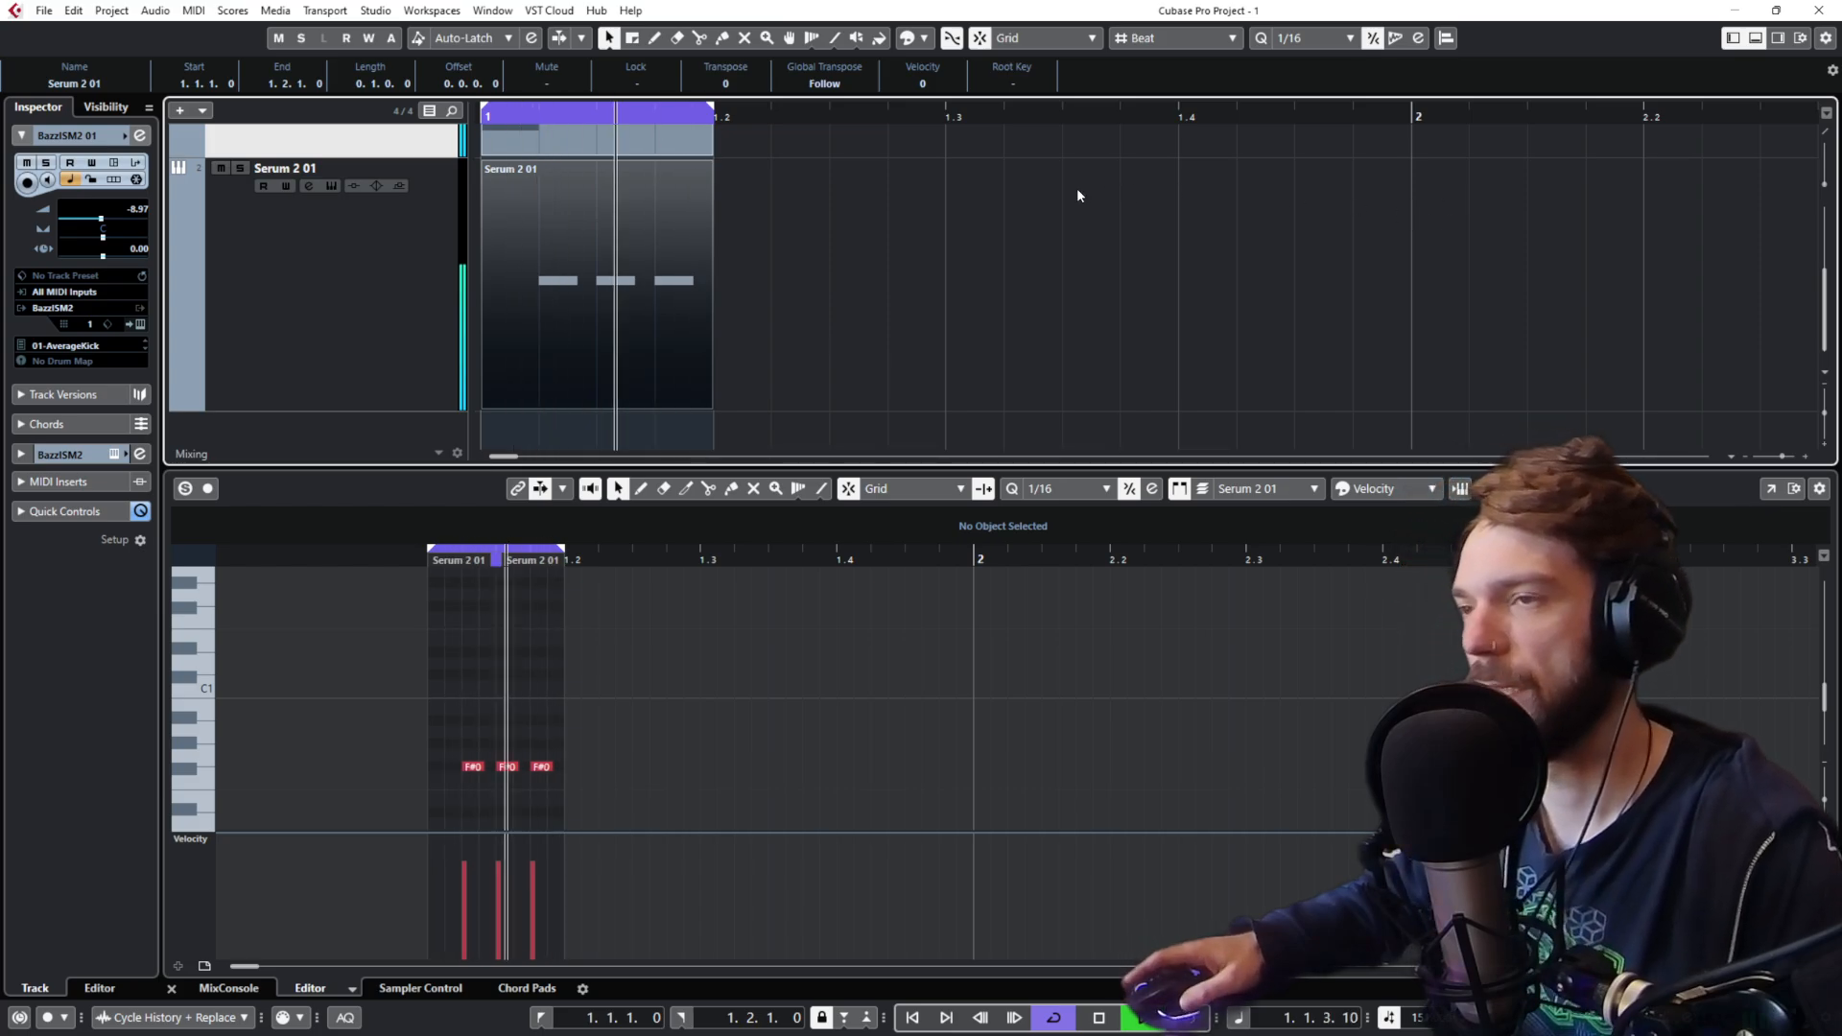
{"action": "scroll", "coordinate": [964, 337], "scroll_direction": "down", "scroll_amount": 4}
{"action": "scroll", "coordinate": [768, 286], "scroll_direction": "up", "scroll_amount": 2}
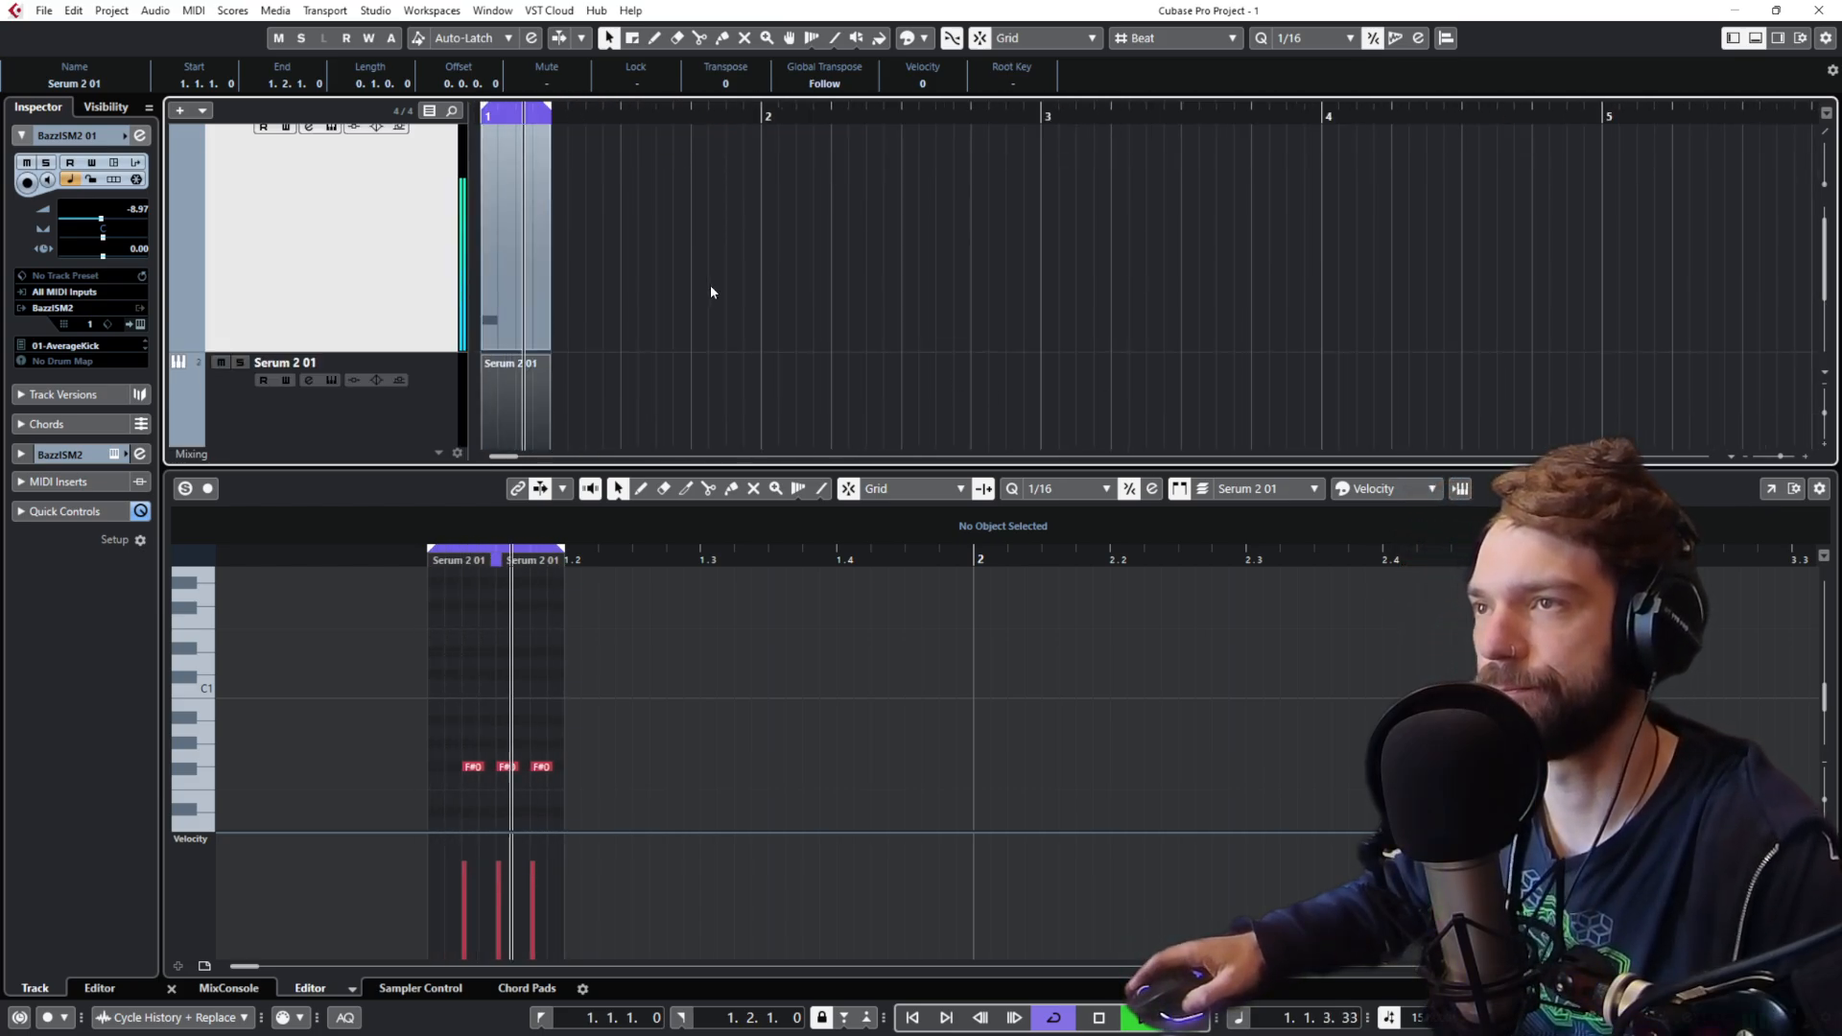
{"action": "left_click", "coordinate": [329, 430]}
{"action": "key", "text": "shift+g"}
{"action": "key", "text": "shift+g"}
{"action": "key", "text": "shift+g"}
{"action": "key", "text": "shift+g"}
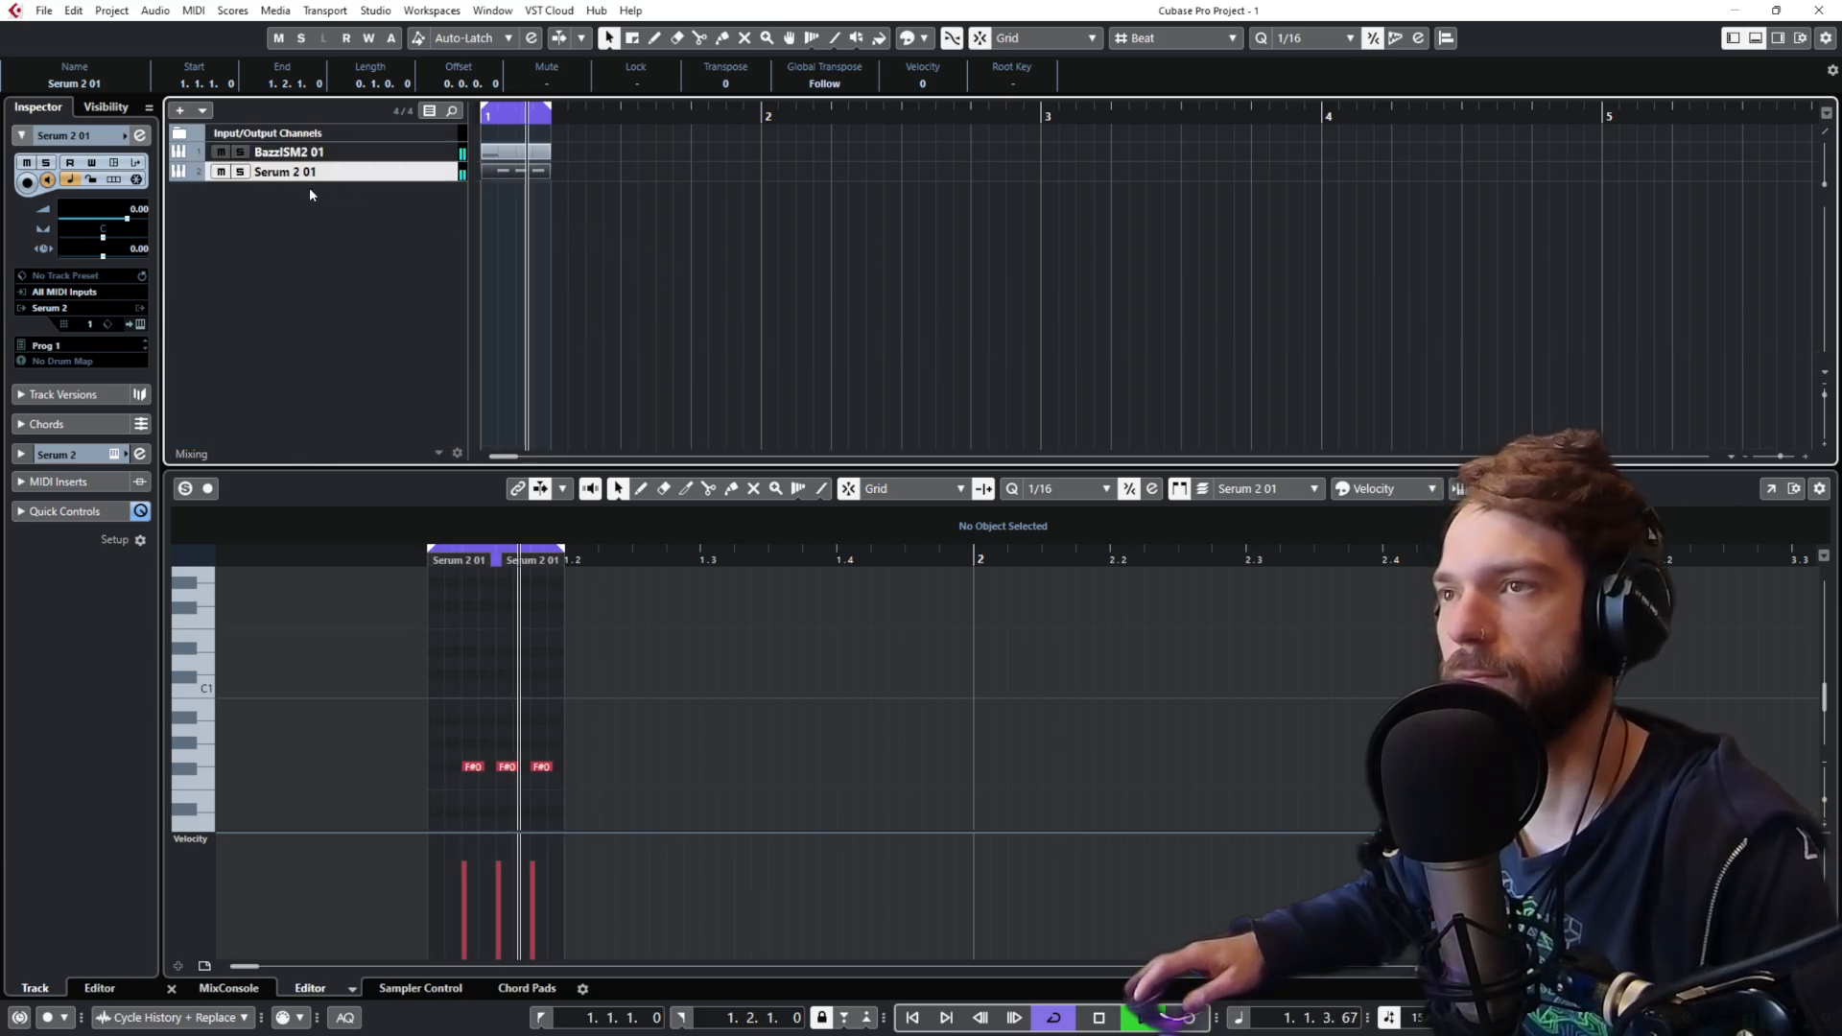
Step: Reopen Serum 2 on its mix page and boost Filter 1's level by a few decibels
{"action": "left_click", "coordinate": [138, 324]}
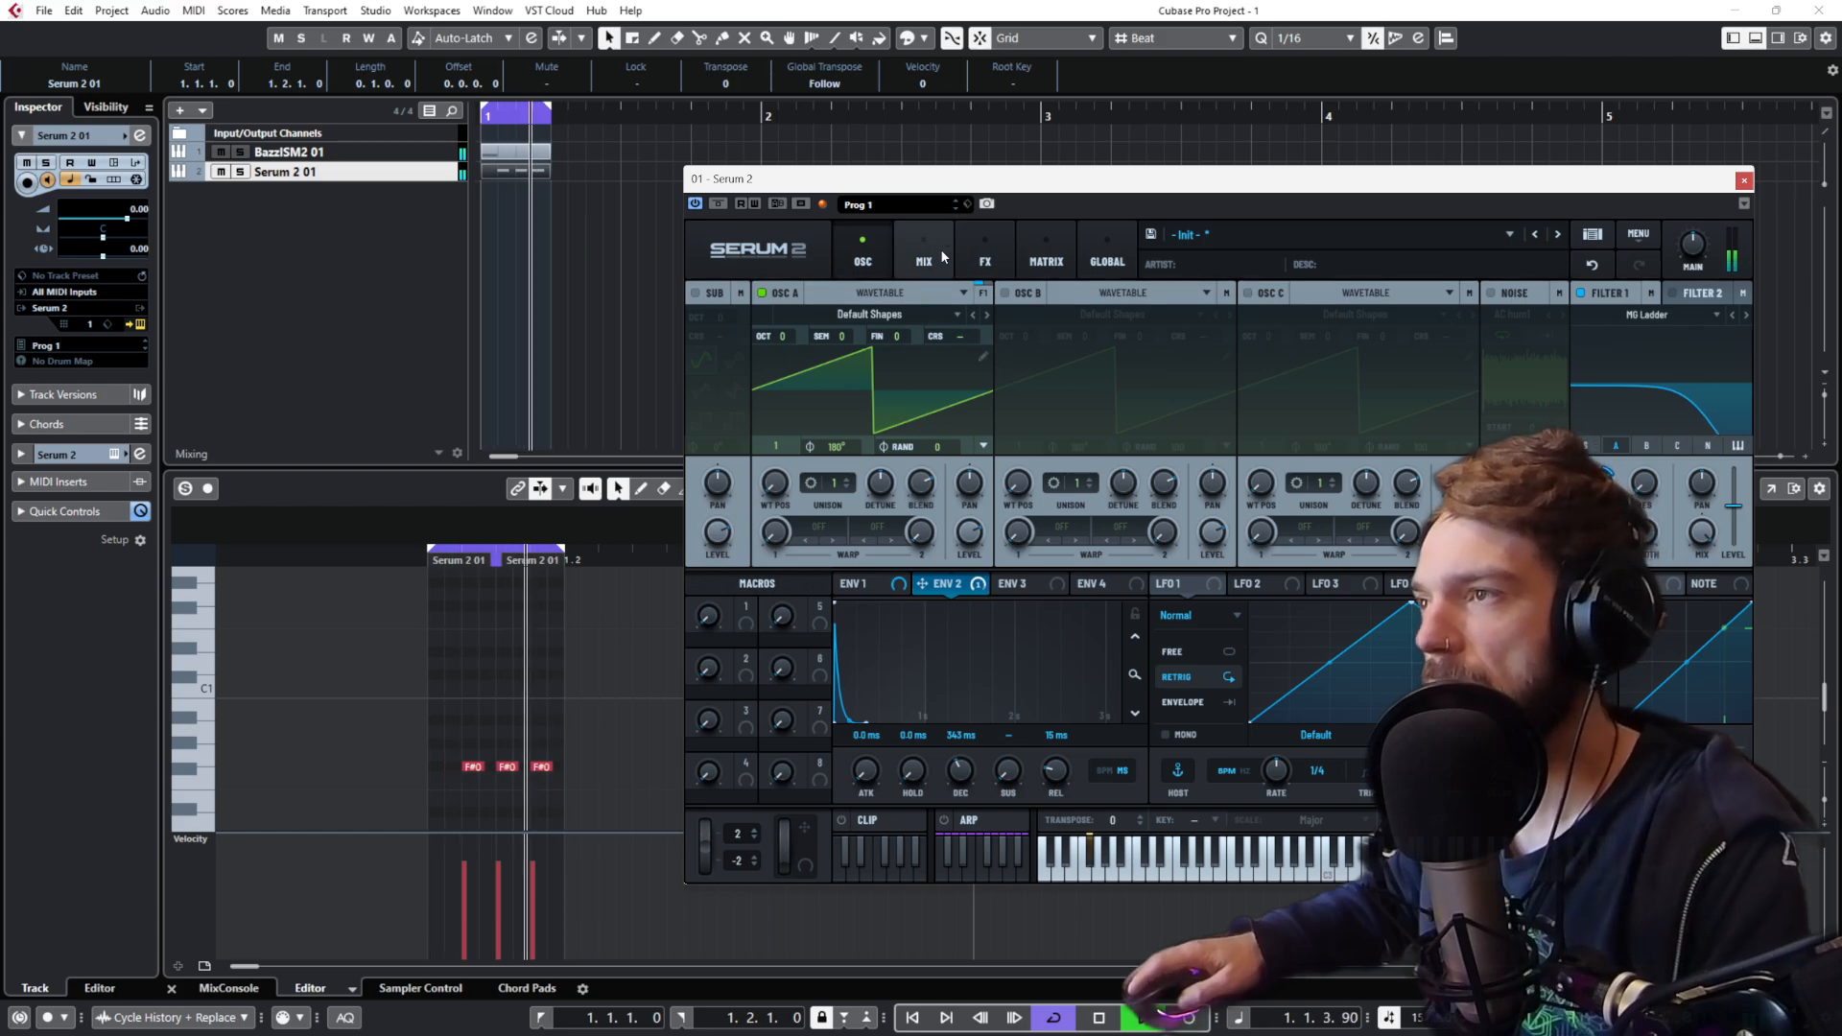
{"action": "left_click", "coordinate": [913, 269]}
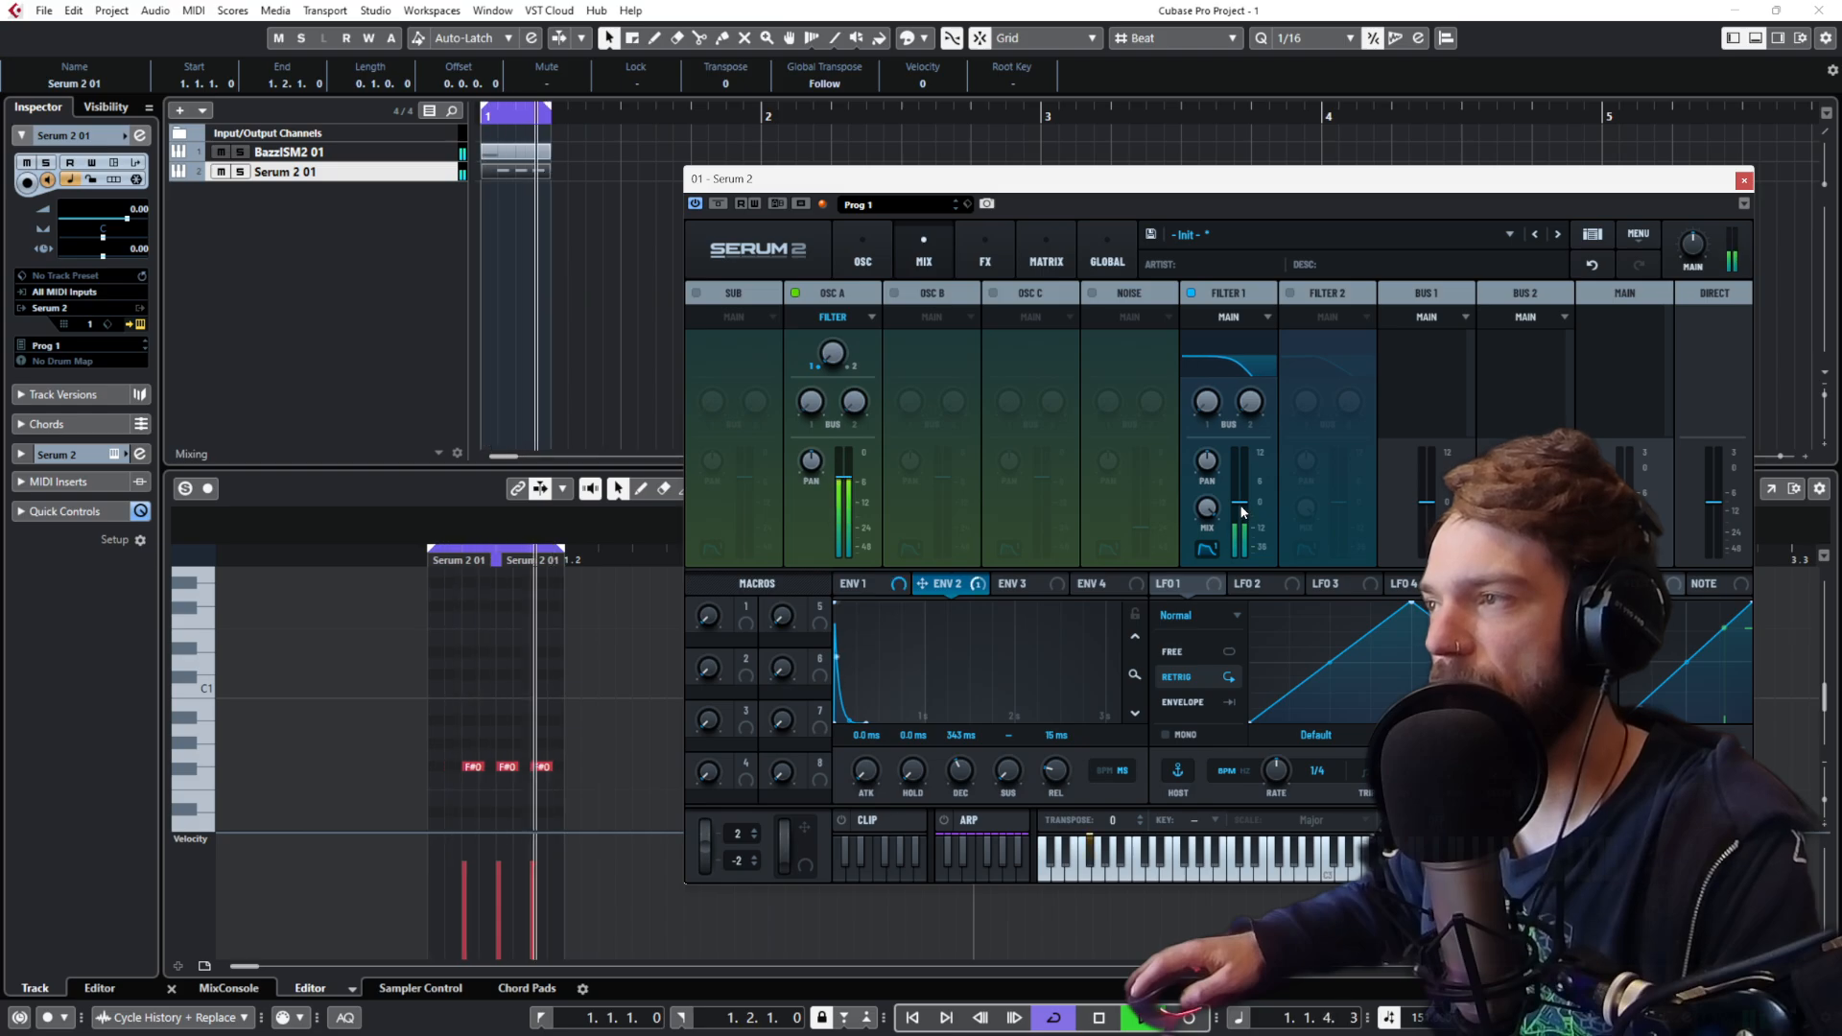
{"action": "left_click_drag", "start_coordinate": [1097, 188], "coordinate": [492, 148]}
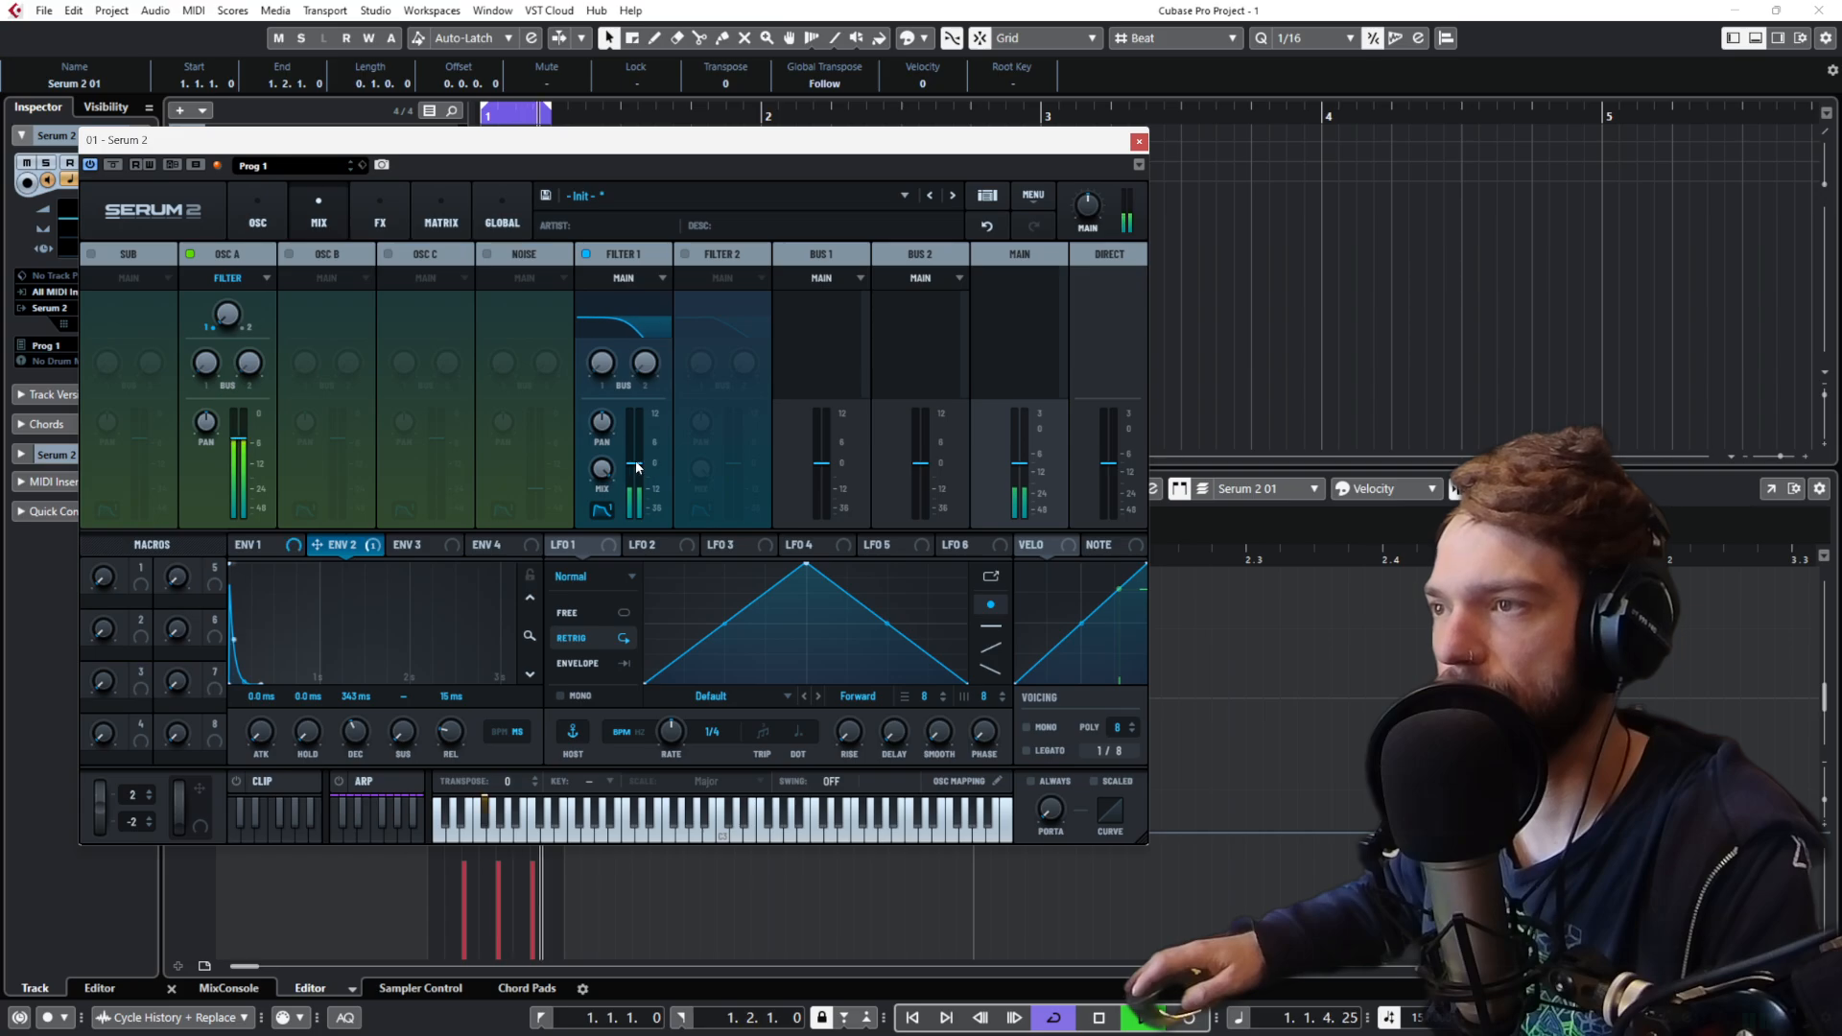
{"action": "left_click_drag", "start_coordinate": [635, 520], "coordinate": [649, 442]}
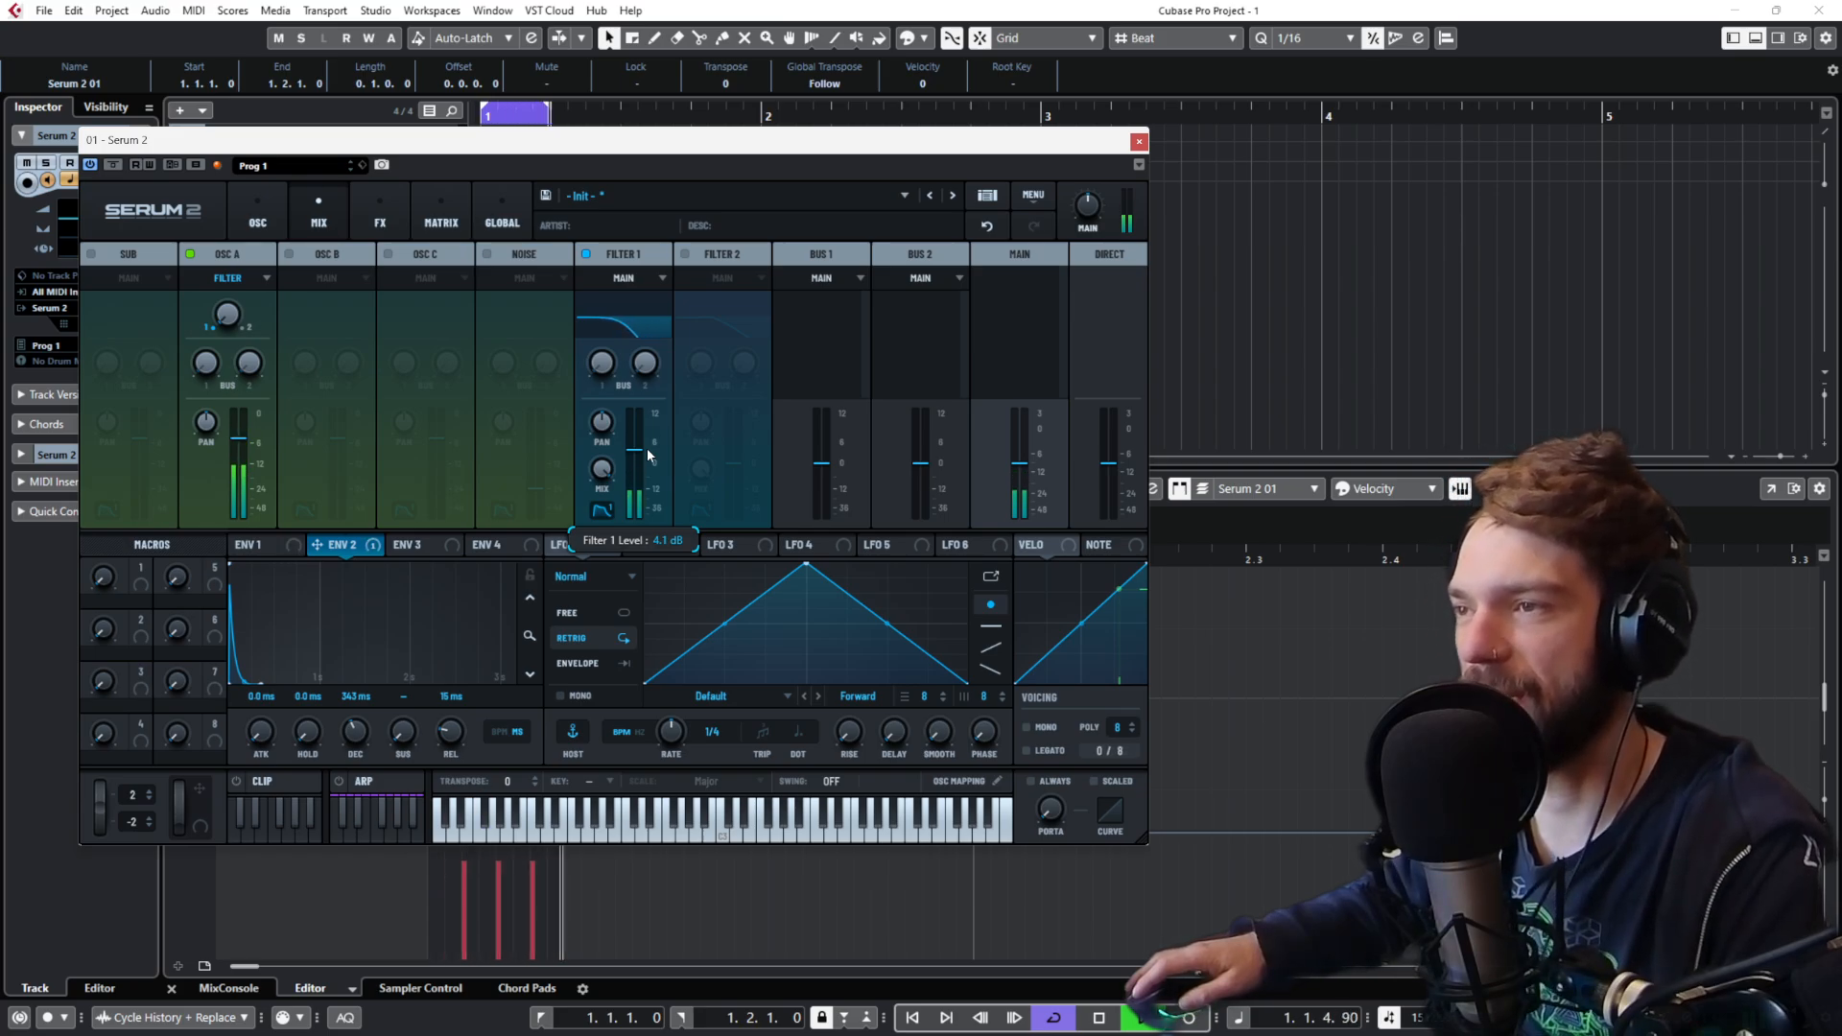
{"action": "left_click_drag", "start_coordinate": [646, 448], "coordinate": [646, 455]}
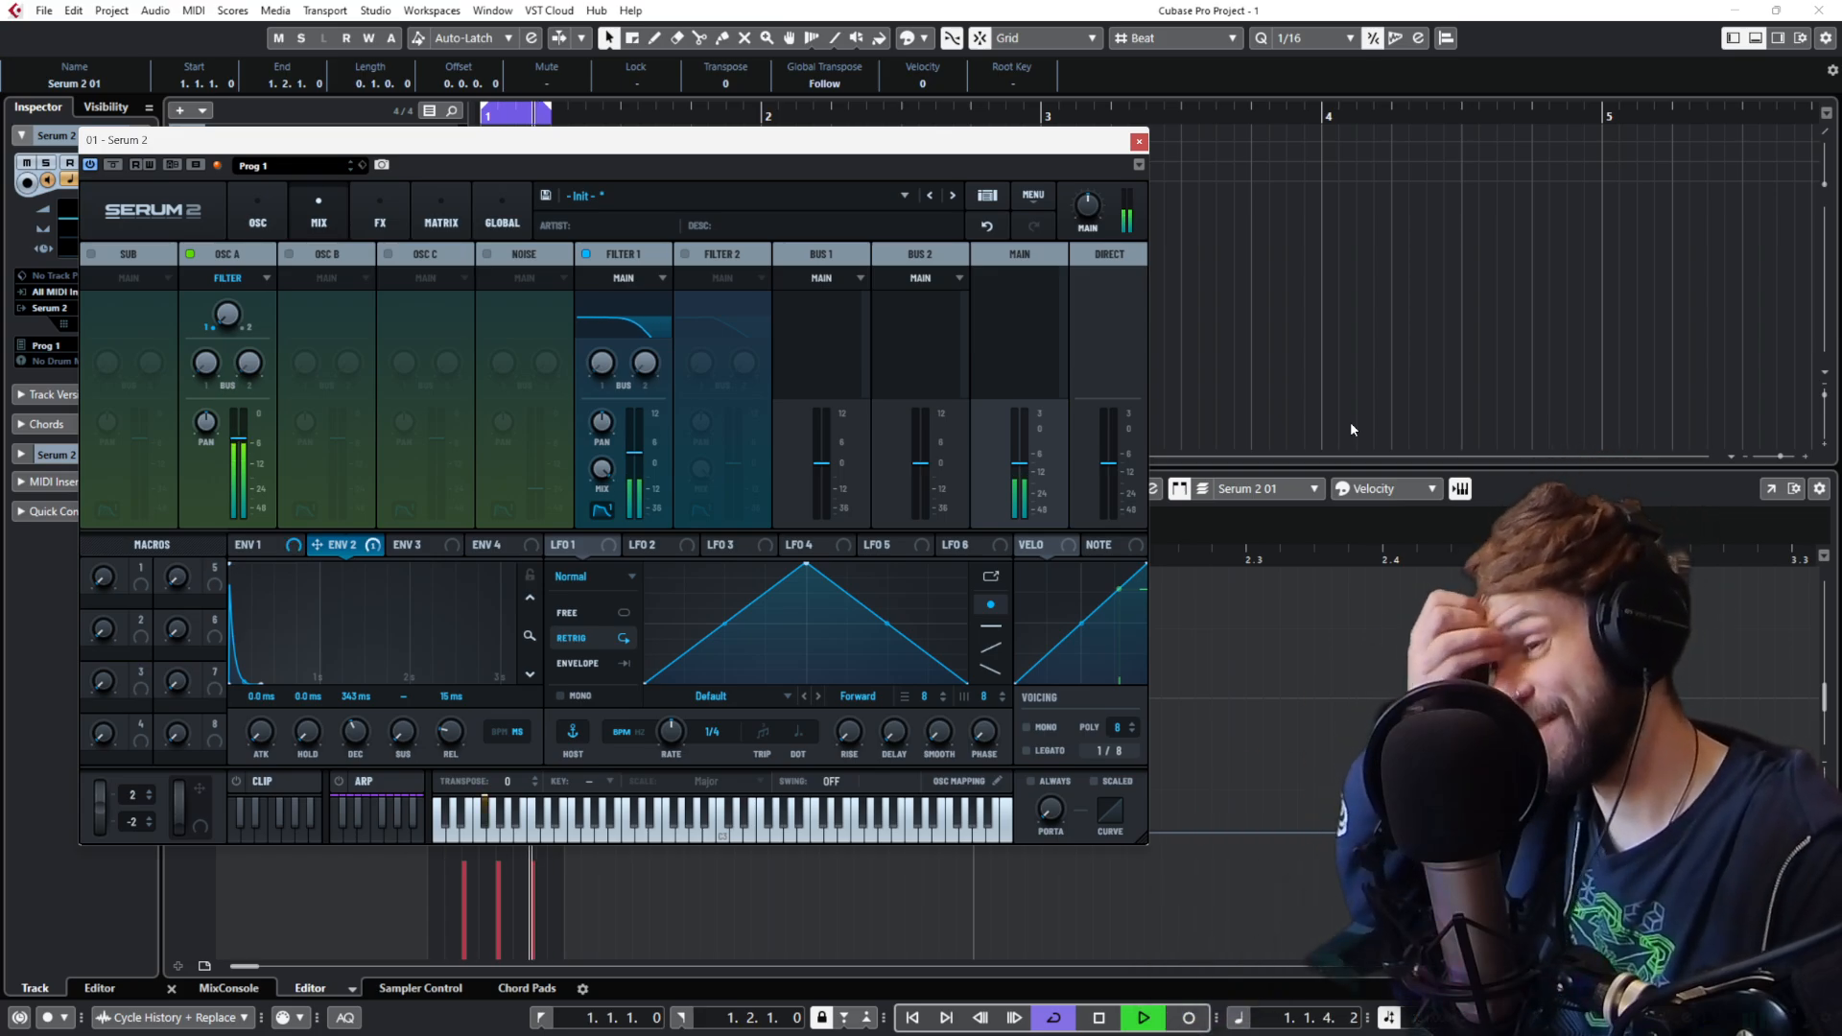
Step: Open the mixer and try Filter 1's wet mix at 19% before turning it back up
{"action": "key", "text": "F3"}
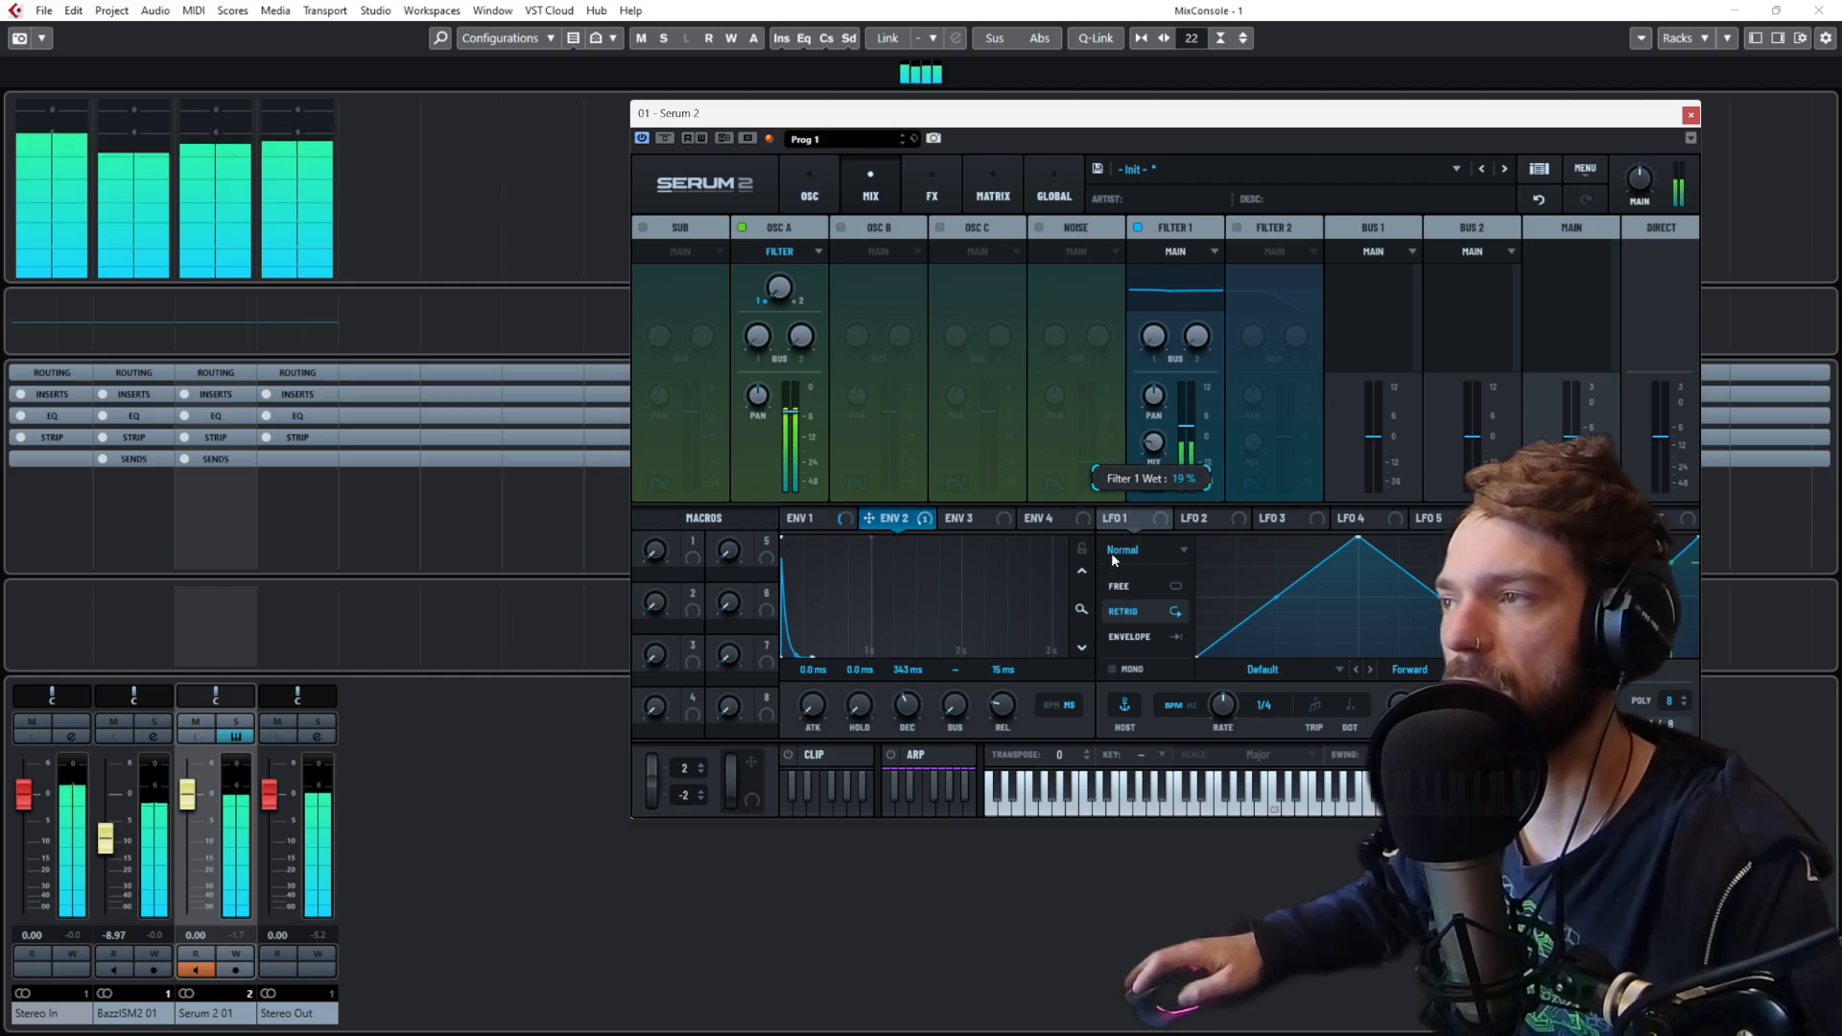
{"action": "left_click_drag", "start_coordinate": [1100, 458], "coordinate": [1106, 411]}
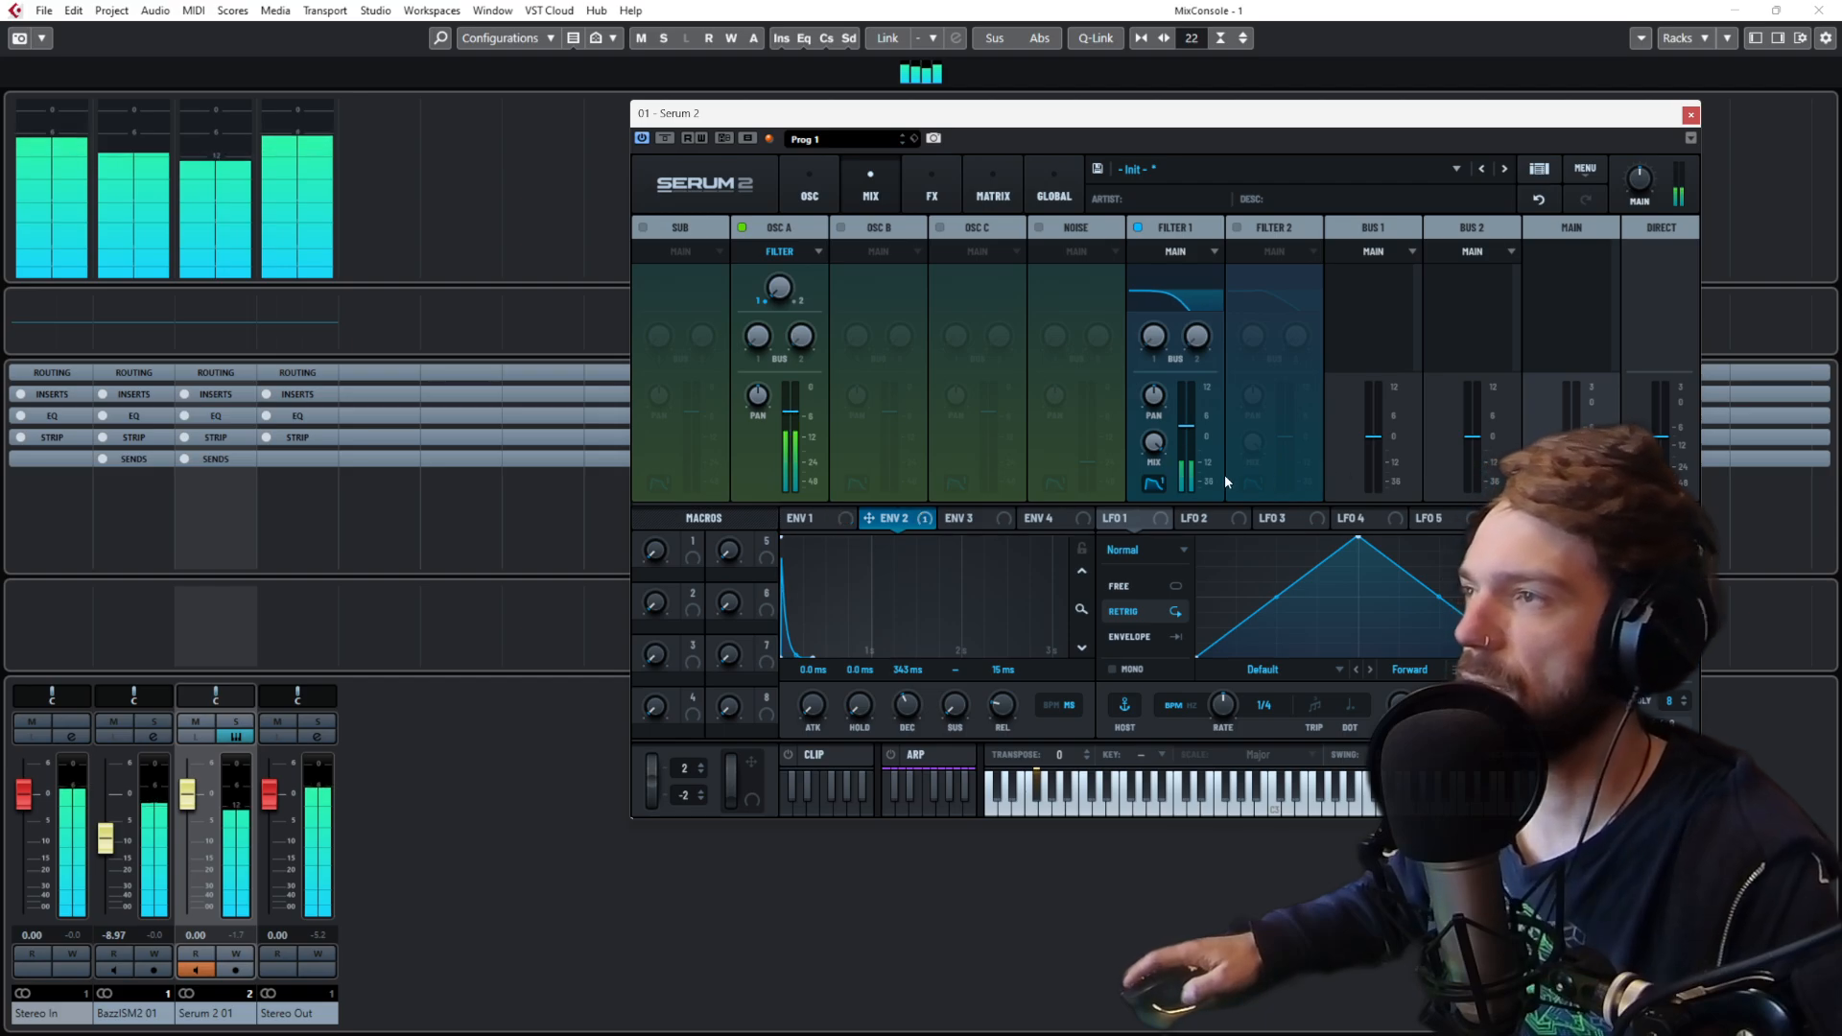
Step: Add a Bode effect to Serum 2's main effects chain and set its wet mix to 100%
{"action": "left_click_drag", "start_coordinate": [1131, 113], "coordinate": [939, 168]}
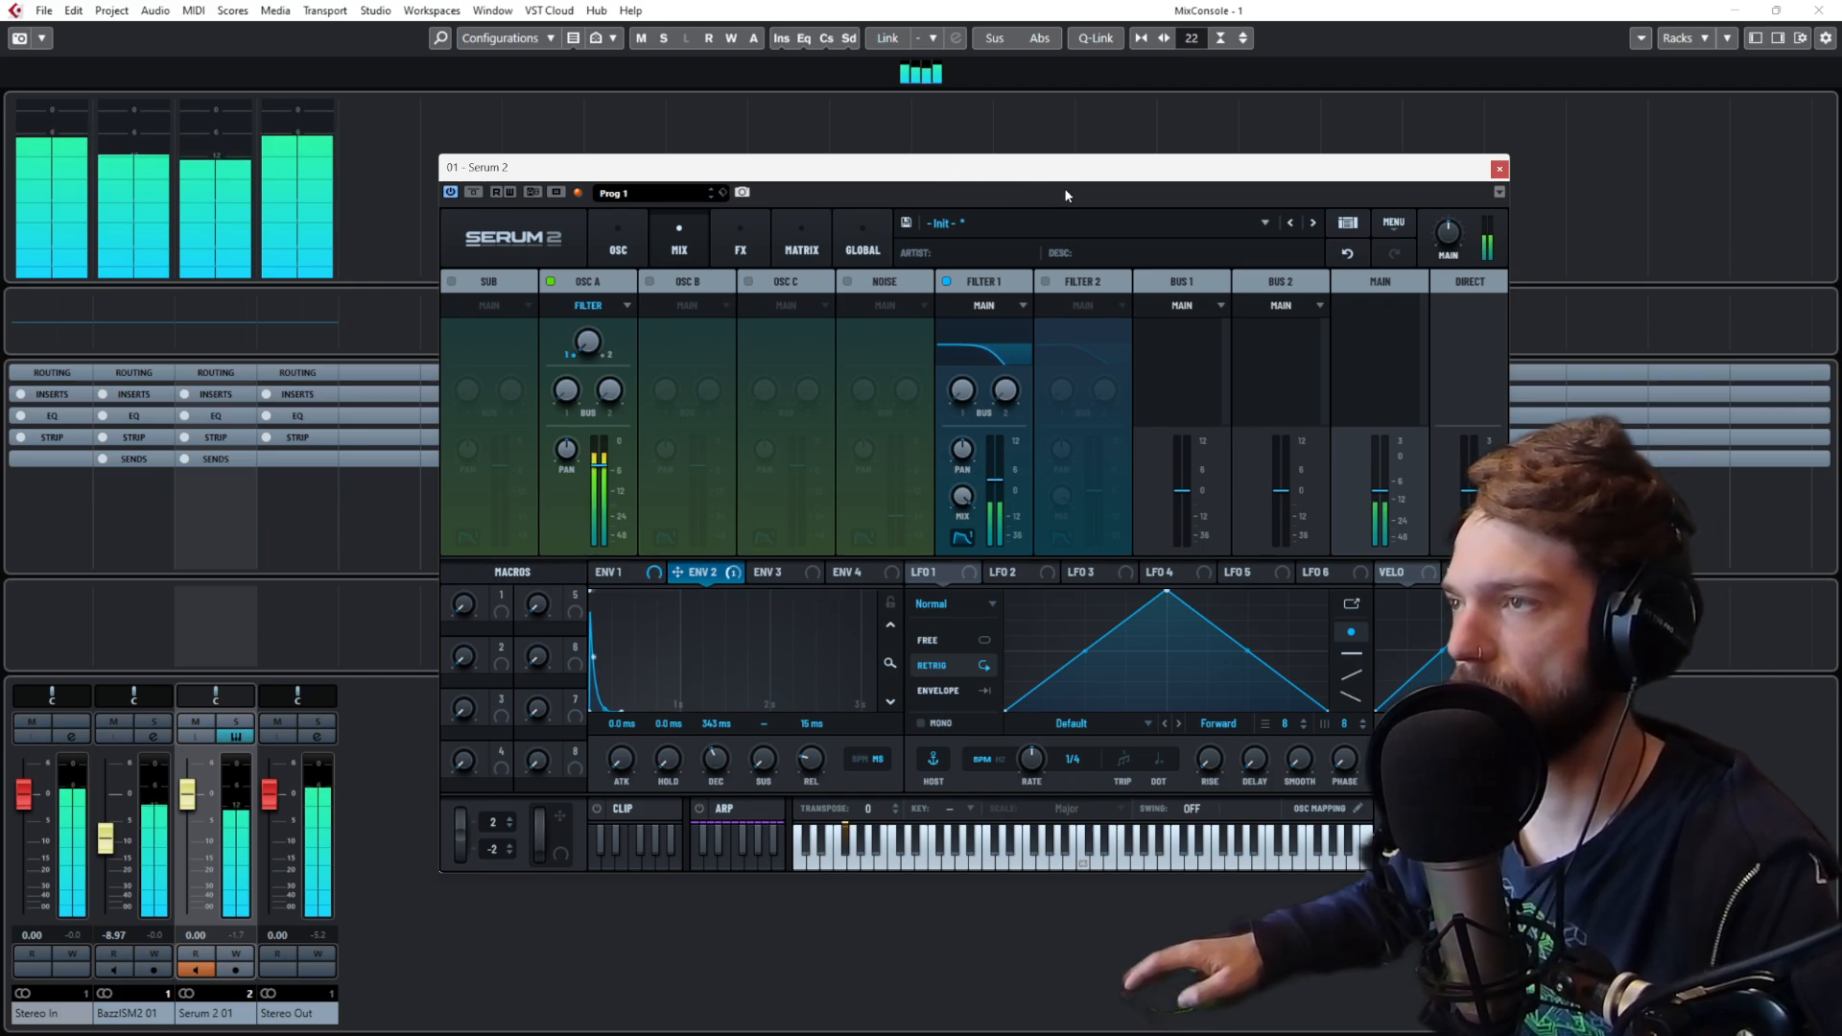
{"action": "left_click", "coordinate": [729, 244]}
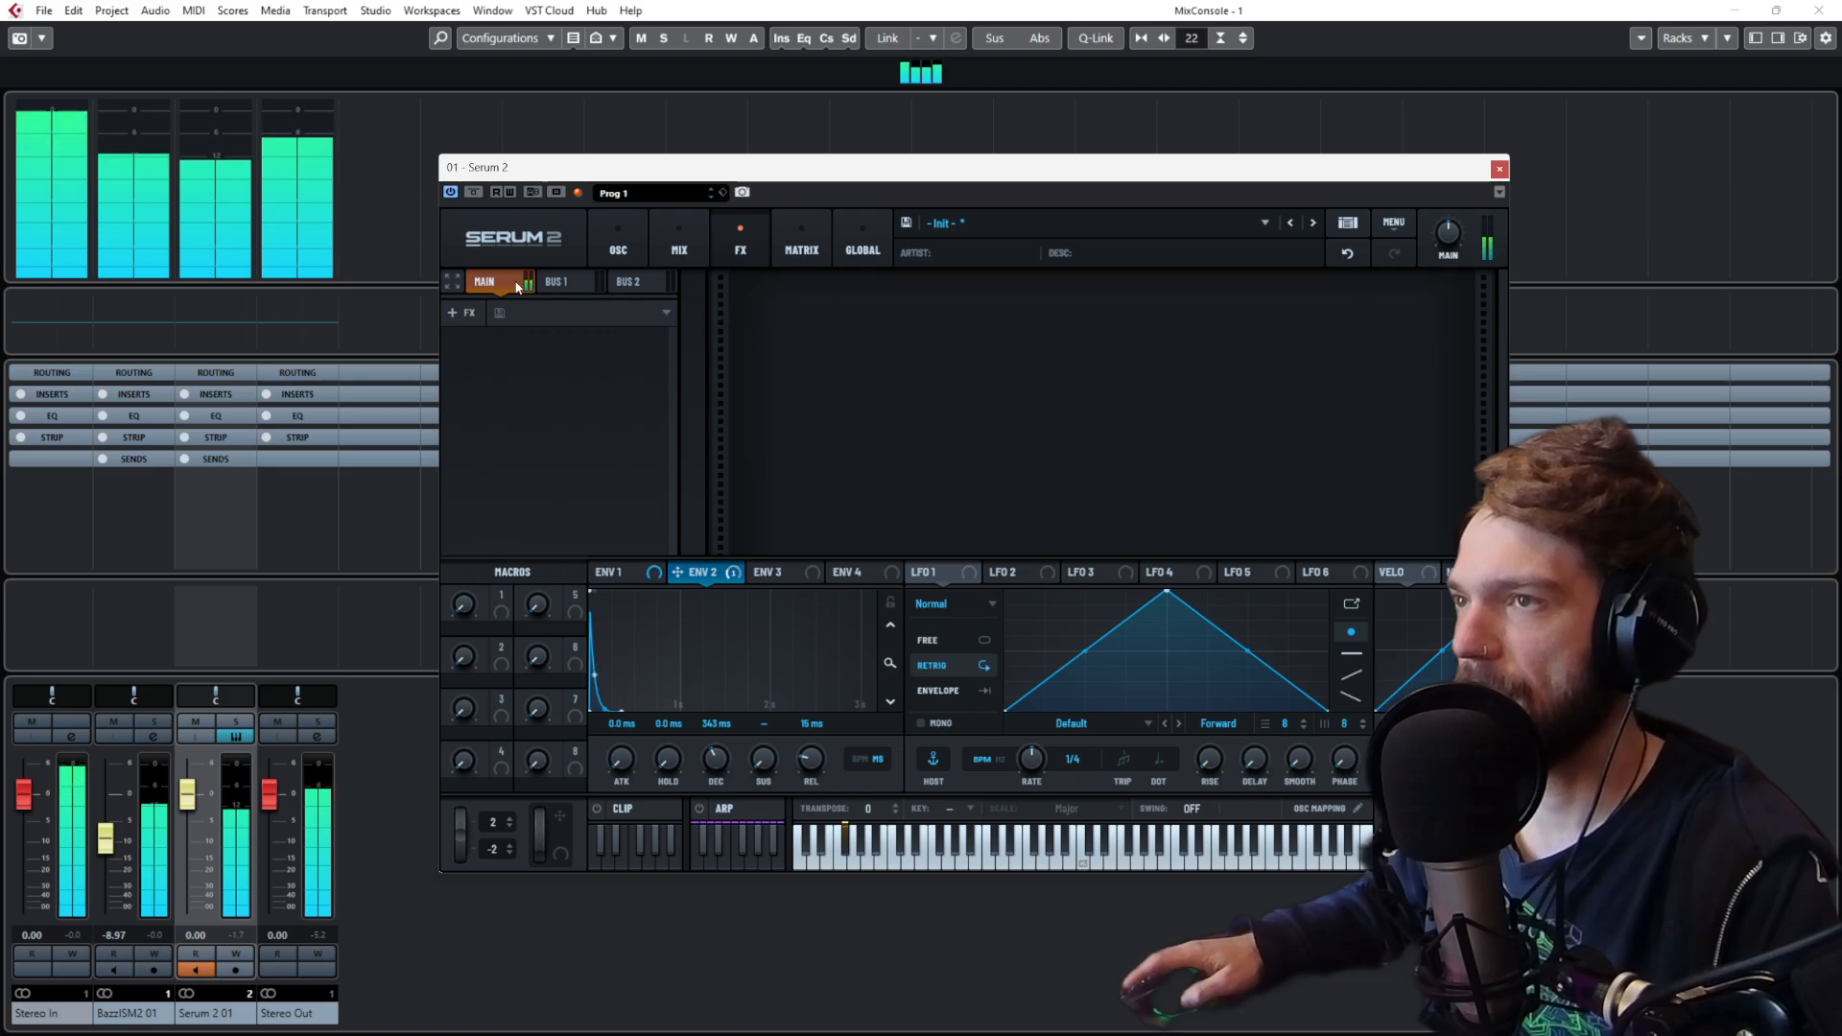
{"action": "left_click", "coordinate": [453, 313]}
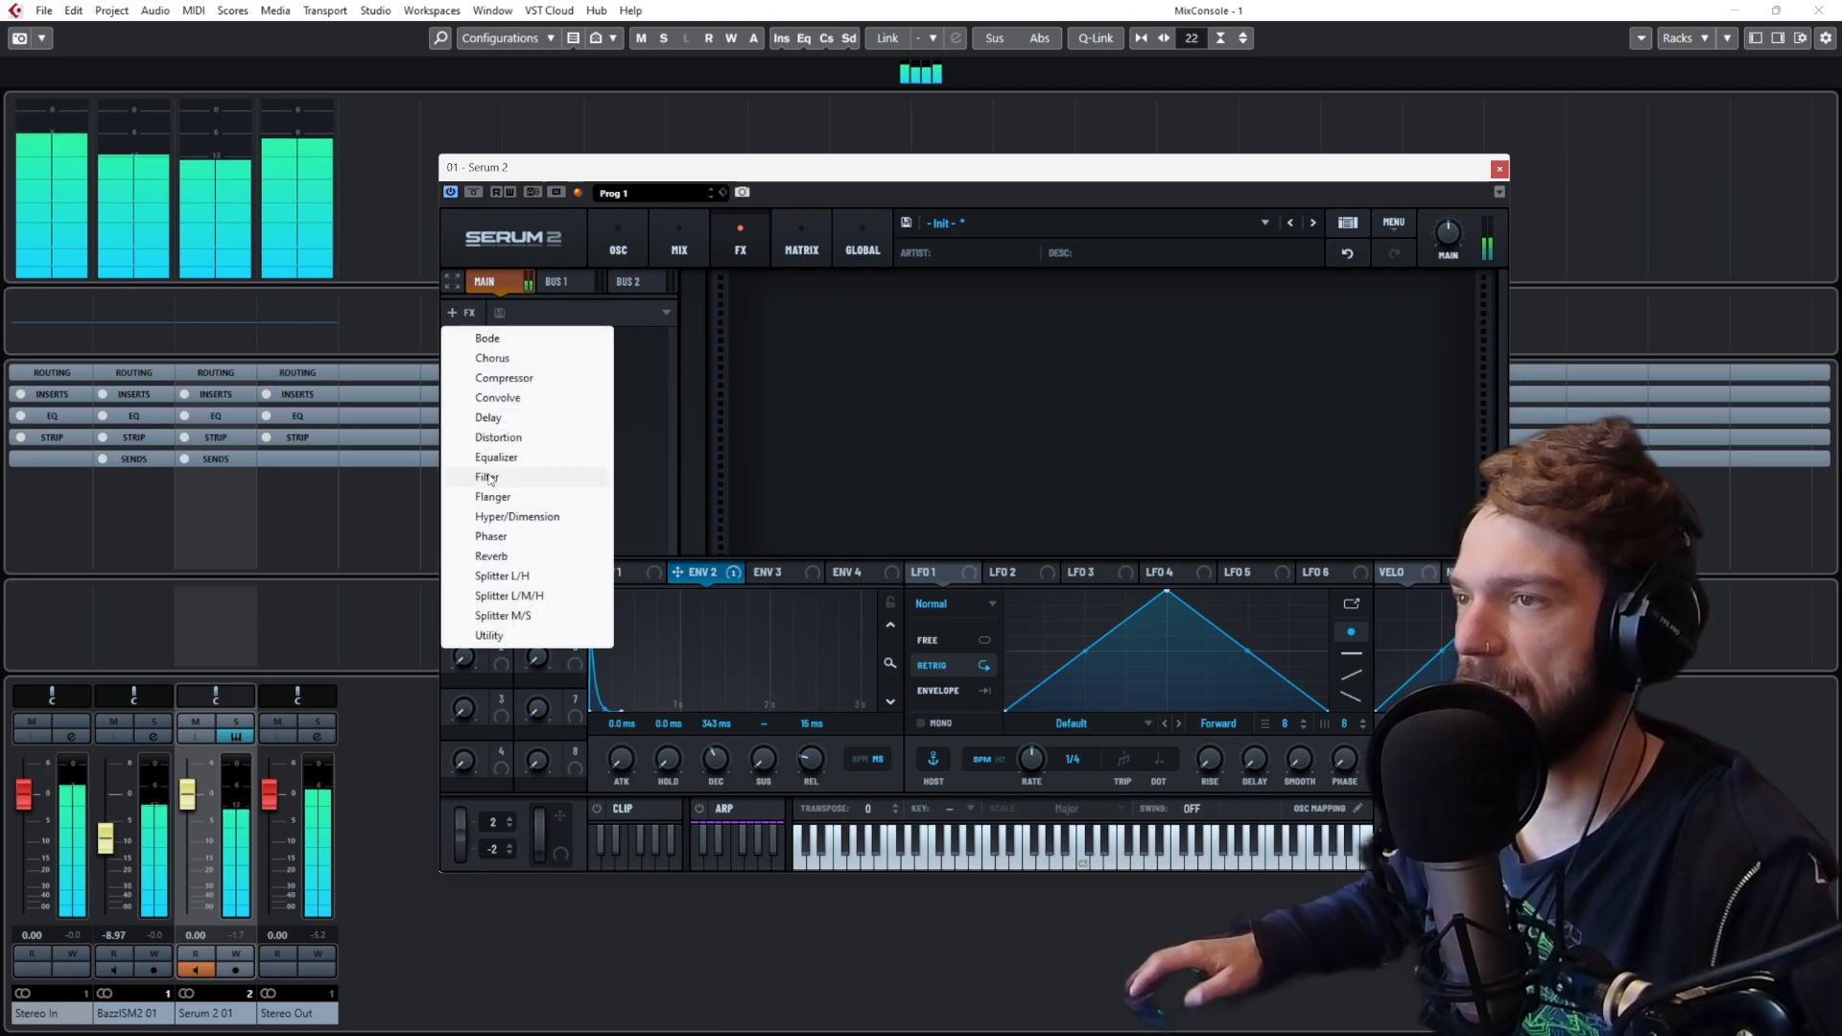
{"action": "left_click", "coordinate": [498, 341]}
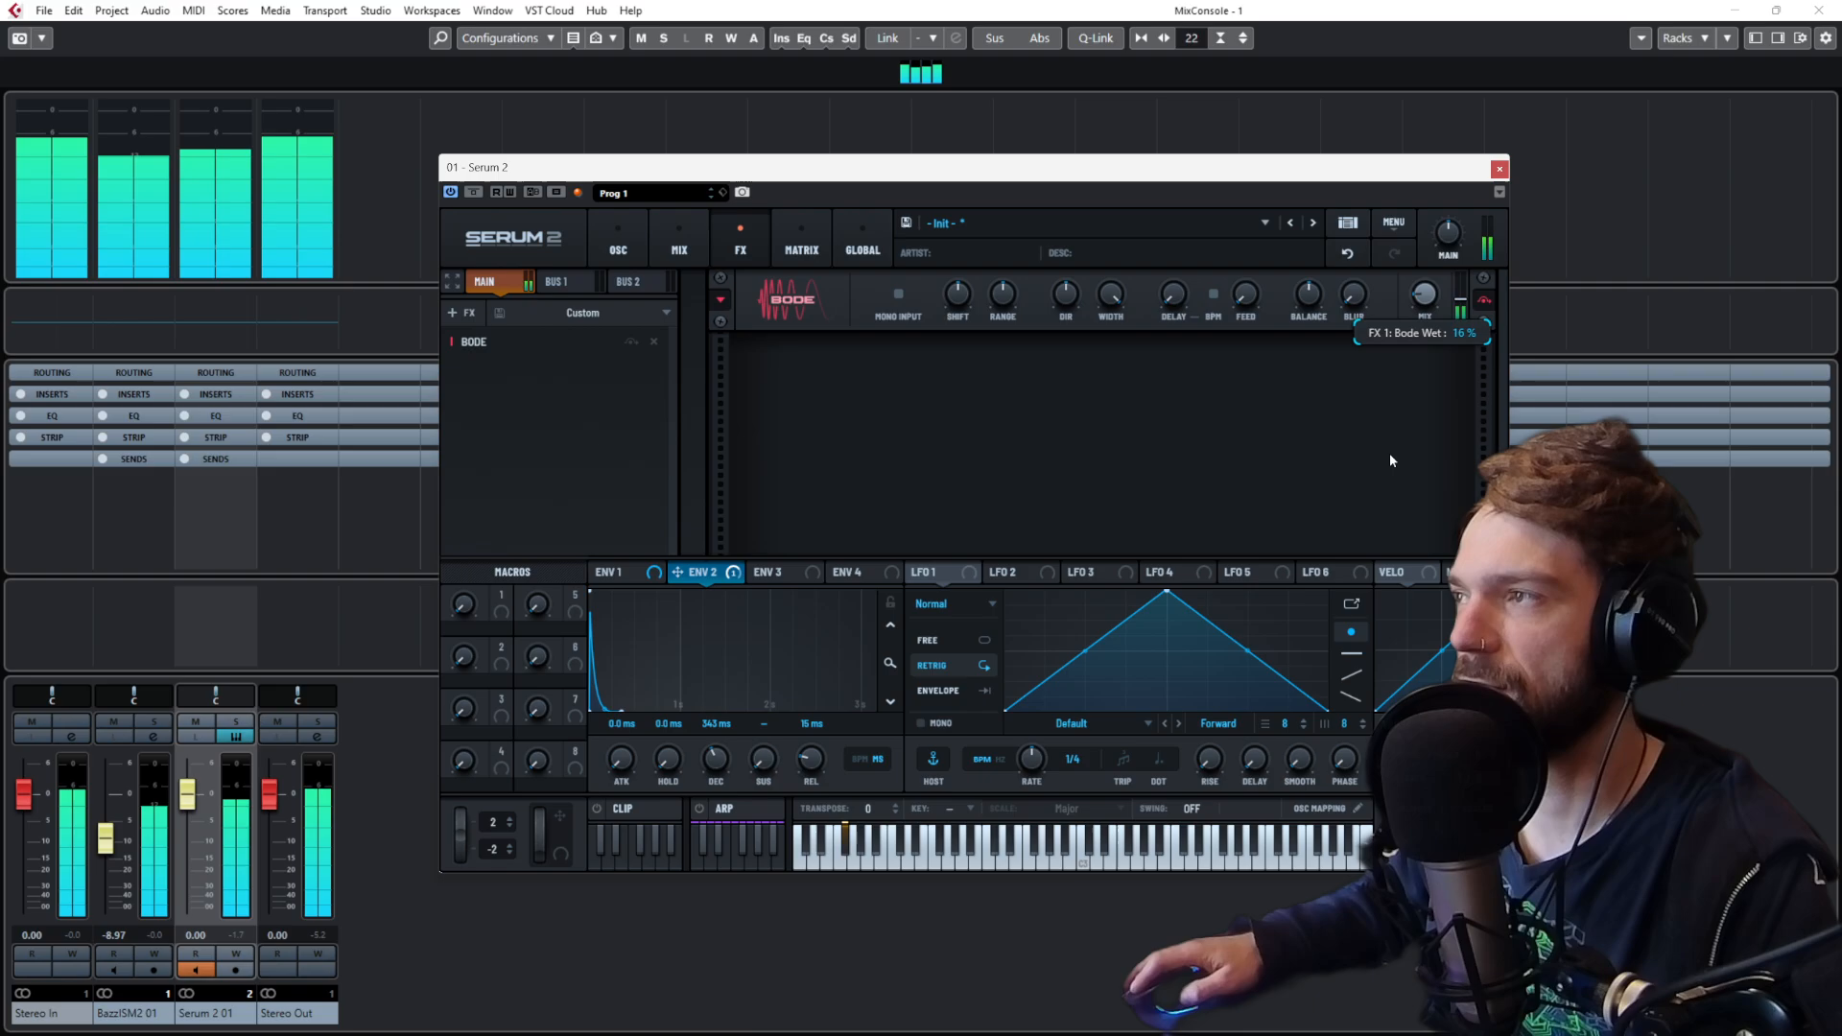
{"action": "left_click_drag", "start_coordinate": [1391, 455], "coordinate": [1375, 251]}
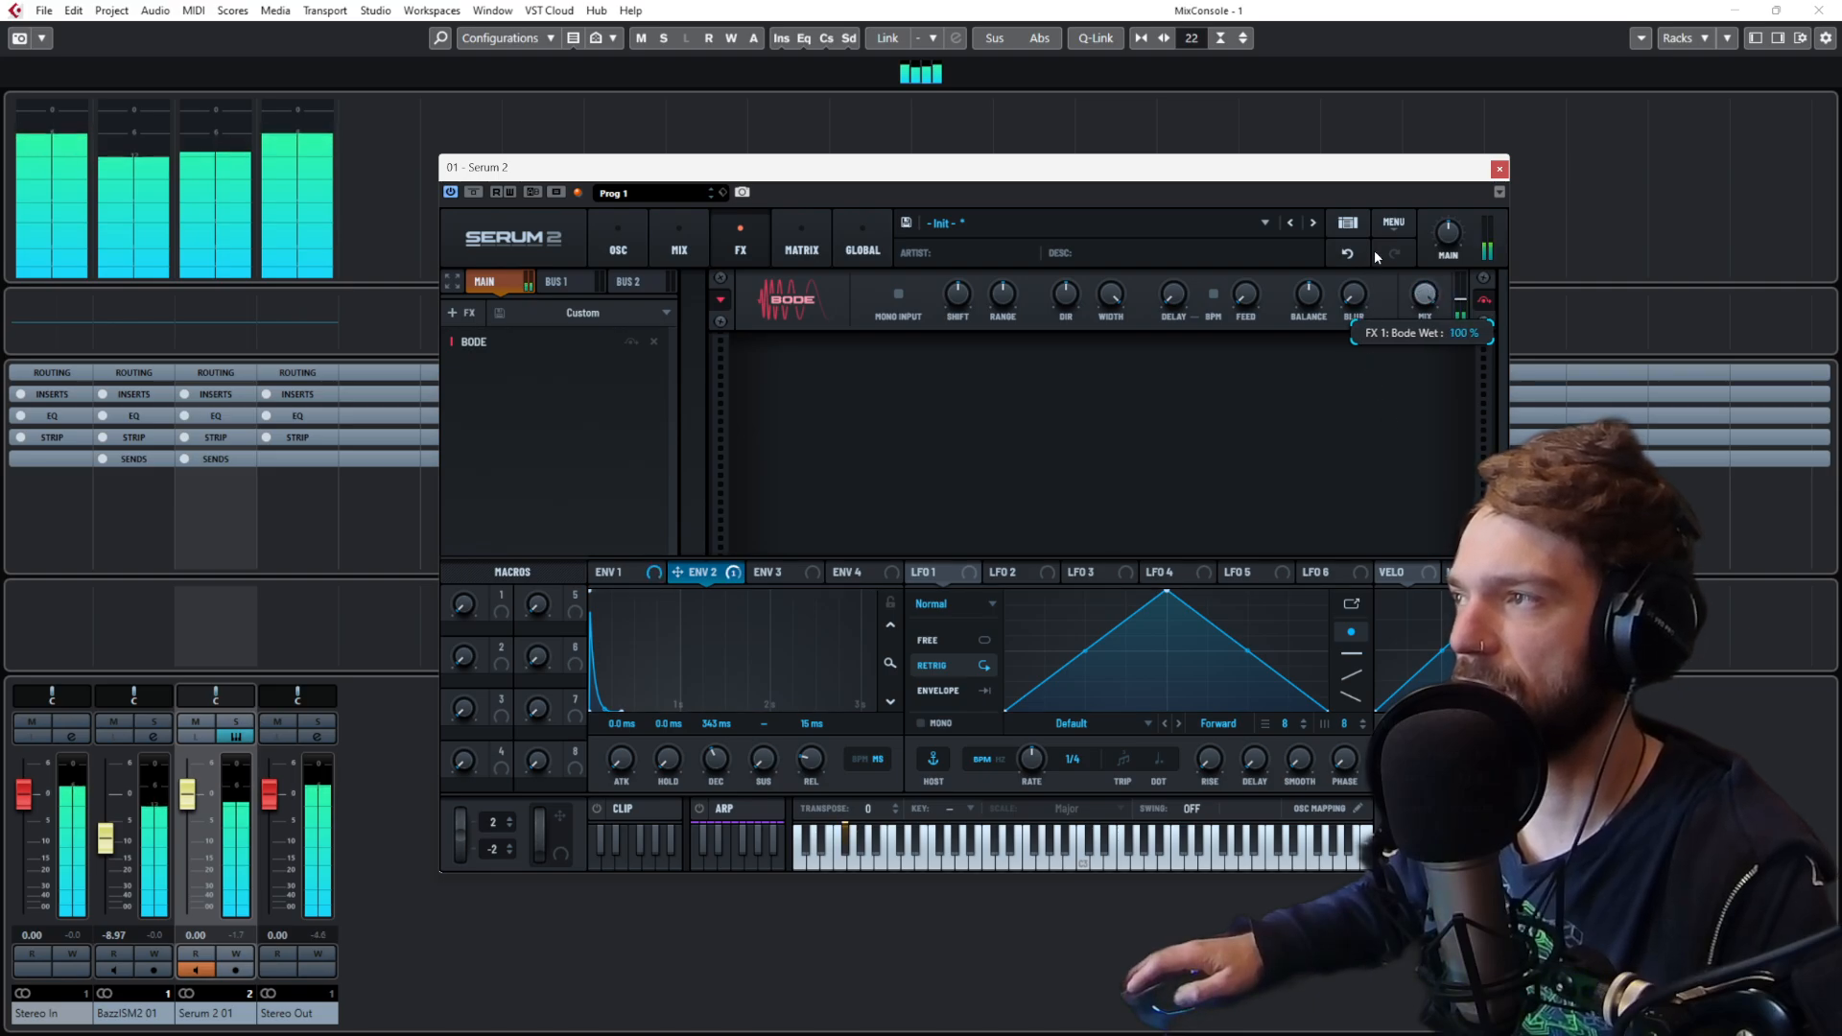
Step: Try the Bode effect's balance at -8% and reset it to 0
{"action": "left_click_drag", "start_coordinate": [1341, 168], "coordinate": [1081, 134]}
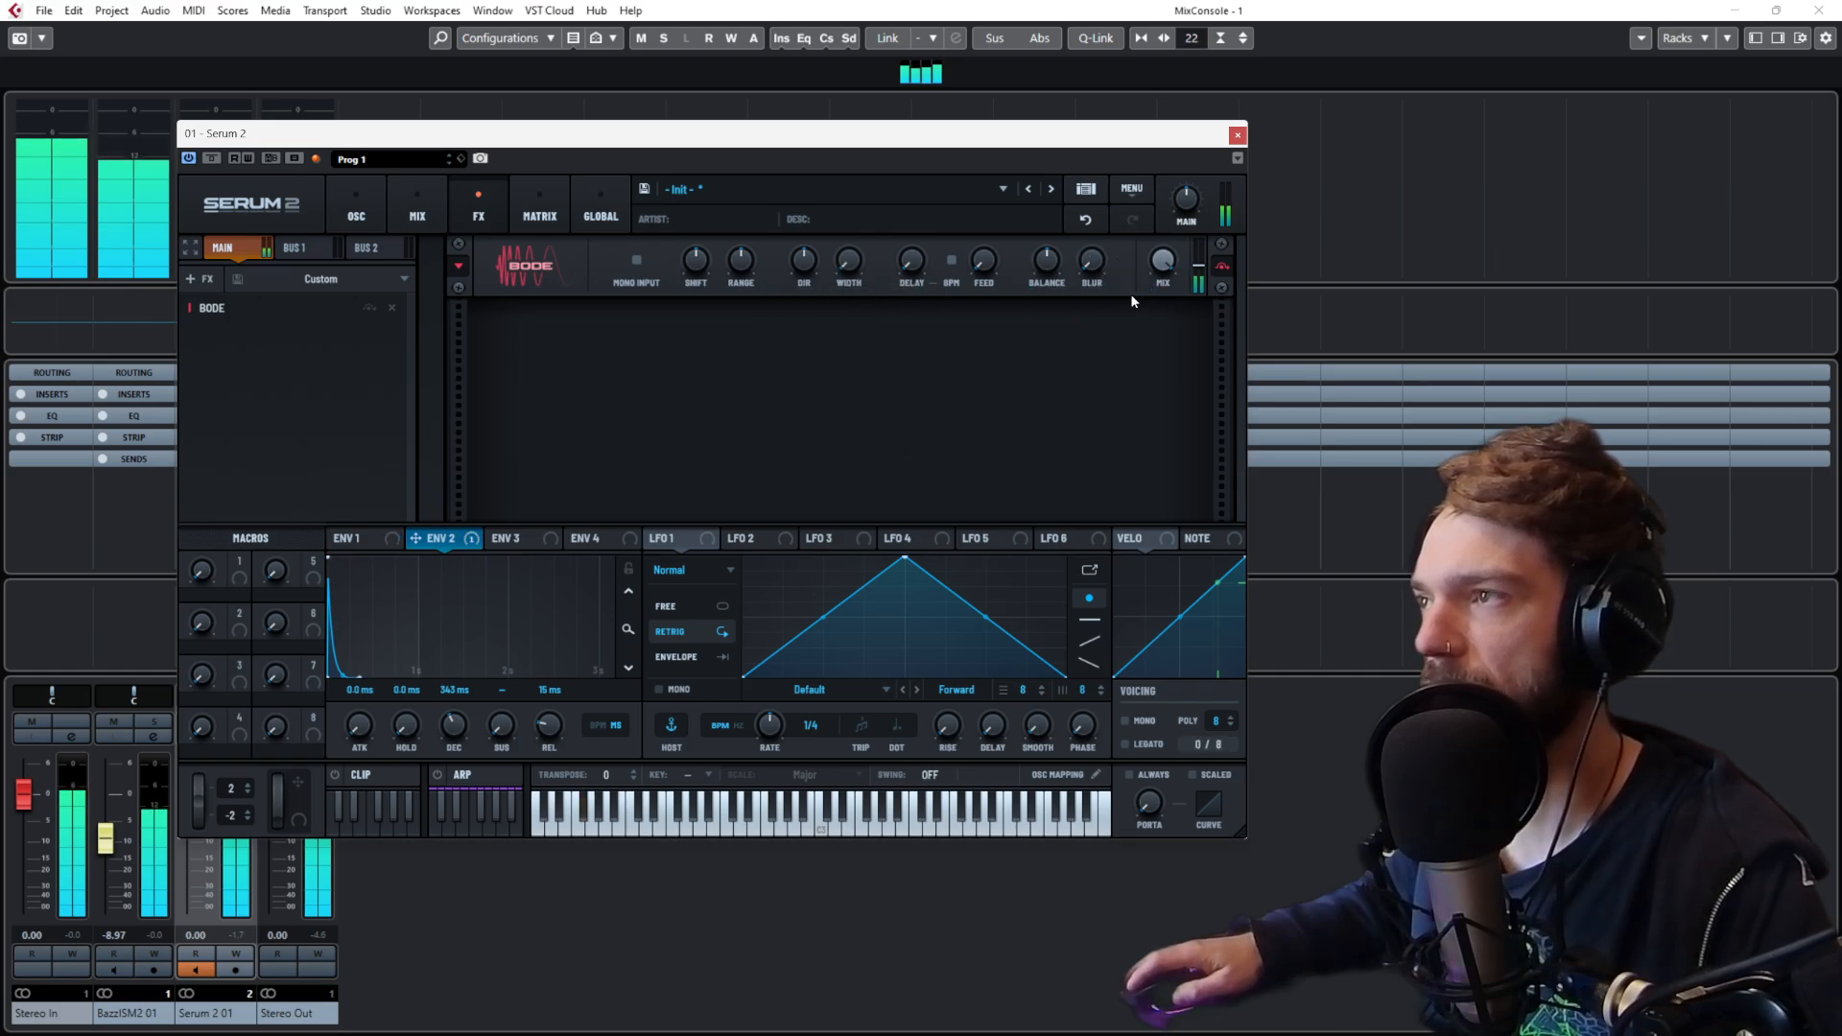
{"action": "left_click_drag", "start_coordinate": [1051, 249], "coordinate": [1050, 254]}
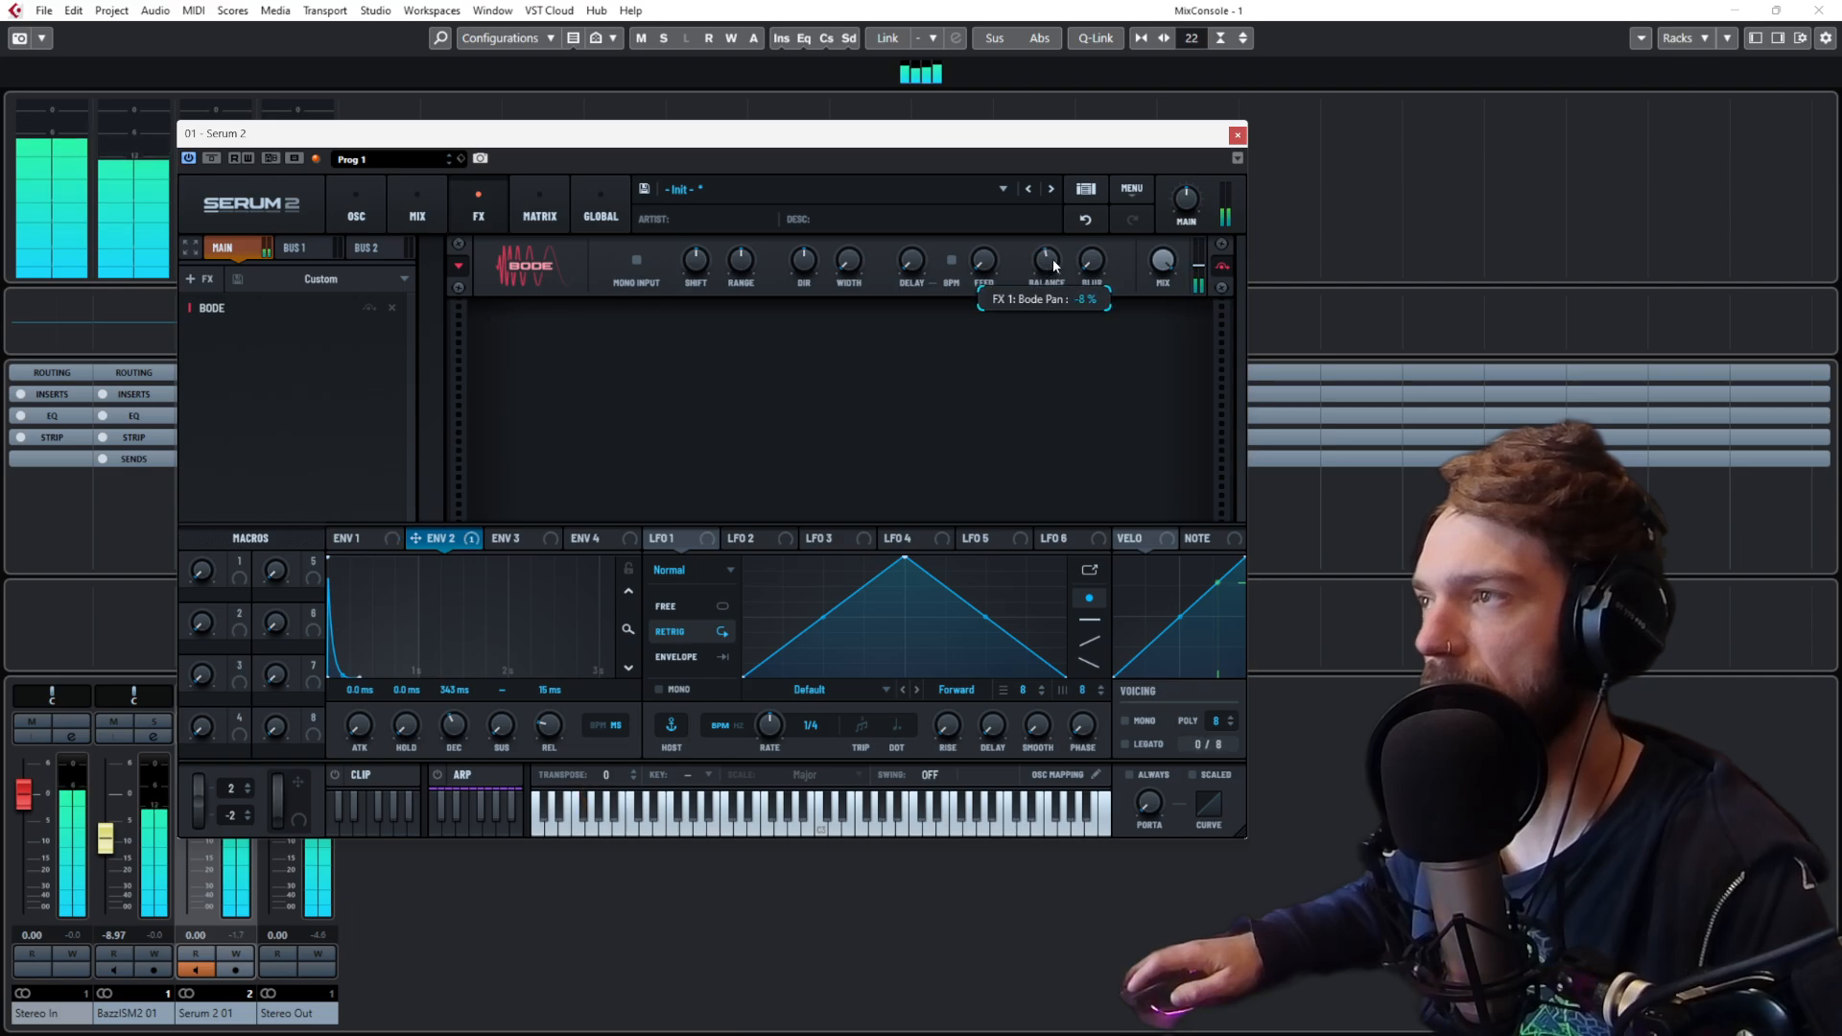
{"action": "double_click", "coordinate": [1062, 265]}
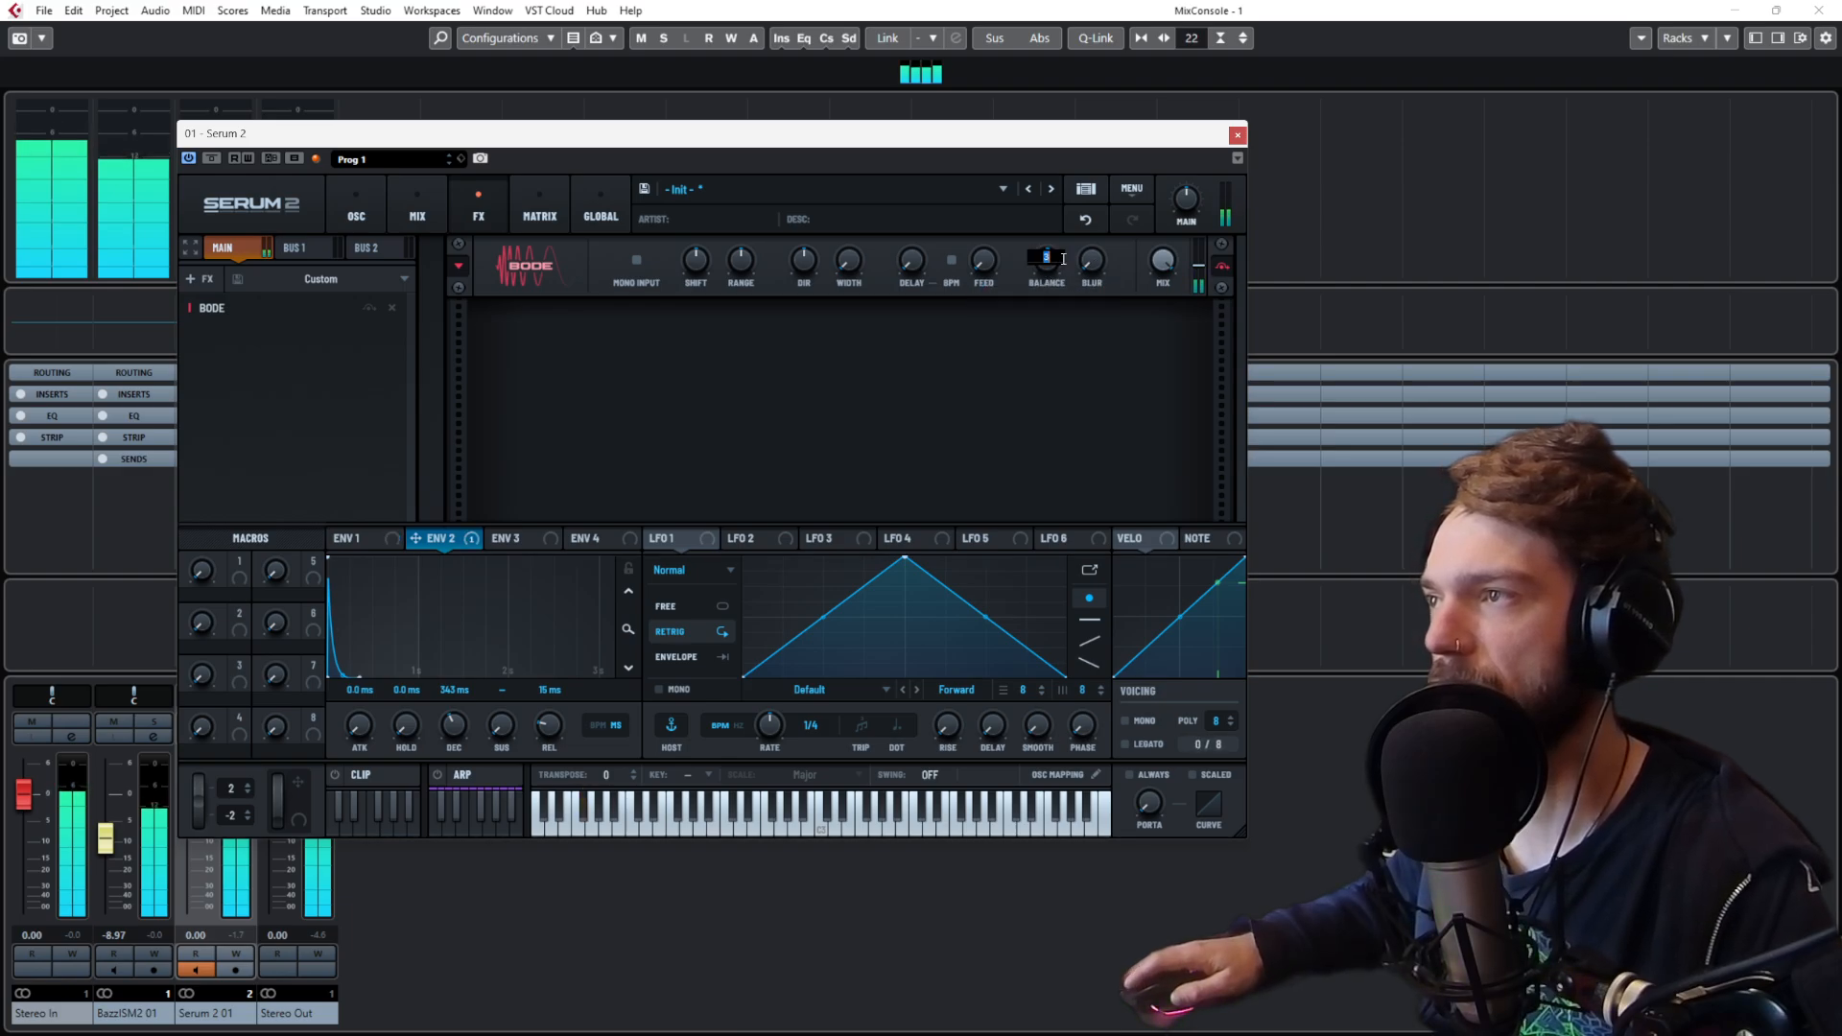
{"action": "type", "text": "0"}
{"action": "key", "text": "Return"}
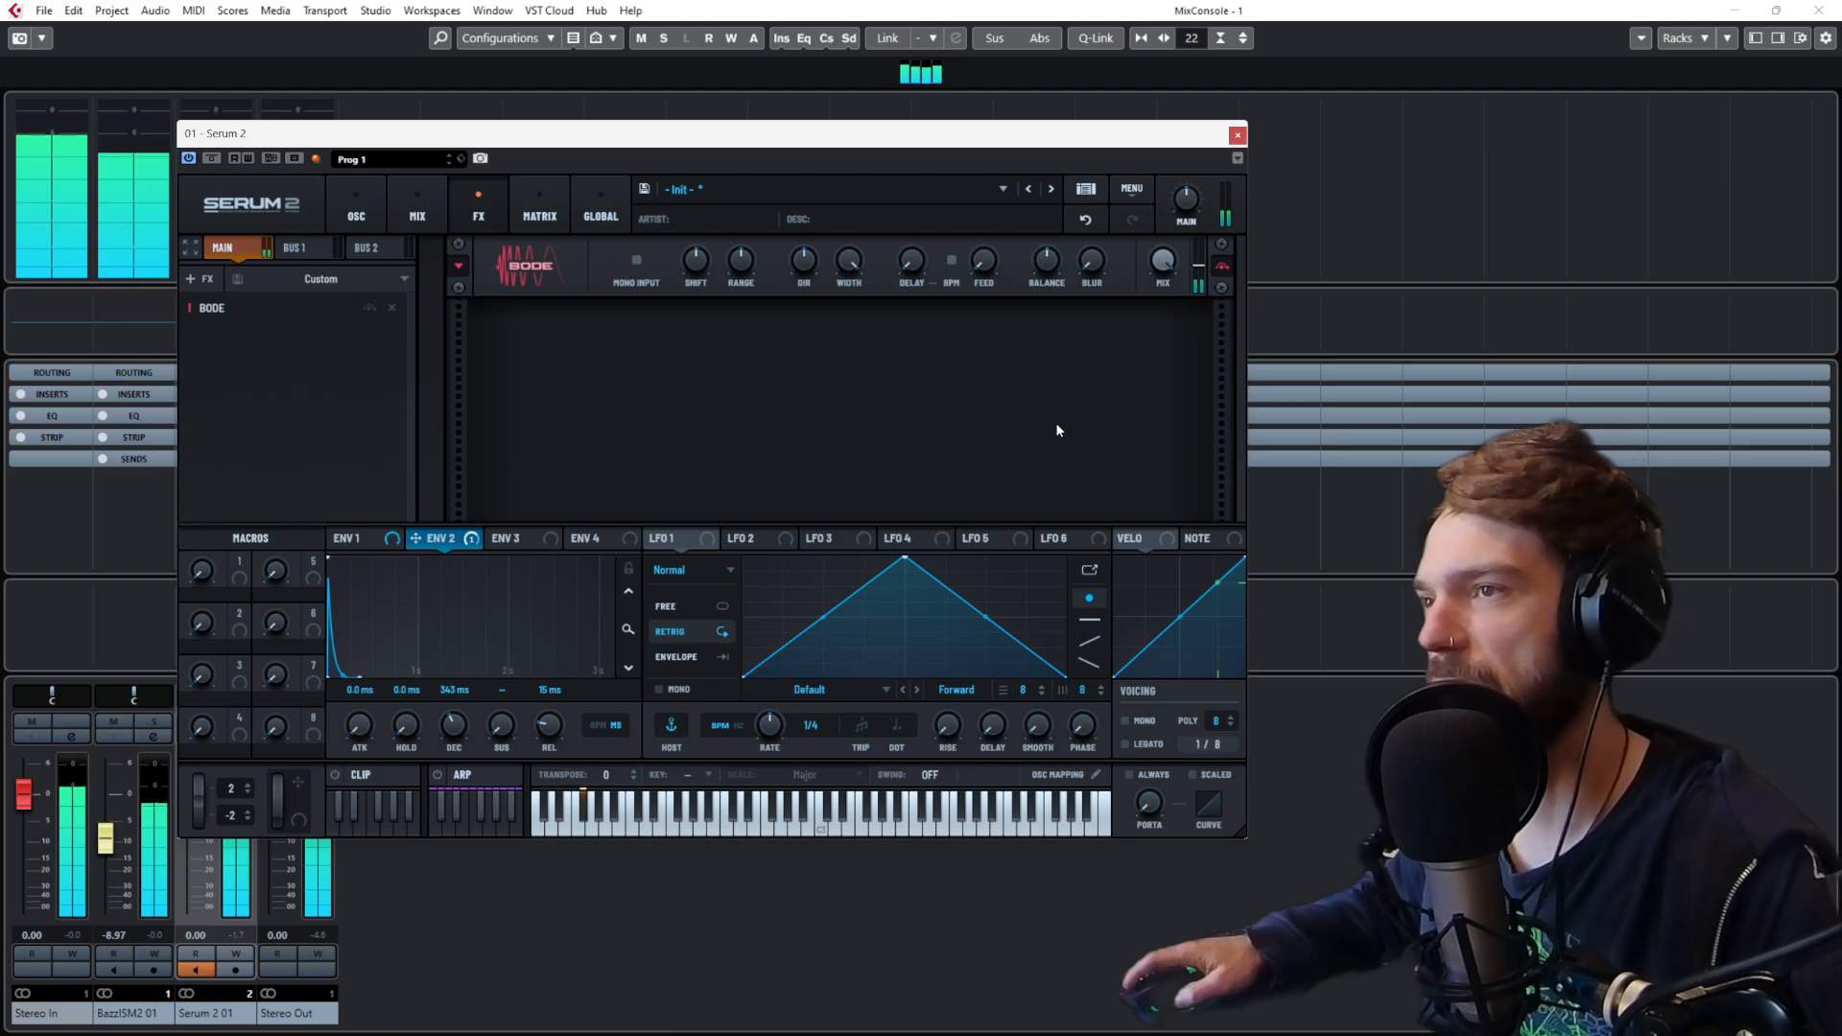
Step: Check the bassline notes in the project window with Serum 2 moved aside, and return to the mixer
{"action": "key", "text": "F3"}
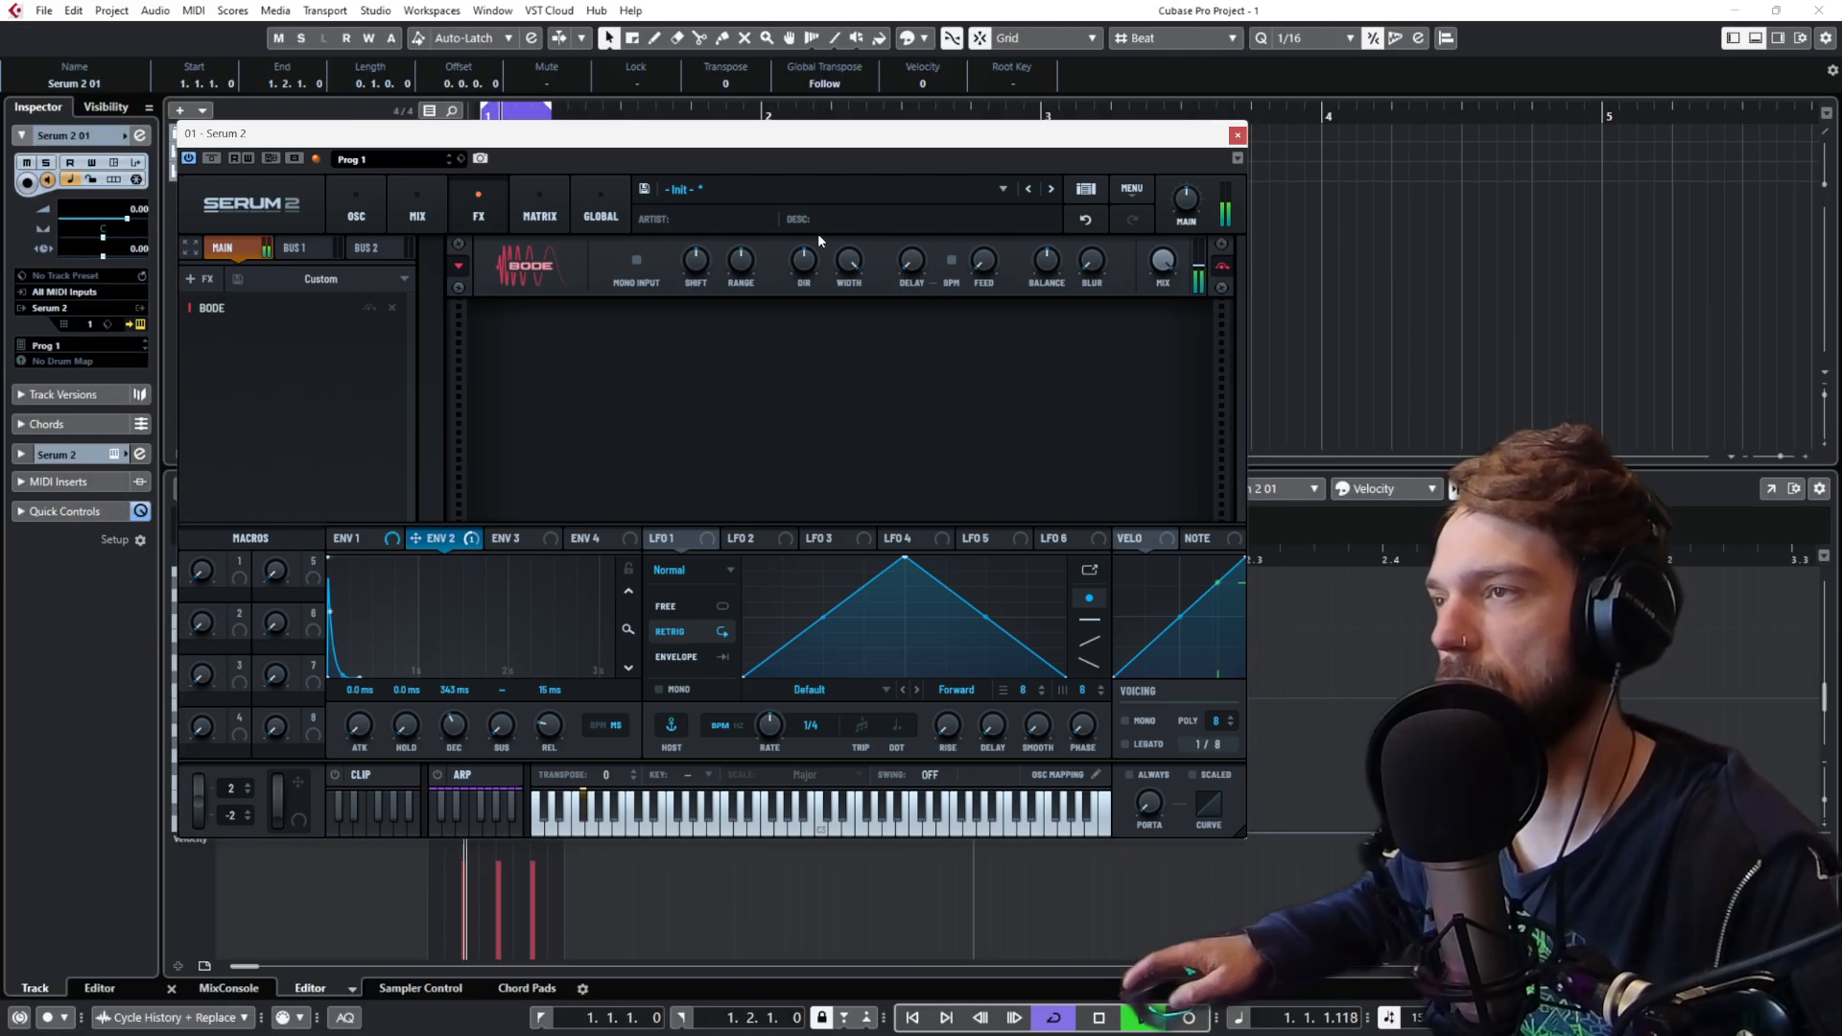
{"action": "left_click_drag", "start_coordinate": [826, 144], "coordinate": [1375, 192]}
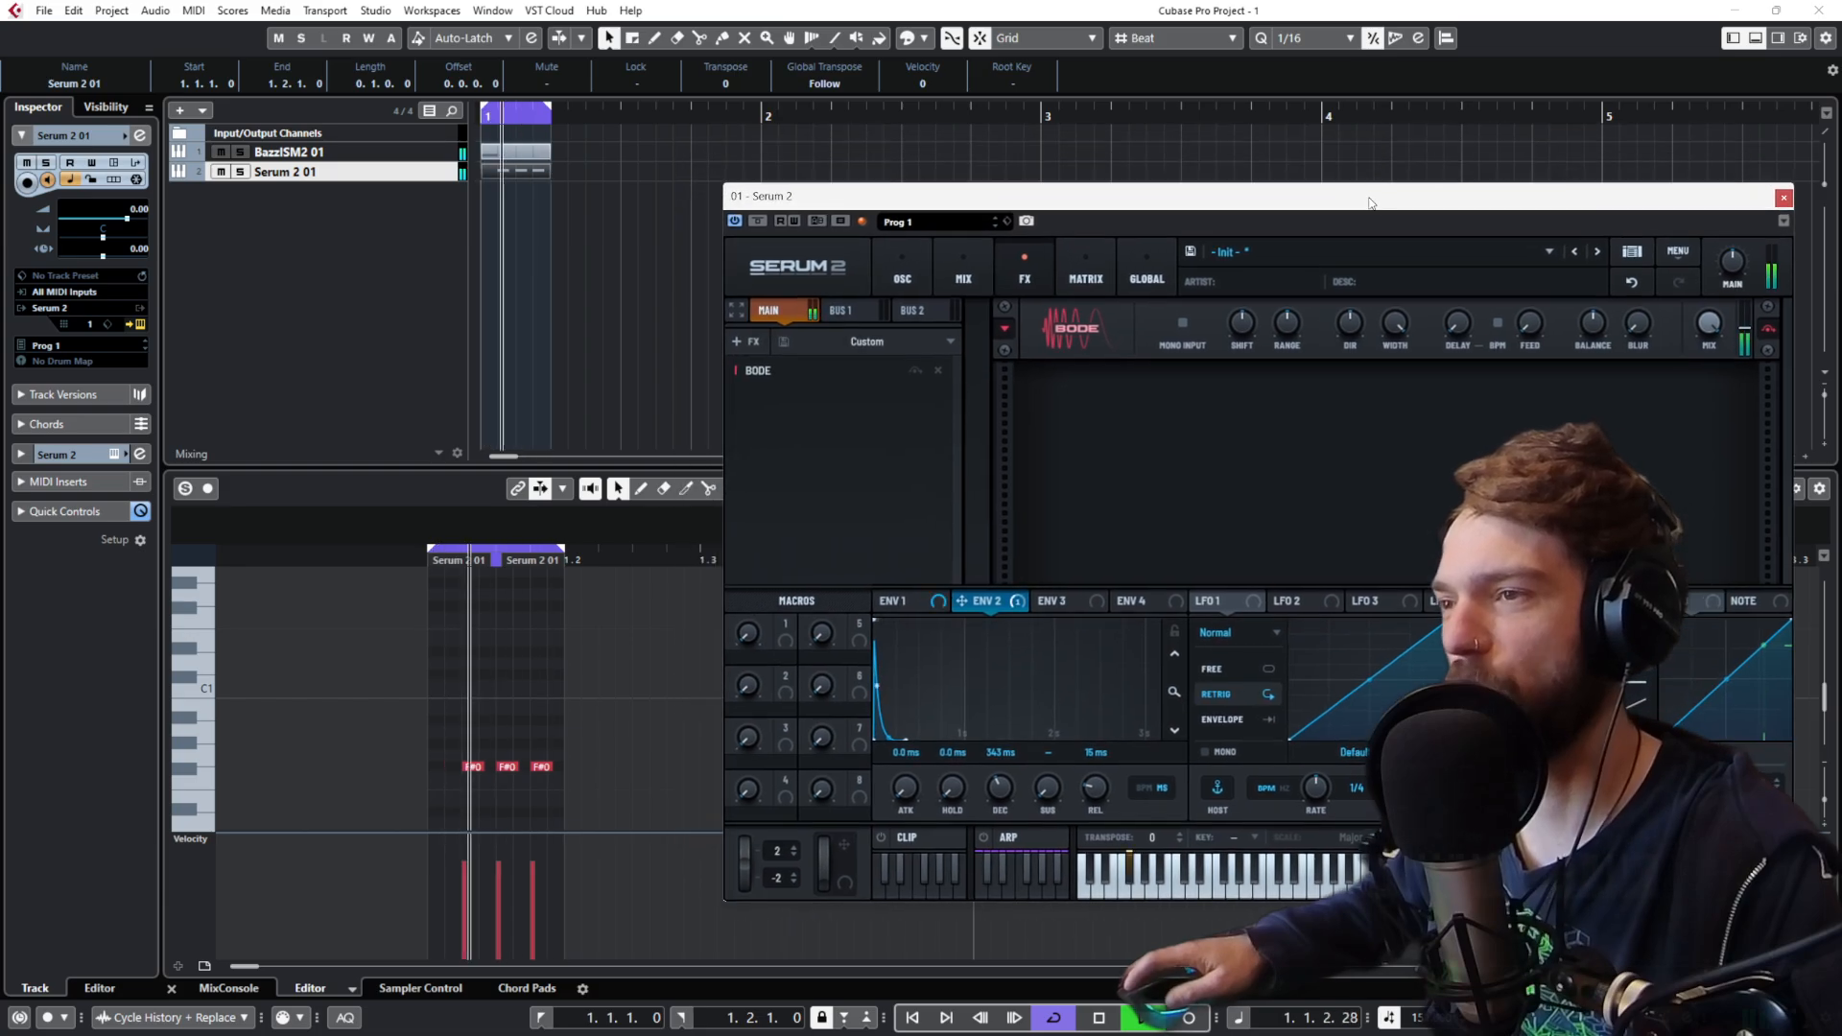
{"action": "key", "text": "F3"}
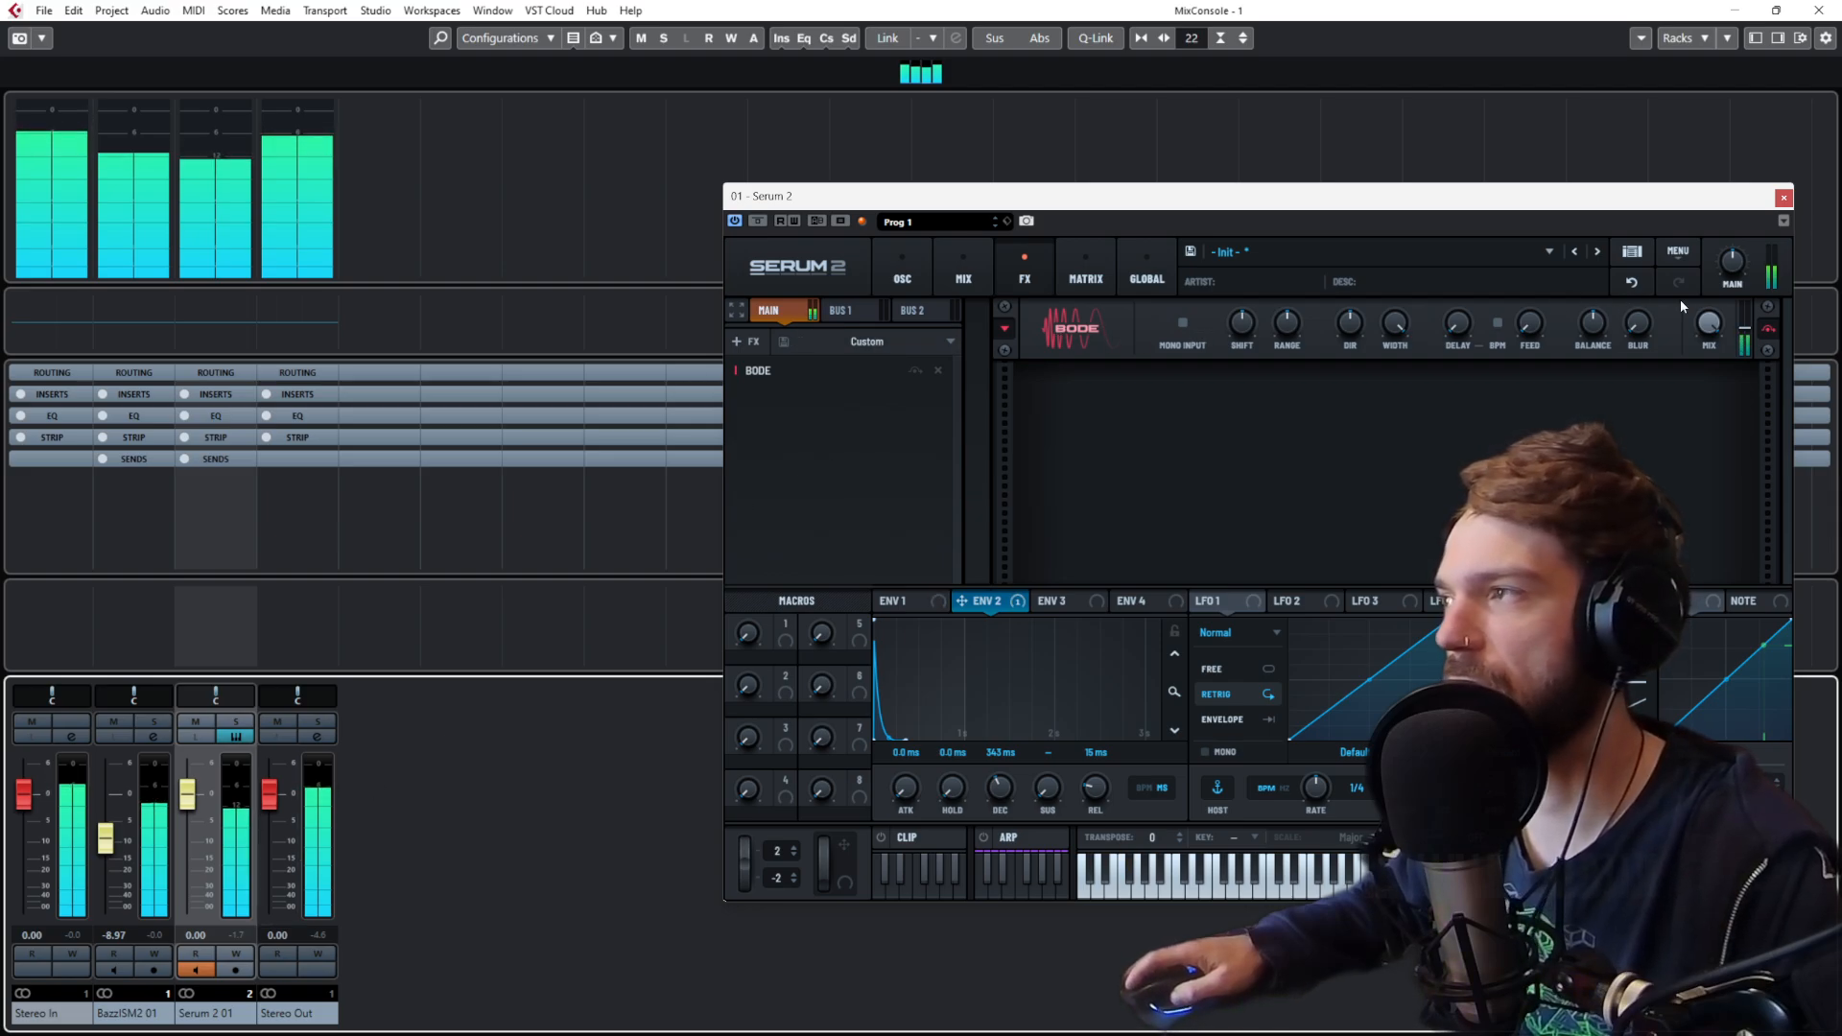
Step: Audition the bass with Bode's wet mix at 0% and at higher settings
{"action": "left_click", "coordinate": [1707, 333]}
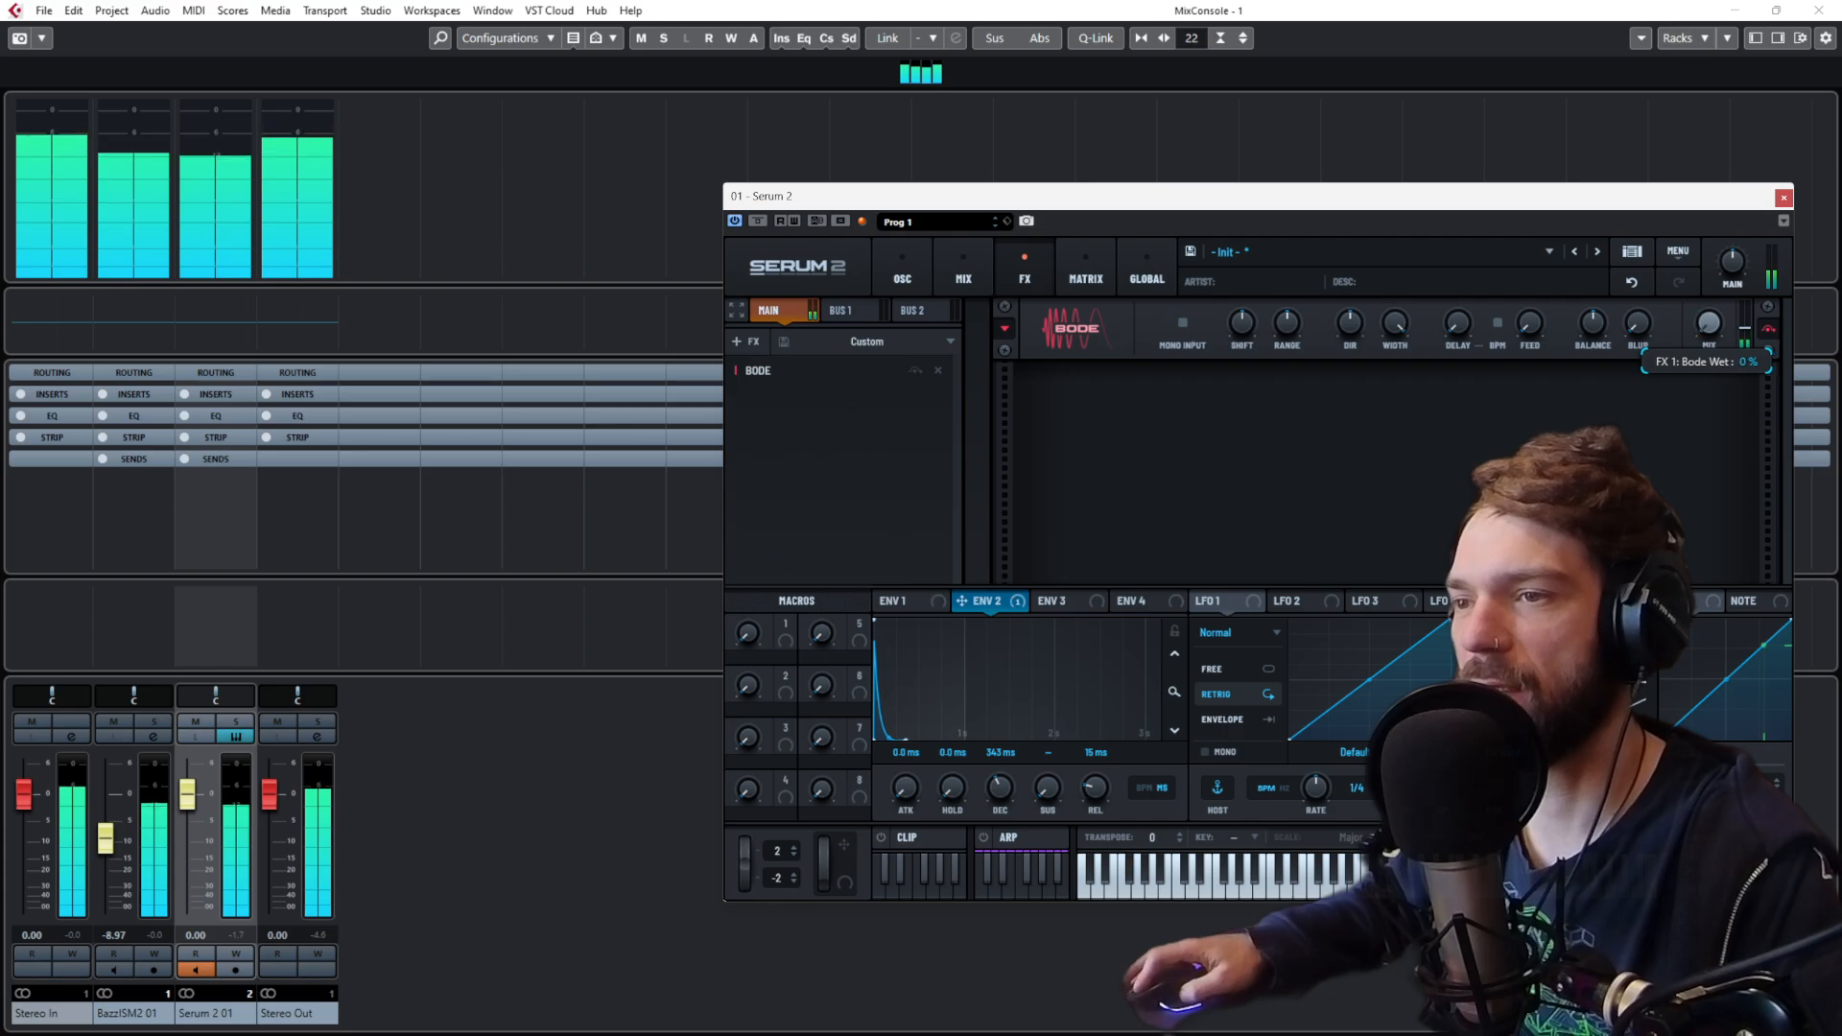
{"action": "left_click_drag", "start_coordinate": [1707, 333], "coordinate": [1707, 288]}
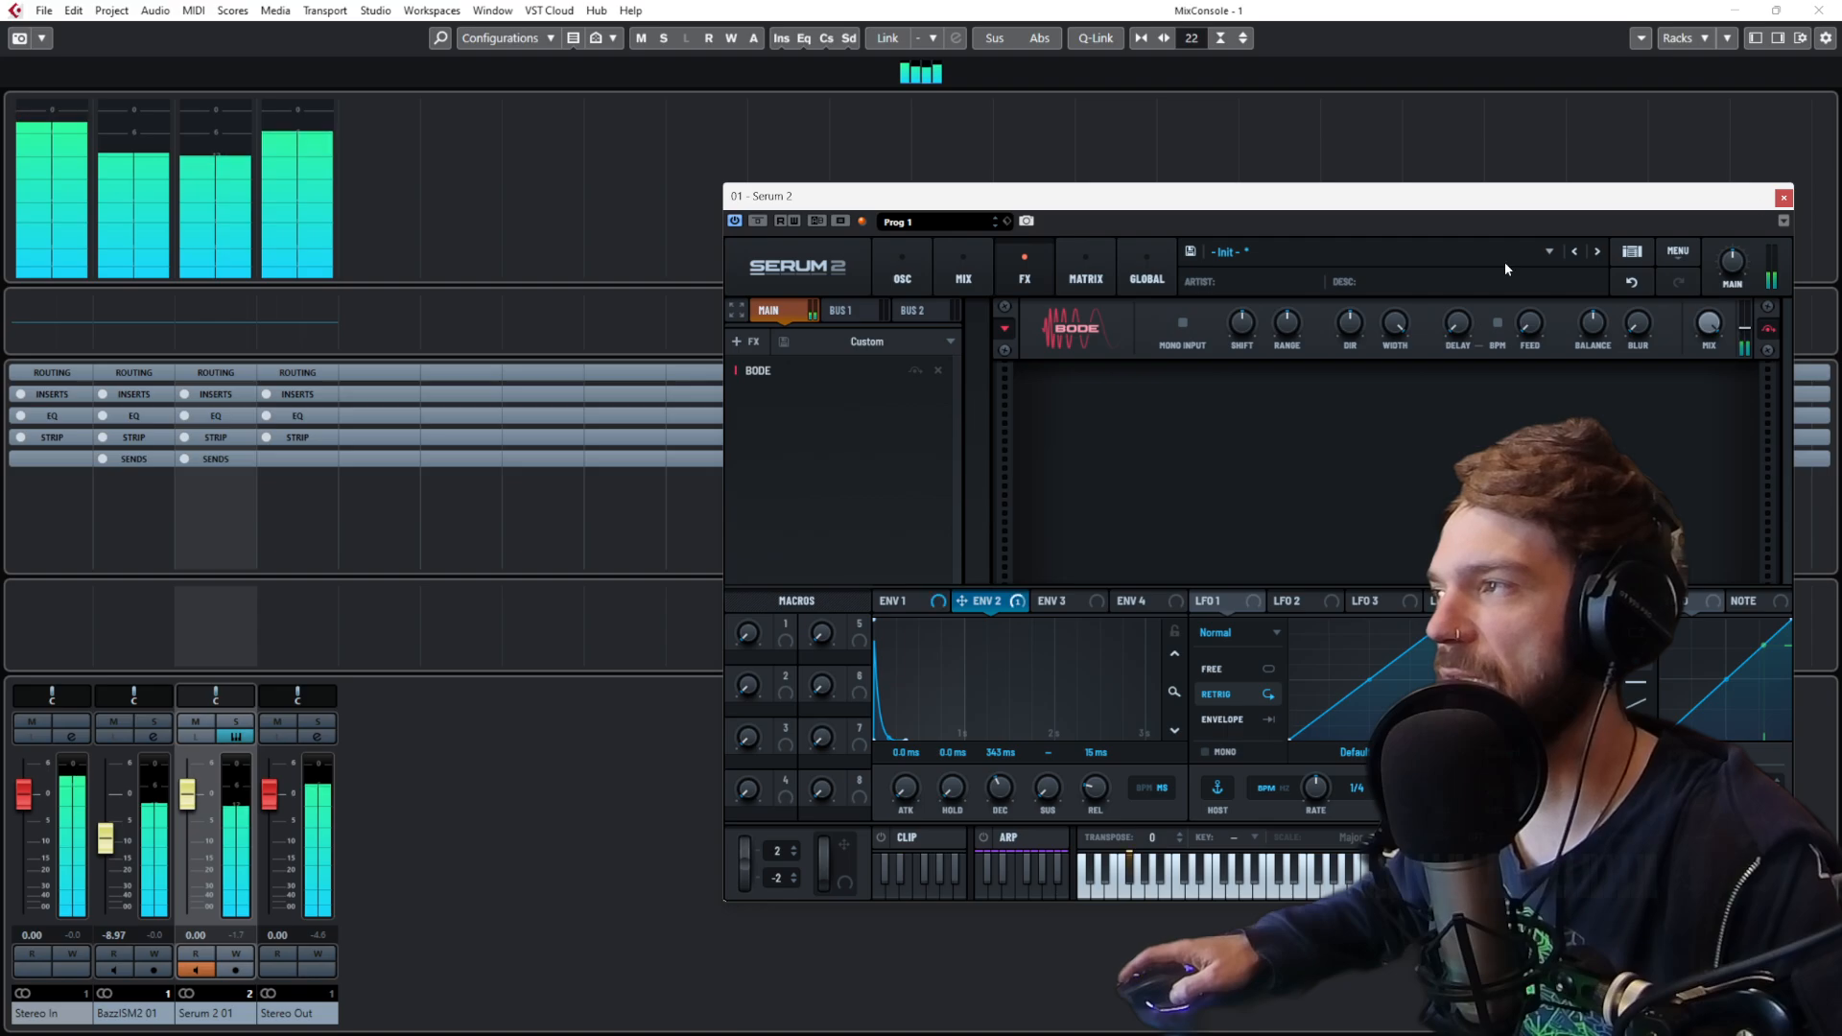
{"action": "left_click_drag", "start_coordinate": [1391, 199], "coordinate": [1139, 150]}
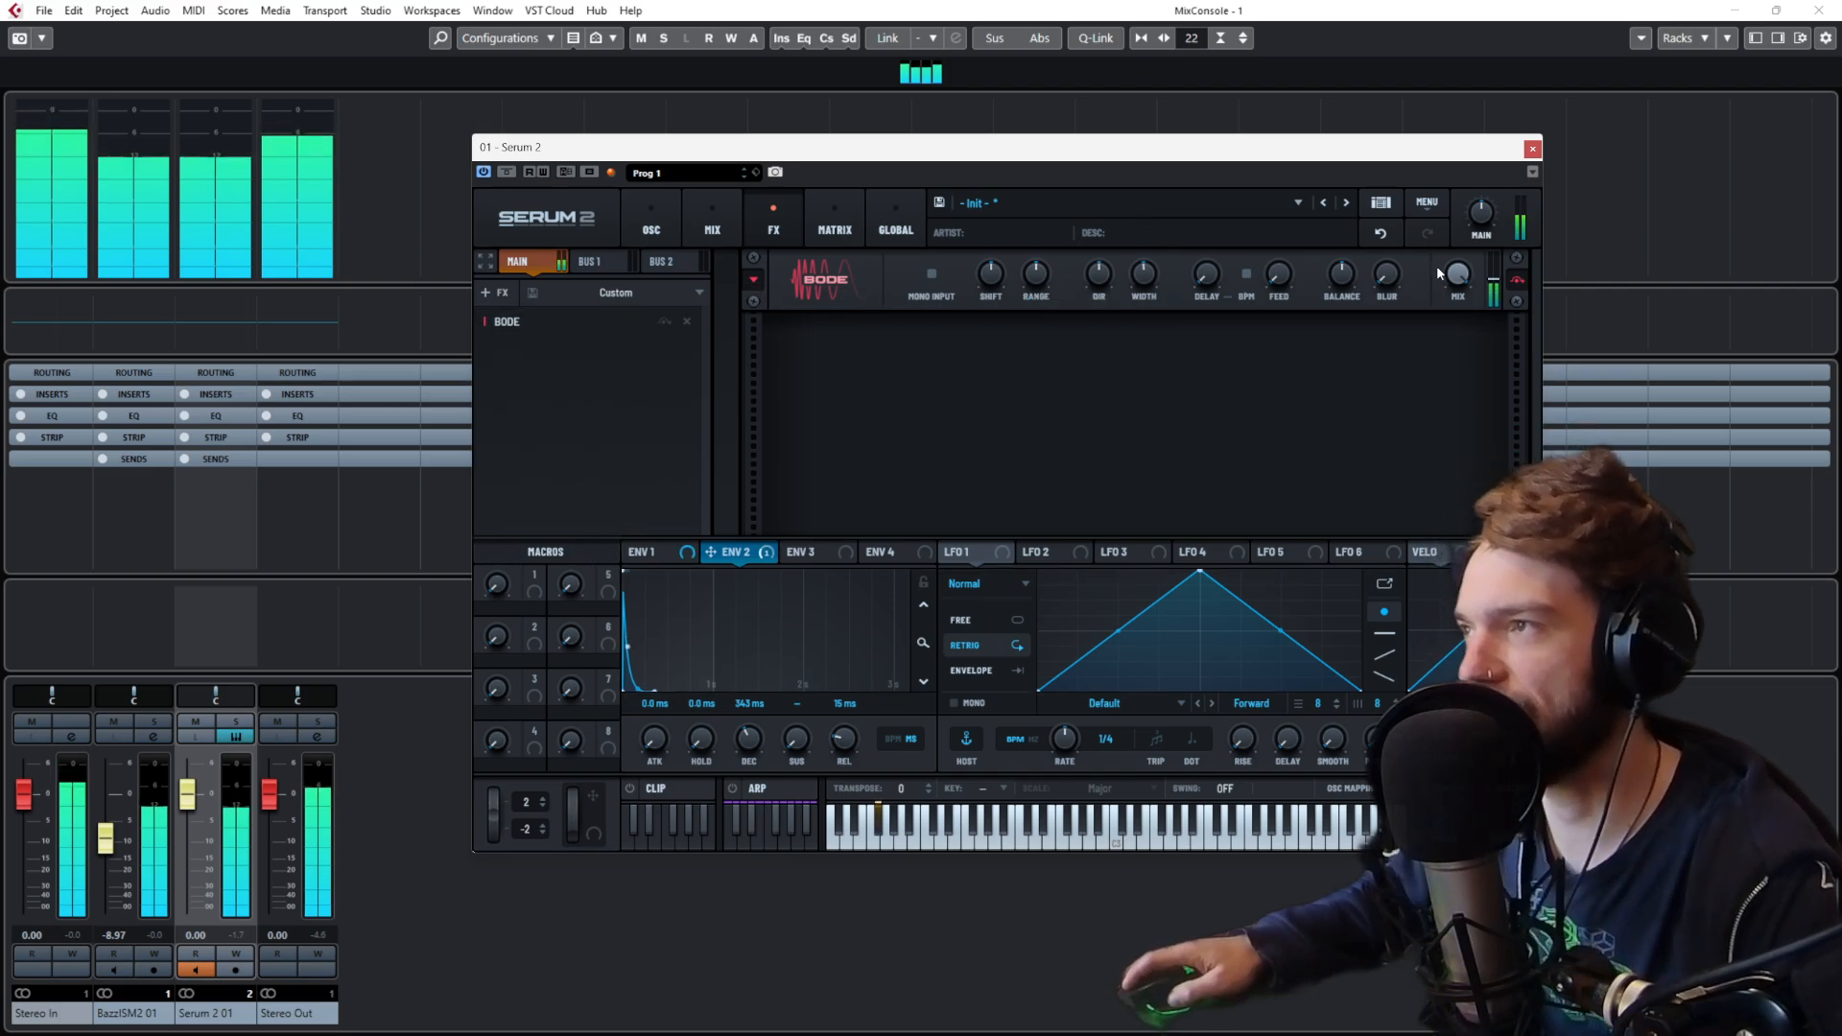
{"action": "left_click_drag", "start_coordinate": [1460, 279], "coordinate": [1468, 382]}
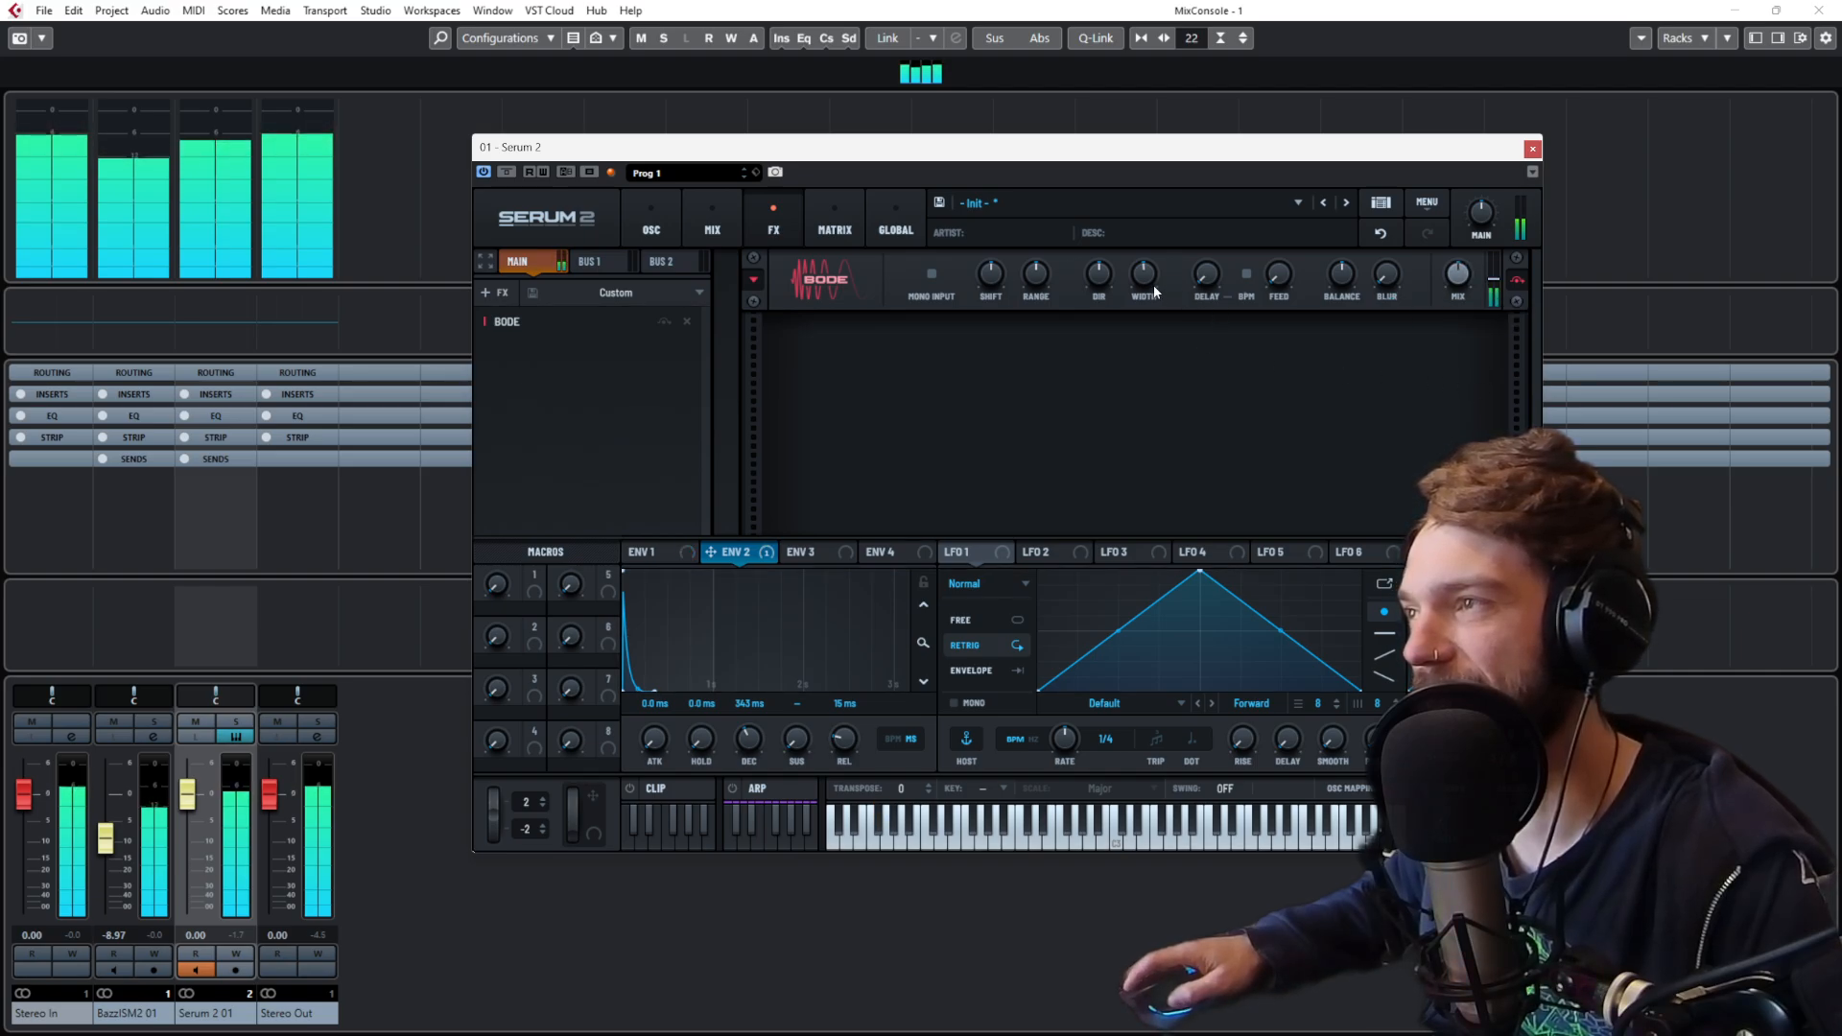
Step: Try different Bode width settings, undo the change, and lower the effect's wet mix
{"action": "left_click_drag", "start_coordinate": [1155, 290], "coordinate": [1143, 461]}
{"action": "left_click_drag", "start_coordinate": [1155, 290], "coordinate": [1163, 271]}
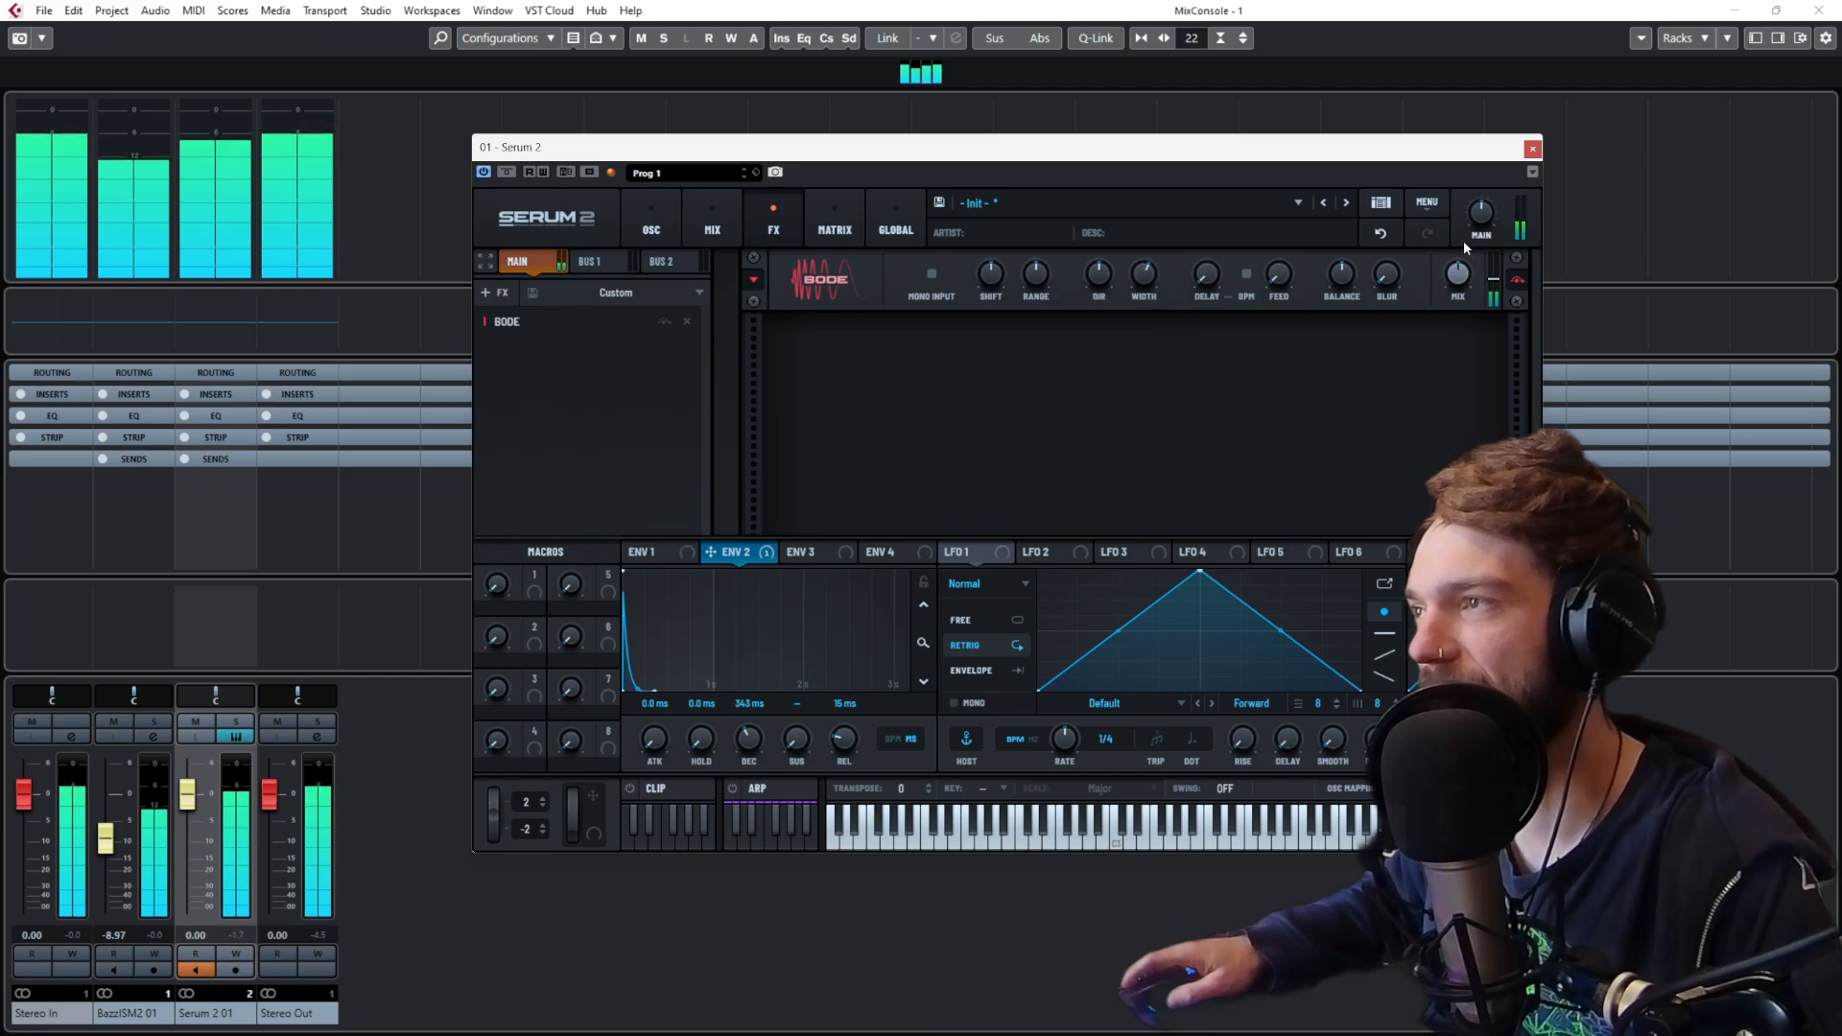
{"action": "left_click", "coordinate": [1384, 236]}
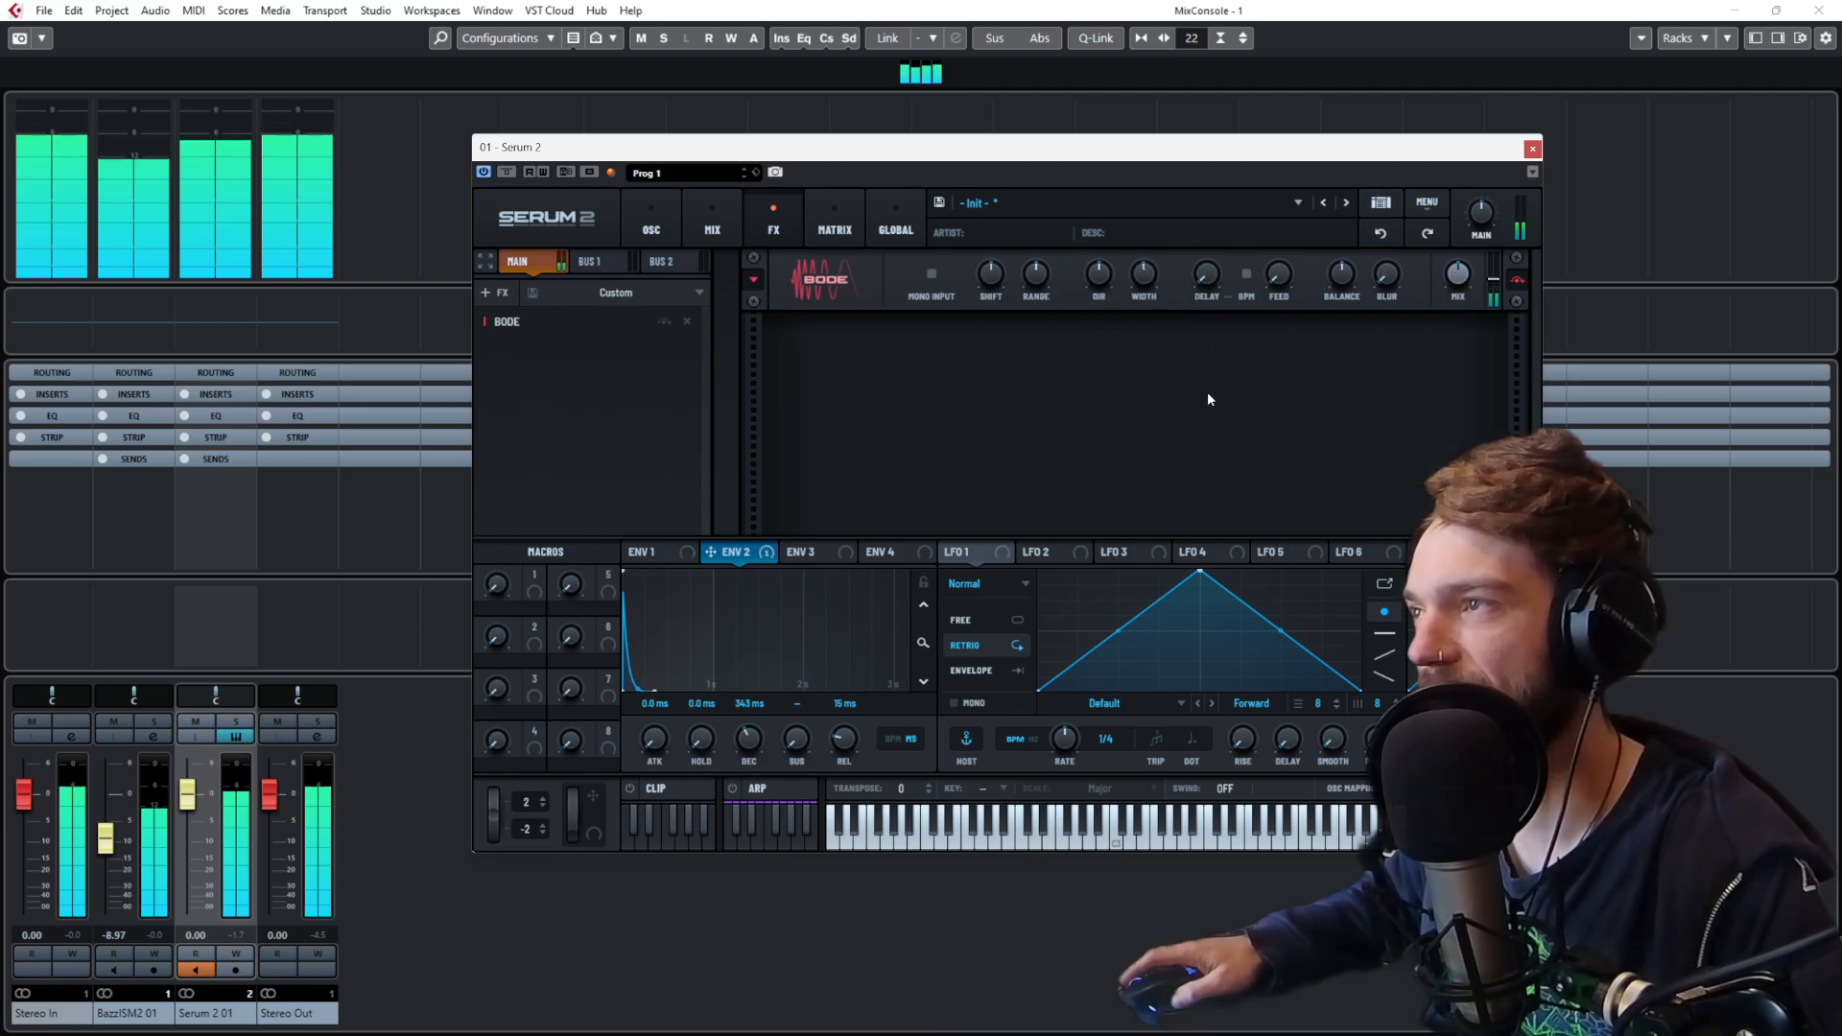
{"action": "left_click_drag", "start_coordinate": [1453, 393], "coordinate": [1444, 489]}
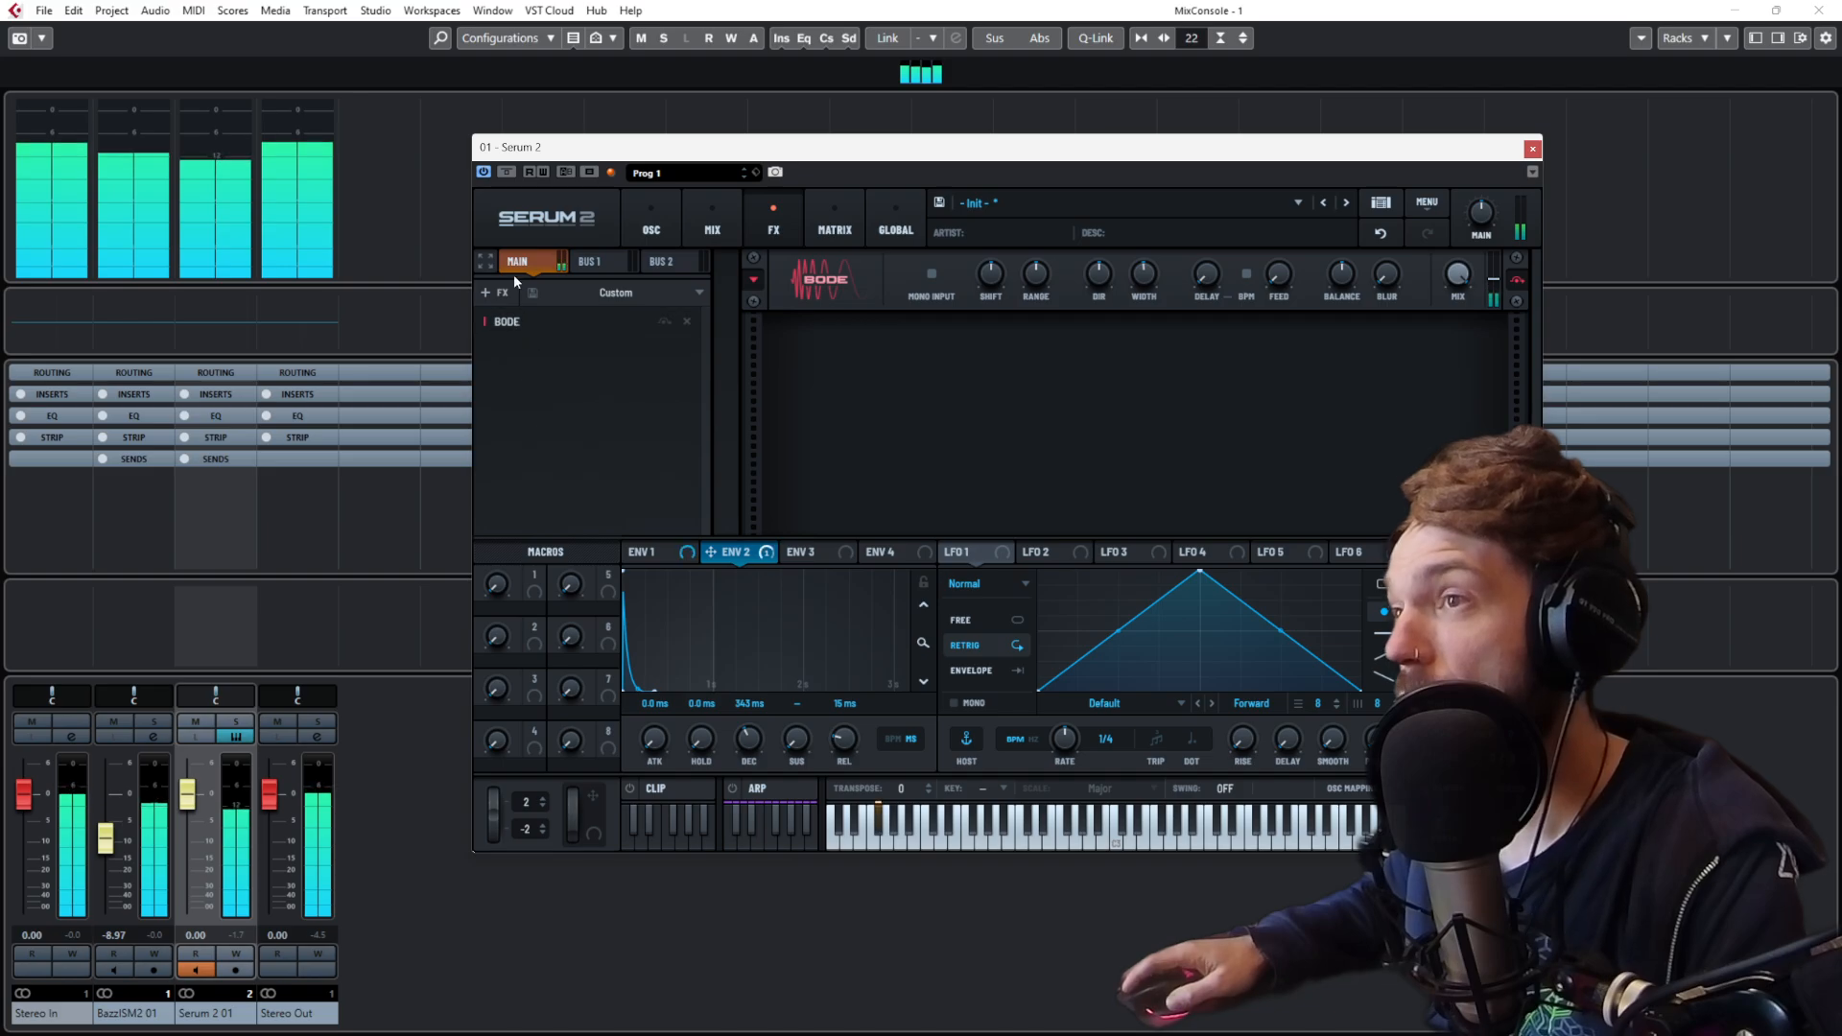
Step: Try a Convolve effect after Bode with its wet mix down to 0%, and remove it from the chain
{"action": "left_click", "coordinate": [488, 292]}
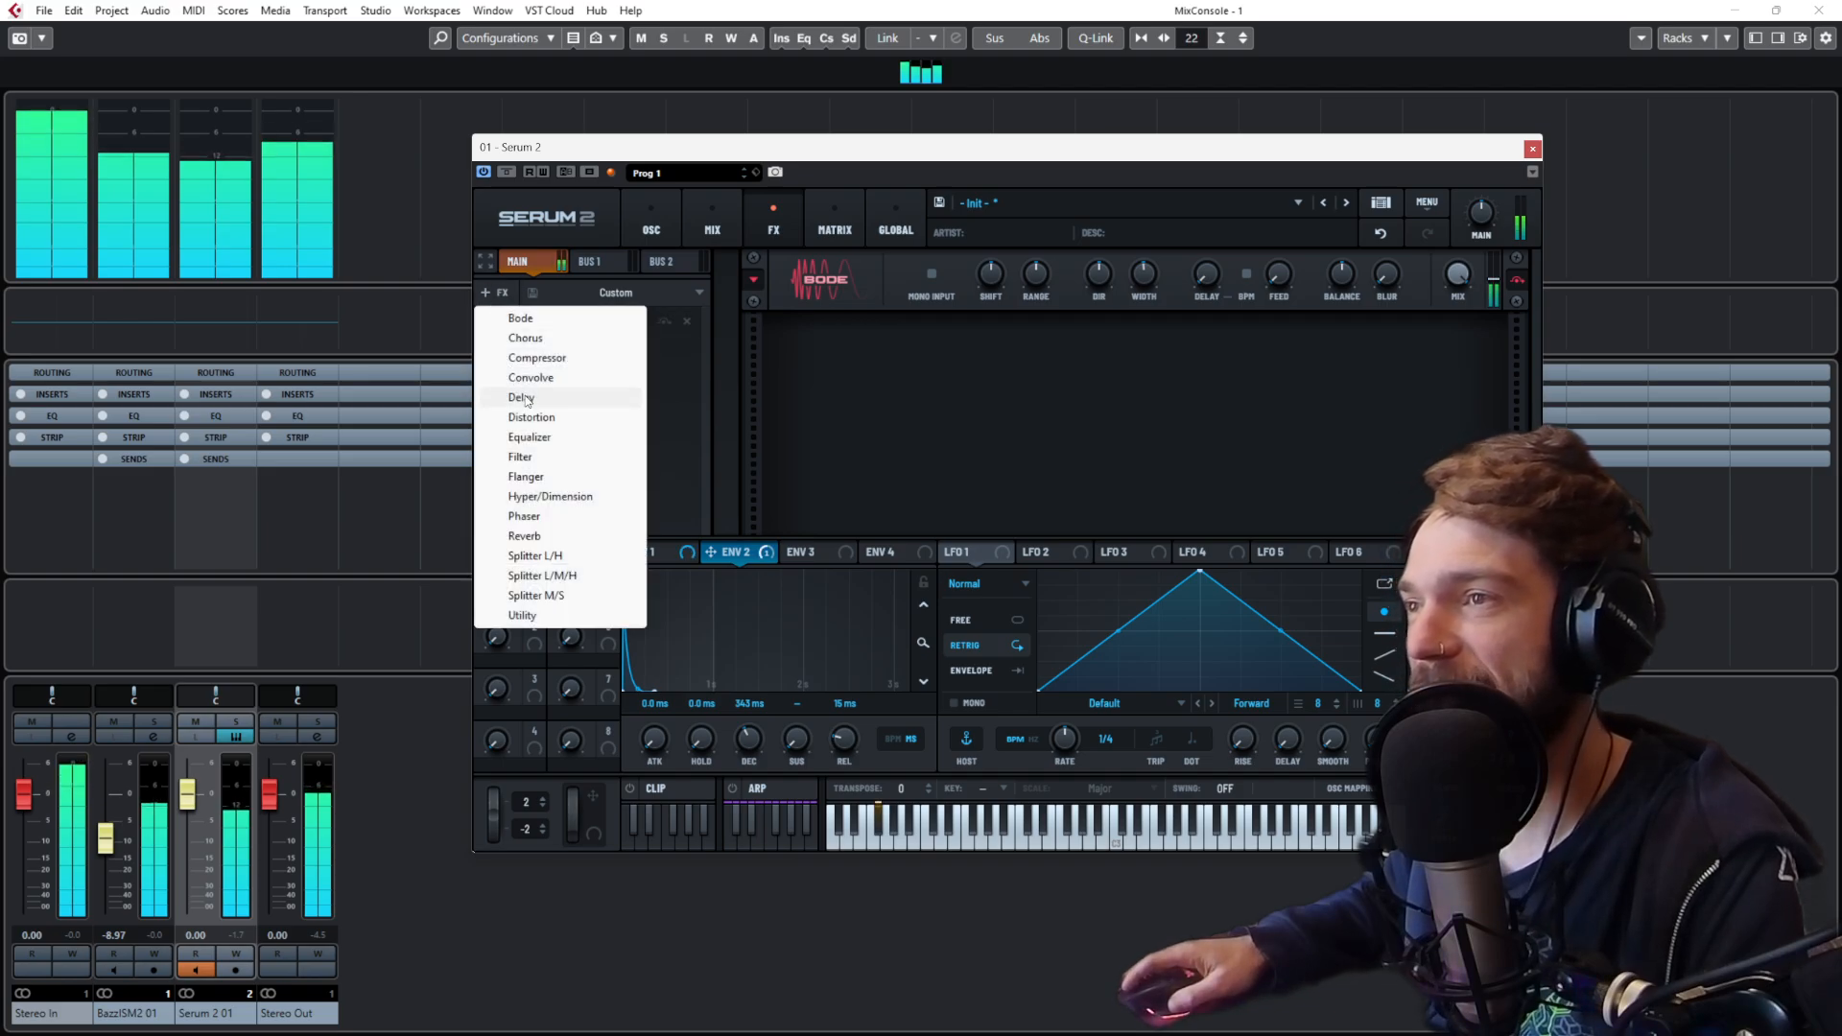
{"action": "left_click", "coordinate": [554, 378]}
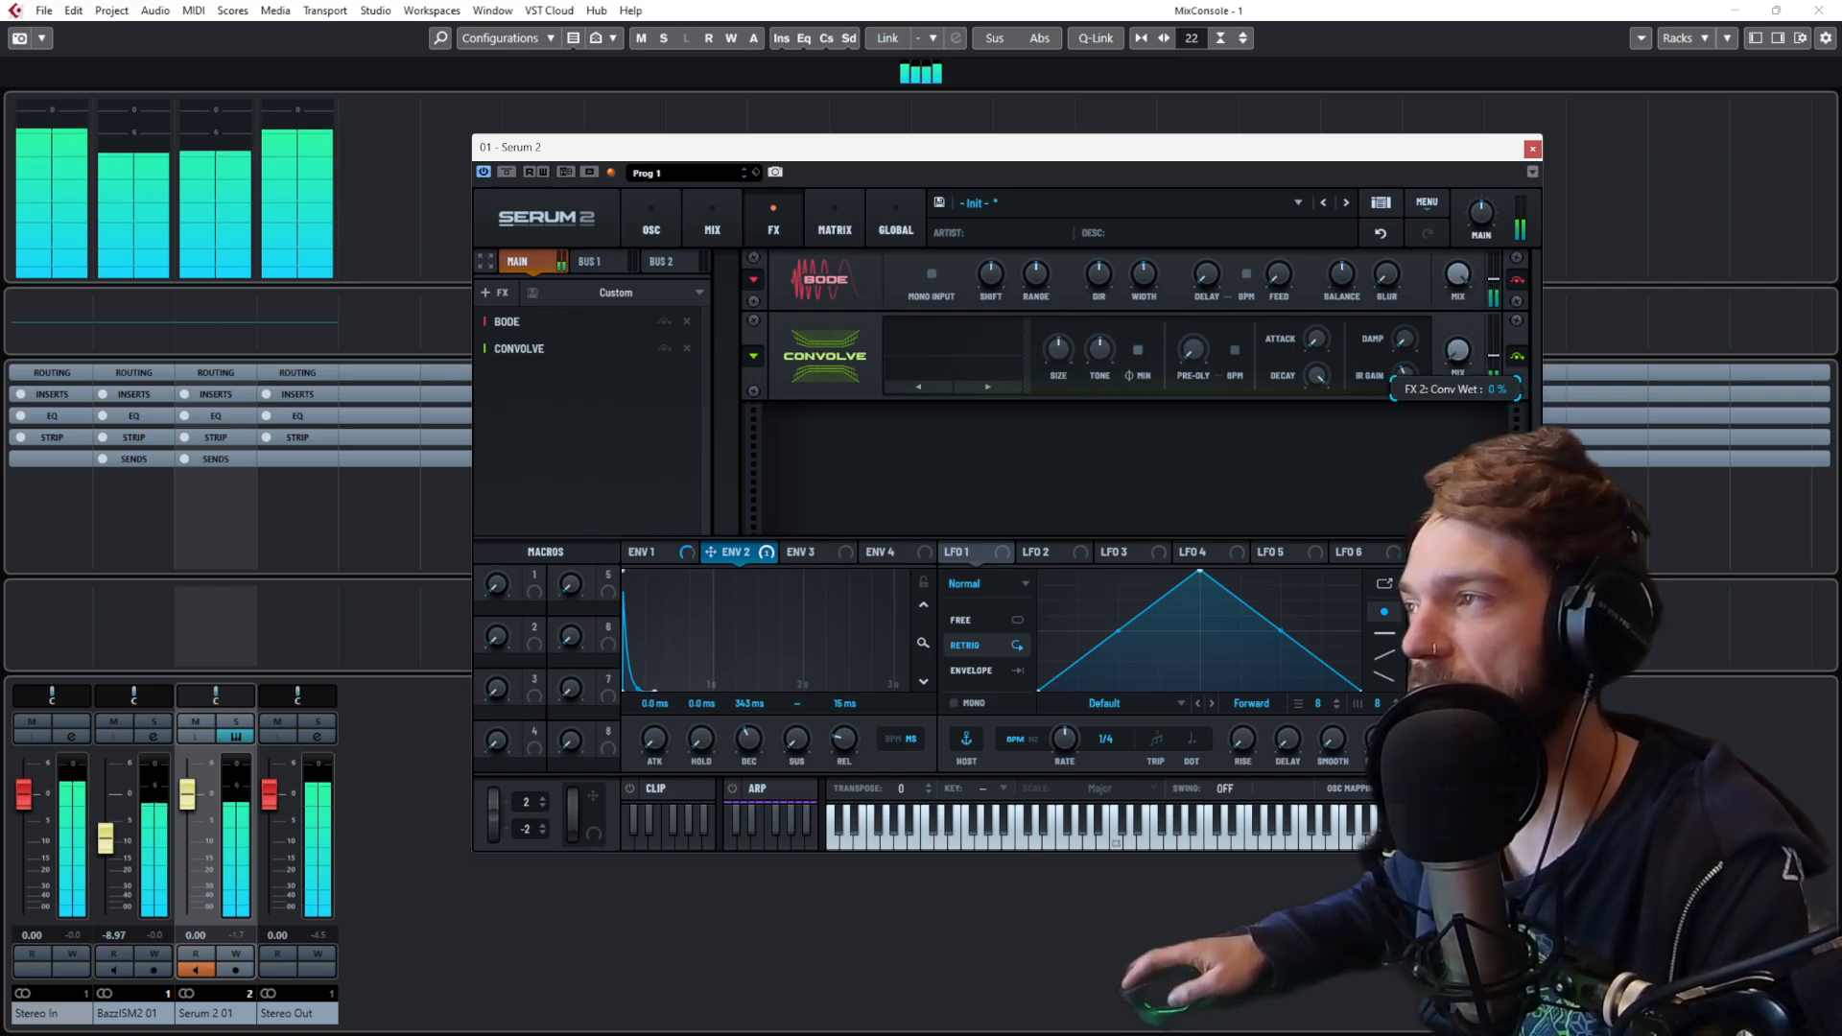
{"action": "left_click", "coordinate": [687, 349]}
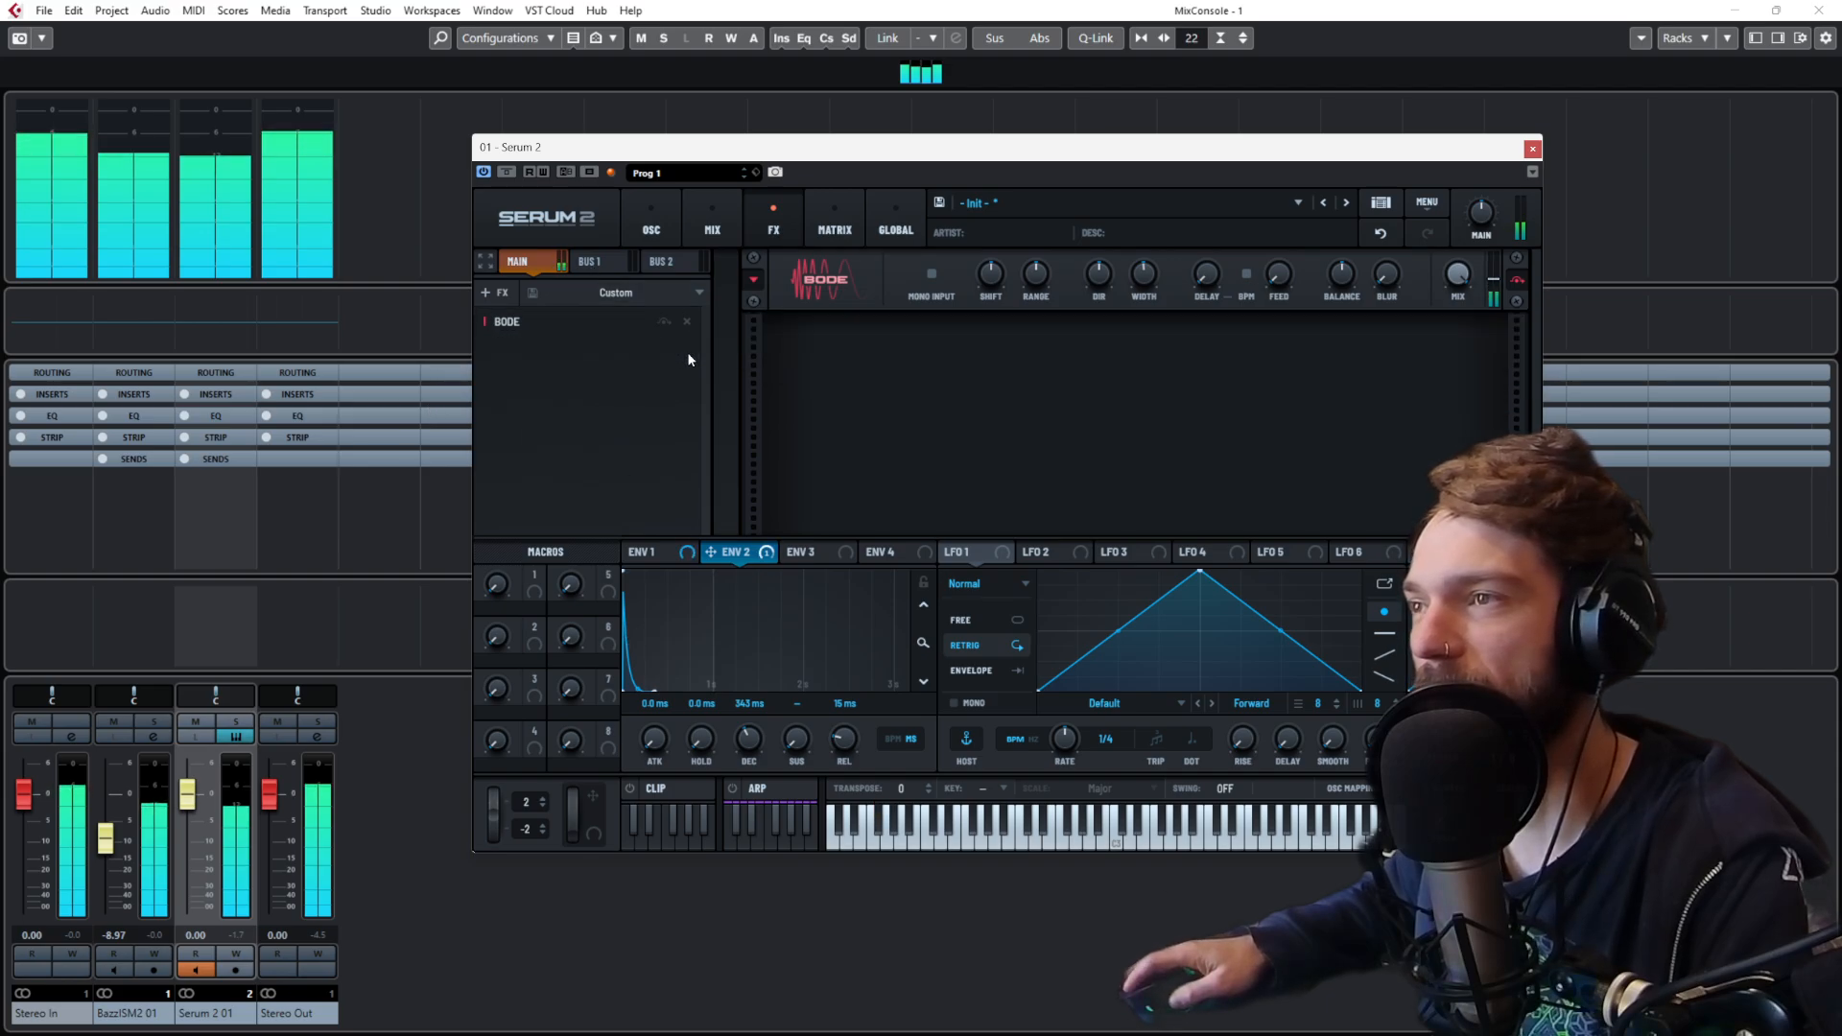
{"action": "left_click", "coordinate": [487, 293]}
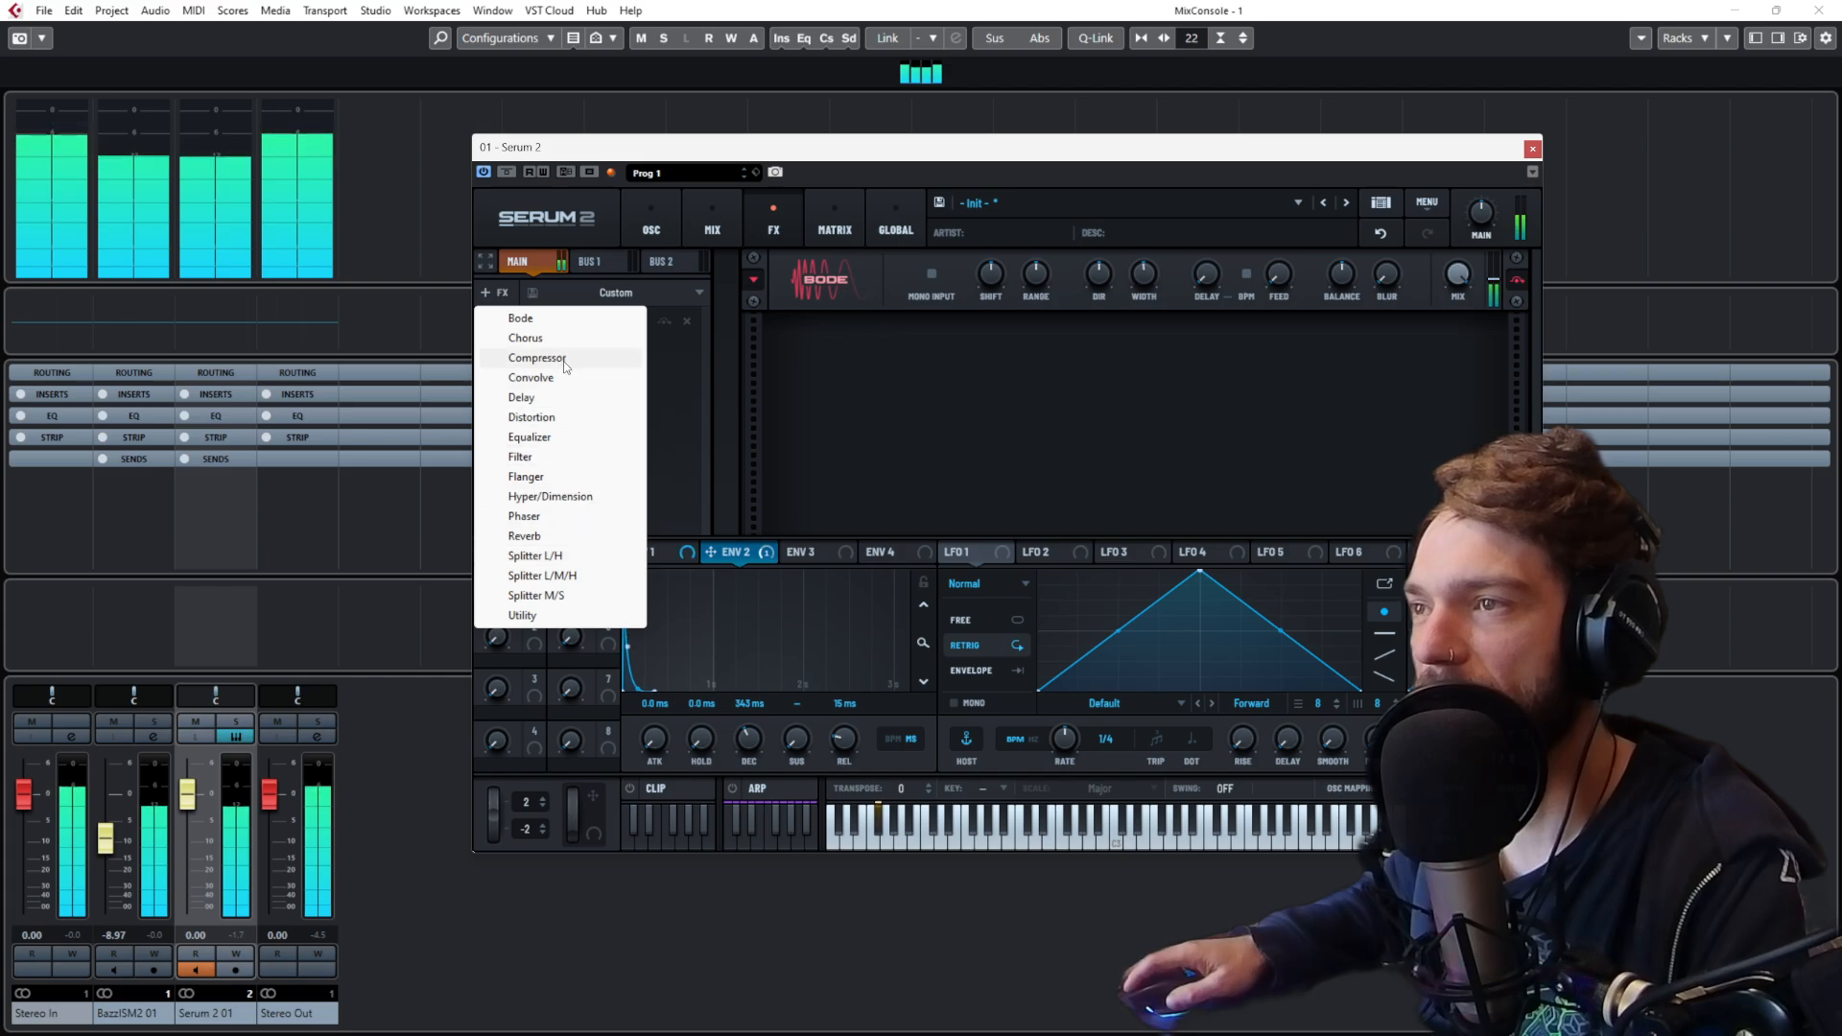
{"action": "left_click", "coordinate": [767, 490]}
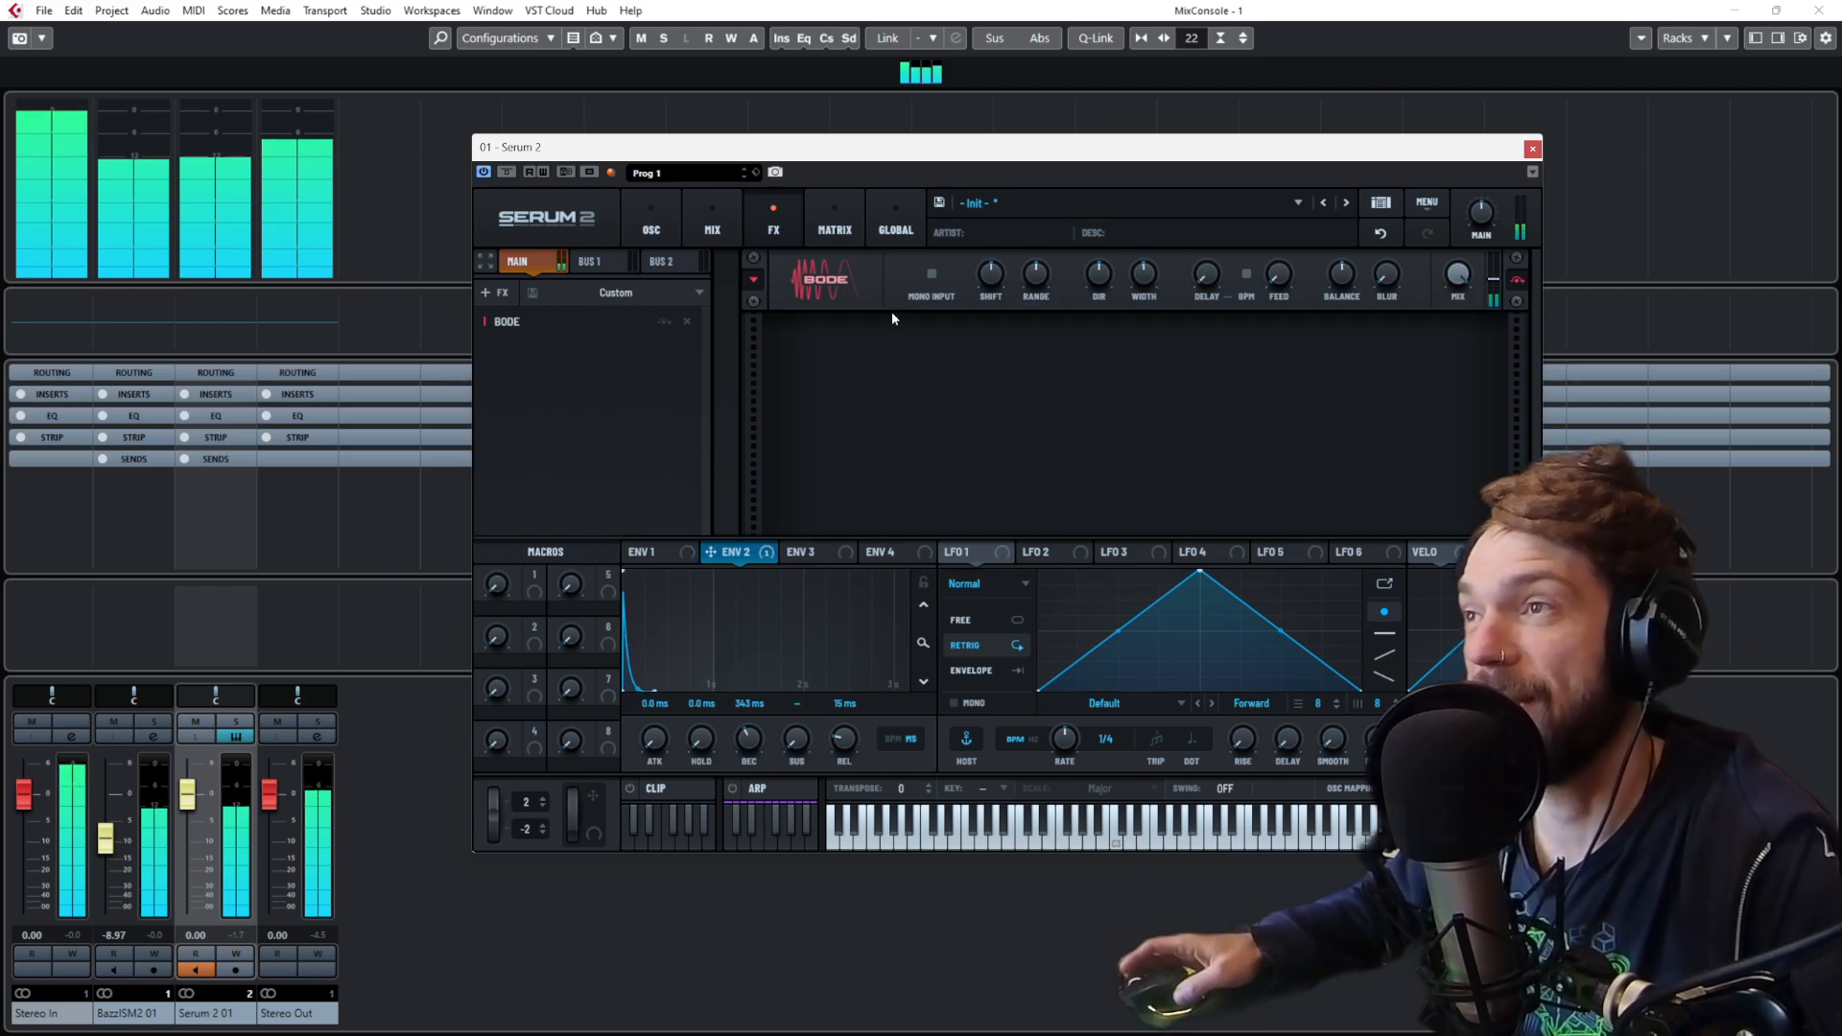
Step: Examine Serum 2's modulation matrix routing for Env 2 and the global settings page
{"action": "left_click", "coordinate": [835, 228]}
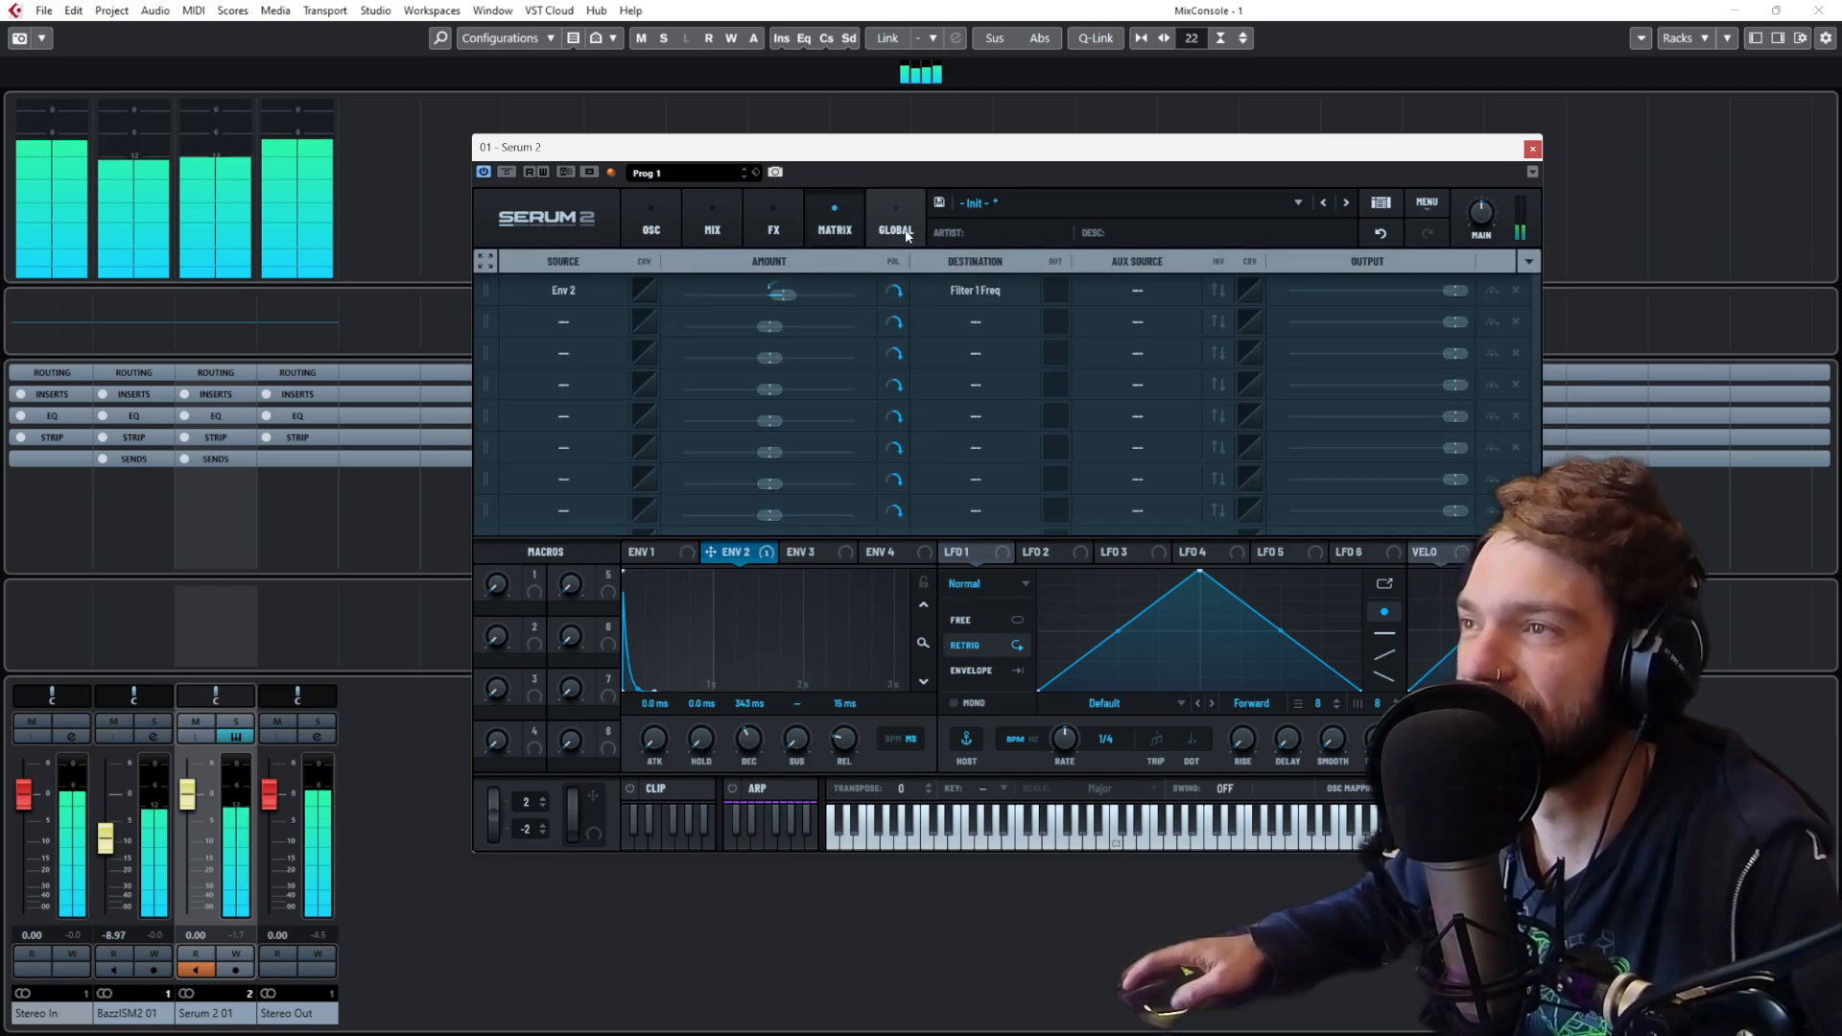
{"action": "left_click", "coordinate": [1066, 292]}
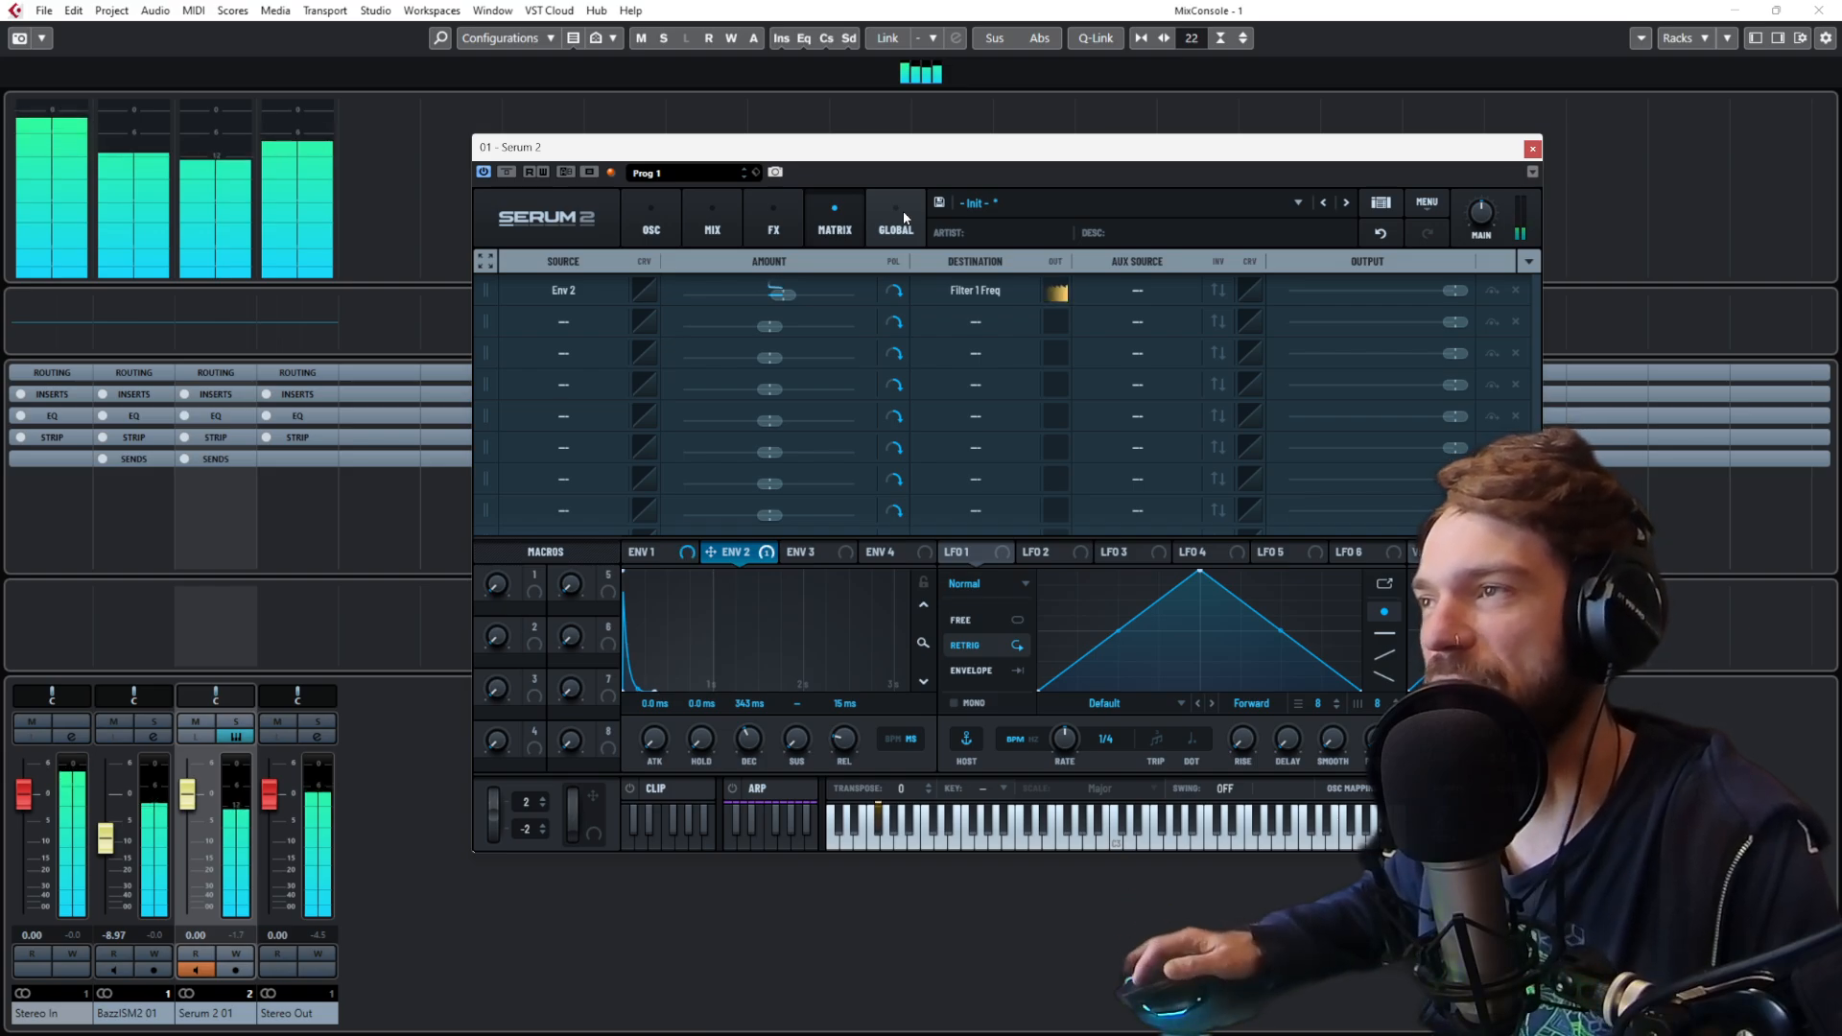
{"action": "left_click", "coordinate": [904, 217]}
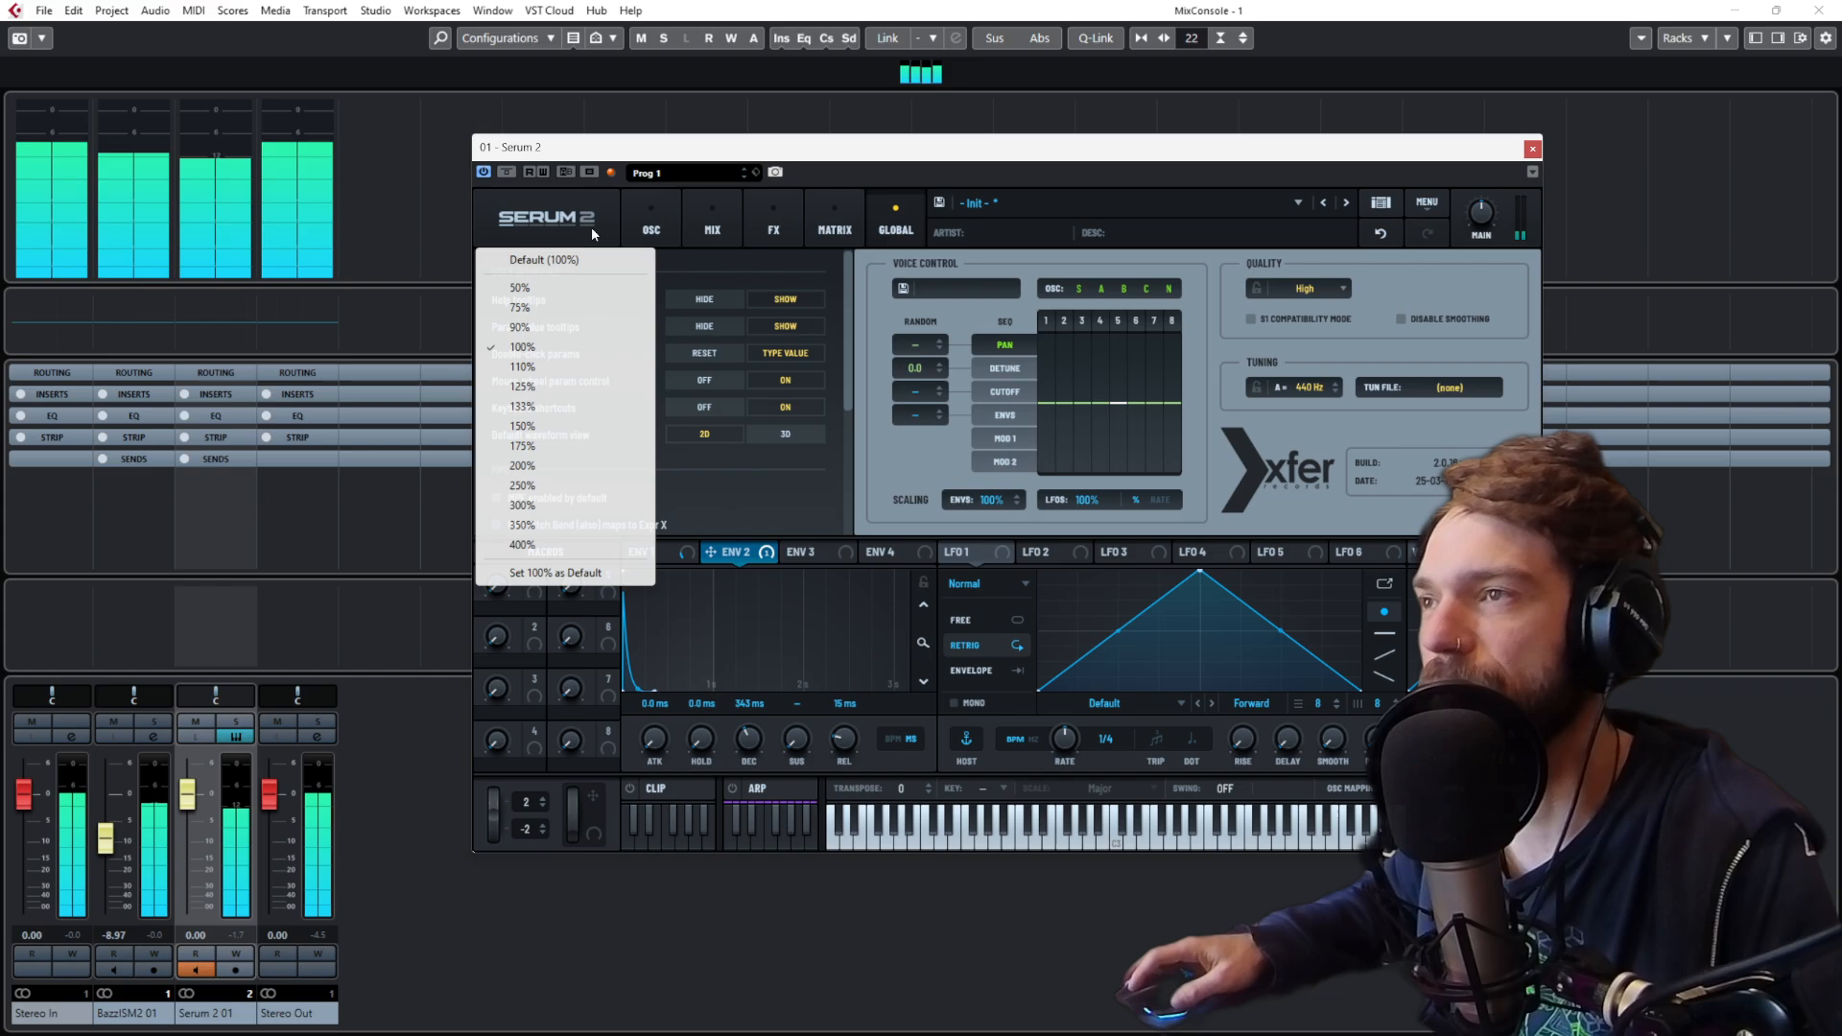
Step: Raise the MG Ladder cutoff on Filter 1 to open up the bass, and bring it partway back down
{"action": "left_click", "coordinate": [656, 227]}
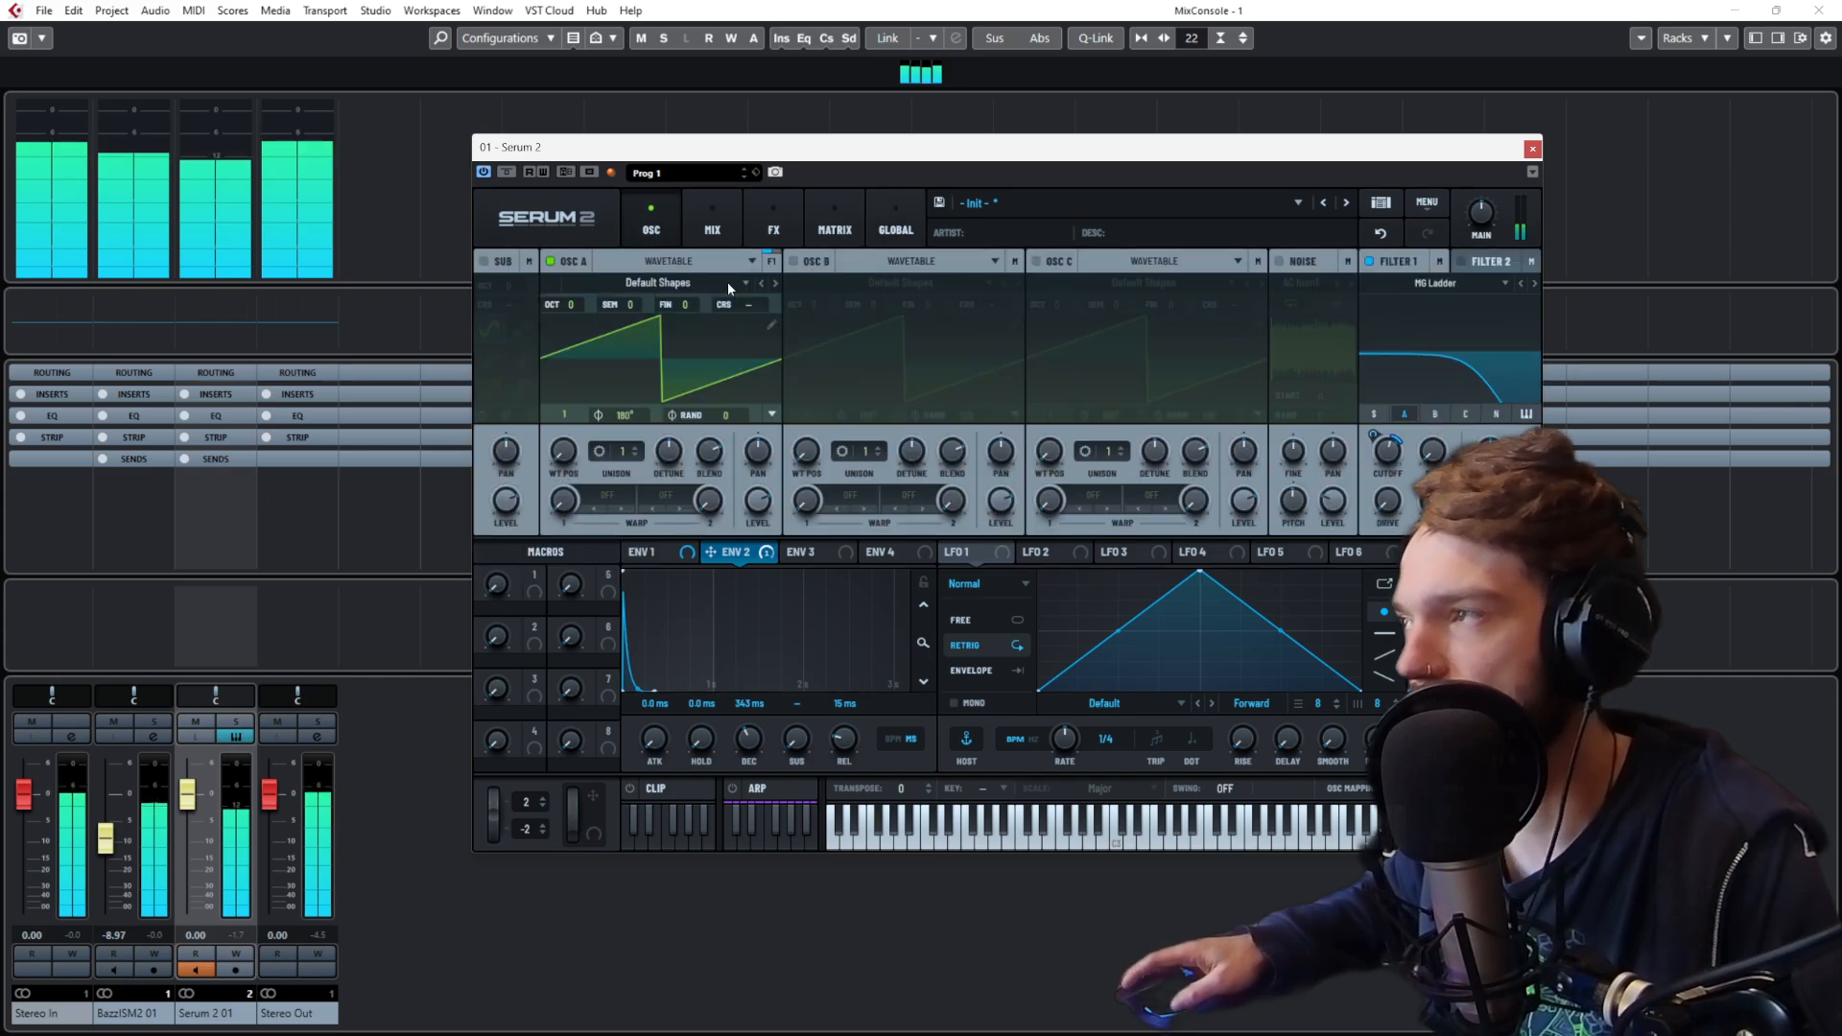
{"action": "left_click_drag", "start_coordinate": [1401, 454], "coordinate": [1416, 442]}
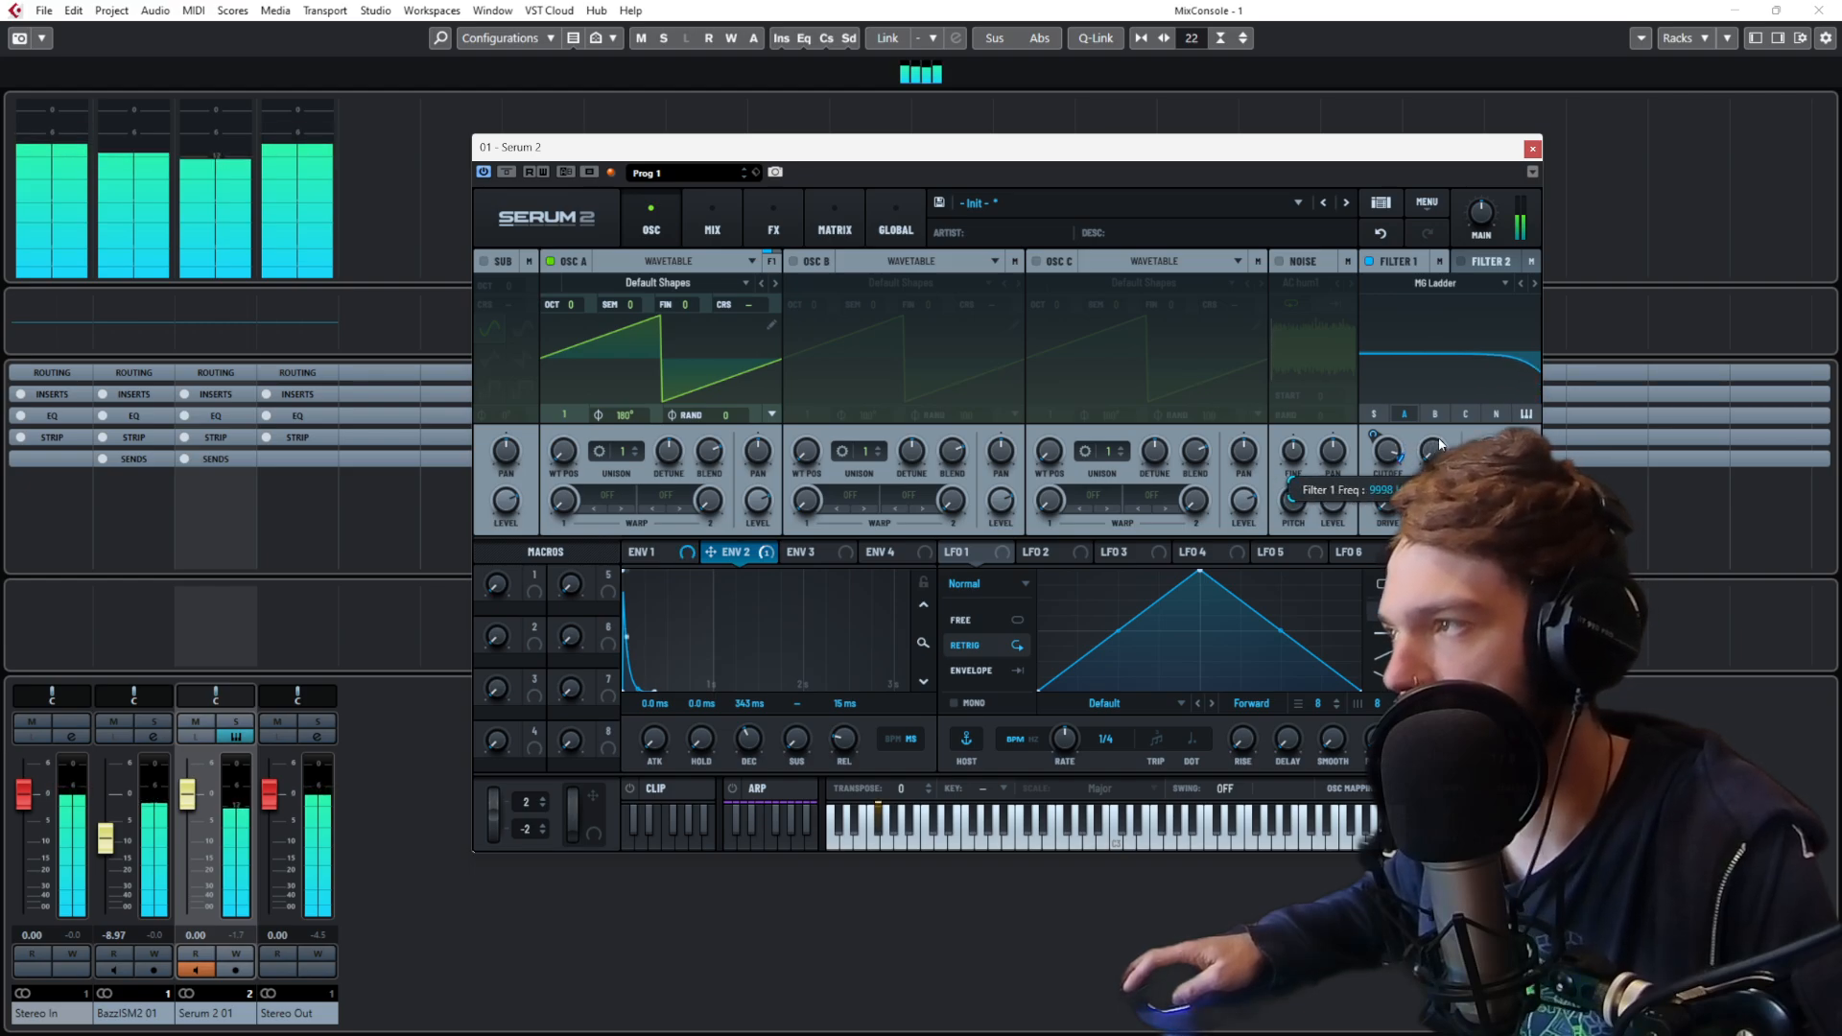
{"action": "left_click", "coordinate": [755, 221]}
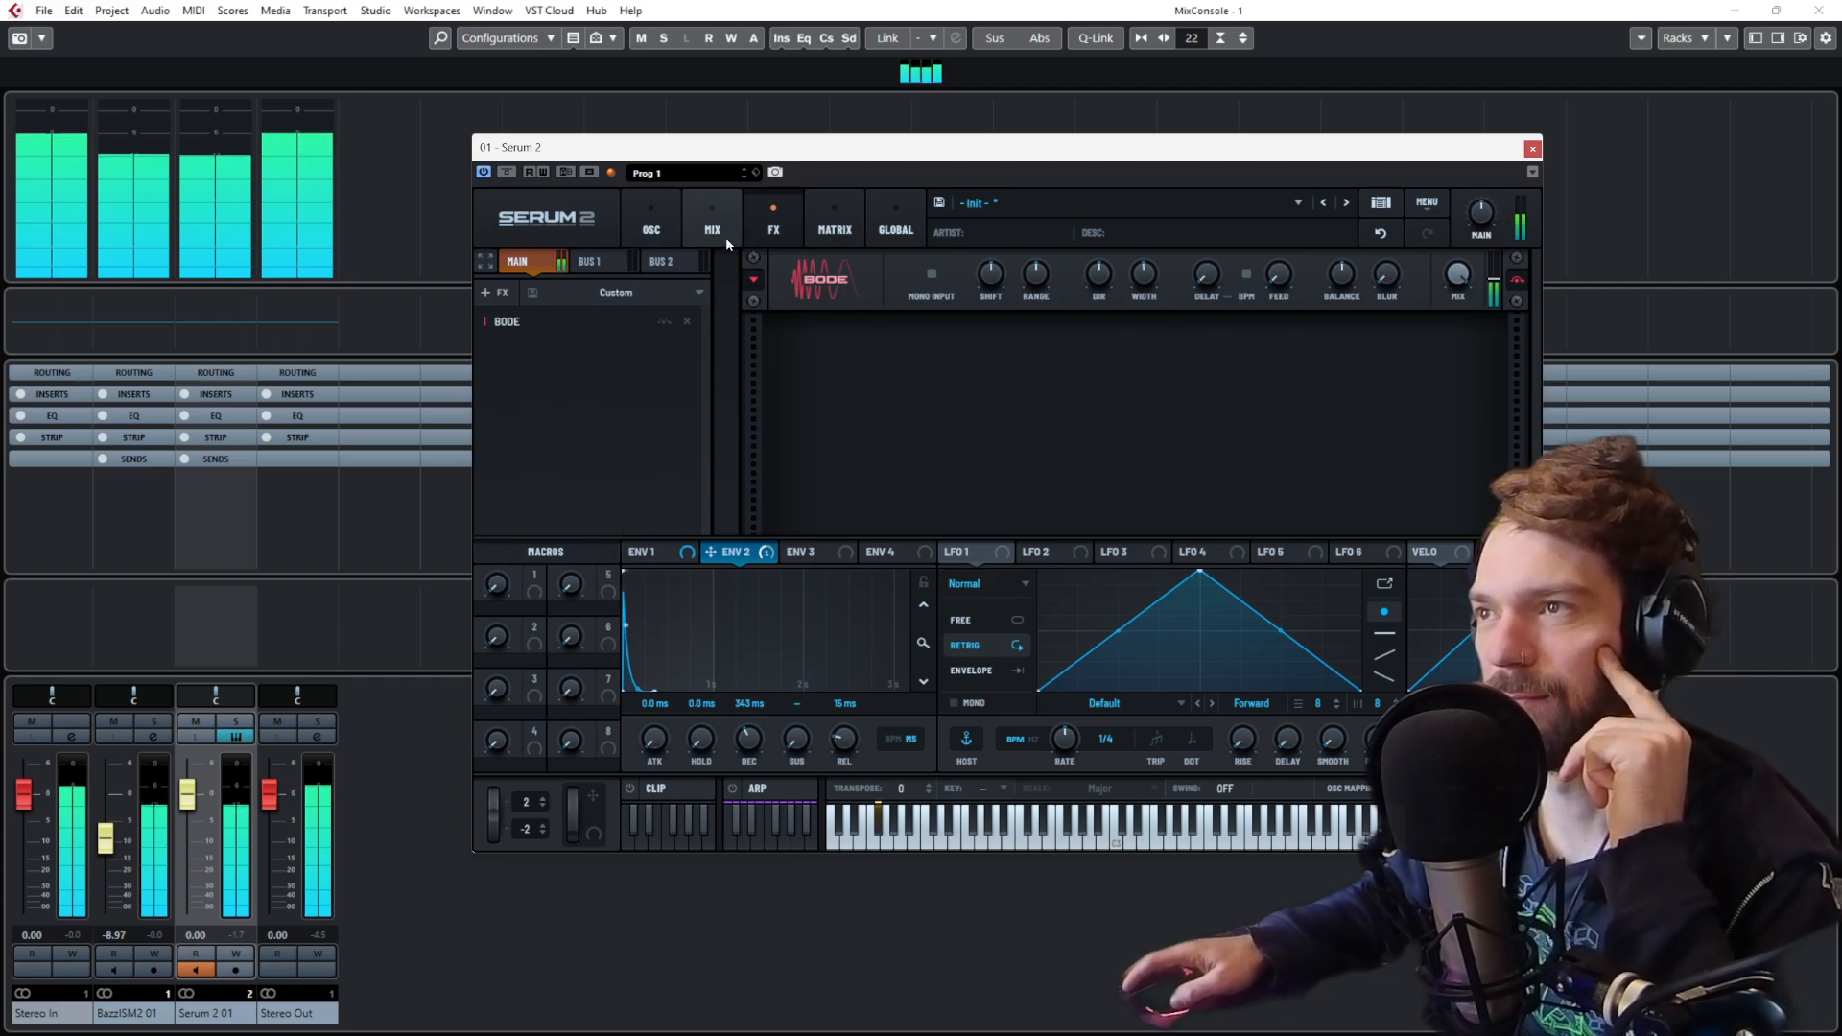
{"action": "left_click", "coordinate": [651, 225]}
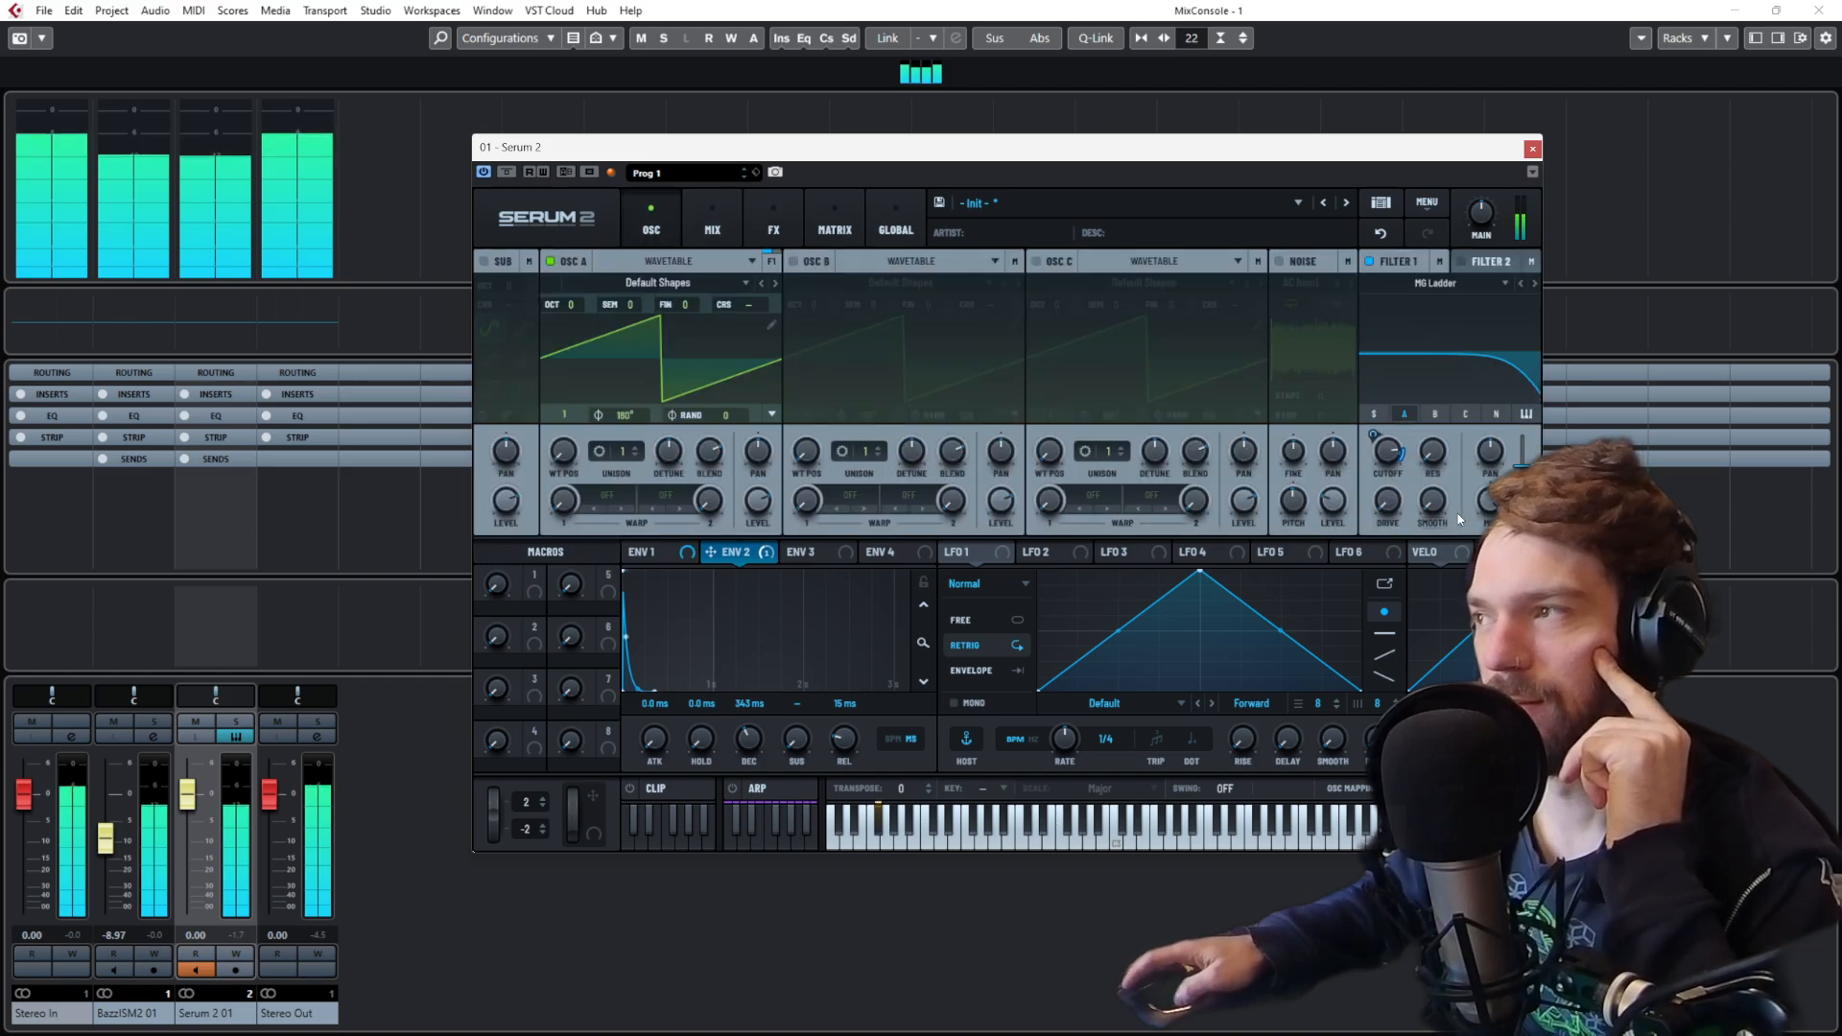
{"action": "left_click_drag", "start_coordinate": [1413, 455], "coordinate": [1389, 490]}
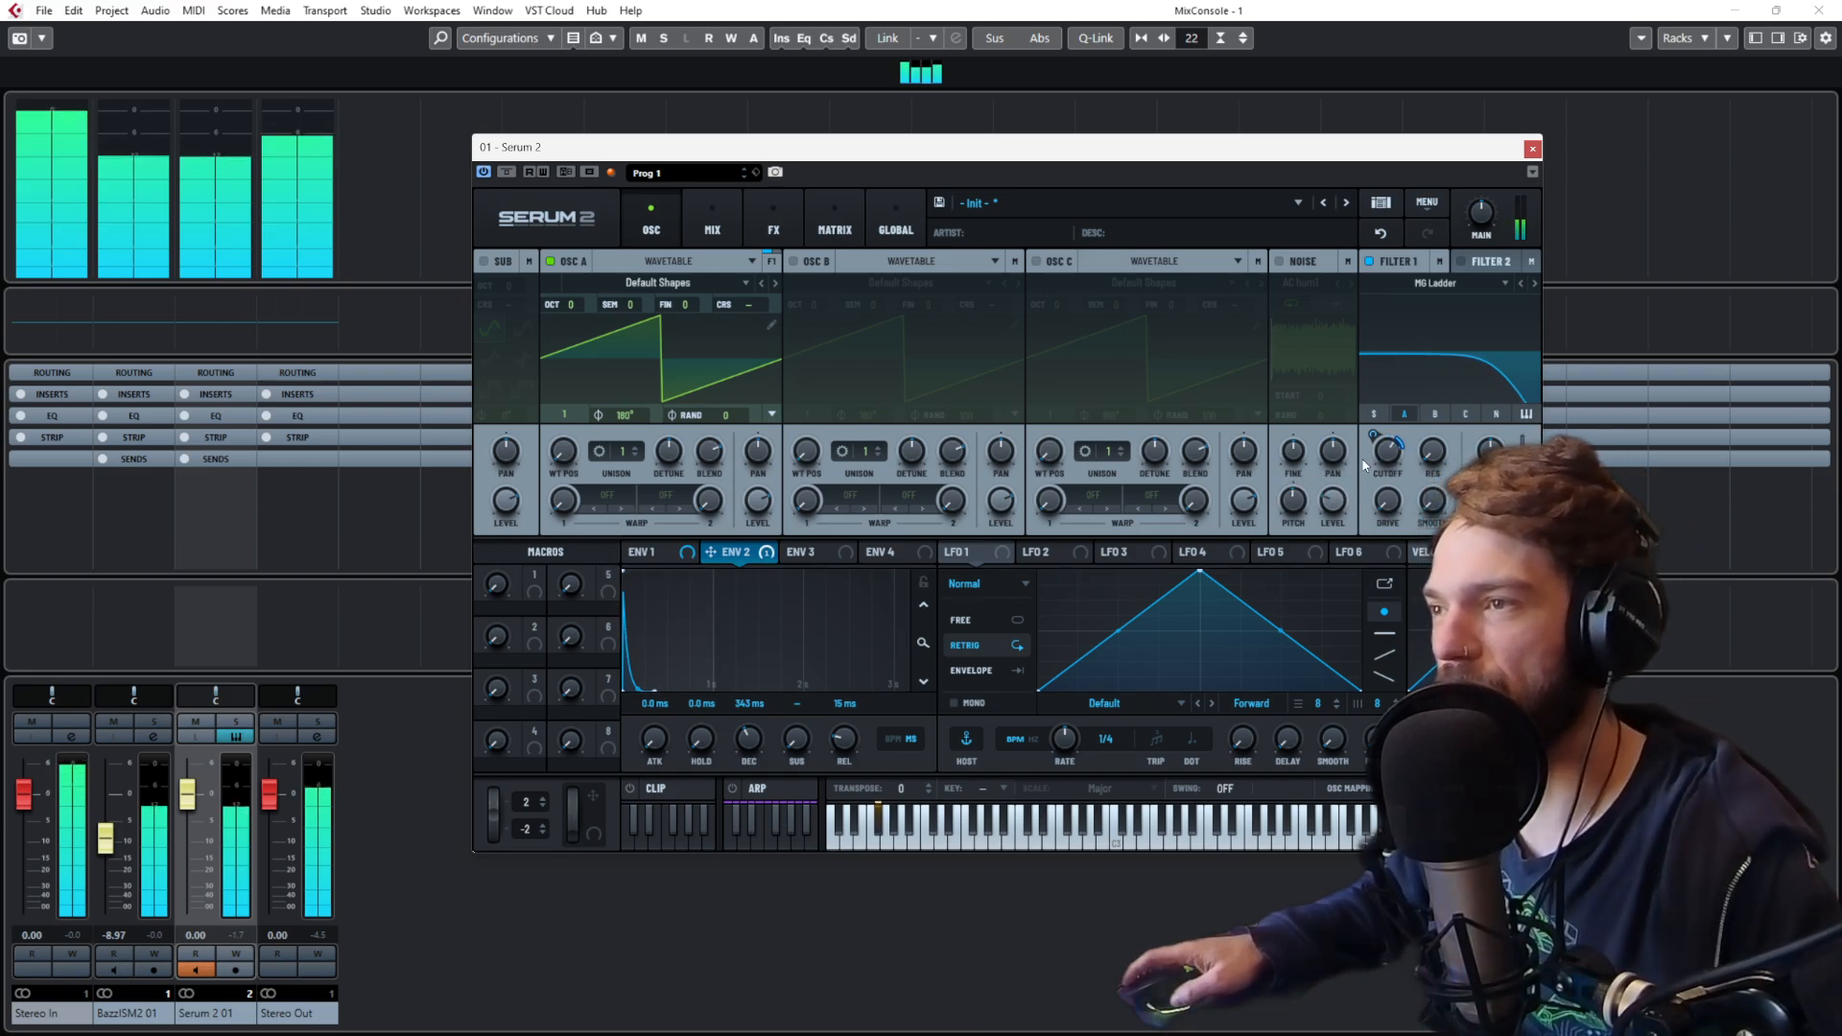
Step: Review Filter 1's settings on the mix page and the Bode effect in the main effects chain
{"action": "left_click", "coordinate": [723, 227]}
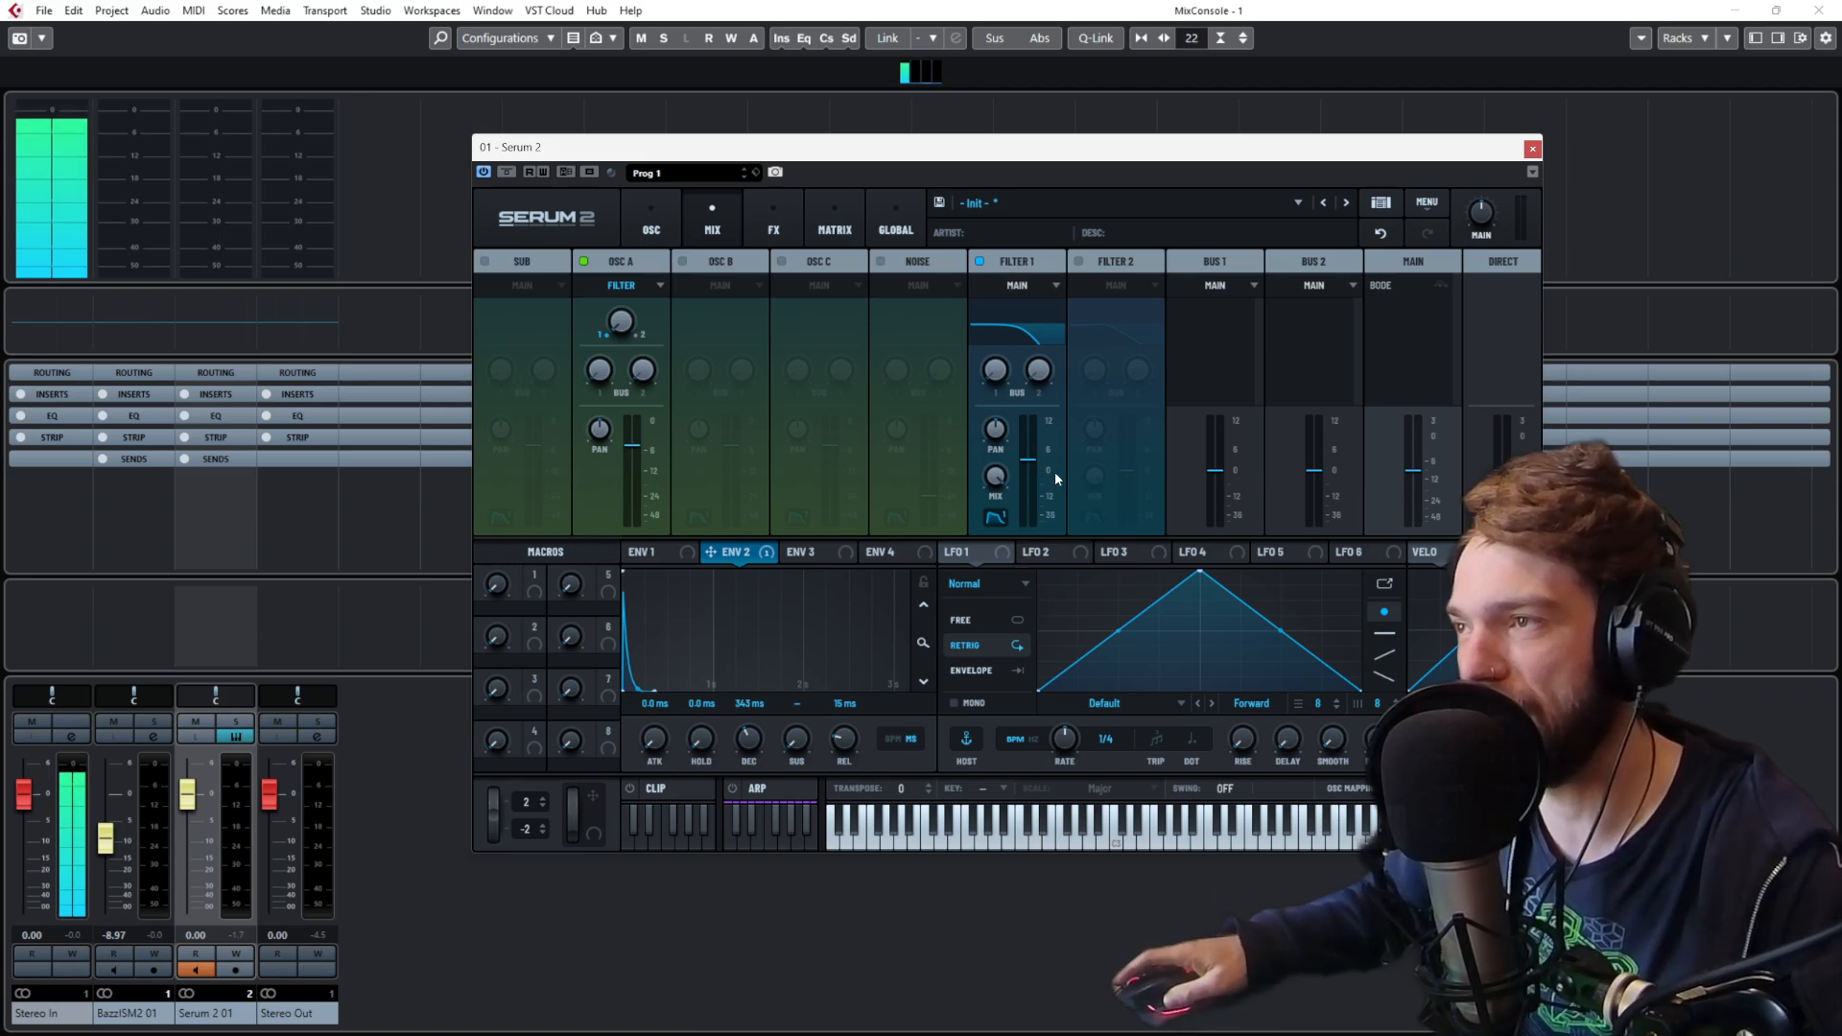
{"action": "left_click", "coordinate": [774, 230]}
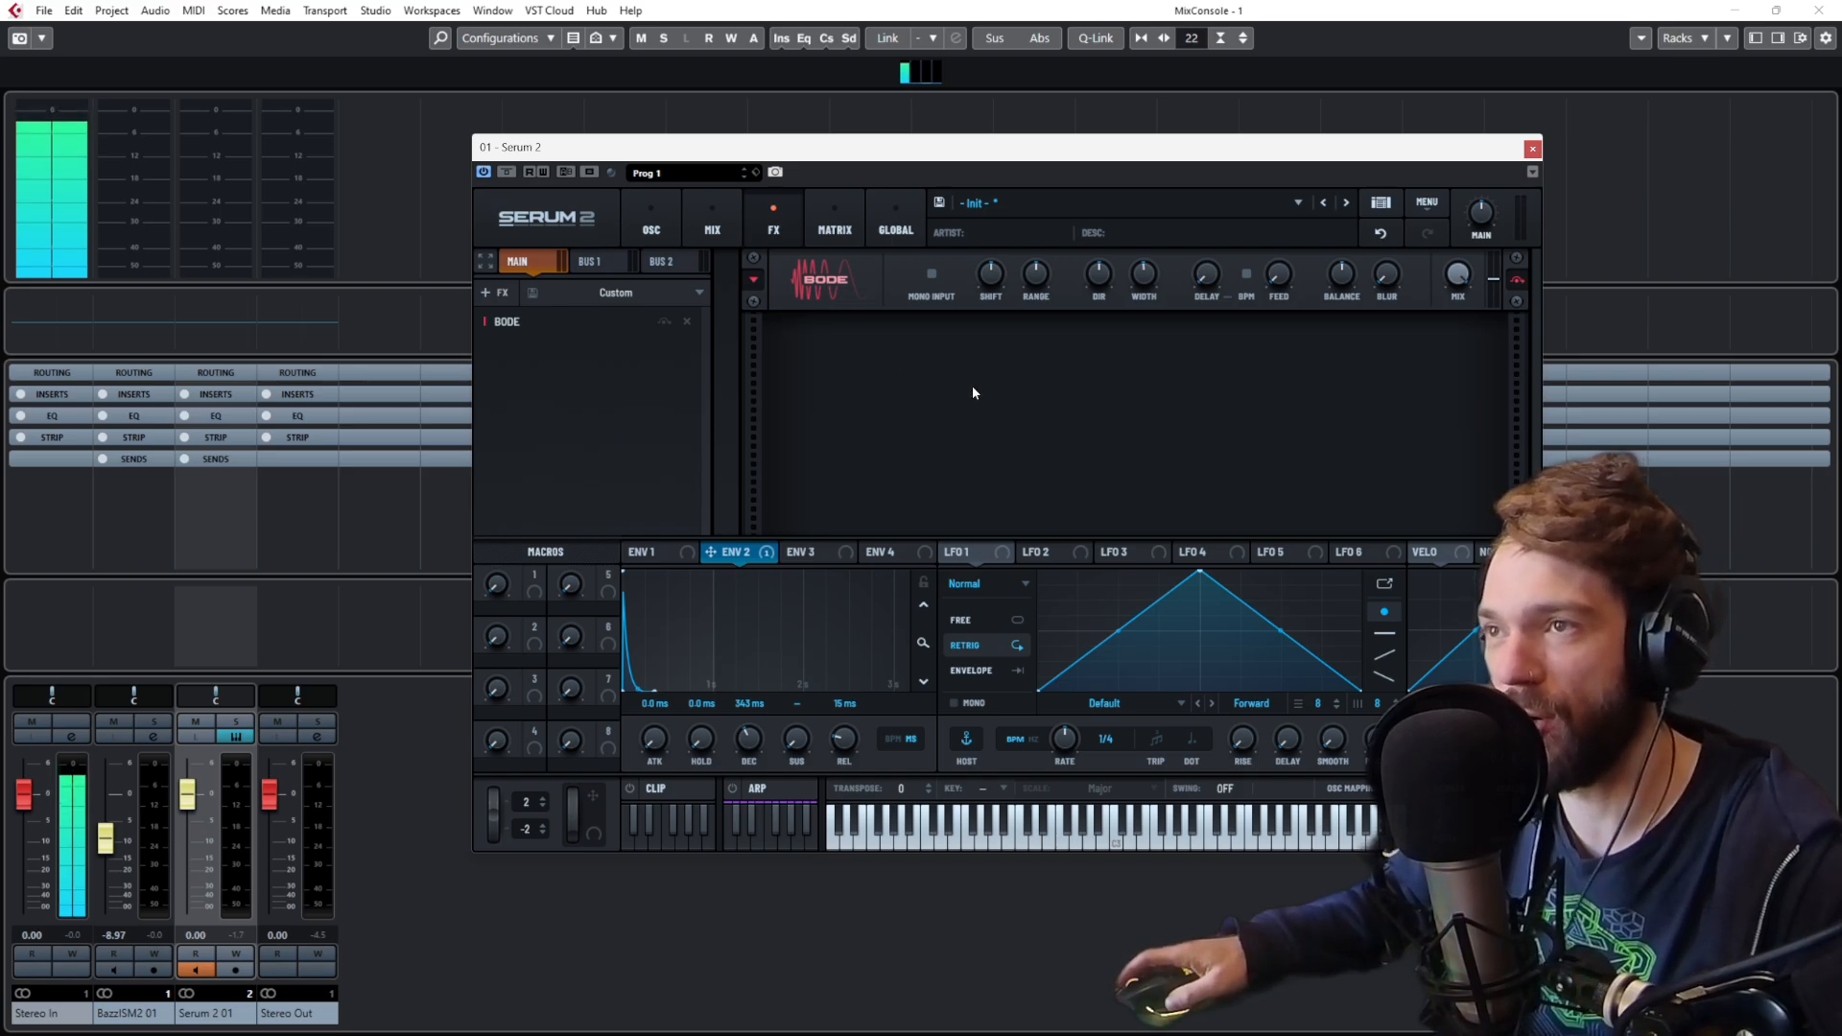
{"action": "left_click", "coordinate": [1395, 997]}
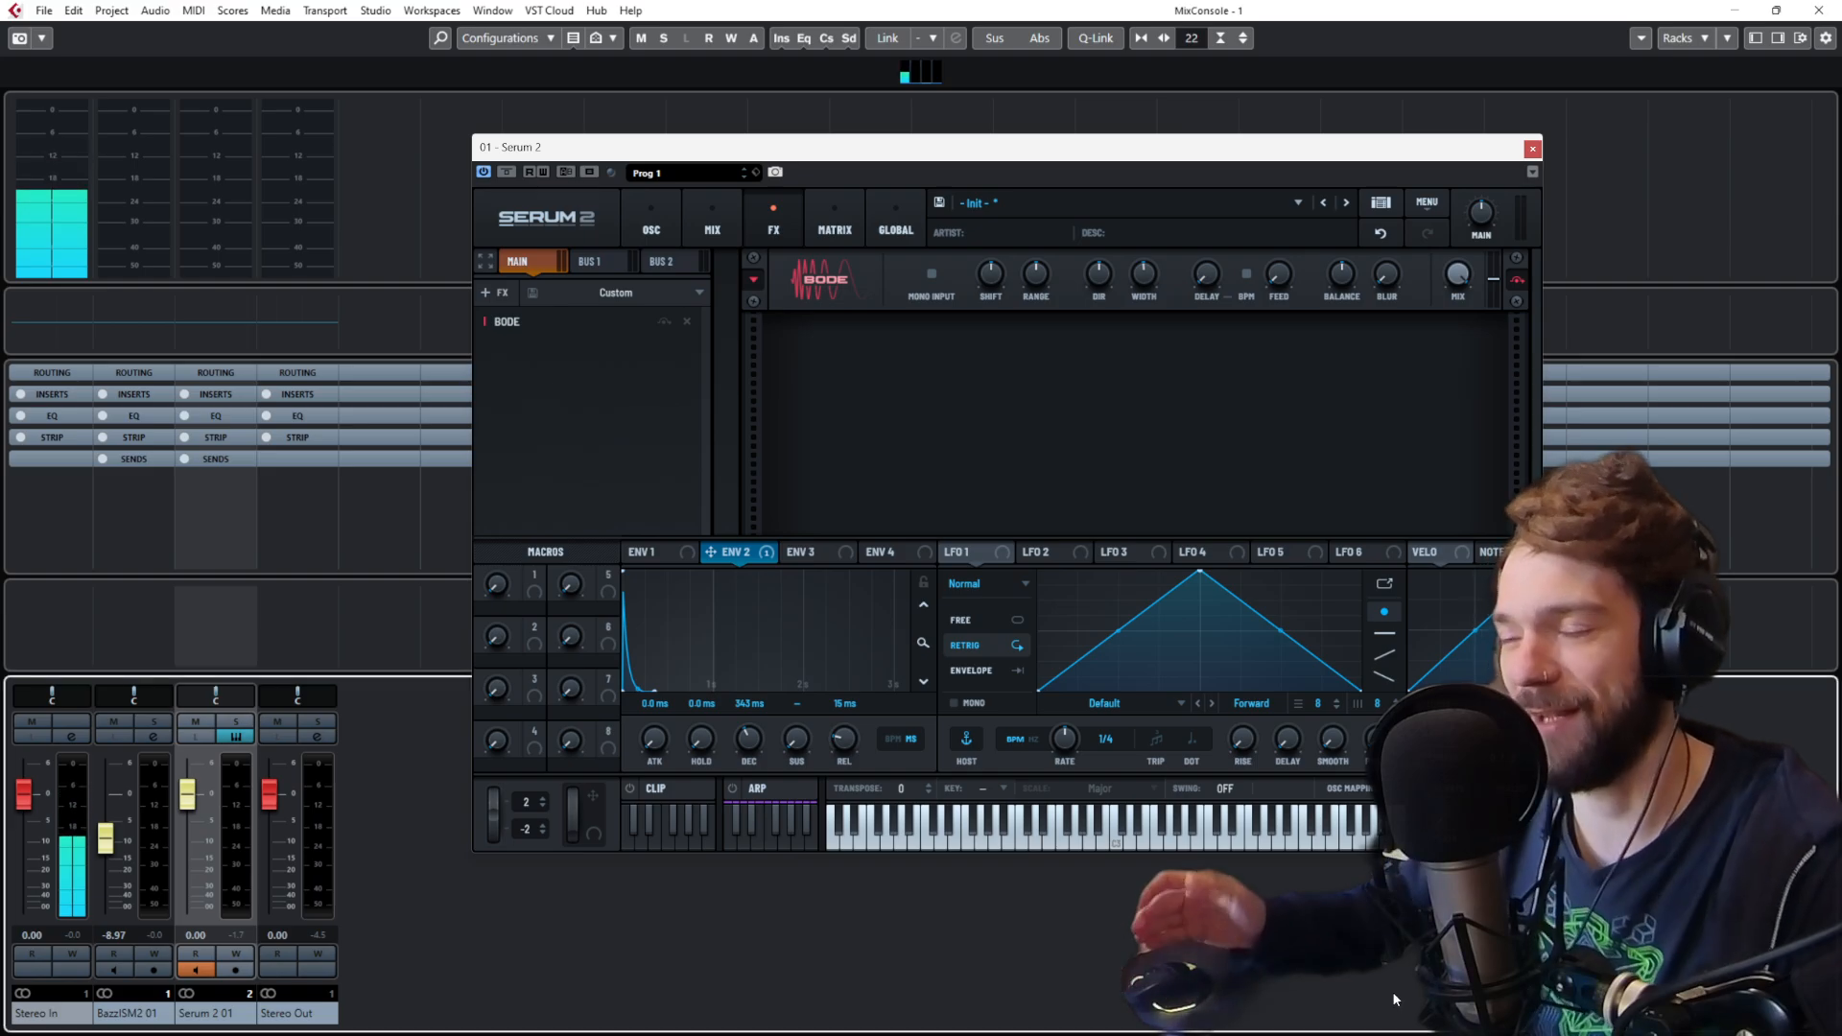
Step: Close the mixer and the Serum 2 window while playing back the one-beat kick and bass loop
{"action": "left_click", "coordinate": [1818, 13]}
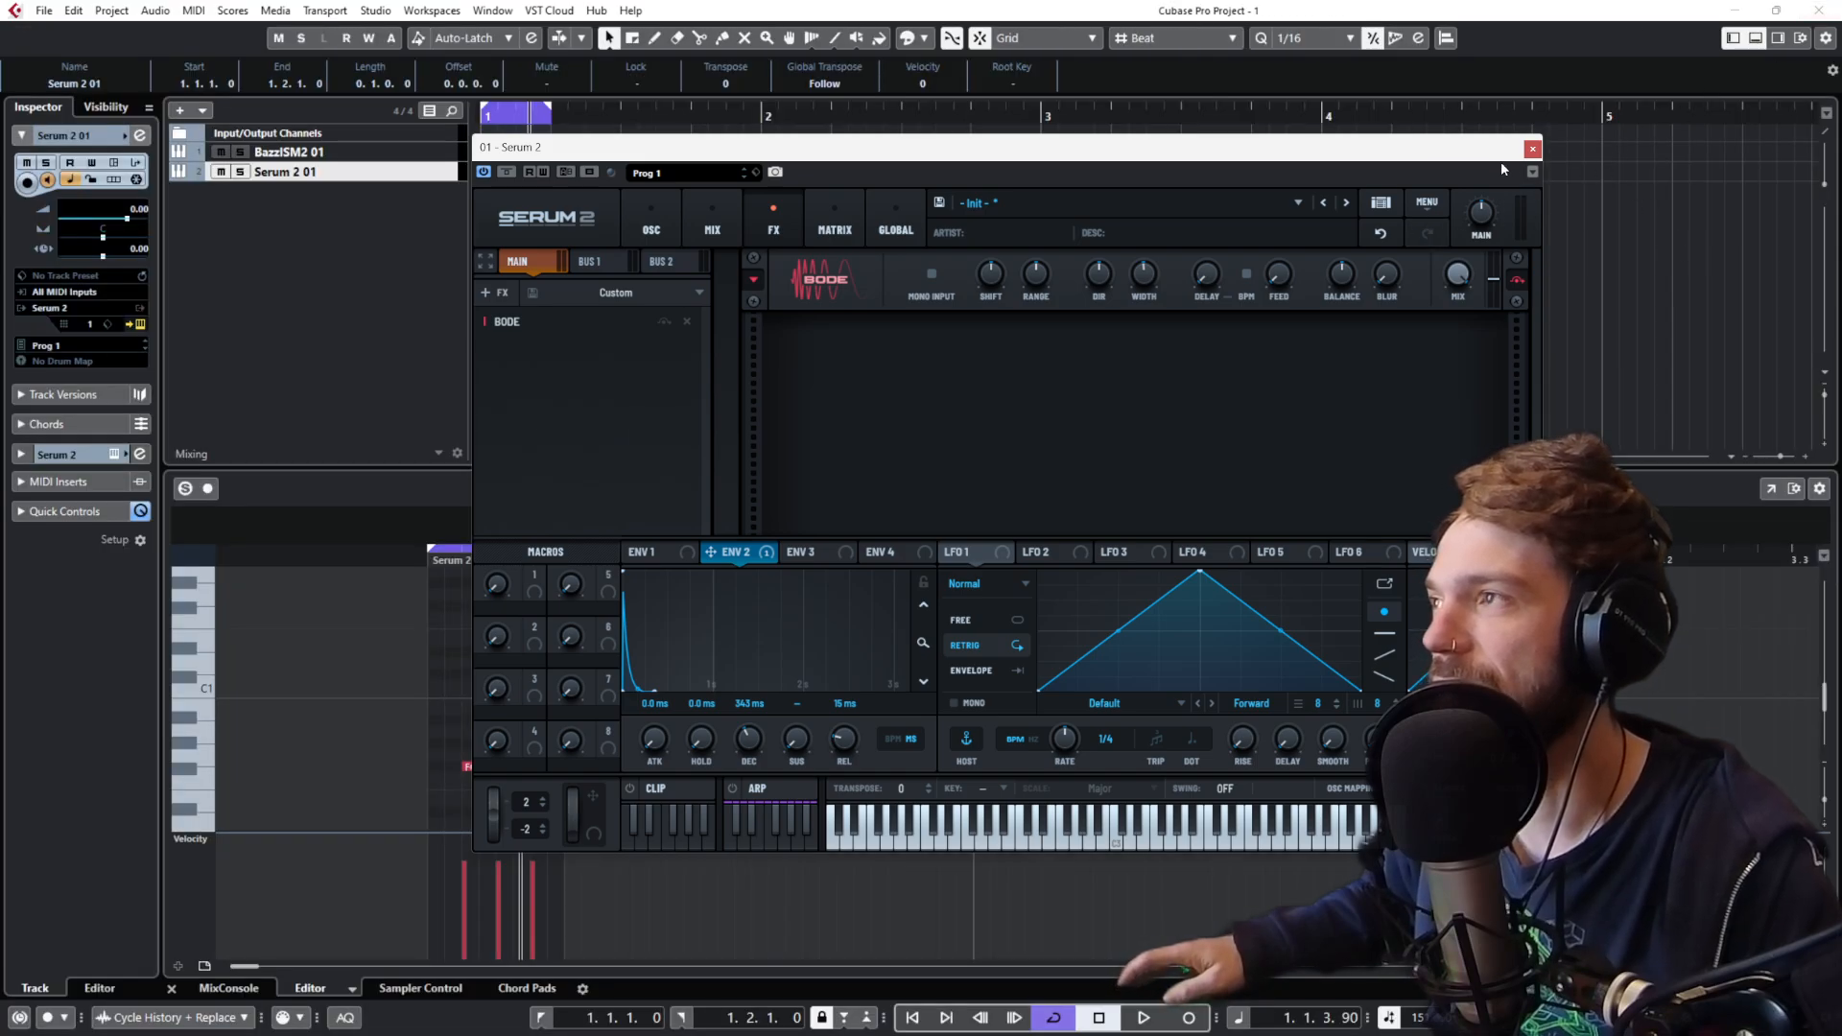
{"action": "left_click", "coordinate": [1644, 222]}
{"action": "key", "text": "space"}
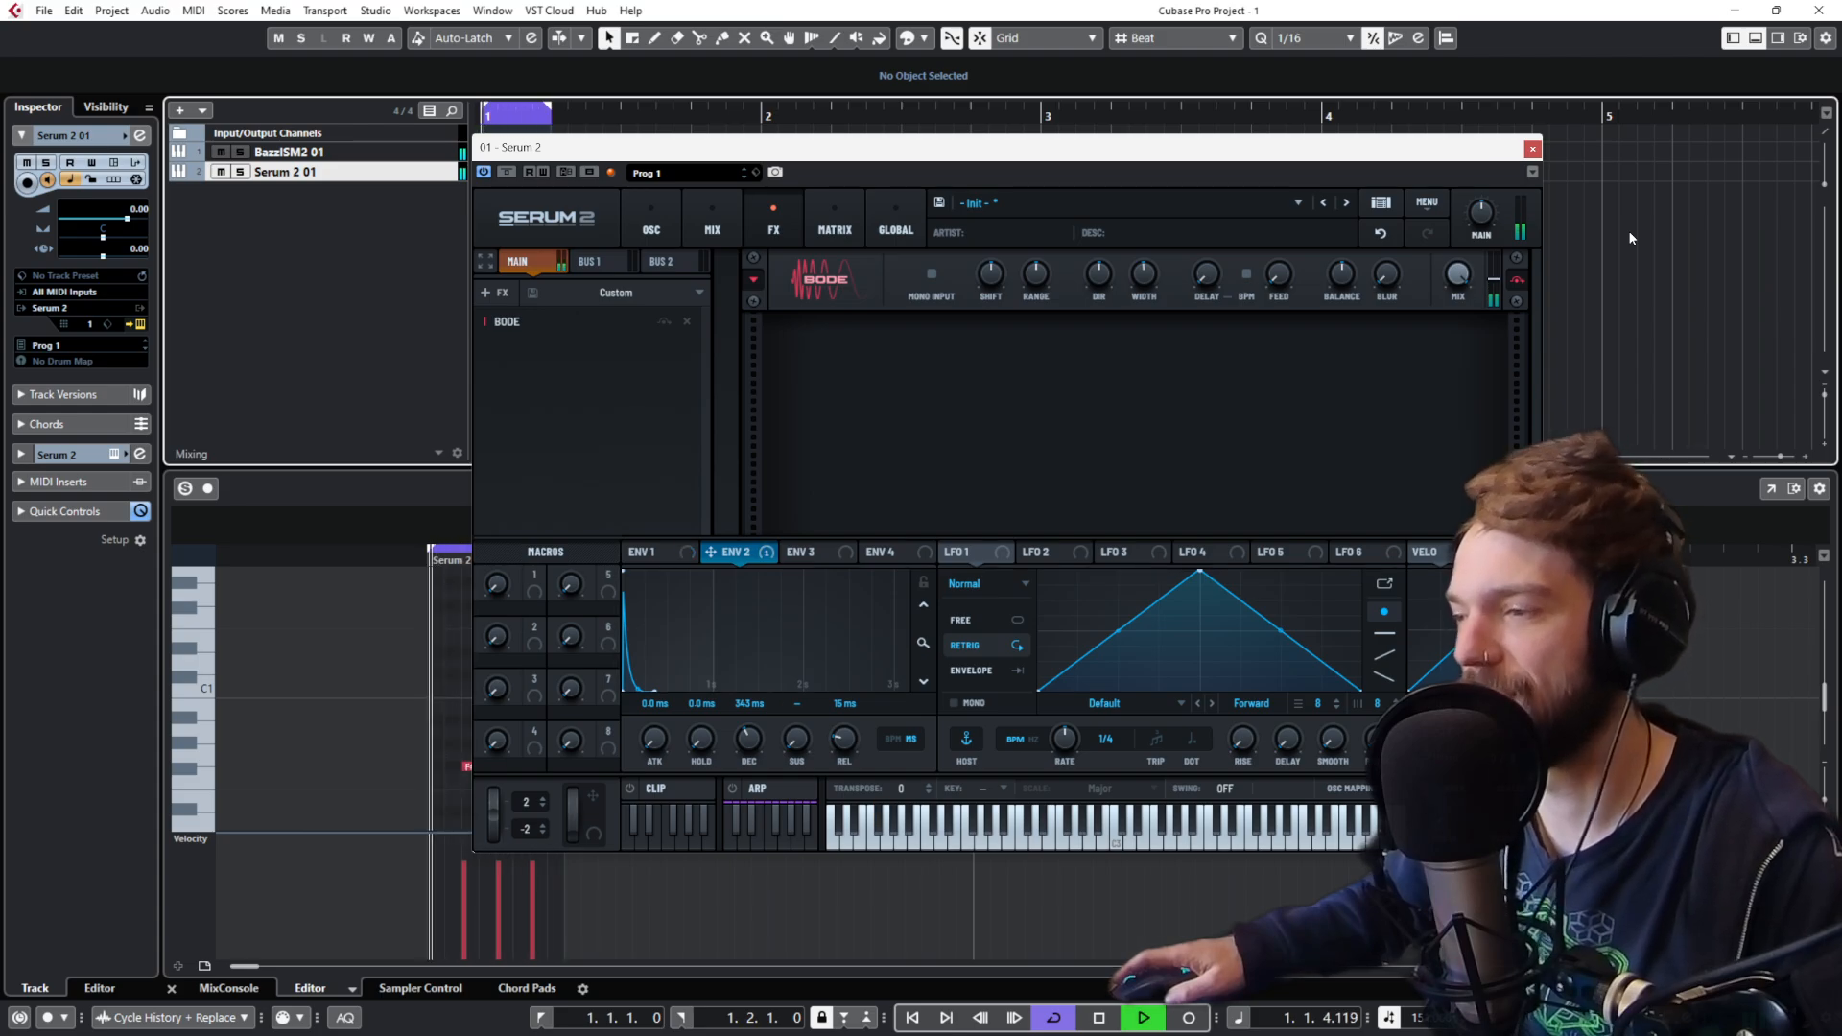
{"action": "left_click", "coordinate": [1534, 150]}
{"action": "key", "text": "space"}
Step: Duplicate the one-beat BazzISM2 and Serum 2 parts three times to fill the first bar
{"action": "left_click_drag", "start_coordinate": [619, 134], "coordinate": [513, 199]}
{"action": "key", "text": "ctrl+d"}
{"action": "key", "text": "ctrl+d"}
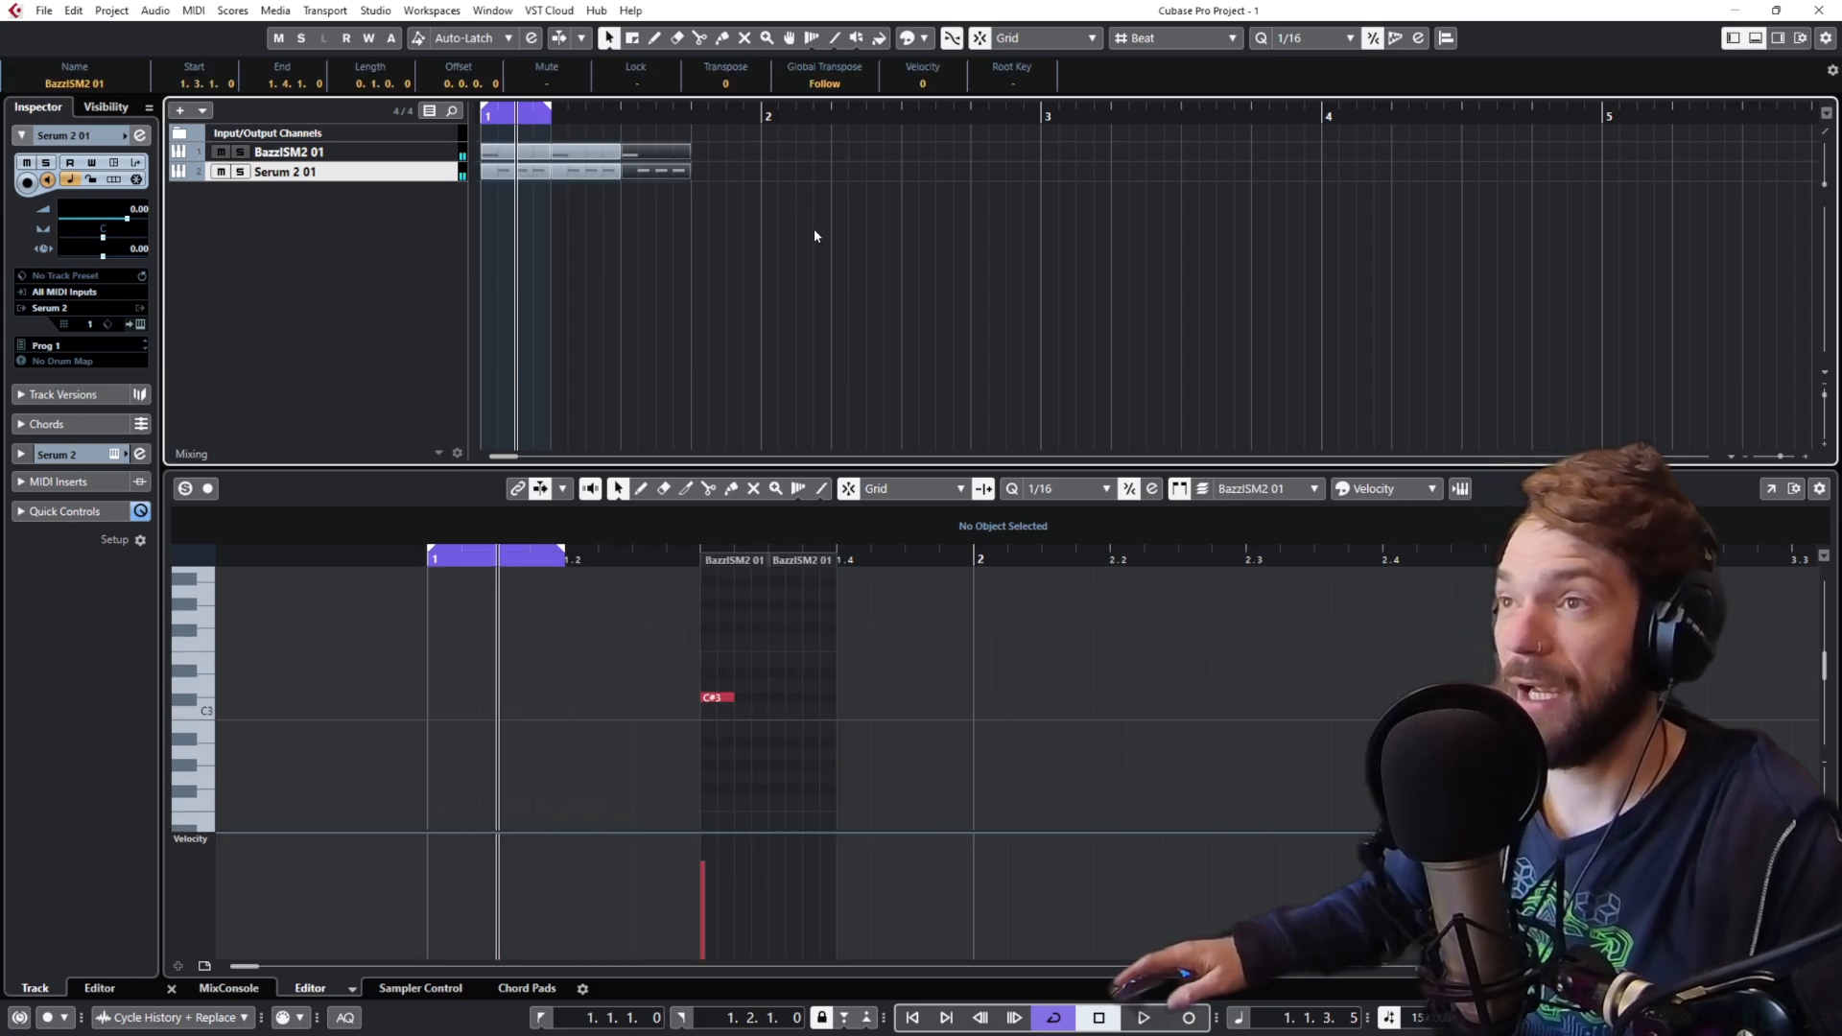
{"action": "key", "text": "ctrl+d"}
Step: Glue the first bar's parts into one continuous part on each track and return to the selection tool
{"action": "right_click", "coordinate": [813, 230]}
{"action": "left_click", "coordinate": [914, 218]}
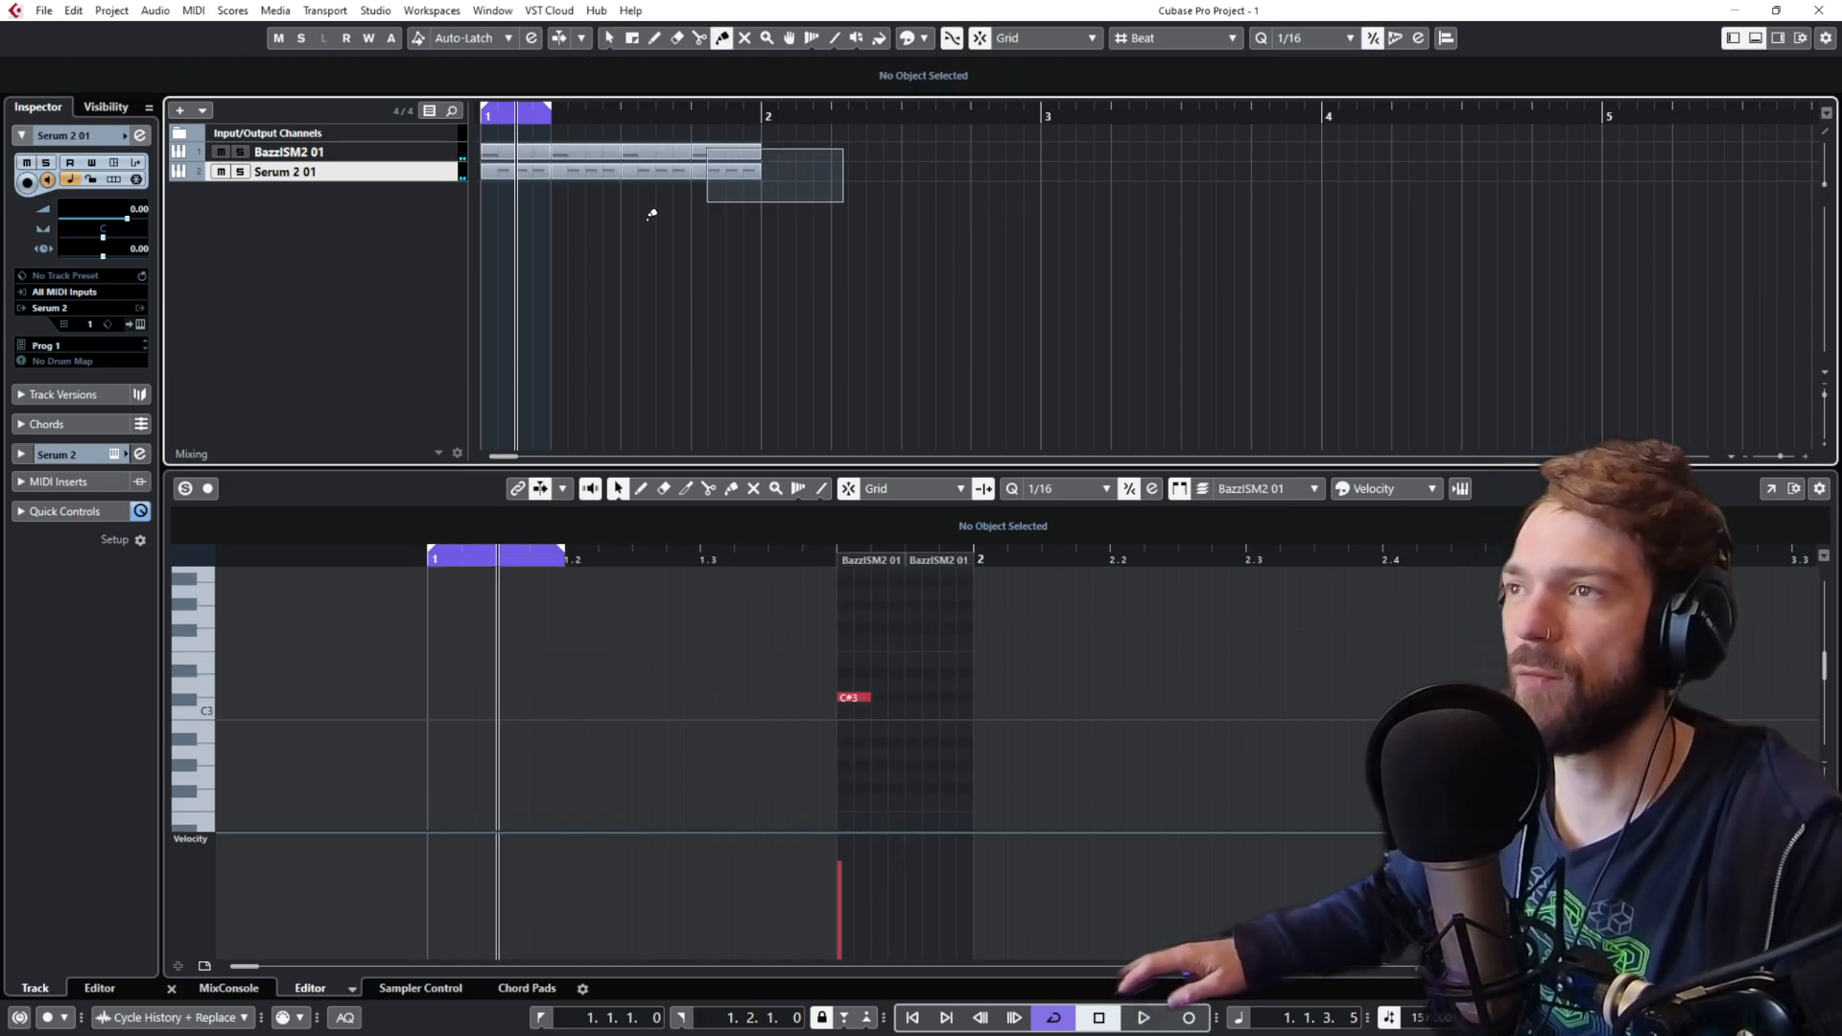
{"action": "left_click_drag", "start_coordinate": [651, 214], "coordinate": [518, 213]}
{"action": "left_click", "coordinate": [578, 154]}
{"action": "right_click", "coordinate": [566, 155]}
{"action": "left_click", "coordinate": [566, 168]}
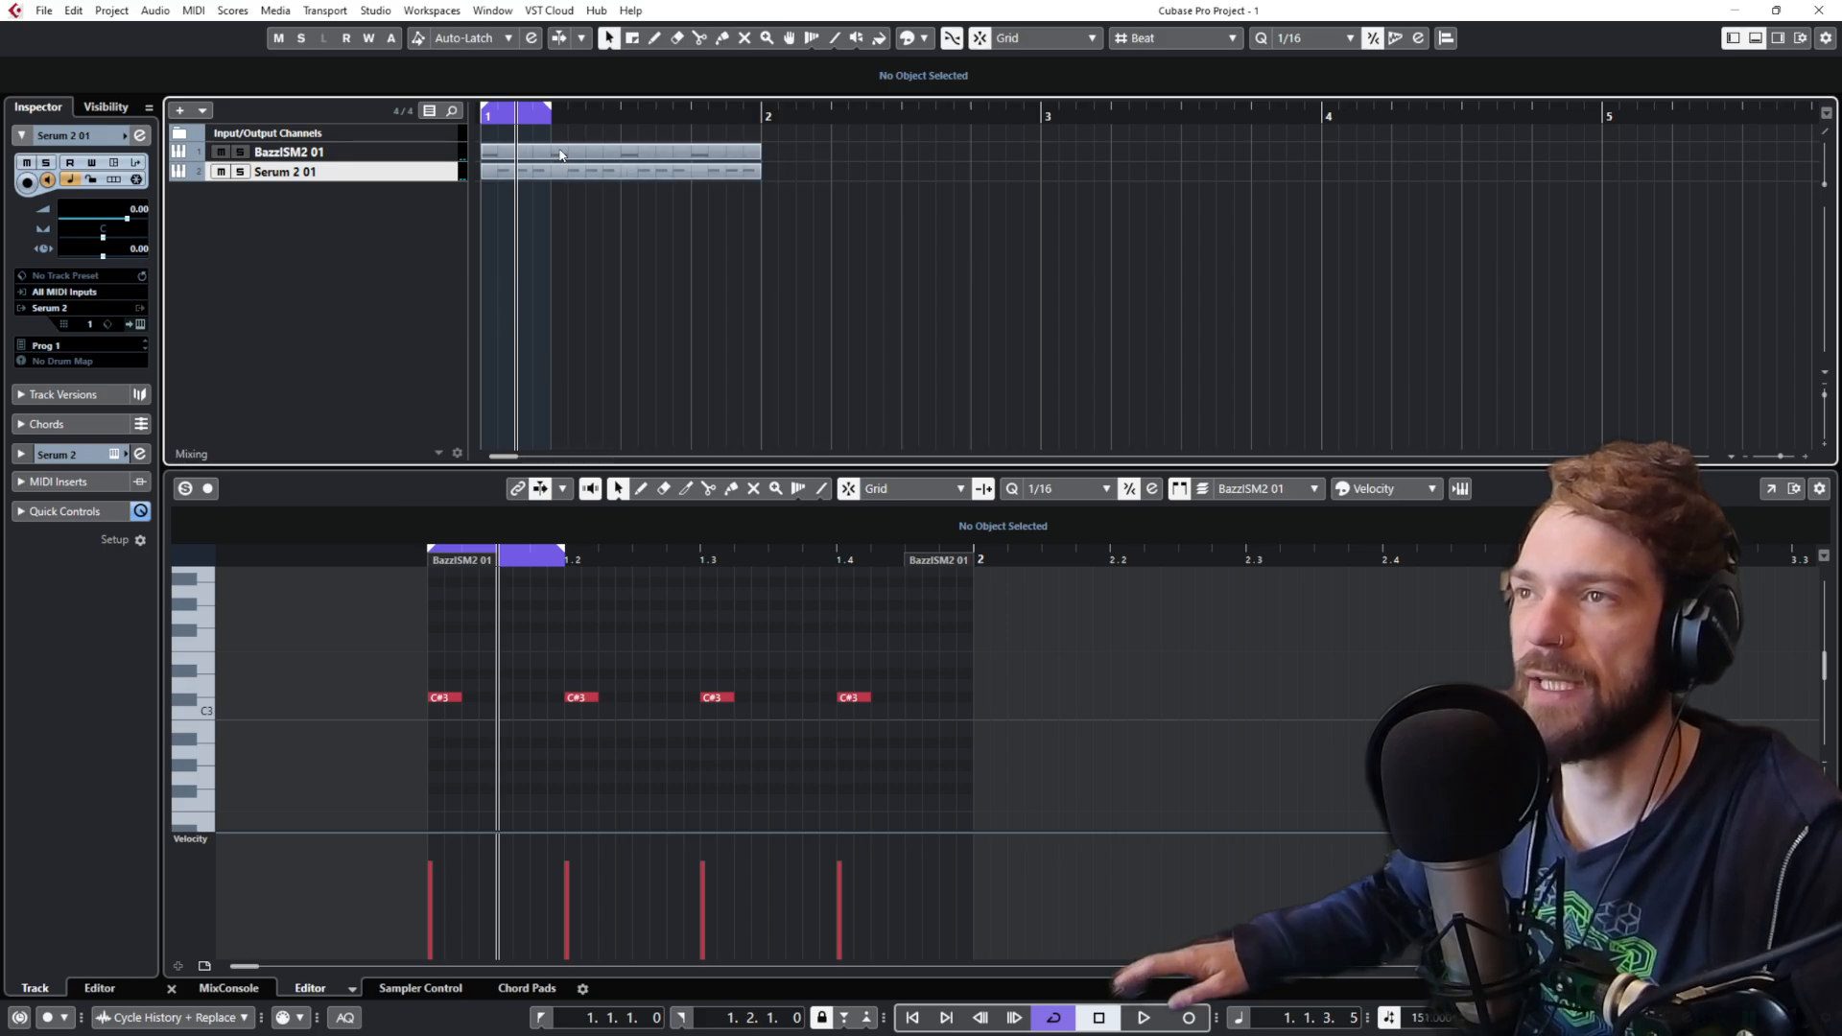
Step: Duplicate the one-bar kick and bass parts three times to fill four bars, and extend the cycle range to bar 5
{"action": "left_click", "coordinate": [561, 151]}
{"action": "key", "text": "p"}
{"action": "left_click_drag", "start_coordinate": [795, 136], "coordinate": [330, 263]}
{"action": "key", "text": "ctrl+d"}
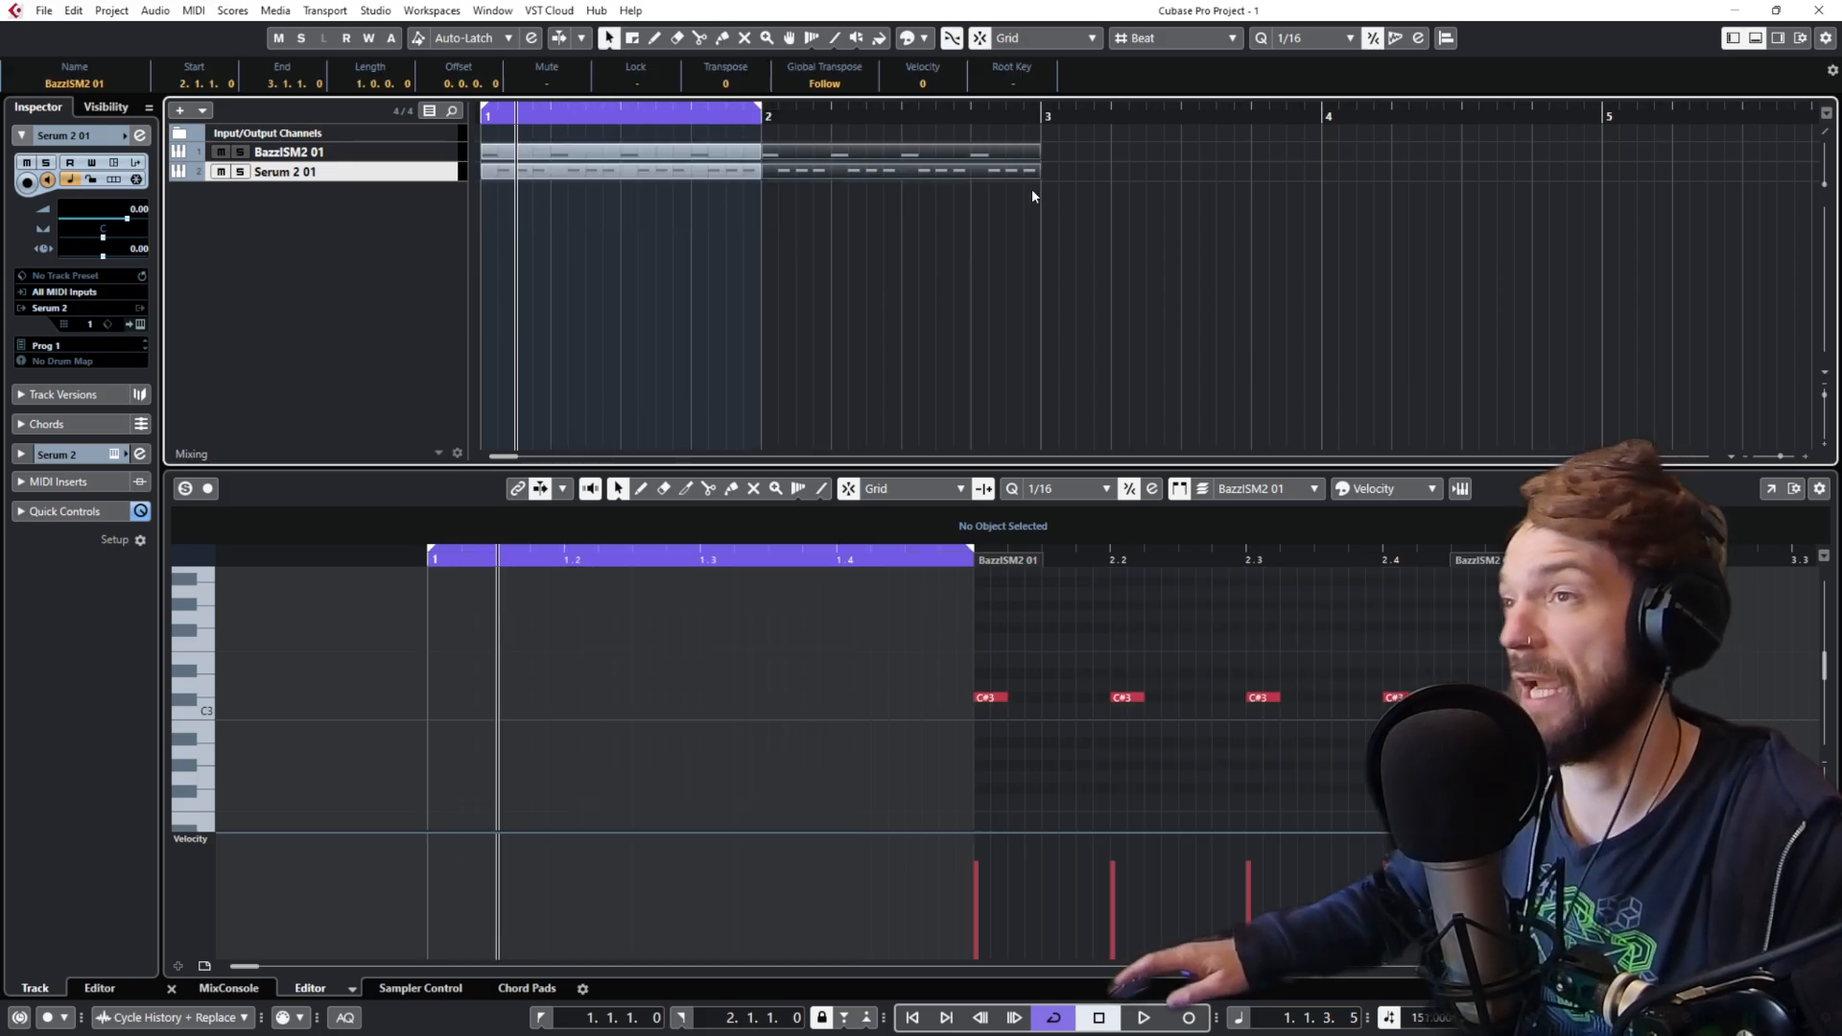
{"action": "key", "text": "ctrl+d"}
{"action": "key", "text": "ctrl+d"}
{"action": "left_click", "coordinate": [1603, 114], "text": "alt"}
Step: Hide the lower editor zone and increase the height of the BazzISM2 and Serum 2 tracks
{"action": "scroll", "coordinate": [1348, 215], "scroll_direction": "down", "scroll_amount": 2}
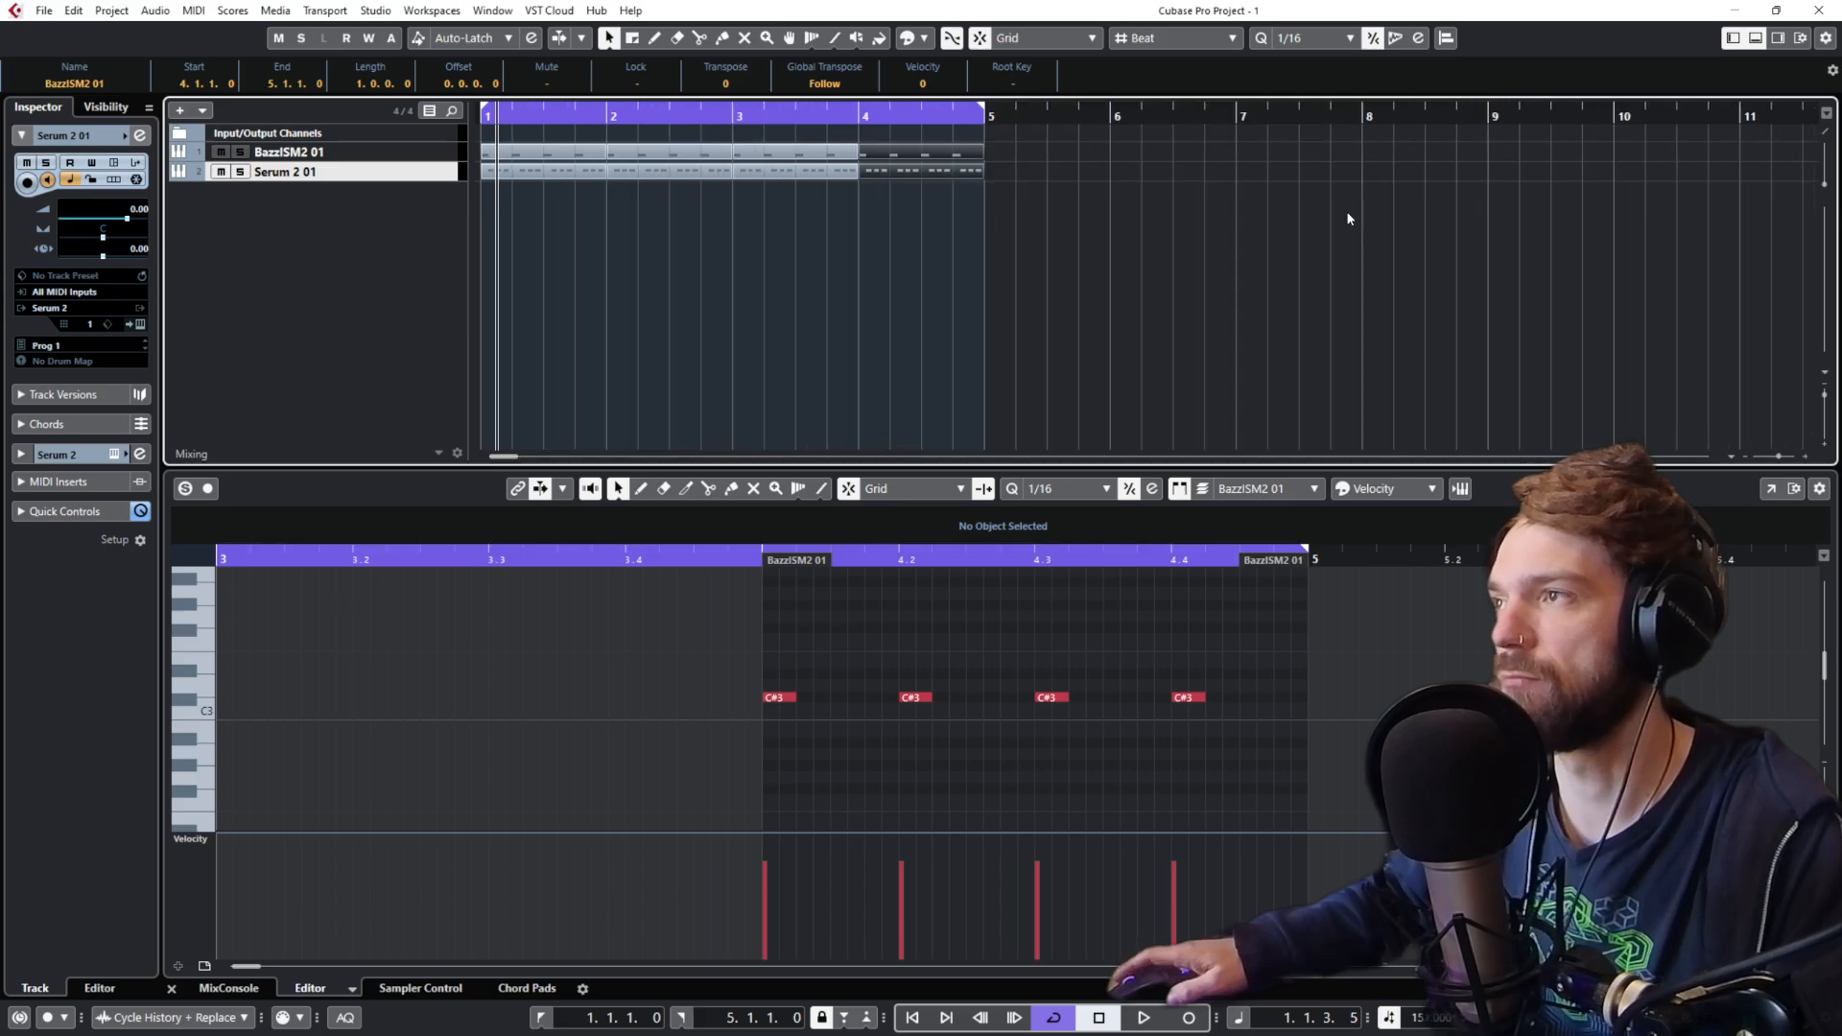
{"action": "scroll", "coordinate": [1348, 219], "scroll_direction": "down", "scroll_amount": 2}
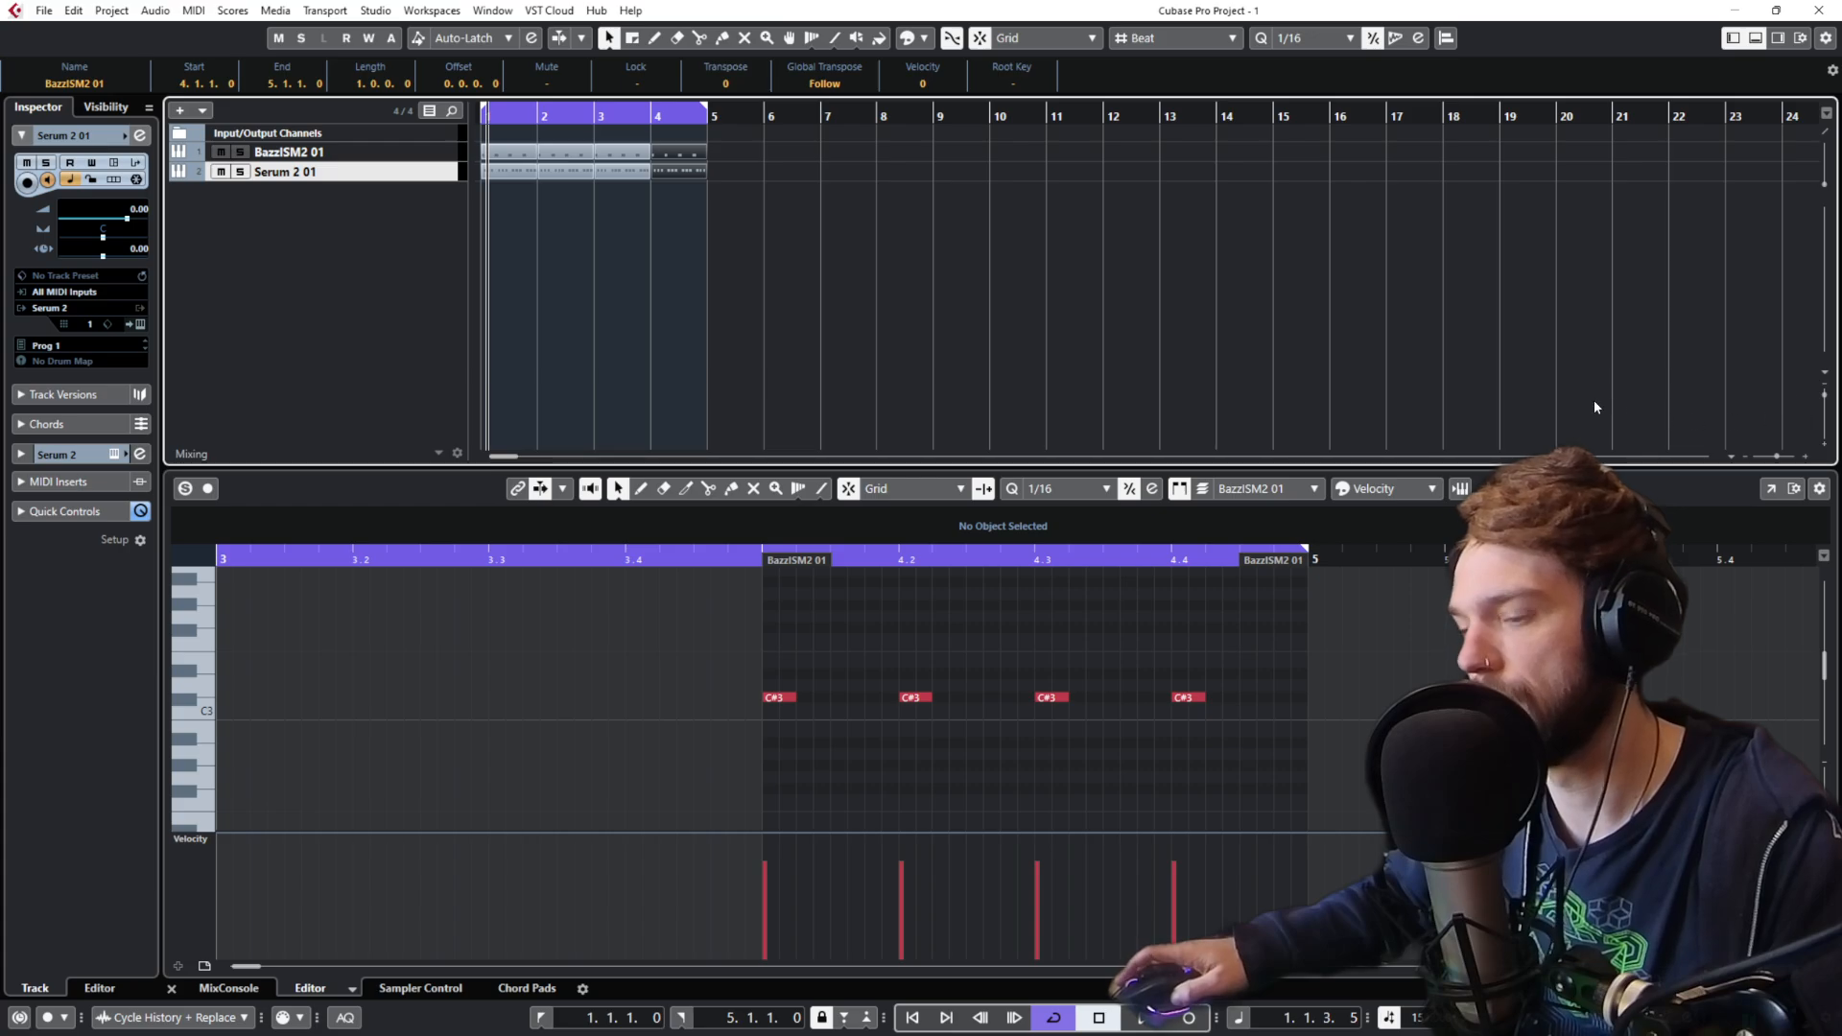
{"action": "key", "text": "ctrl+alt+e"}
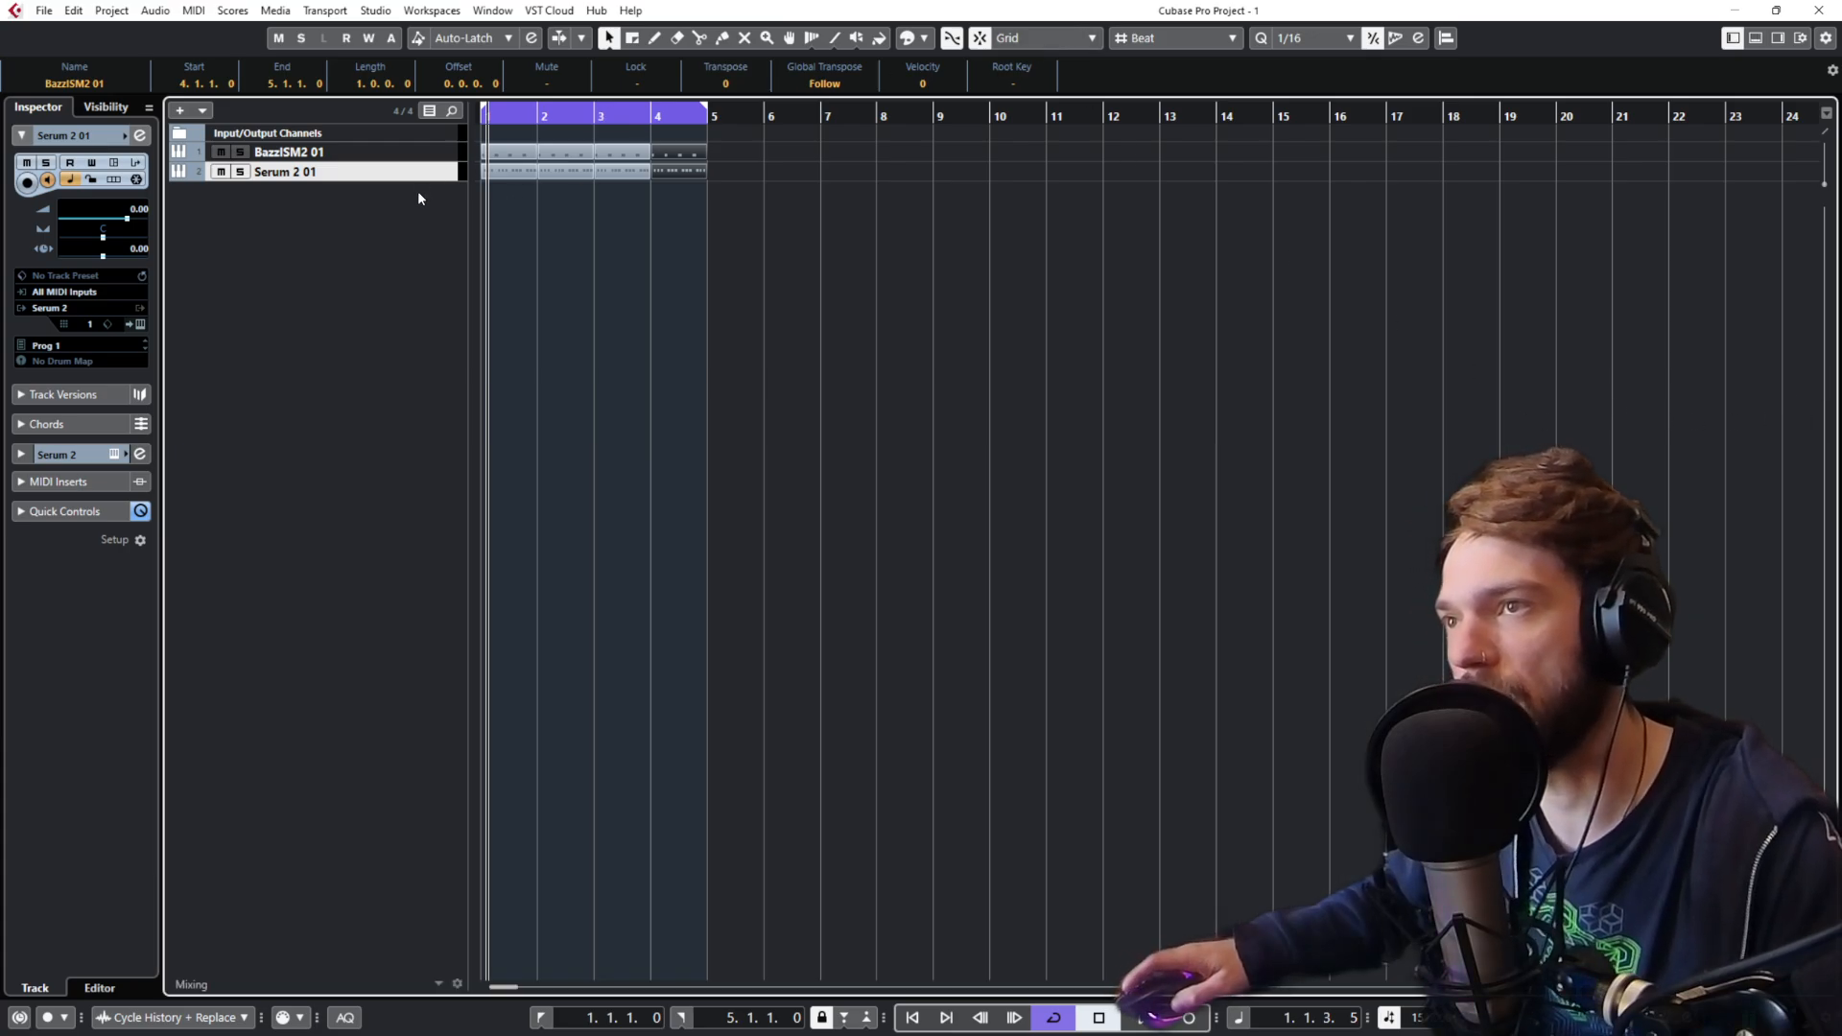
{"action": "left_click_drag", "start_coordinate": [435, 180], "coordinate": [427, 234]}
Step: Move the BazzISM2 and Serum 2 tracks together into a new folder
{"action": "right_click", "coordinate": [425, 229]}
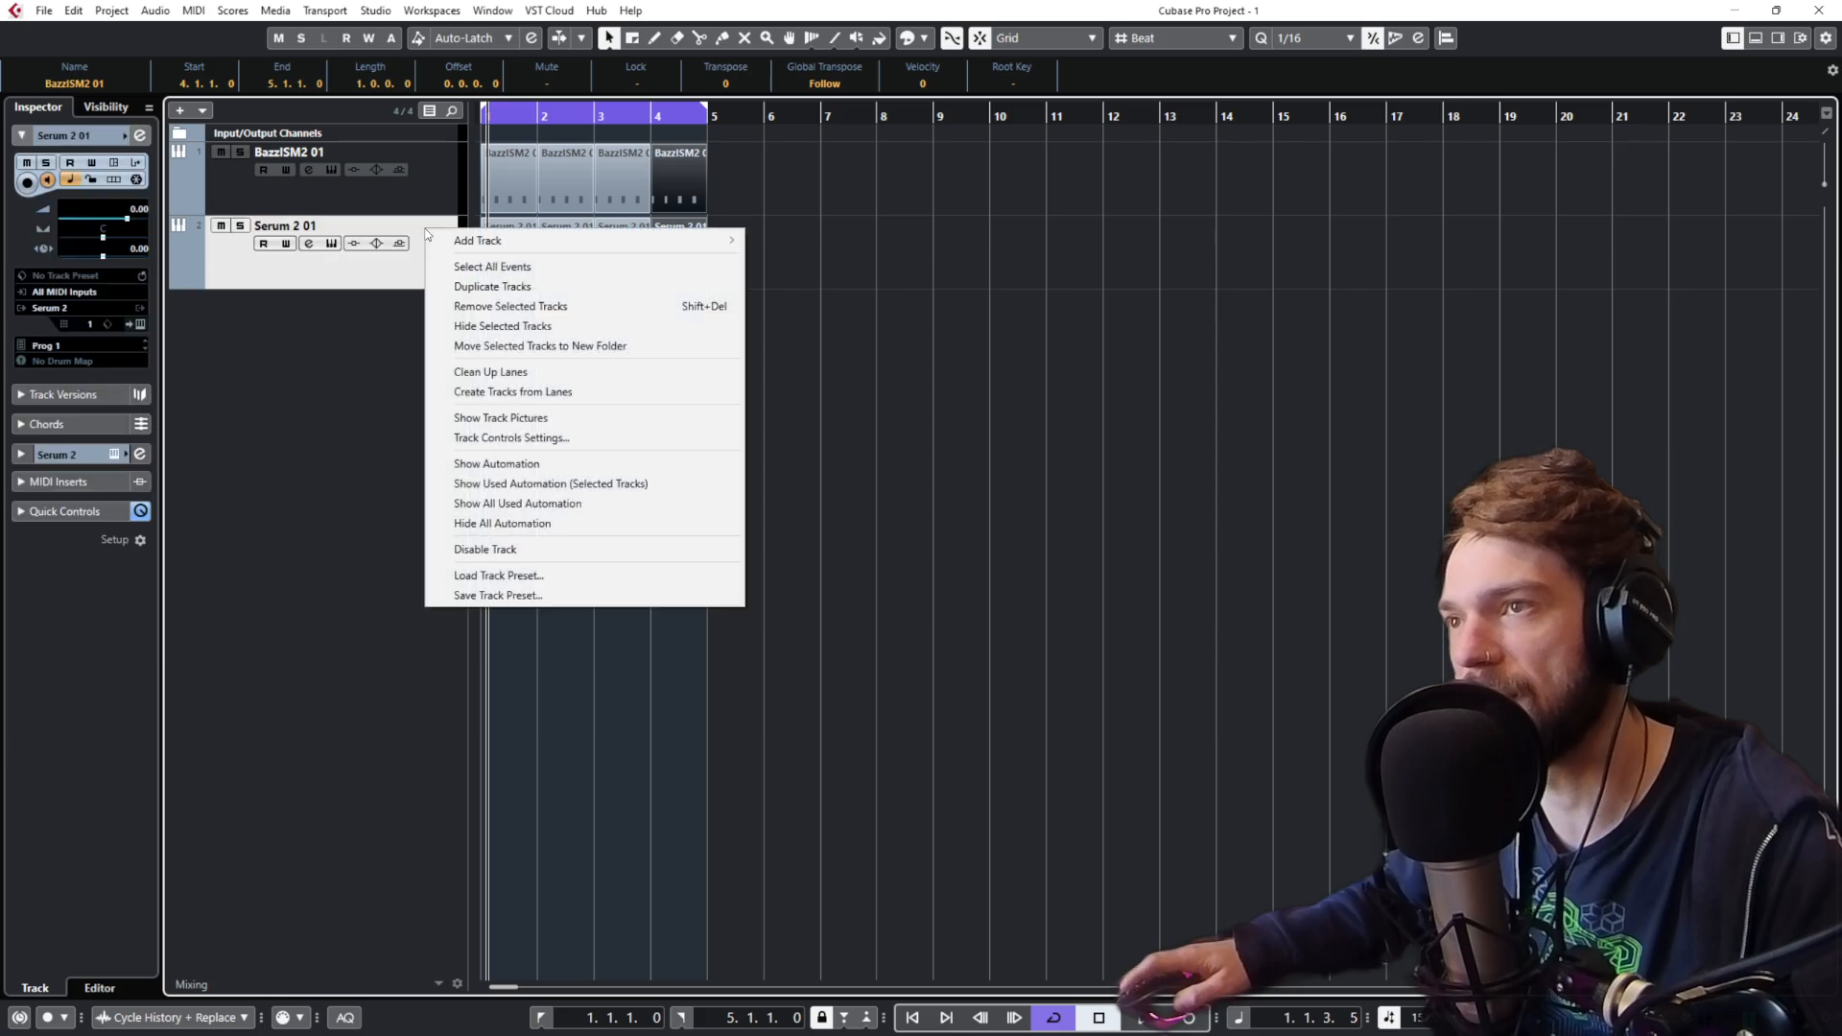
{"action": "right_click", "coordinate": [417, 185]}
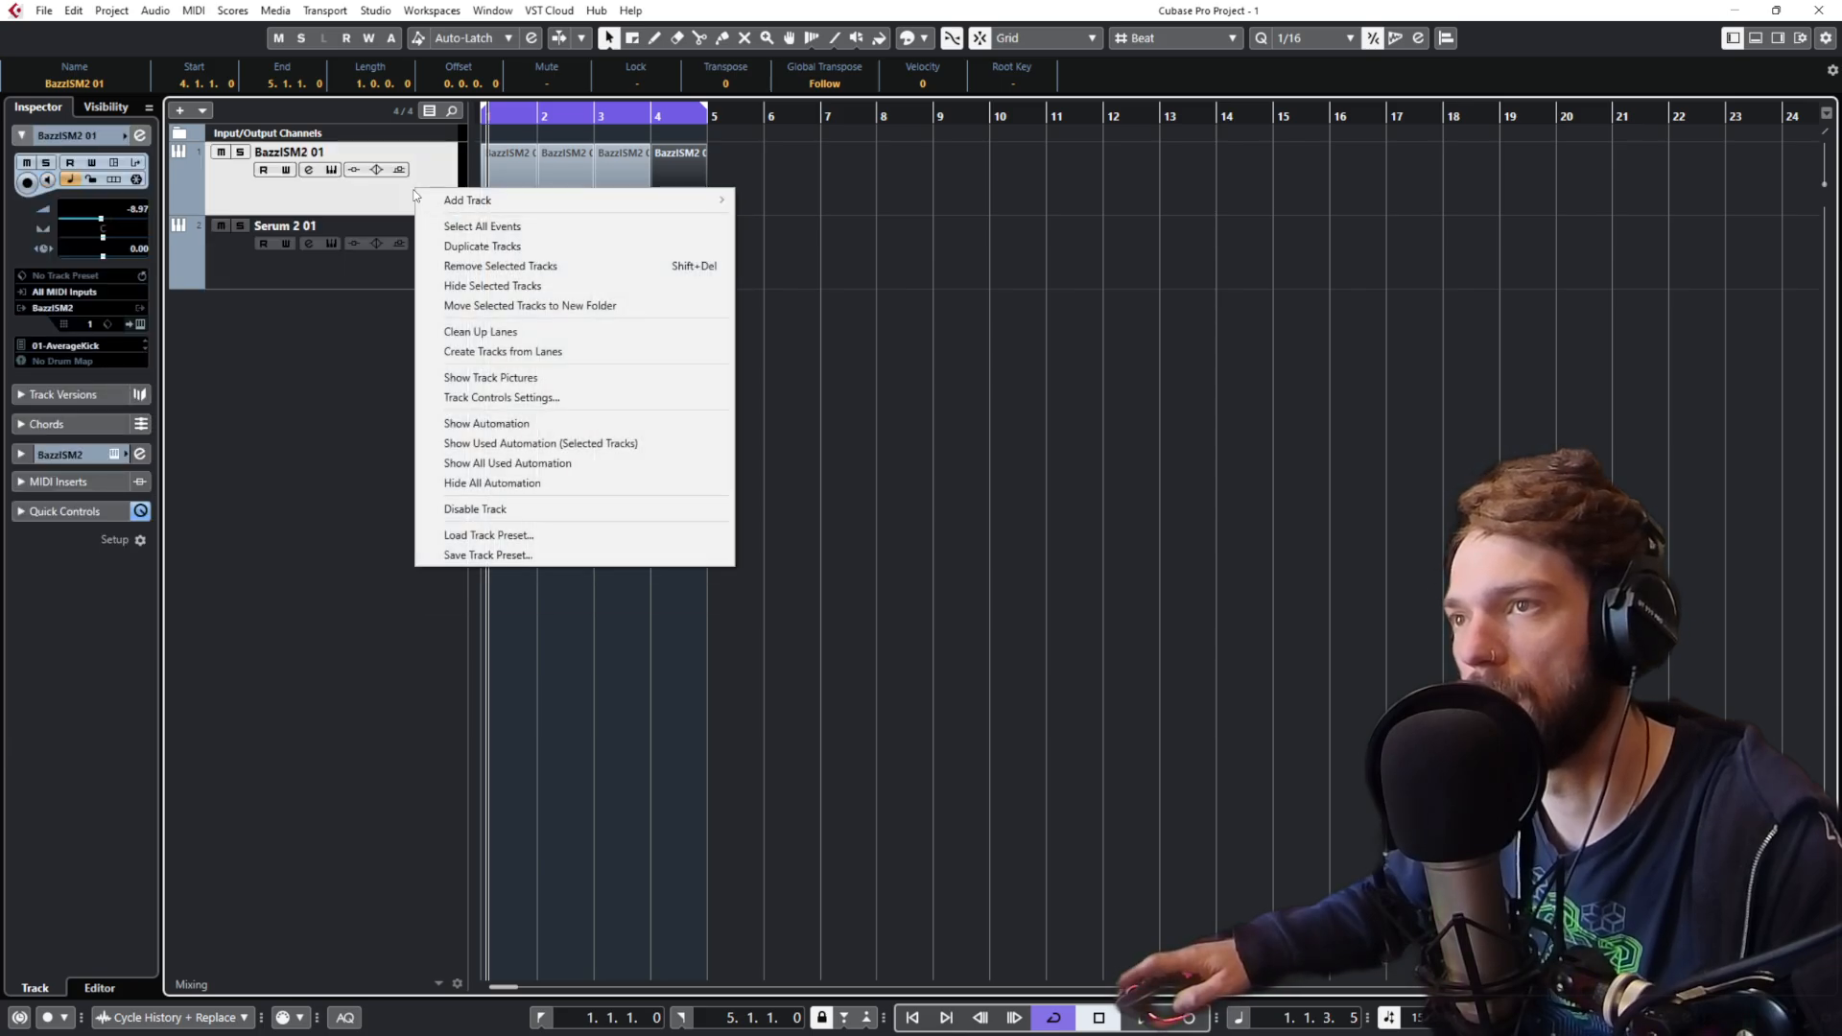
{"action": "left_click", "coordinate": [329, 276]}
{"action": "right_click", "coordinate": [328, 276]}
{"action": "mouse_move", "coordinate": [384, 287]}
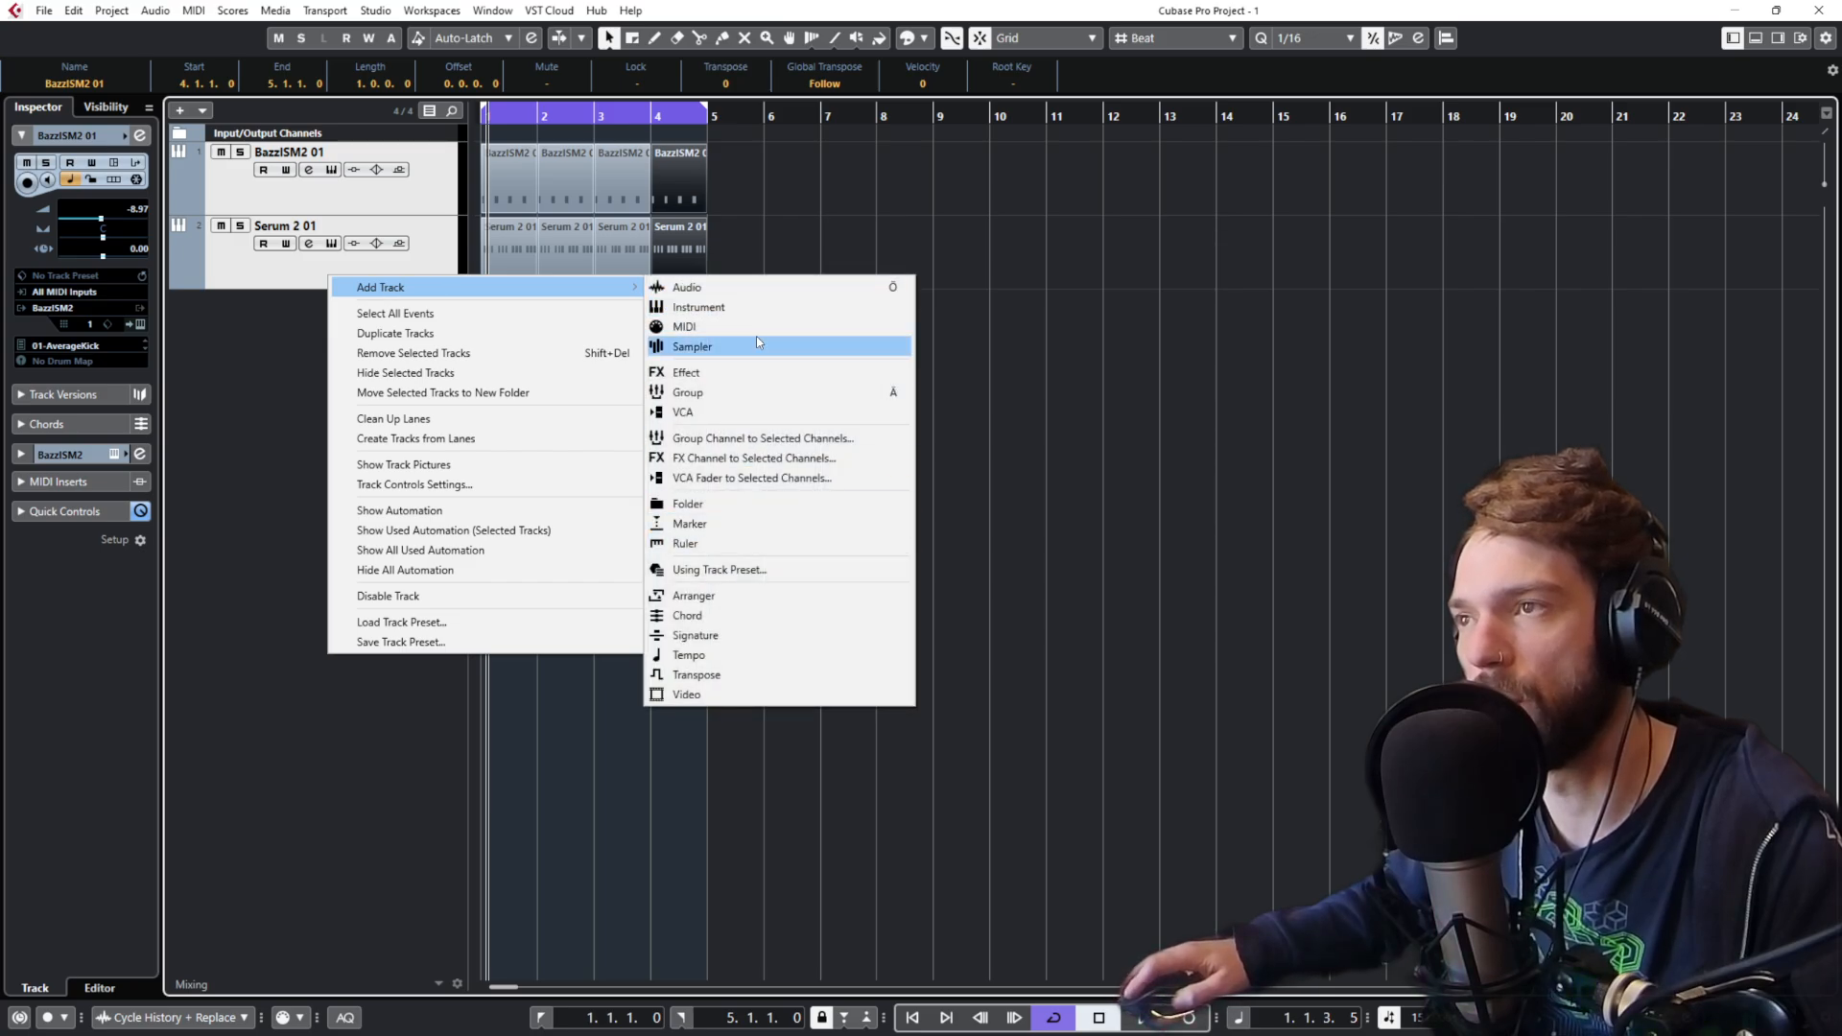
{"action": "left_click", "coordinate": [498, 392]}
Step: Rename the new folder track "Kick bass" and colour it red
{"action": "double_click", "coordinate": [283, 151]}
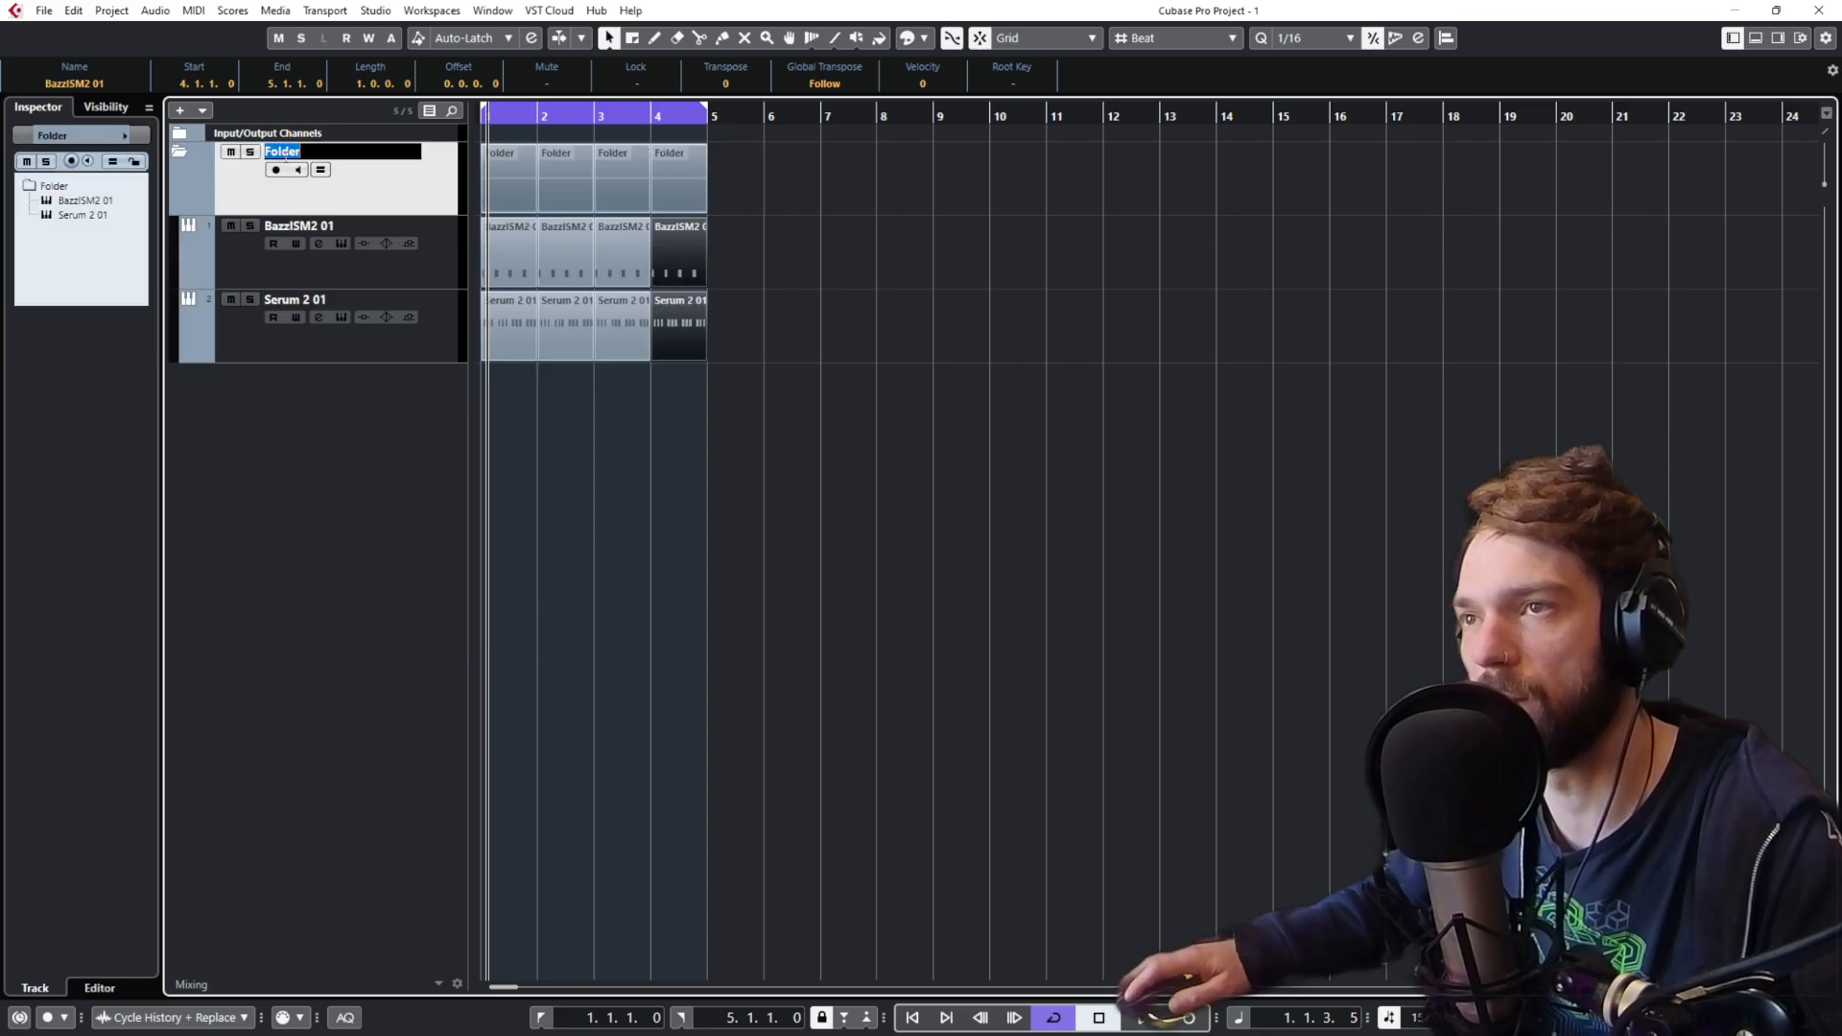
{"action": "type", "text": "Kick bass"}
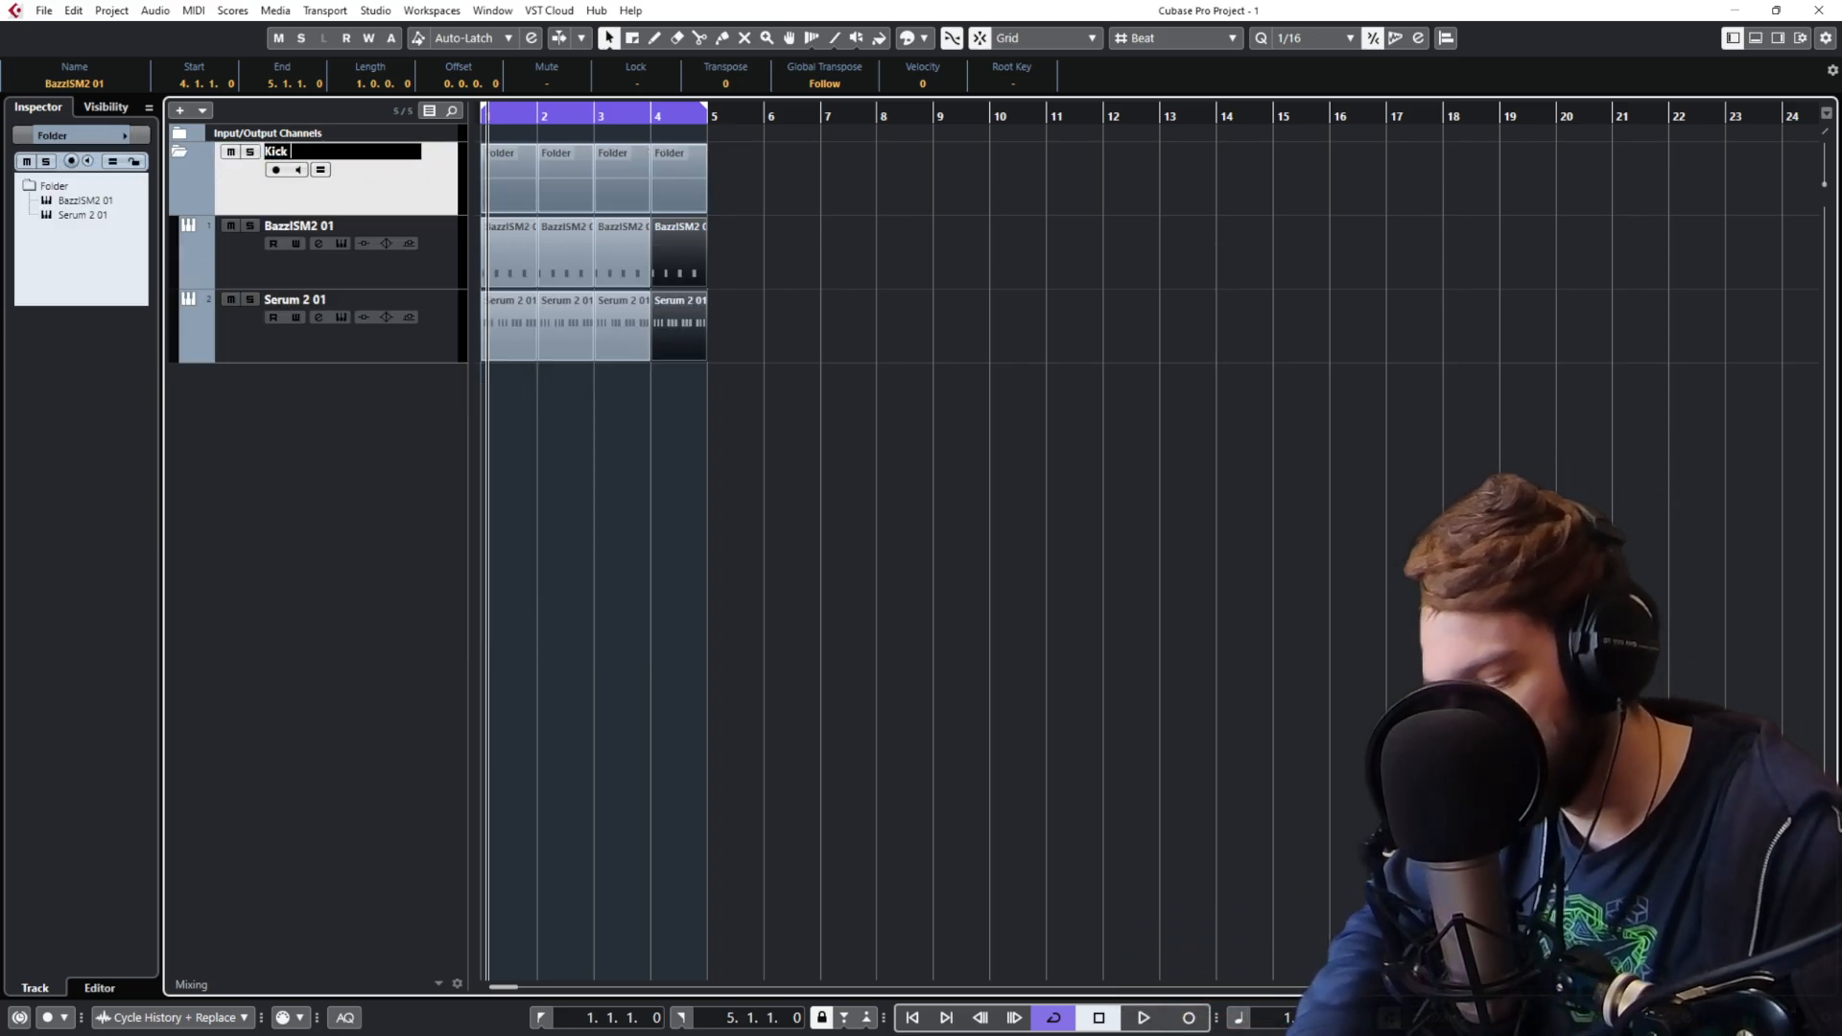
{"action": "key", "text": "Return"}
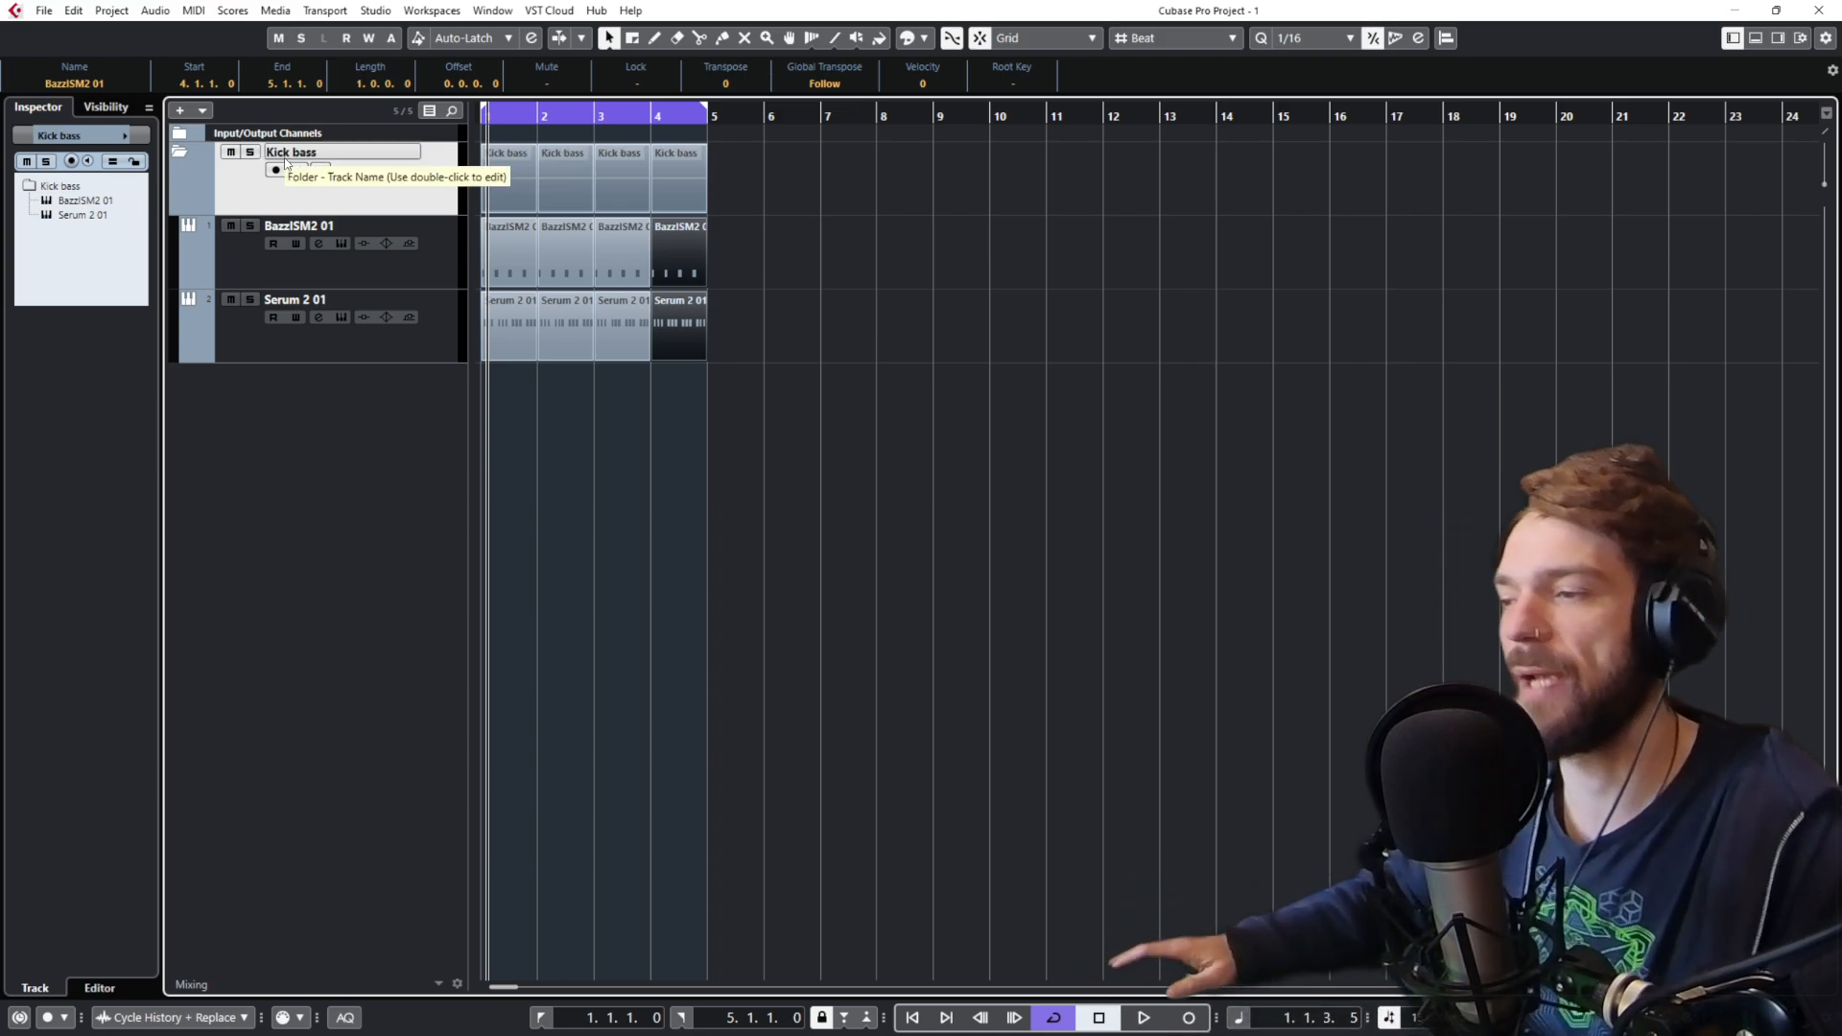
{"action": "left_click", "coordinate": [124, 136]}
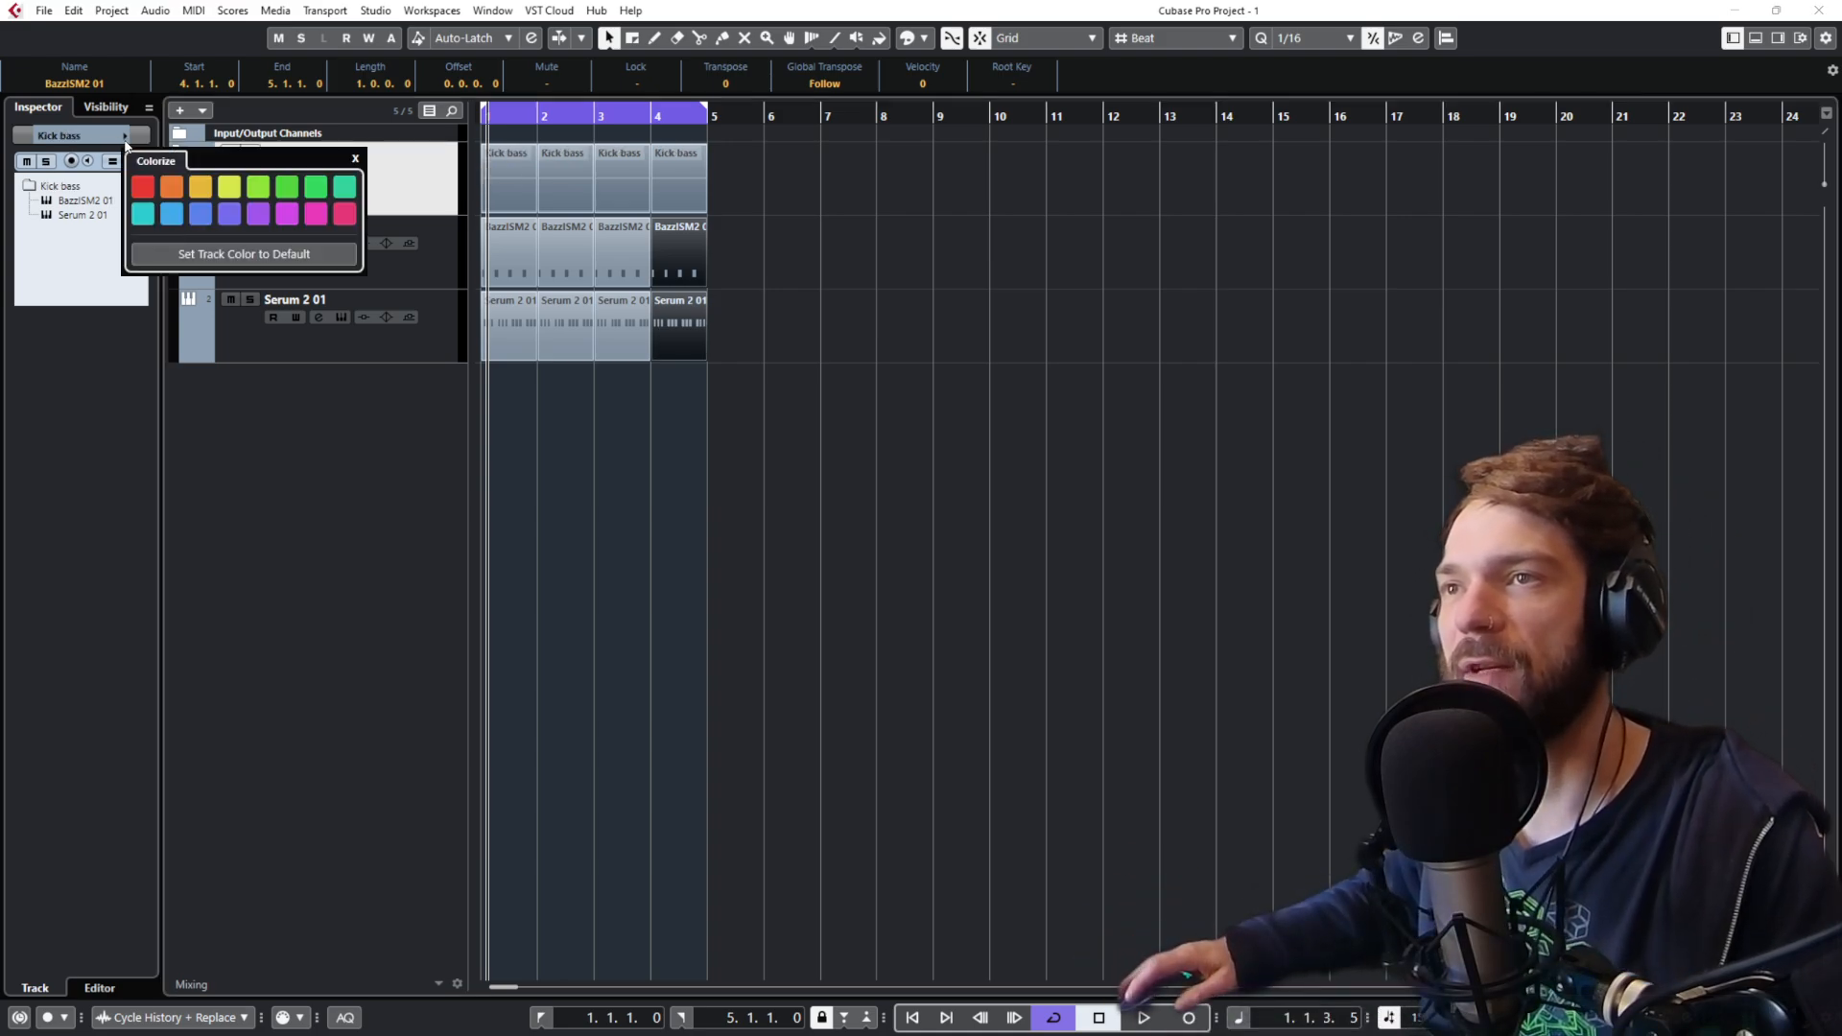
{"action": "left_click", "coordinate": [142, 192]}
{"action": "left_click", "coordinate": [911, 149]}
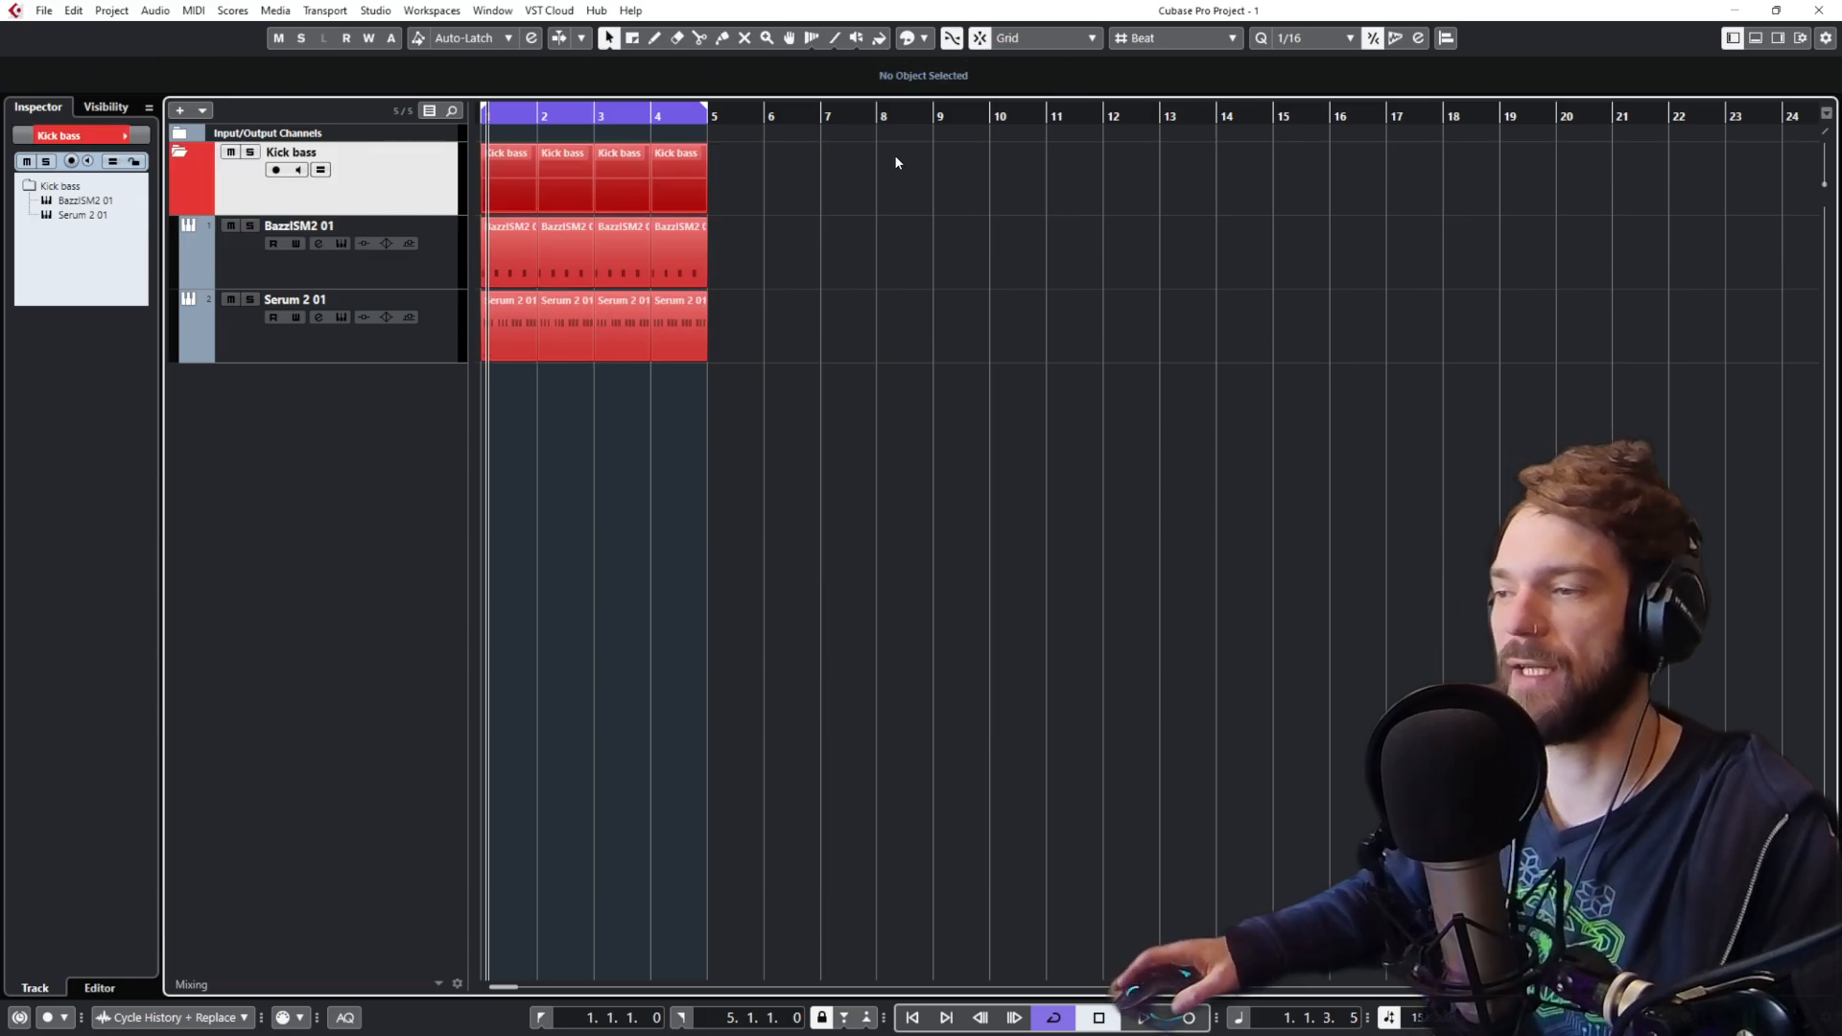
Step: Add a new instrument track below the folder using the Serum 2 synth
{"action": "right_click", "coordinate": [332, 406]}
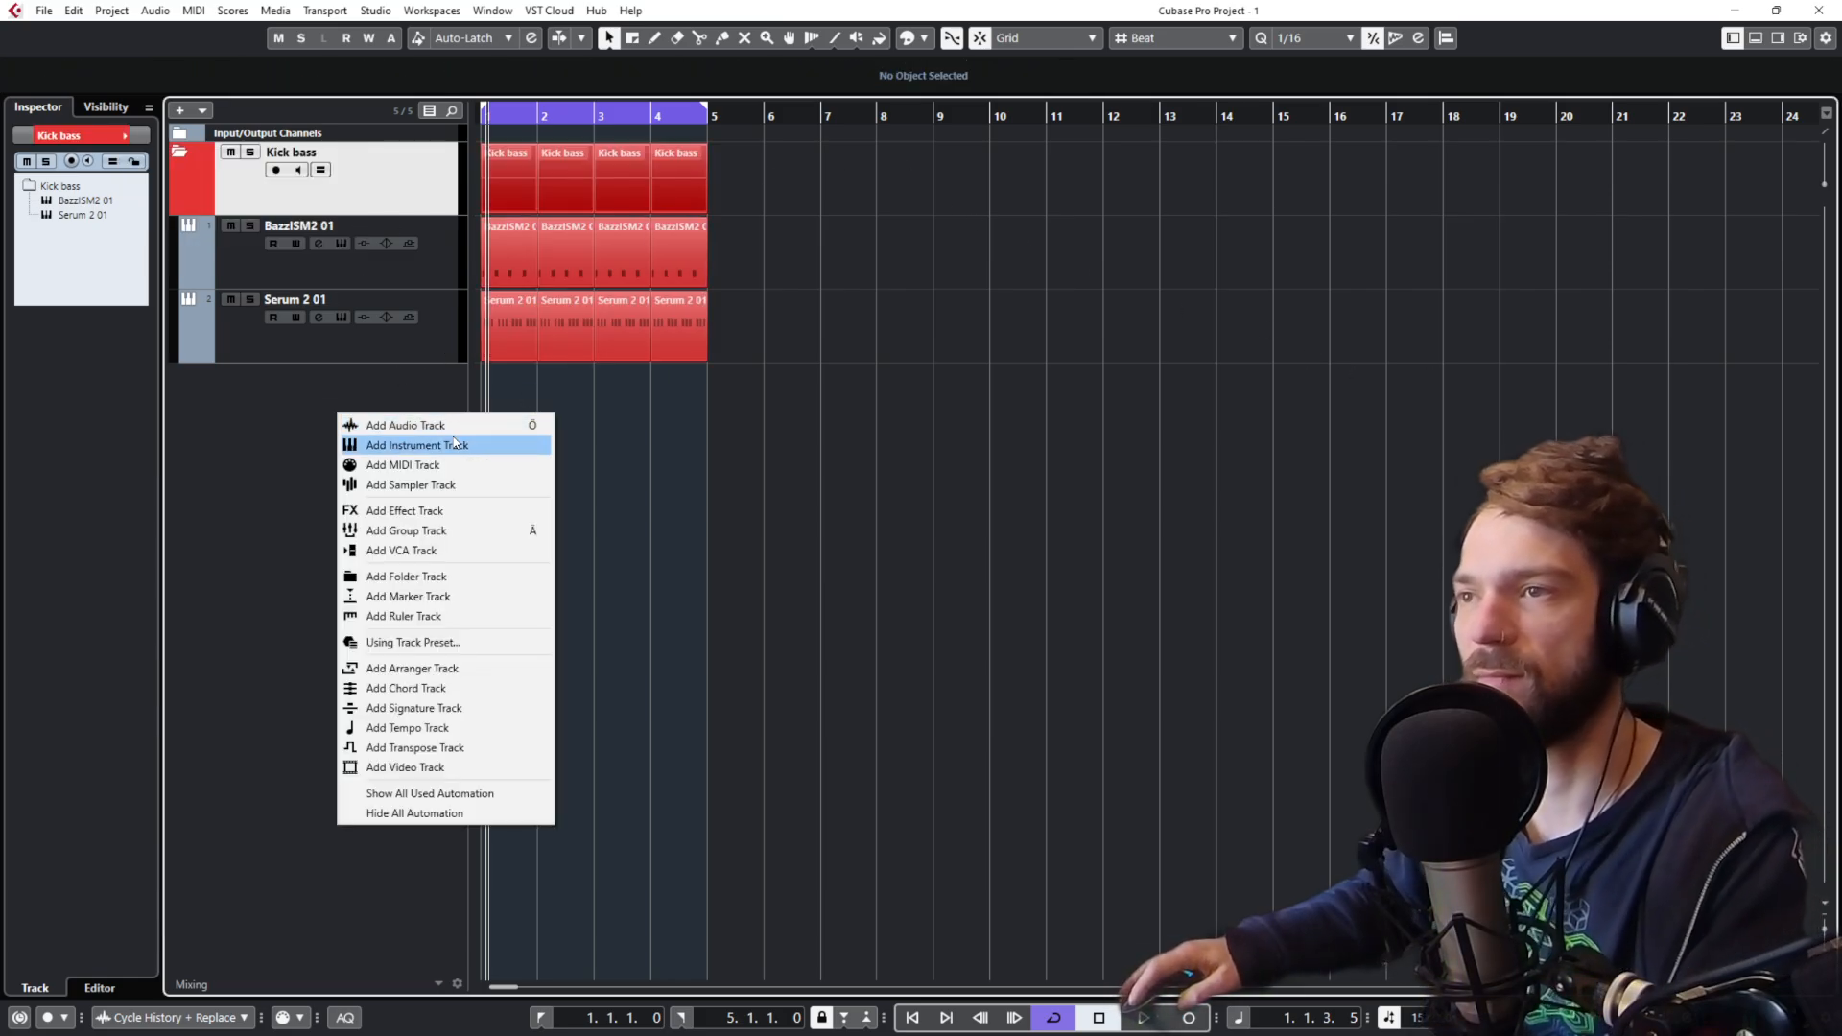
{"action": "left_click", "coordinate": [452, 446]}
{"action": "left_click", "coordinate": [370, 669]}
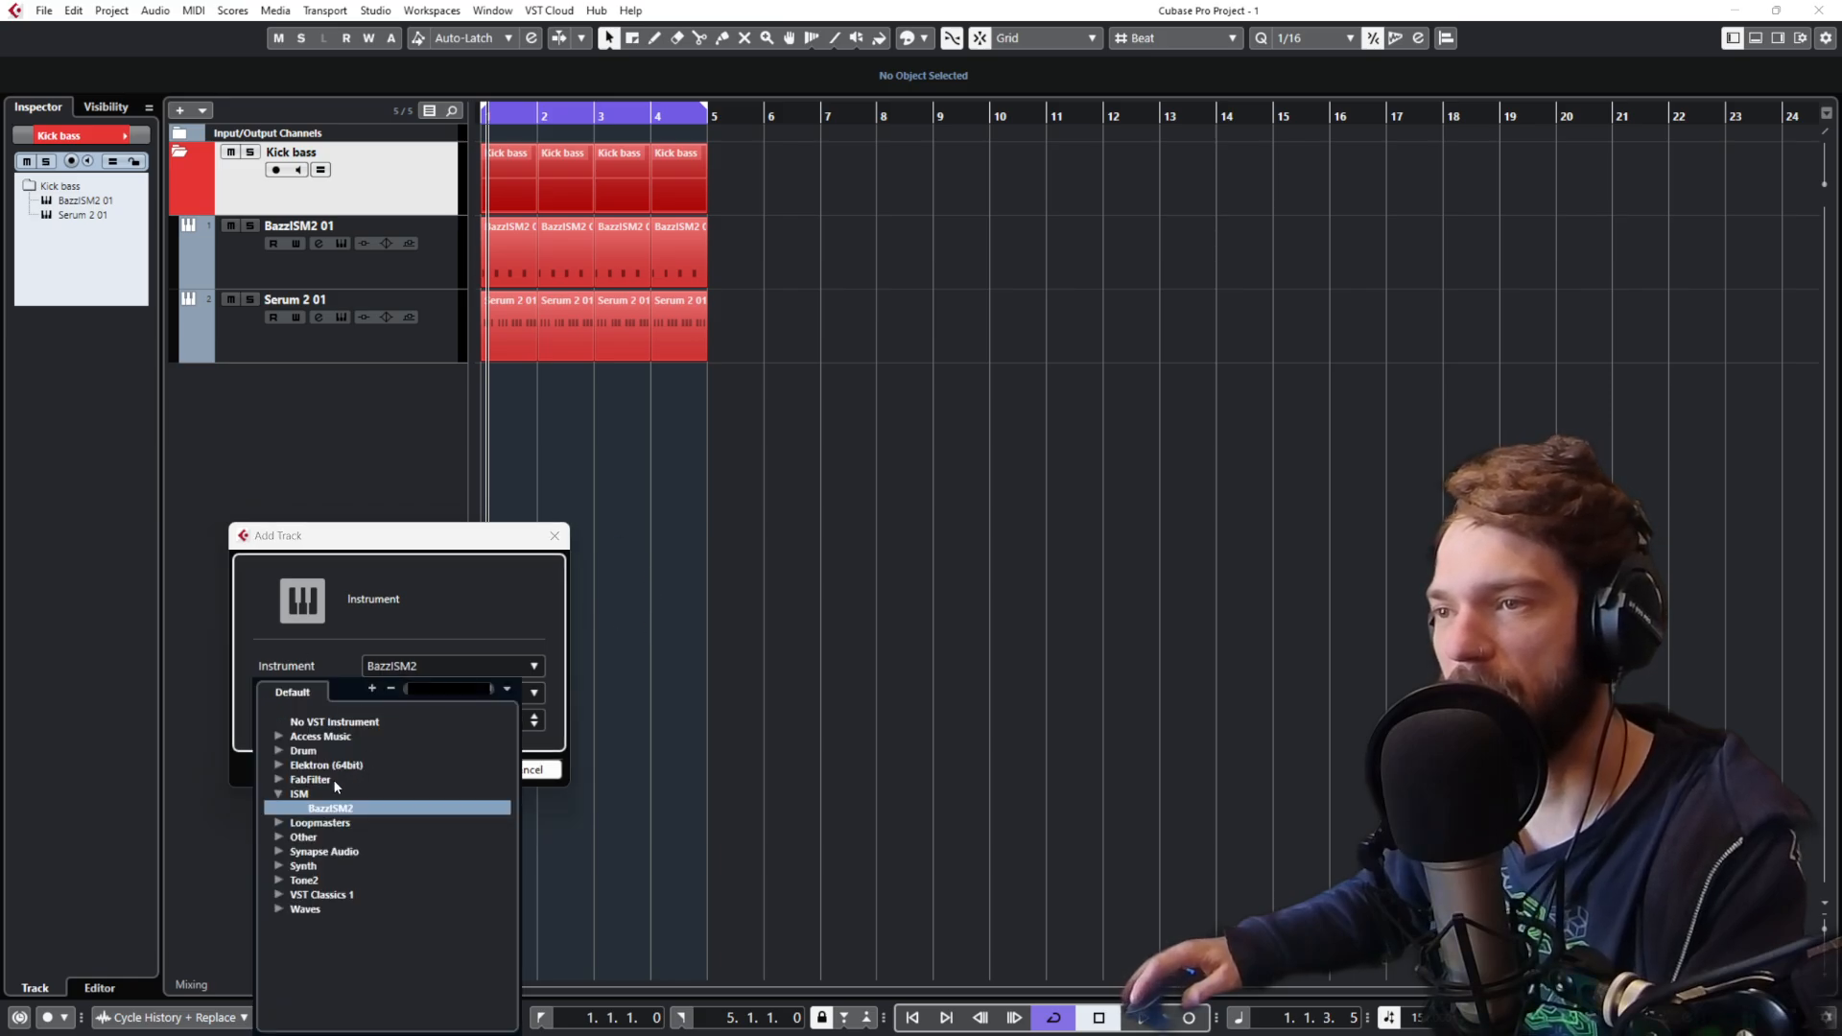
{"action": "left_click", "coordinate": [278, 866]}
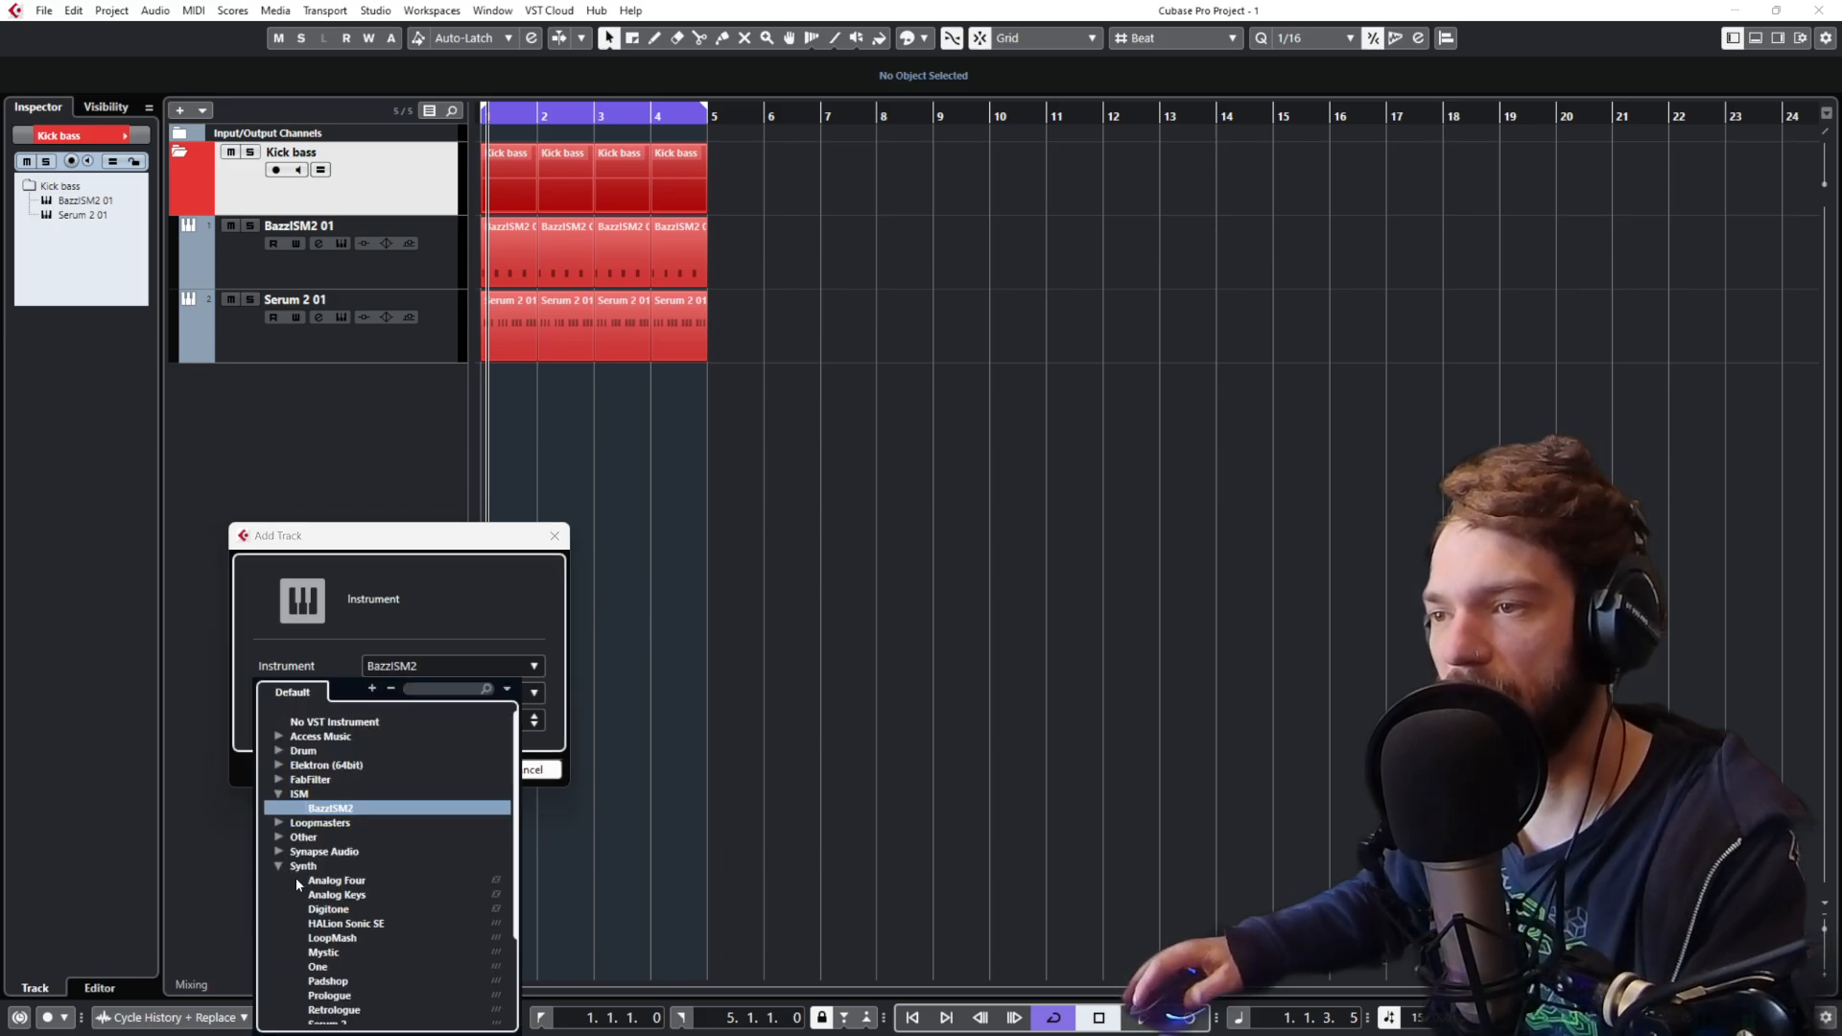
{"action": "scroll", "coordinate": [333, 925], "scroll_direction": "down", "scroll_amount": 3}
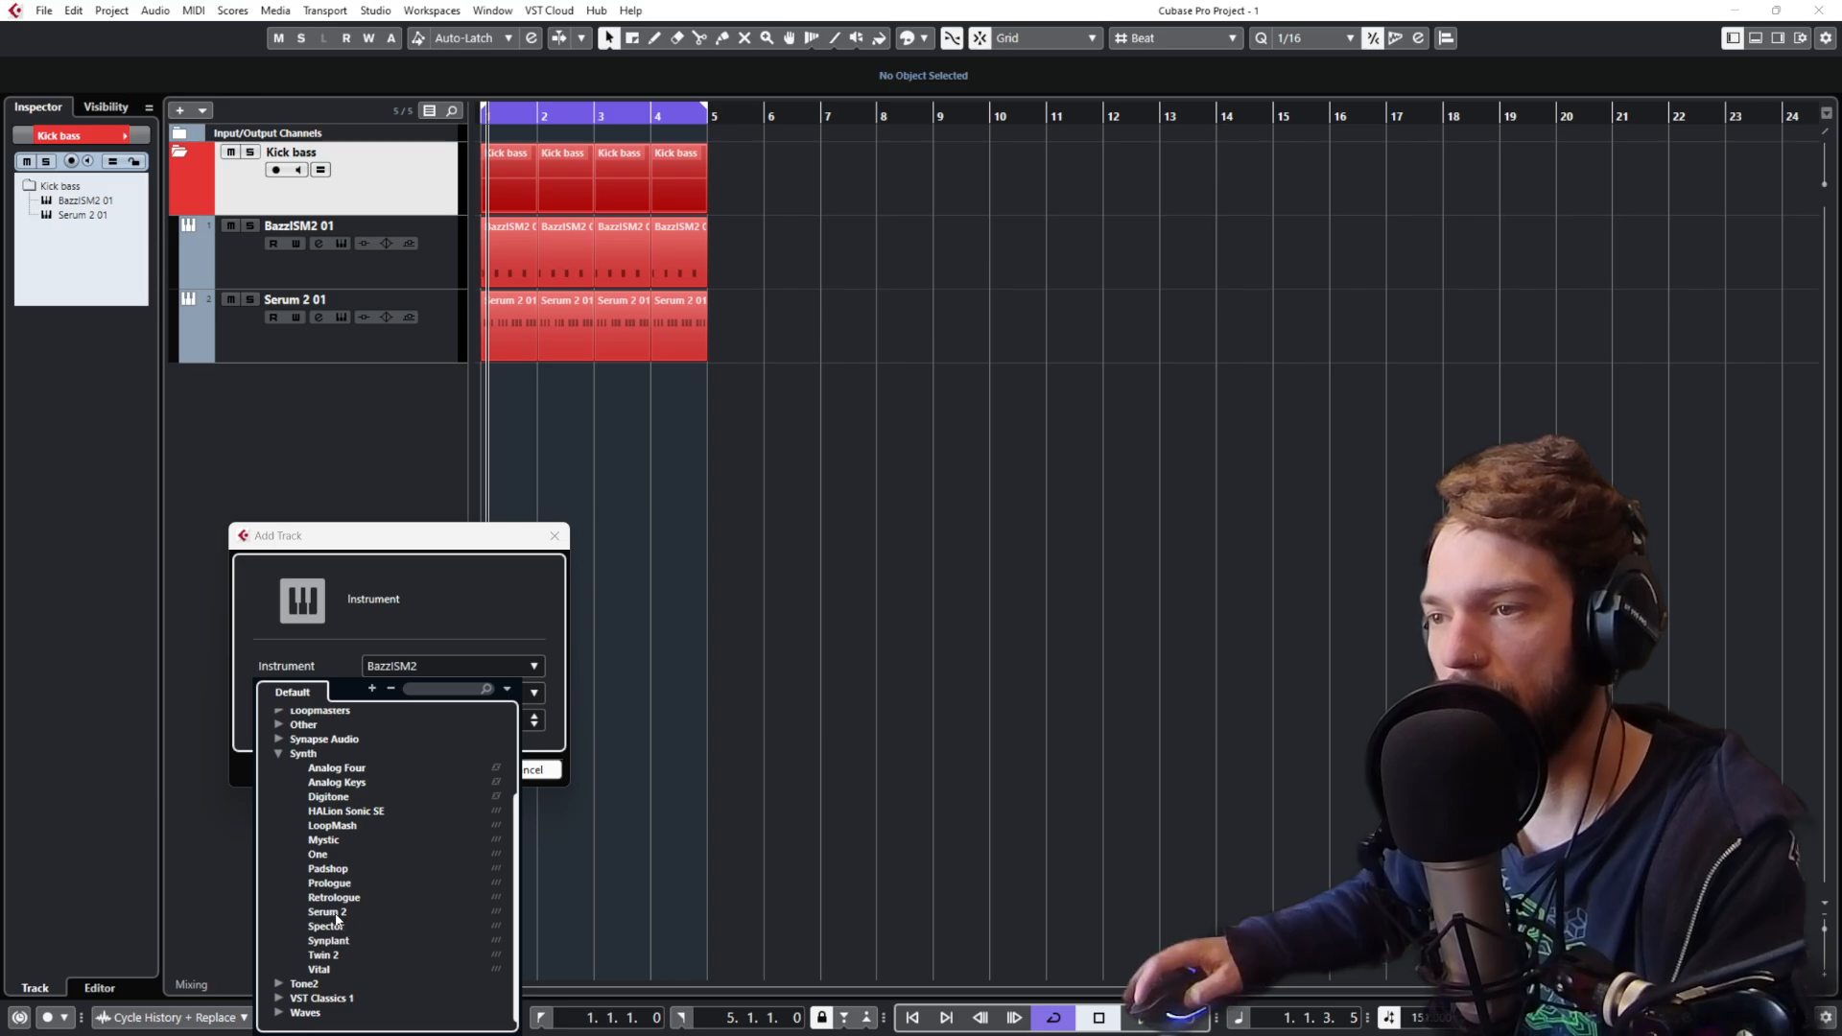
{"action": "left_click", "coordinate": [327, 913]}
{"action": "left_click", "coordinate": [446, 768]}
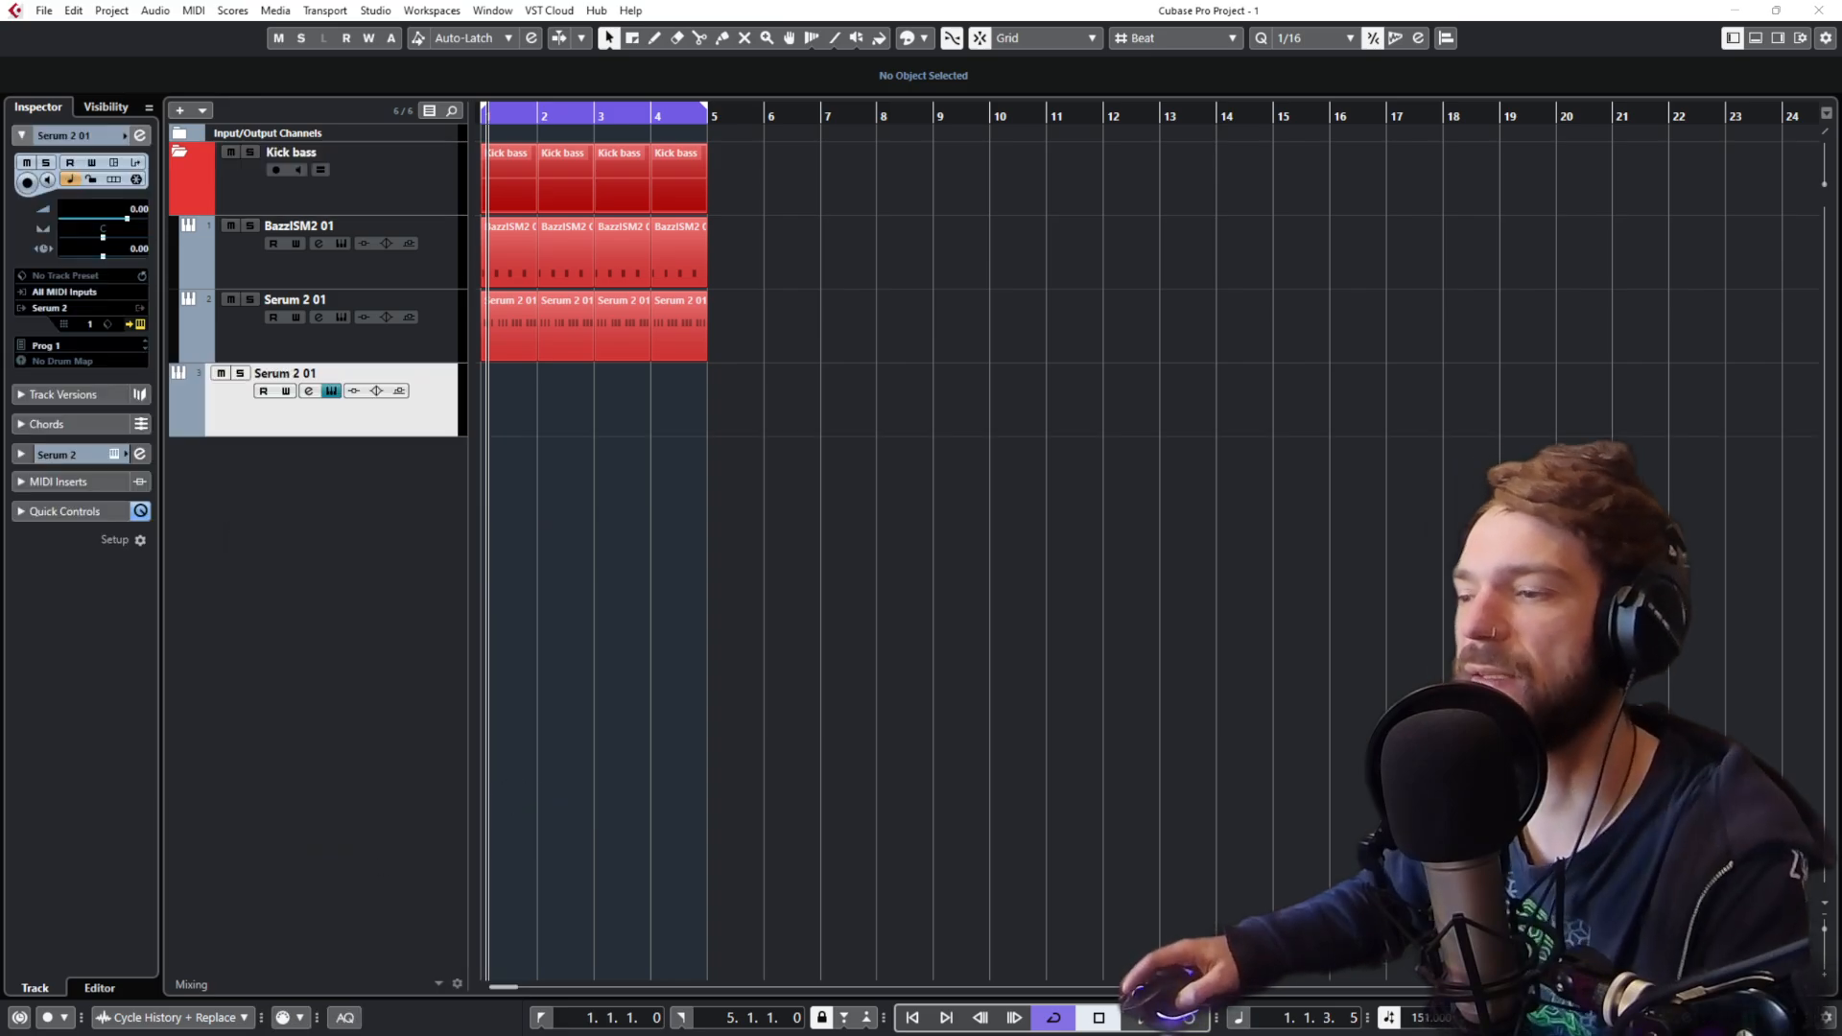
Step: Move the new track's Serum 2 window aside and close it to return to the arrangement
{"action": "left_click_drag", "start_coordinate": [594, 299], "coordinate": [433, 61]}
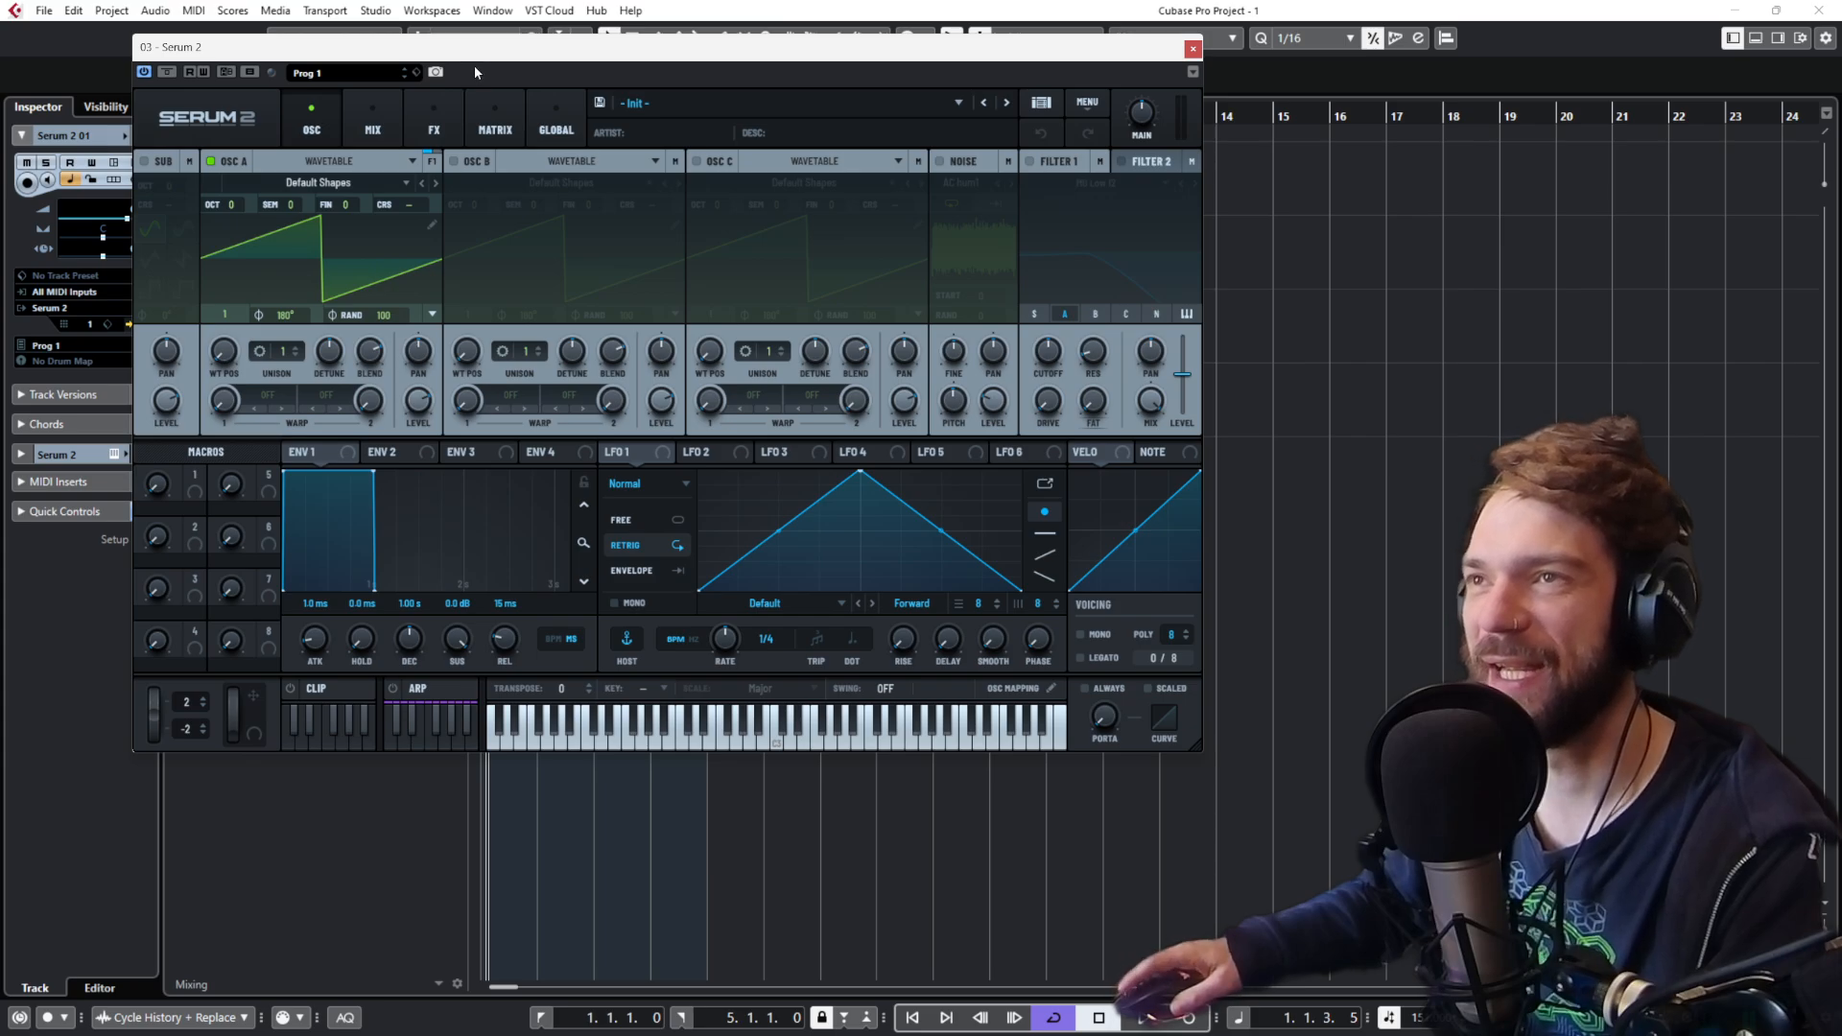
{"action": "left_click_drag", "start_coordinate": [487, 57], "coordinate": [405, 99]}
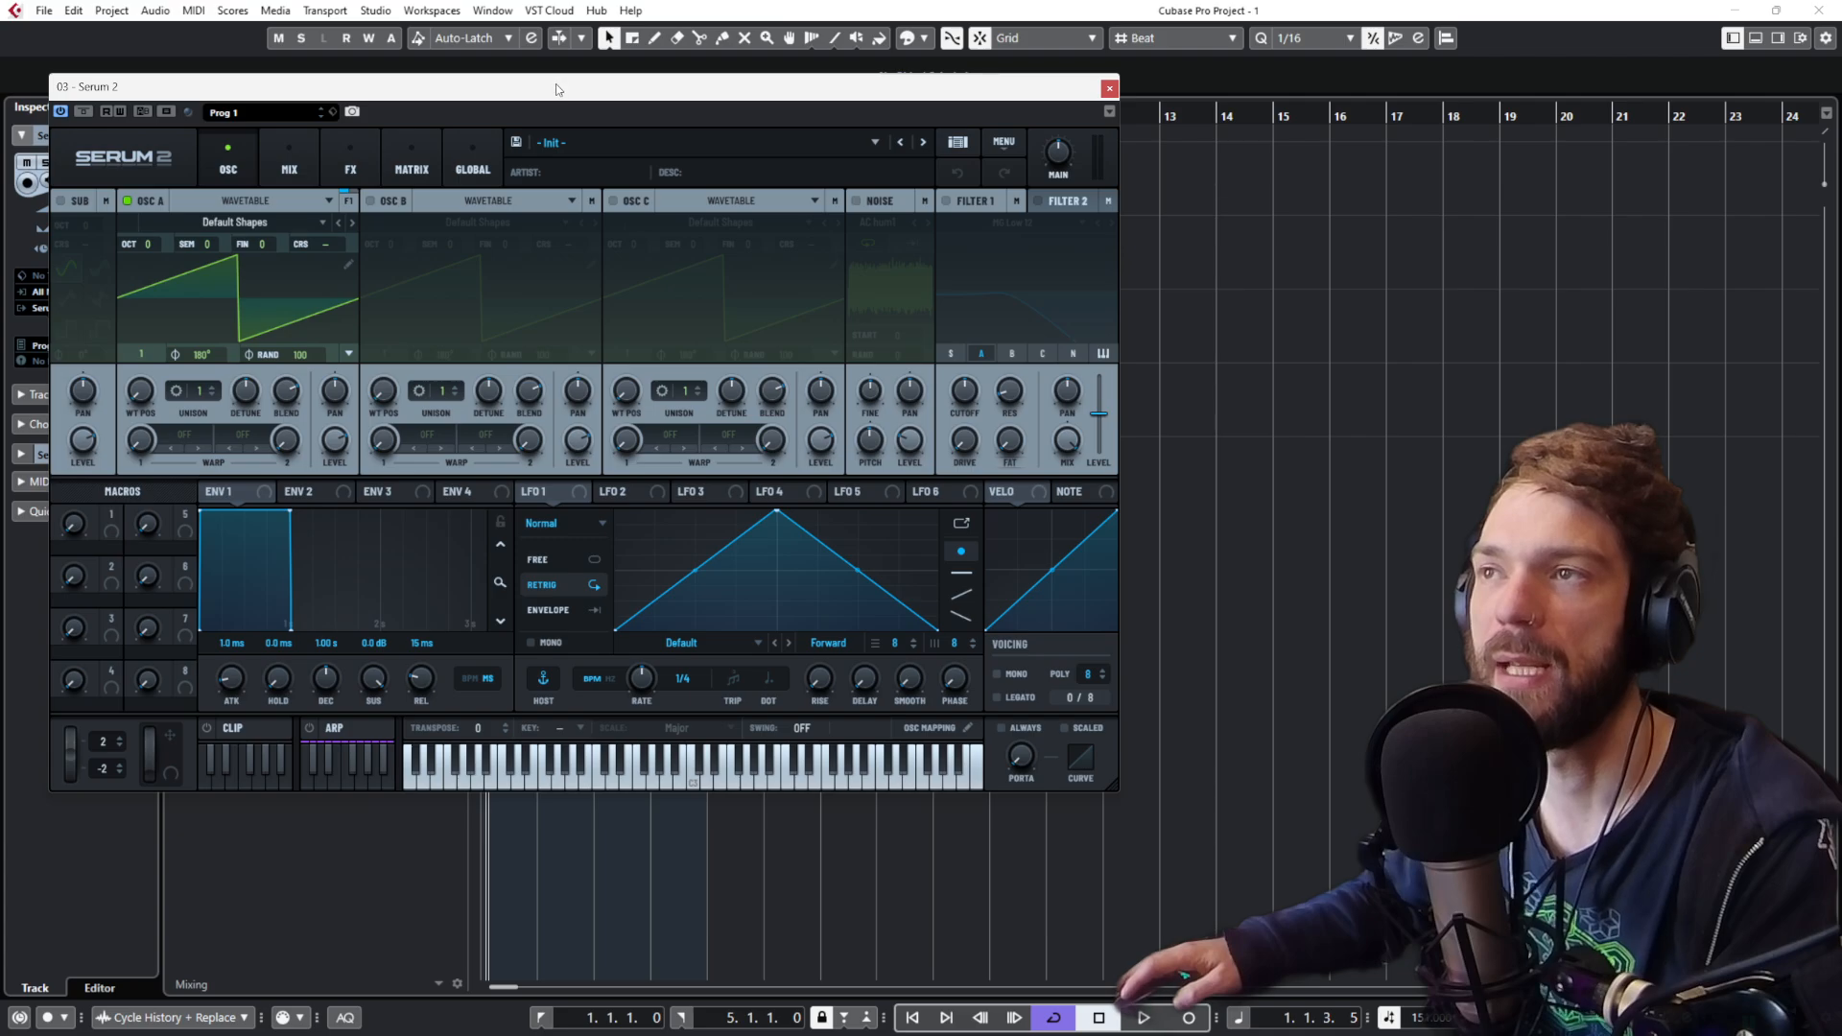
{"action": "left_click_drag", "start_coordinate": [555, 84], "coordinate": [741, 122]}
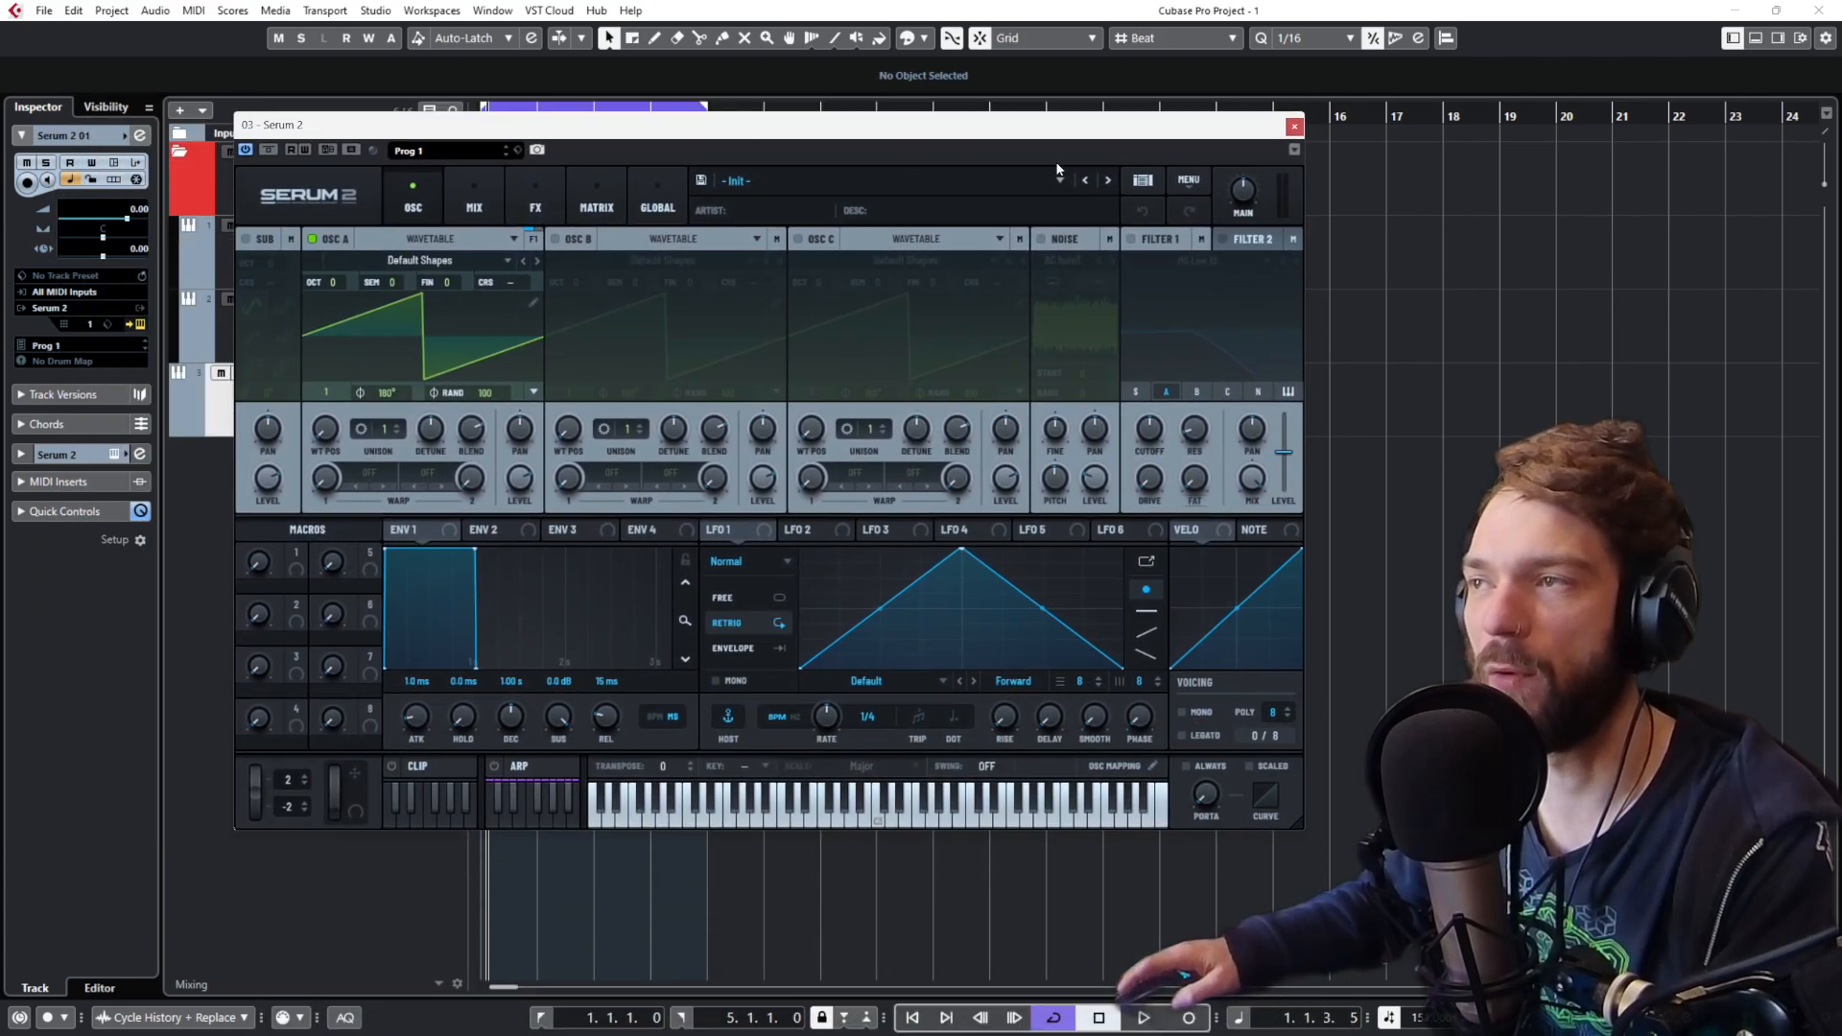
{"action": "left_click", "coordinate": [1294, 126]}
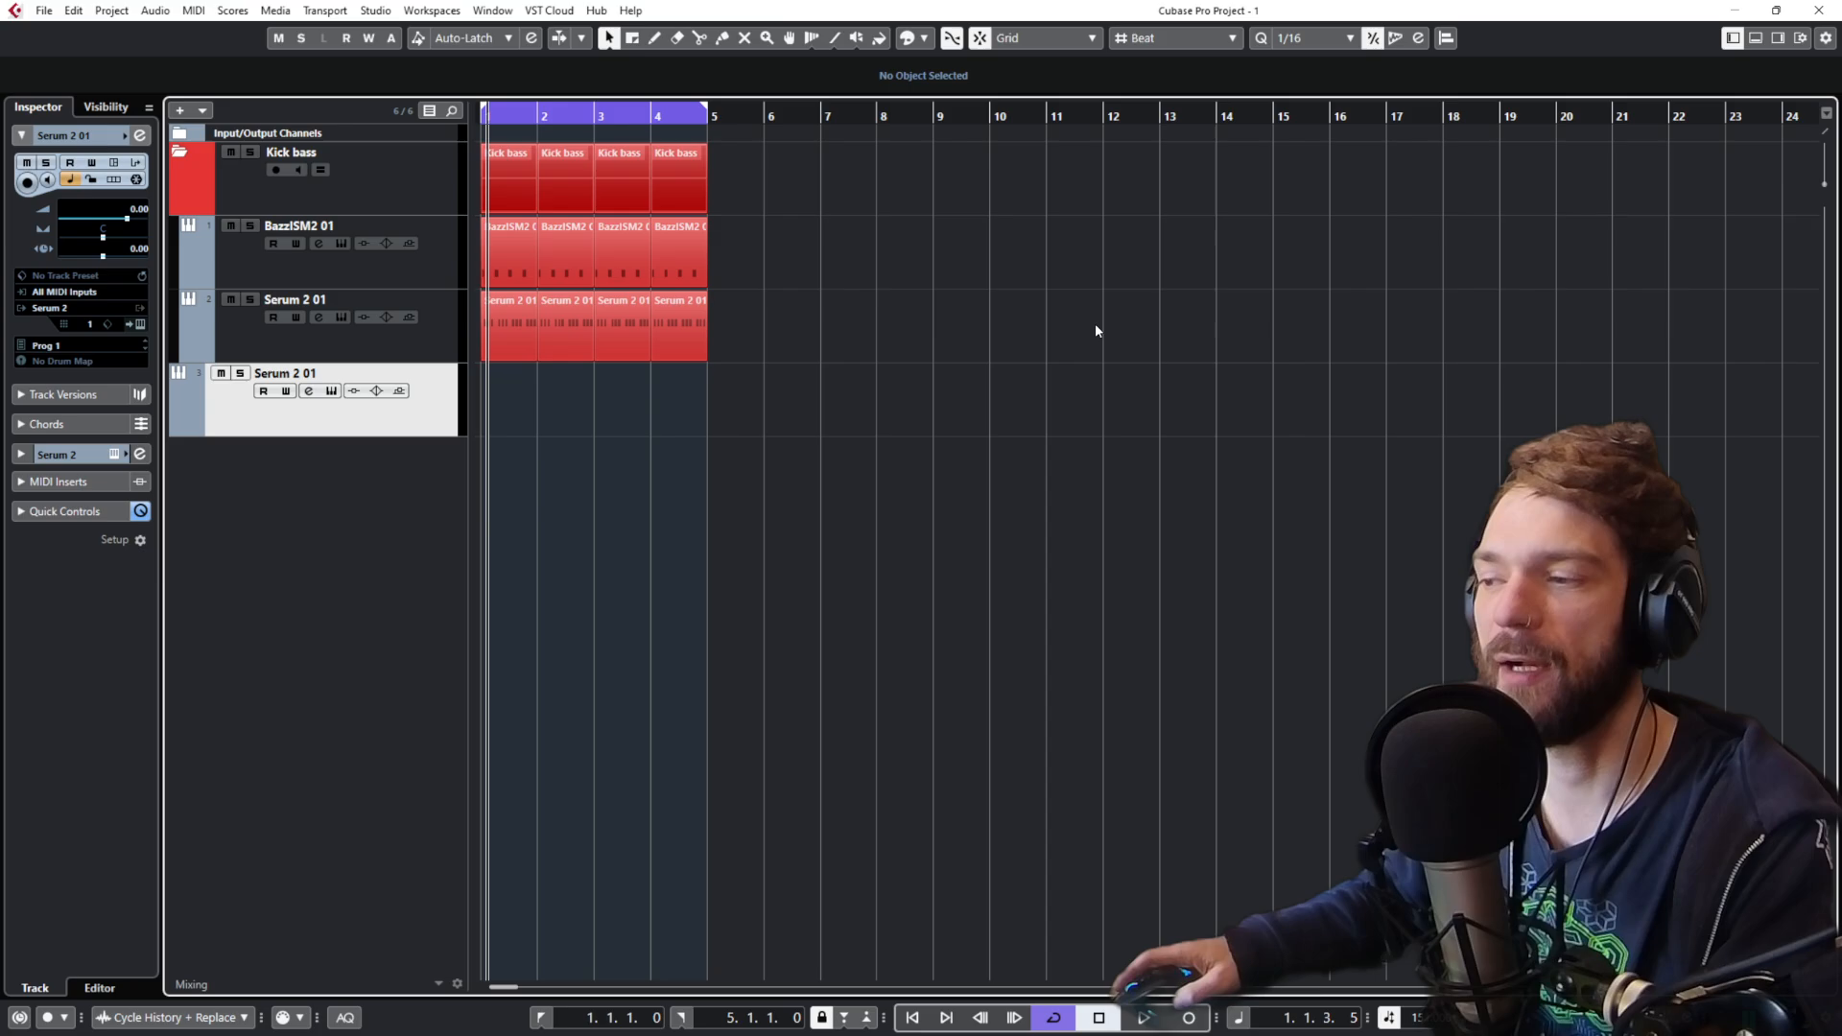